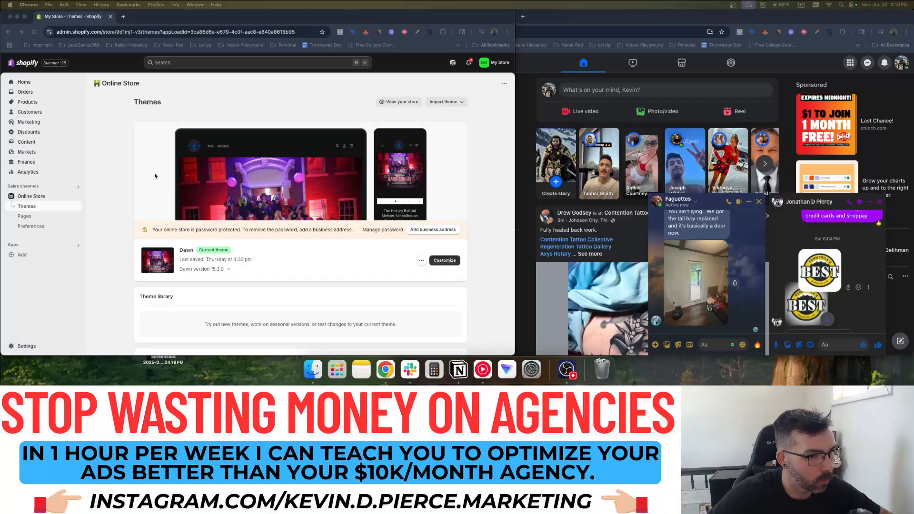
# From the store admin, start customizing the current Dawn theme in the theme editor
pyautogui.click(123, 168)
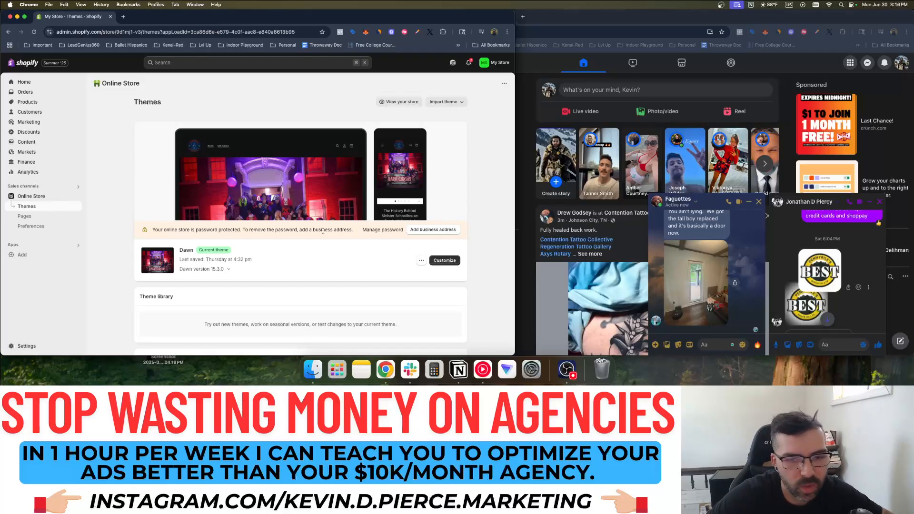
pyautogui.click(444, 260)
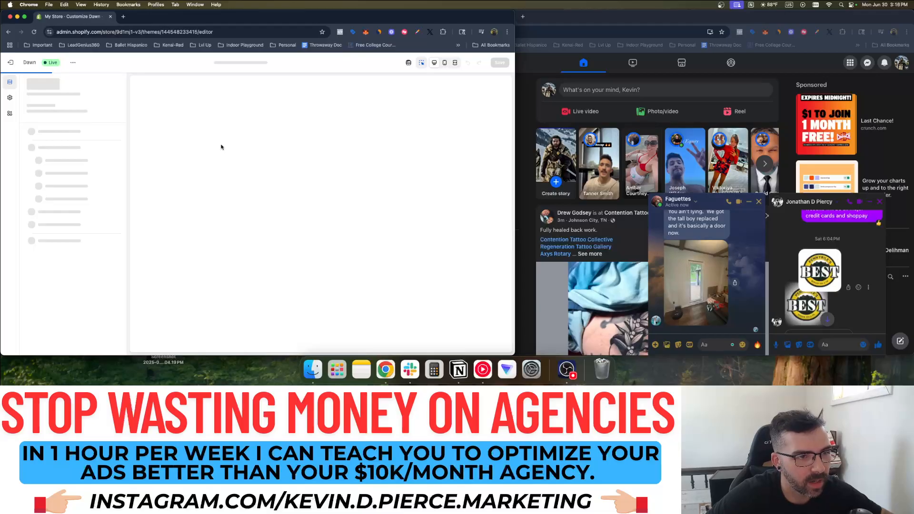
# Switch the preview to Mobile and browse the homepage, flipping to the next customer review
pyautogui.click(445, 63)
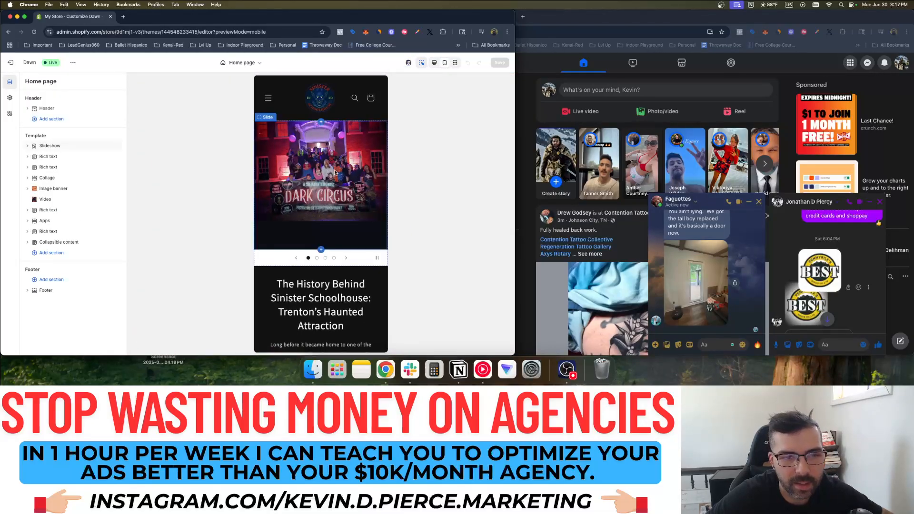
pyautogui.scroll(-4, 336, 172)
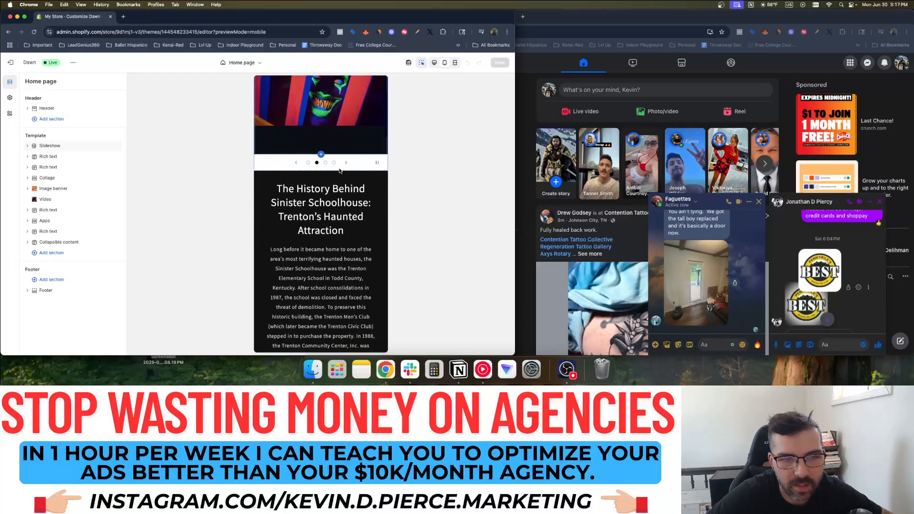
pyautogui.scroll(-8, 374, 140)
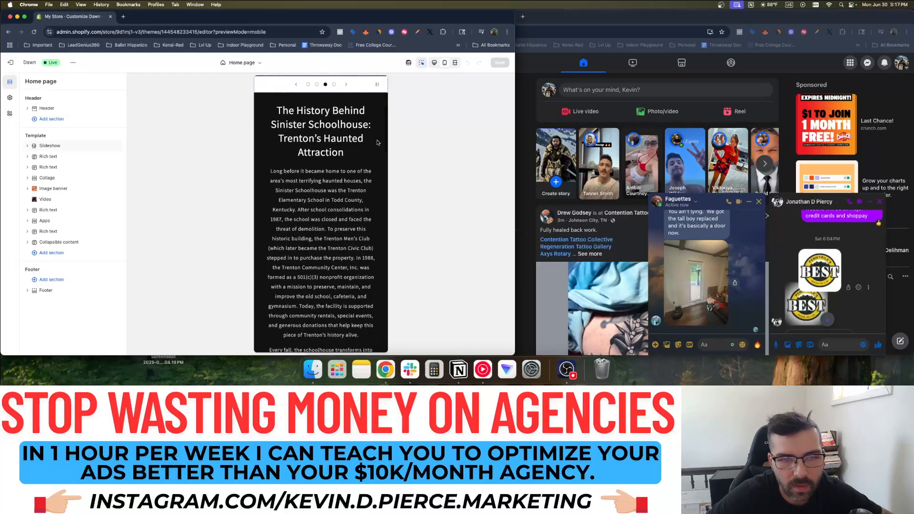
pyautogui.scroll(-6, 363, 141)
pyautogui.scroll(7, 336, 141)
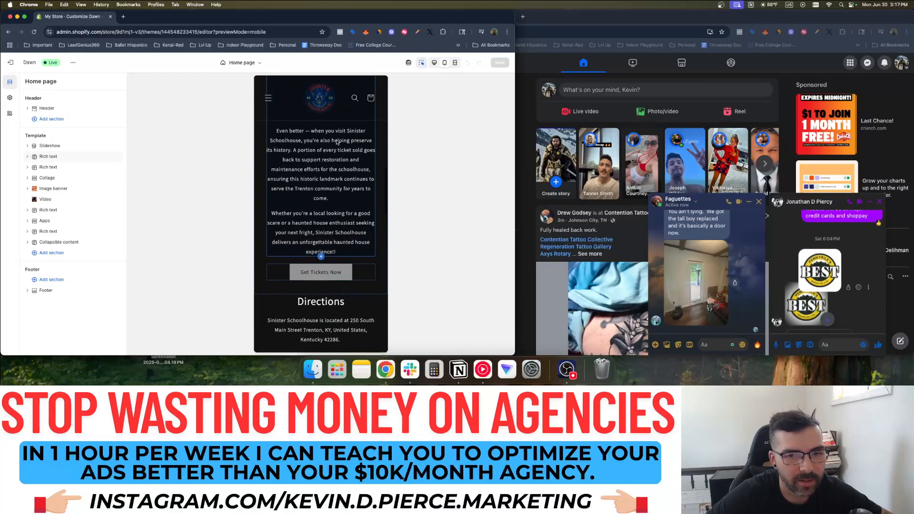
pyautogui.scroll(8, 336, 141)
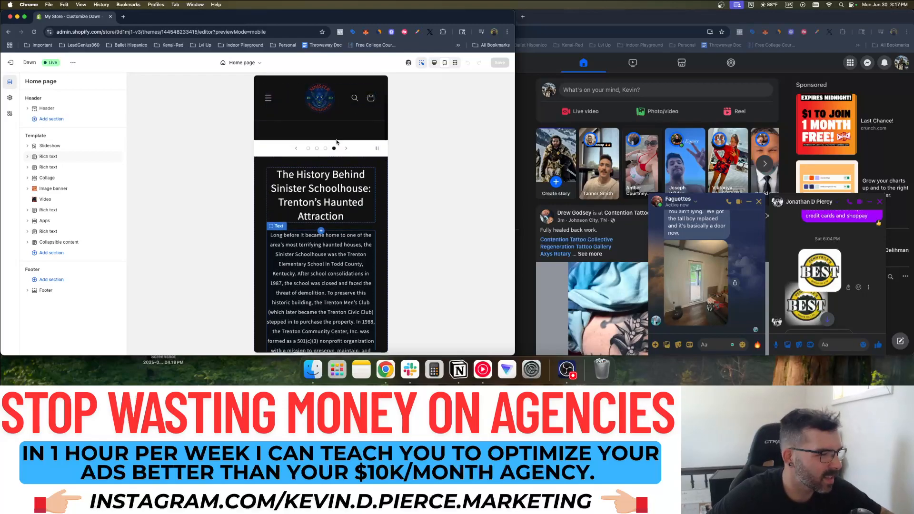
pyautogui.scroll(-10, 367, 185)
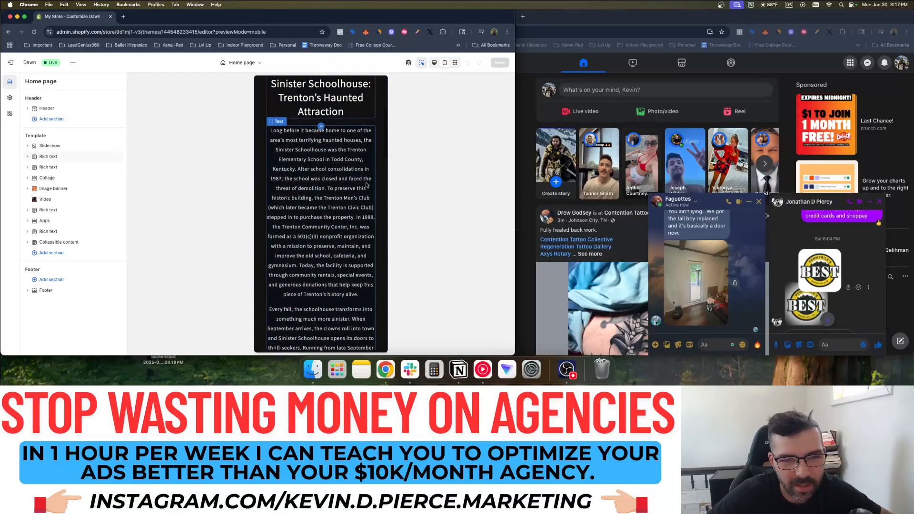
pyautogui.scroll(-8, 367, 184)
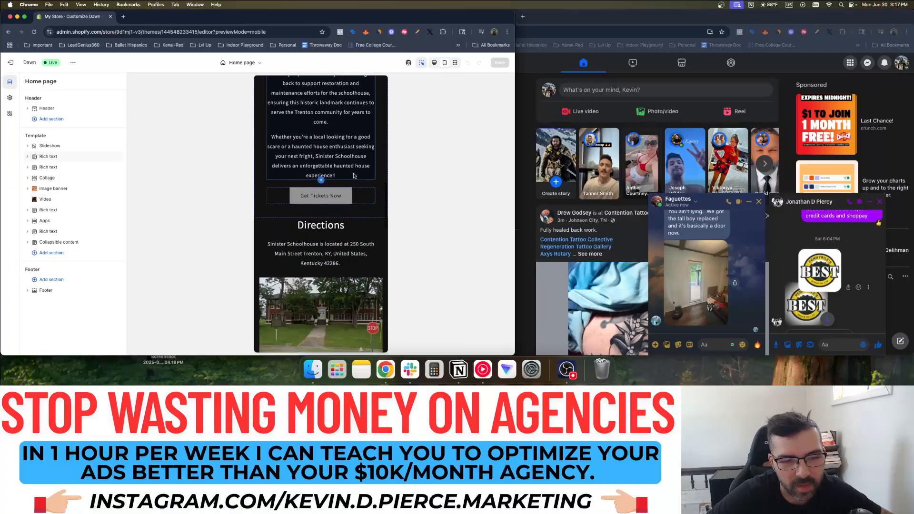
pyautogui.scroll(-5, 340, 170)
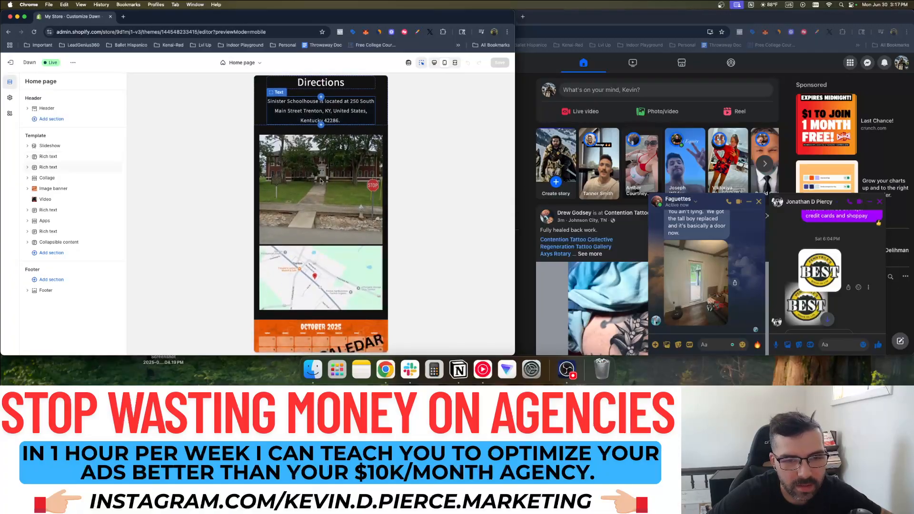
pyautogui.scroll(2, 311, 203)
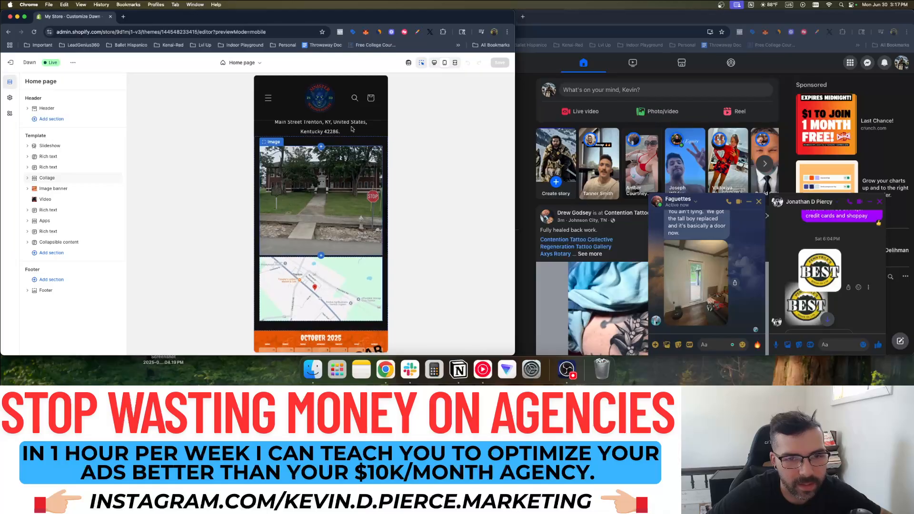
pyautogui.scroll(-5, 333, 218)
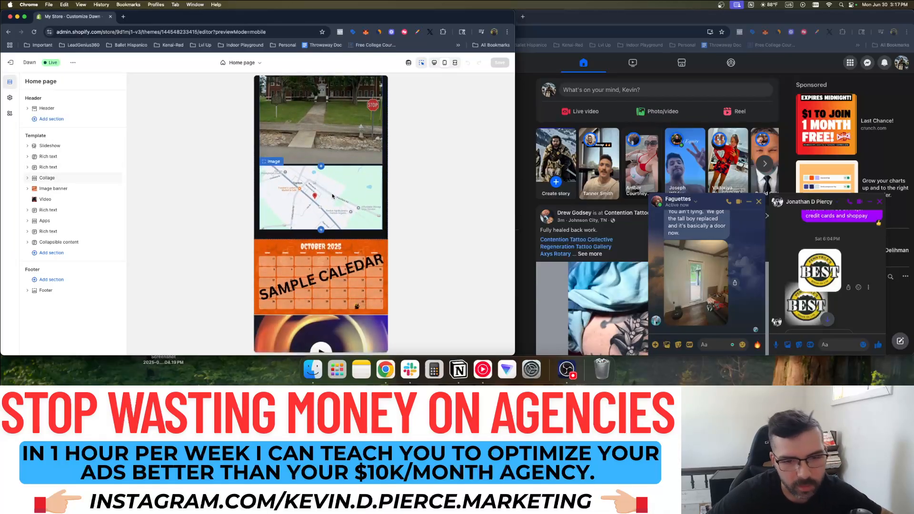
pyautogui.scroll(-5, 332, 196)
pyautogui.scroll(2, 377, 165)
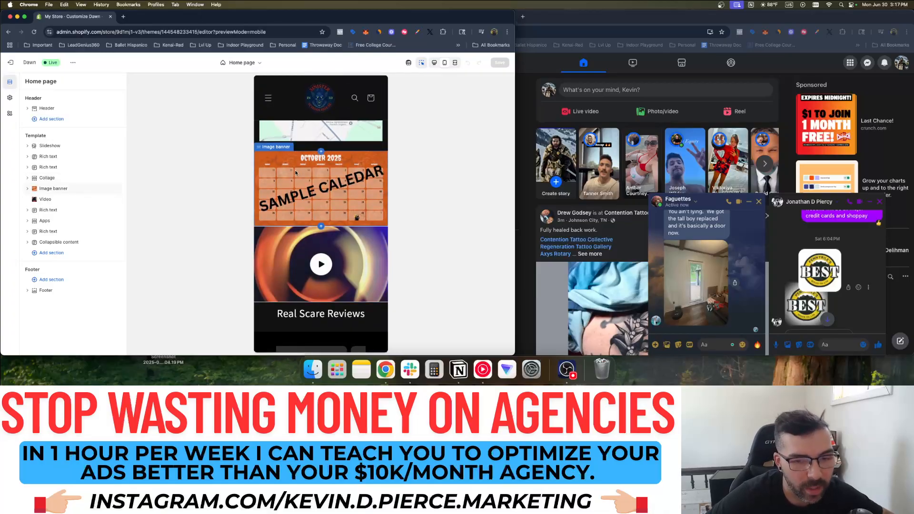
pyautogui.scroll(-2, 313, 188)
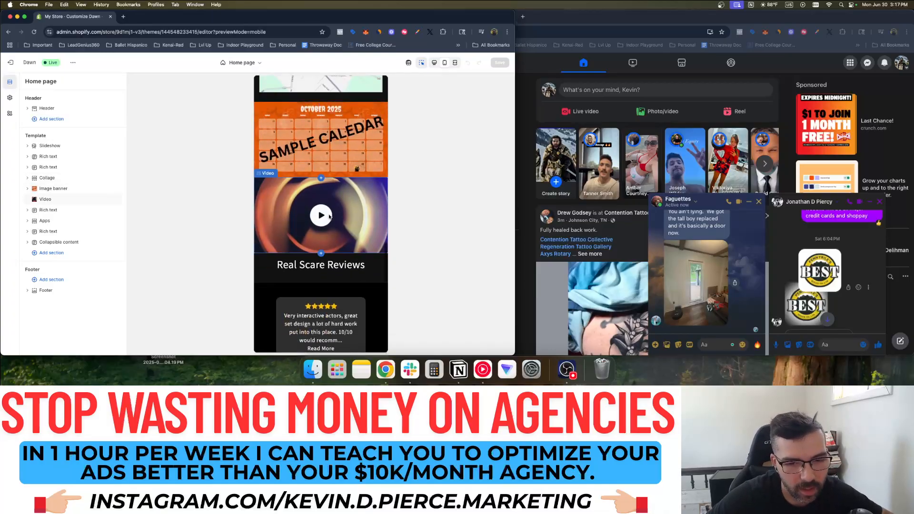
pyautogui.scroll(-8, 324, 216)
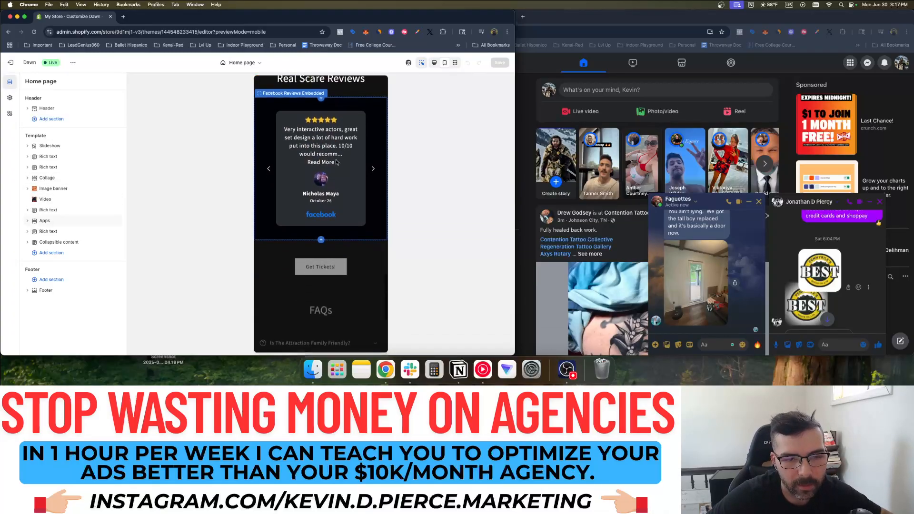
pyautogui.click(375, 169)
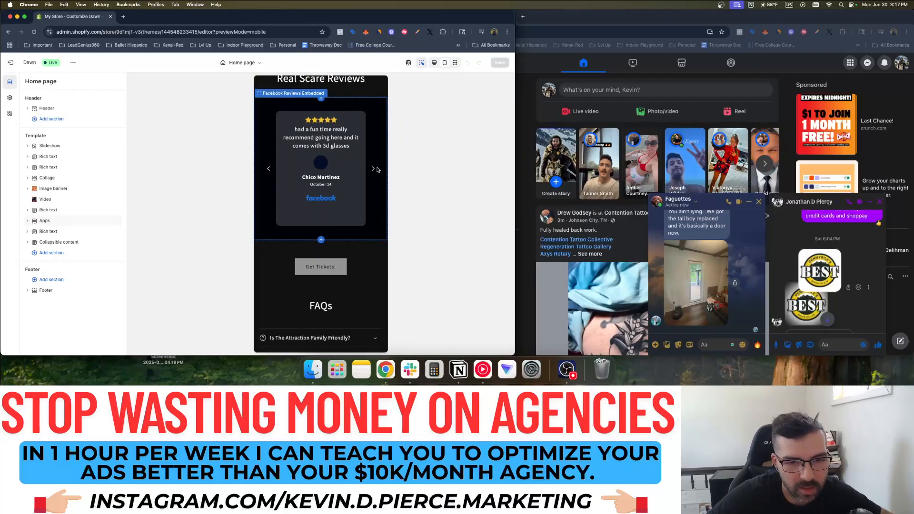
pyautogui.scroll(-7, 353, 157)
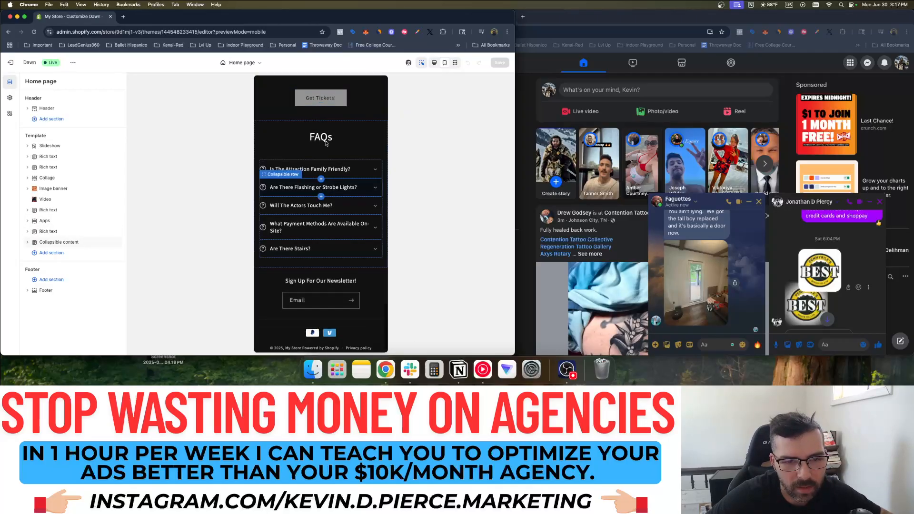
# Open the 'Is The Attraction Family Friendly?' FAQ row's settings, expanding and collapsing its answer
pyautogui.click(368, 171)
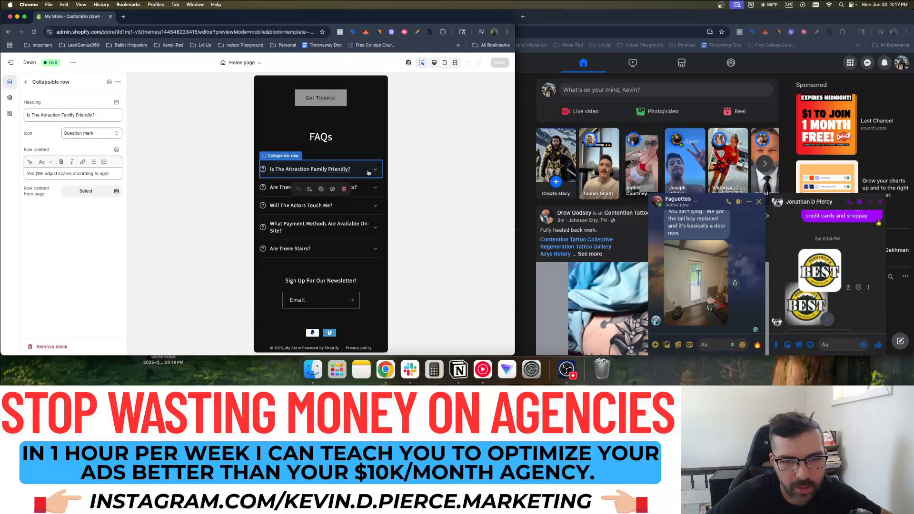
pyautogui.click(374, 170)
pyautogui.click(376, 170)
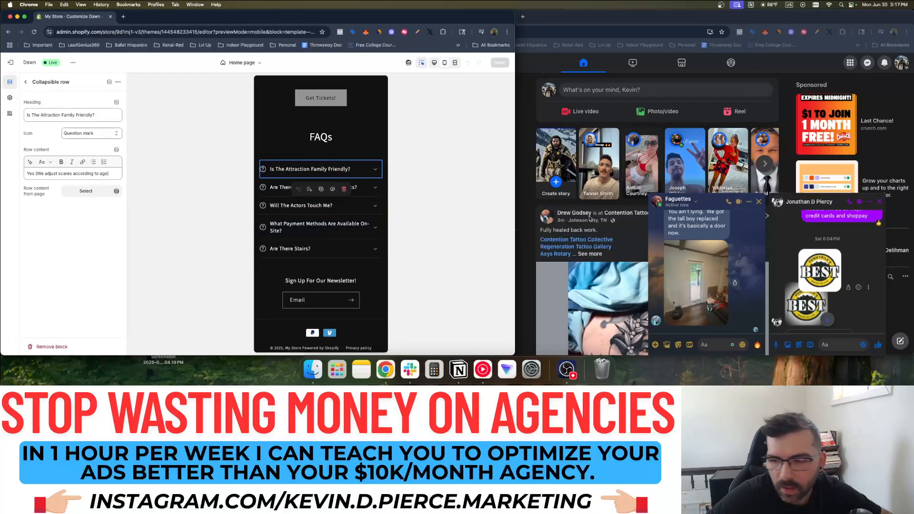
pyautogui.scroll(10, 775, 289)
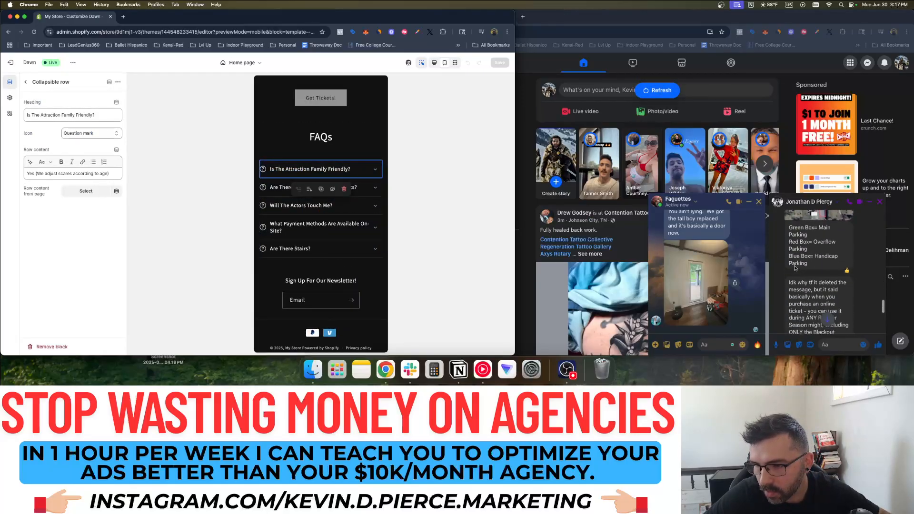
pyautogui.scroll(10, 794, 268)
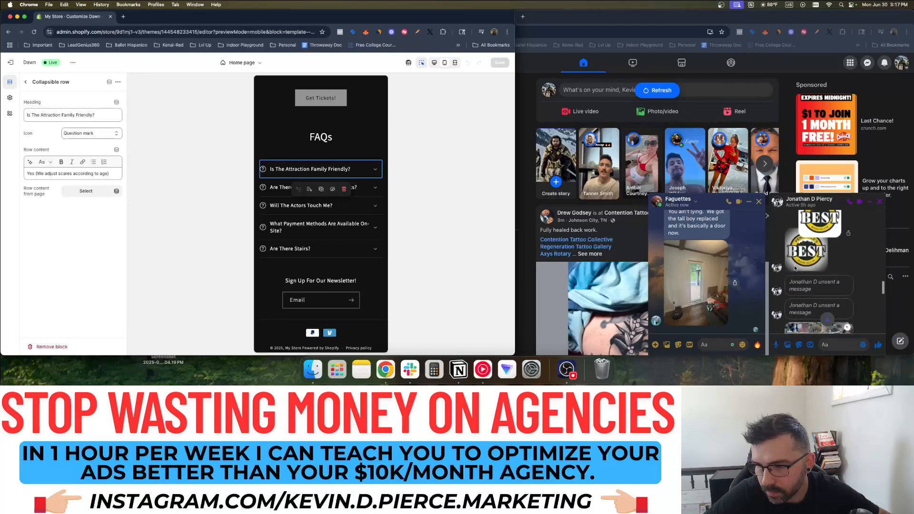
# Download the BEST logo image from the Messenger chat and close the photo viewer
pyautogui.click(794, 261)
pyautogui.click(813, 248)
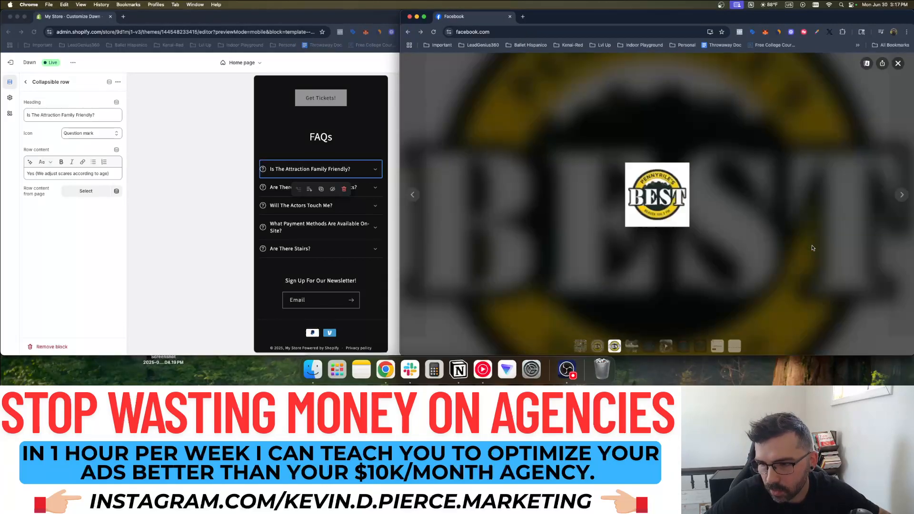
pyautogui.click(867, 64)
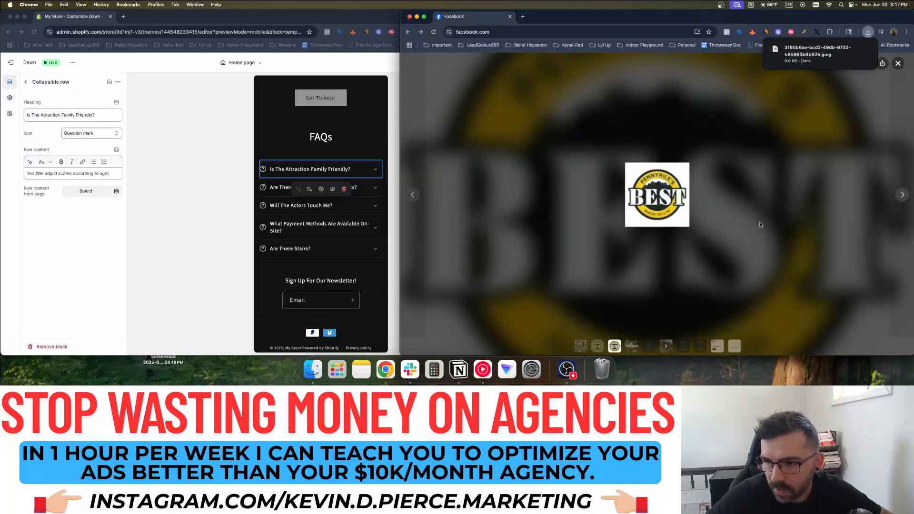
pyautogui.click(597, 345)
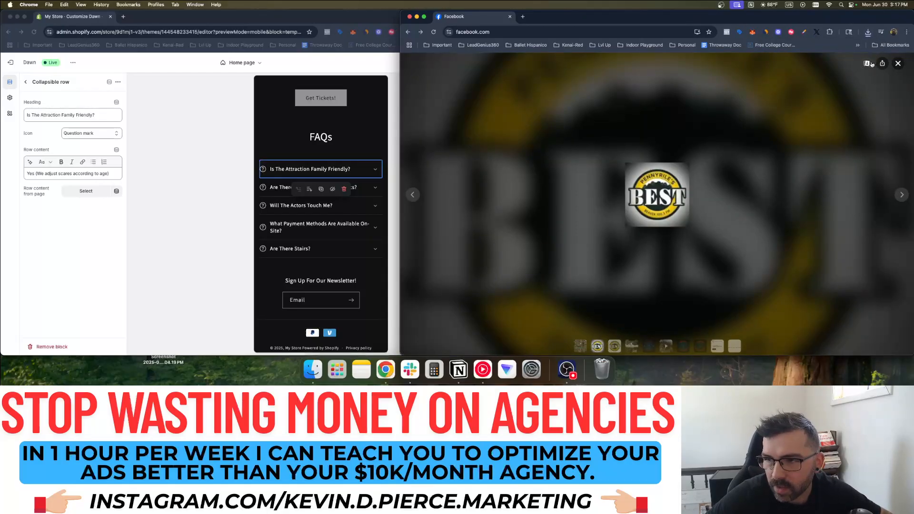
pyautogui.click(897, 63)
# Scroll the mobile preview to the Sinister Schoolhouse story, Get Tickets Now button and Directions
pyautogui.scroll(4, 328, 164)
pyautogui.scroll(-8, 328, 164)
pyautogui.scroll(-6, 328, 164)
pyautogui.scroll(-10, 327, 165)
pyautogui.scroll(-3, 327, 164)
pyautogui.scroll(4, 327, 164)
pyautogui.scroll(10, 327, 165)
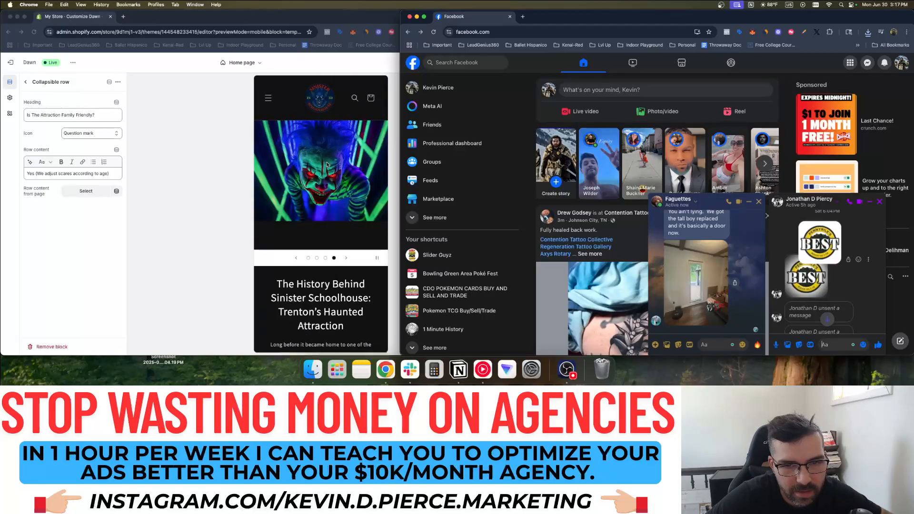
pyautogui.scroll(-3, 327, 164)
pyautogui.scroll(-2, 338, 178)
pyautogui.scroll(-10, 342, 172)
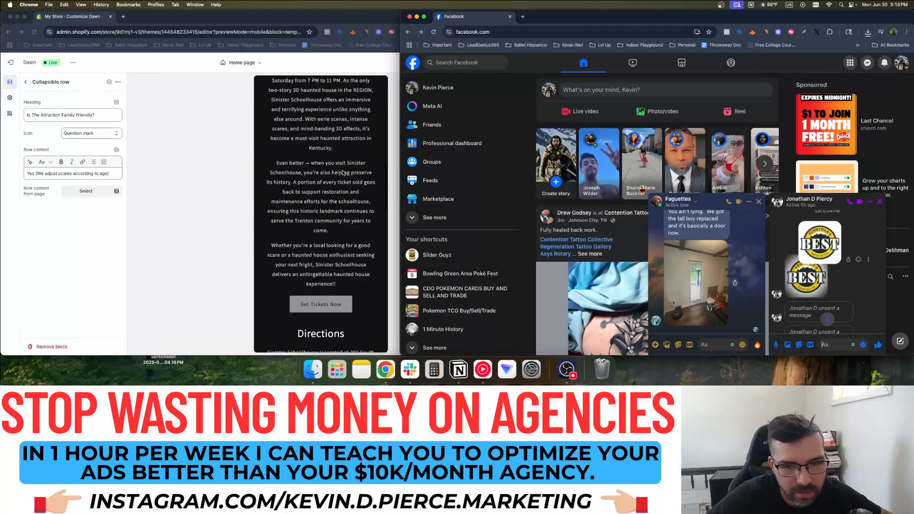
# Add an Image with text section to the homepage and open its image picker
pyautogui.click(333, 218)
pyautogui.scroll(-2, 319, 217)
pyautogui.click(318, 215)
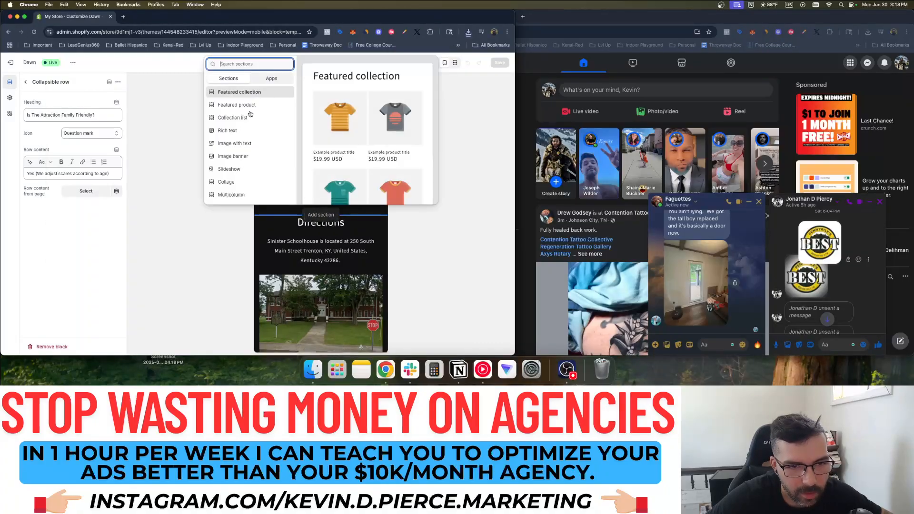
pyautogui.press('Escape')
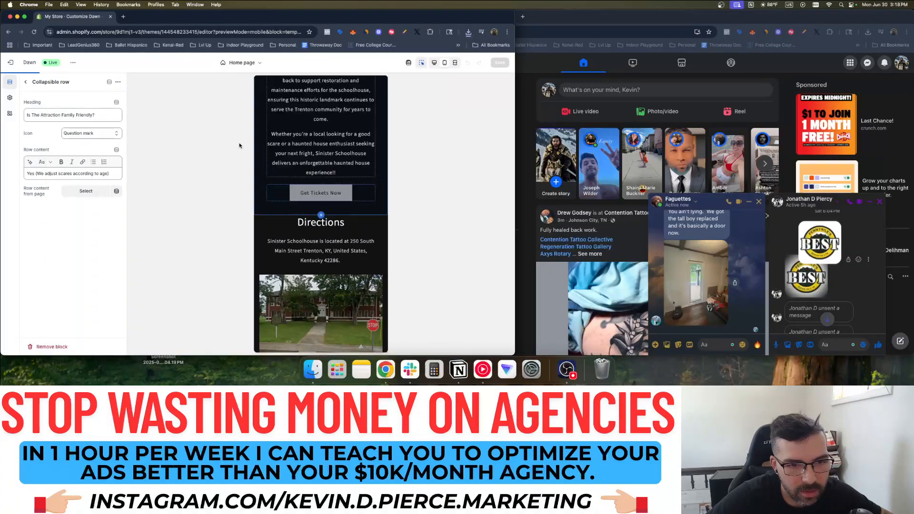
pyautogui.click(78, 107)
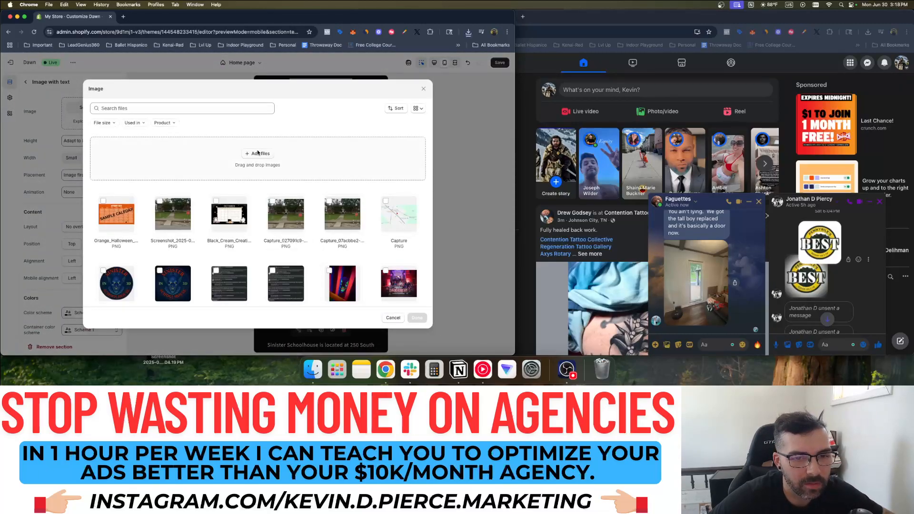
# Upload the 0b8ed55e BEST logo JPEG from Downloads and confirm it with Done
pyautogui.click(258, 153)
pyautogui.click(48, 78)
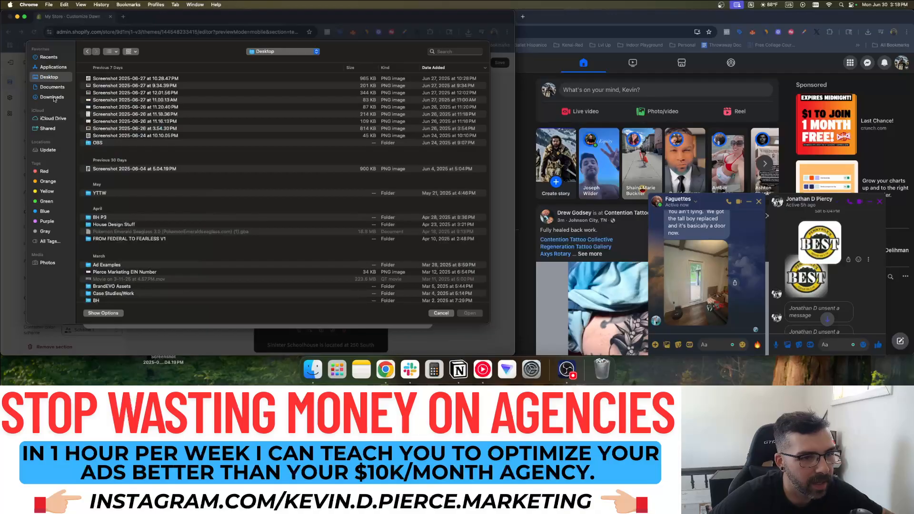
pyautogui.click(53, 97)
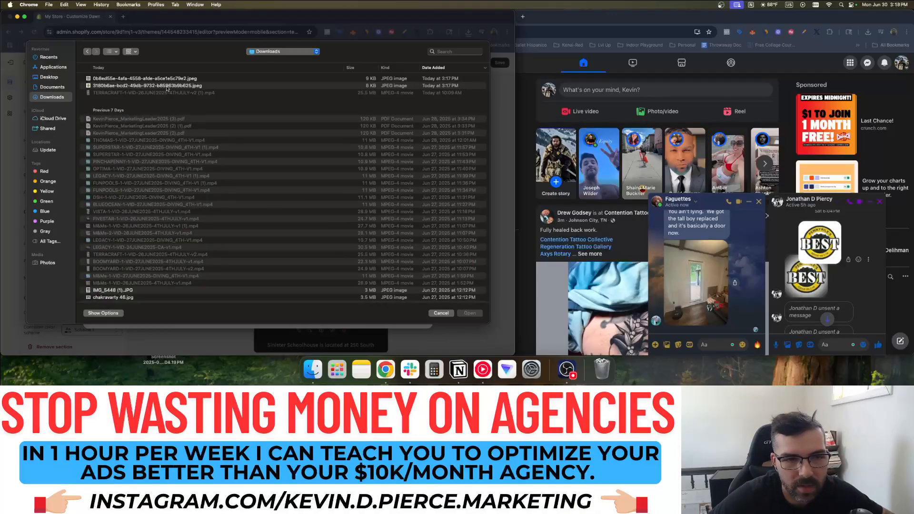
pyautogui.click(161, 86)
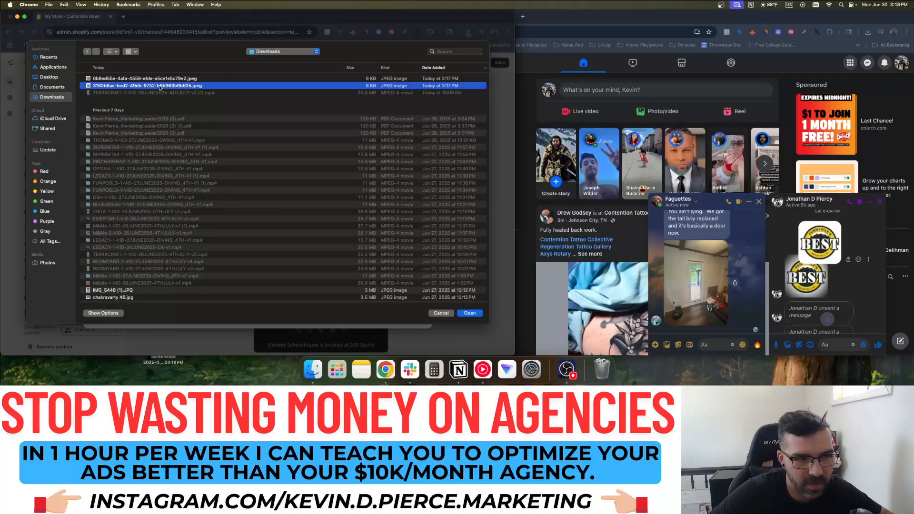
pyautogui.click(157, 79)
pyautogui.doubleClick(158, 79)
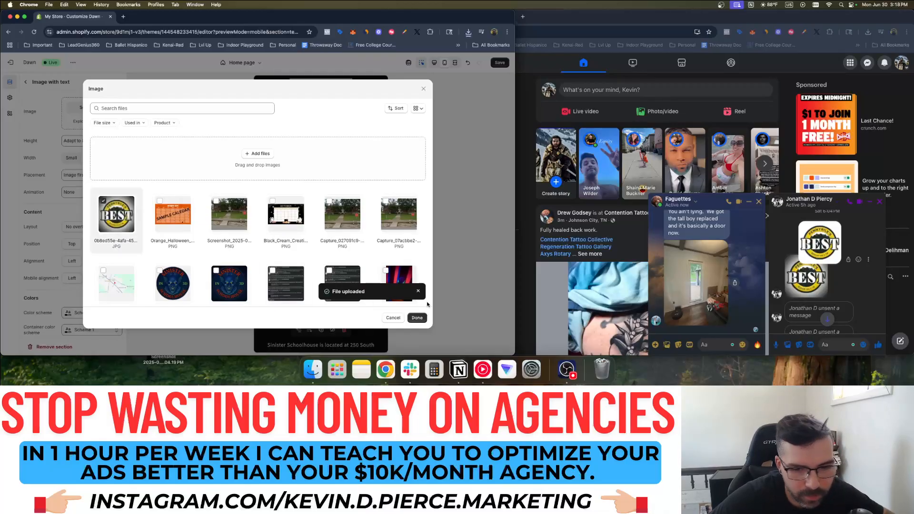
pyautogui.click(417, 317)
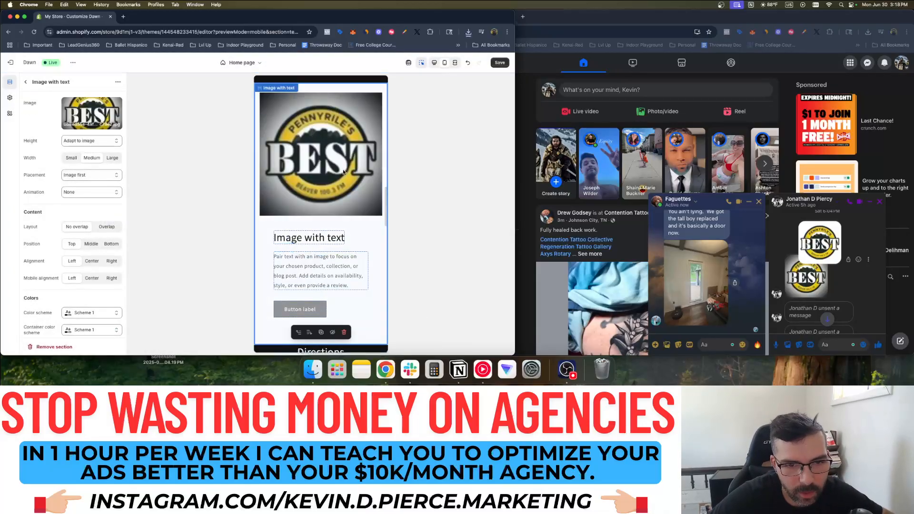
# Set both the section and container colour schemes to Scheme 4
pyautogui.scroll(2, 346, 178)
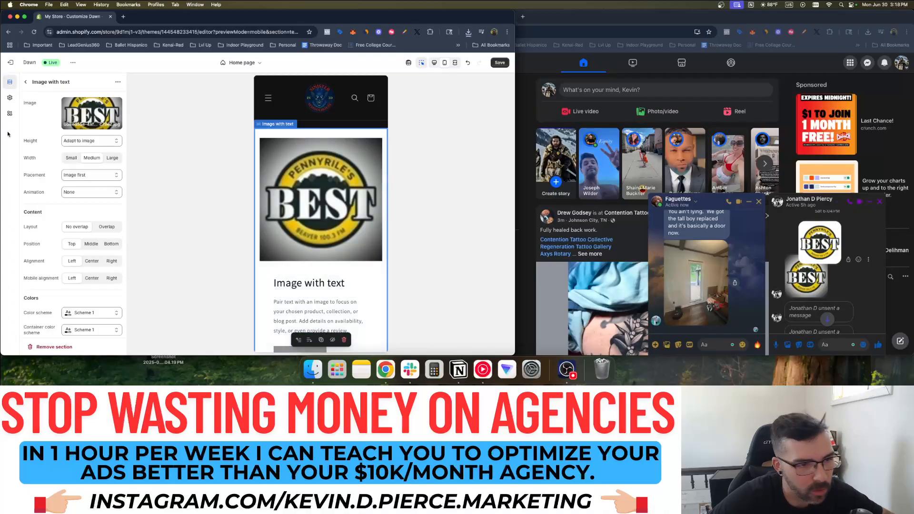
pyautogui.scroll(-3, 92, 227)
pyautogui.click(90, 235)
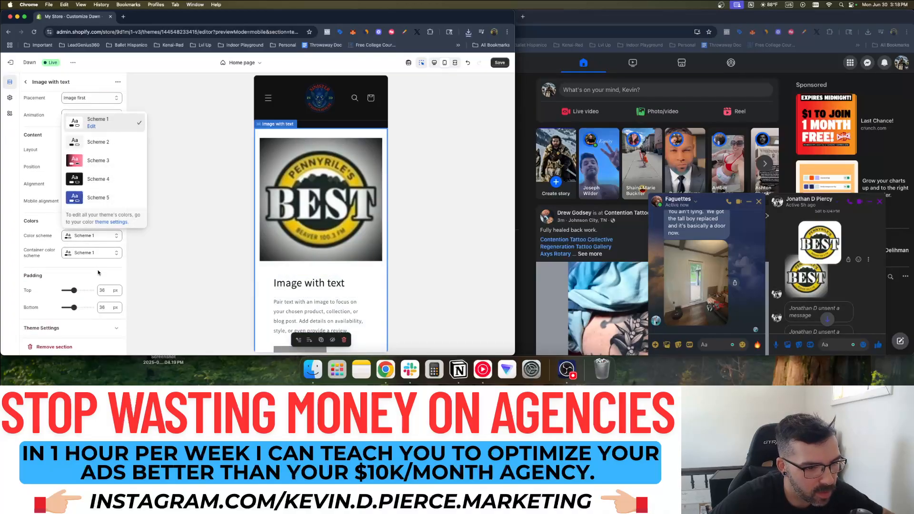
pyautogui.click(91, 187)
pyautogui.click(92, 253)
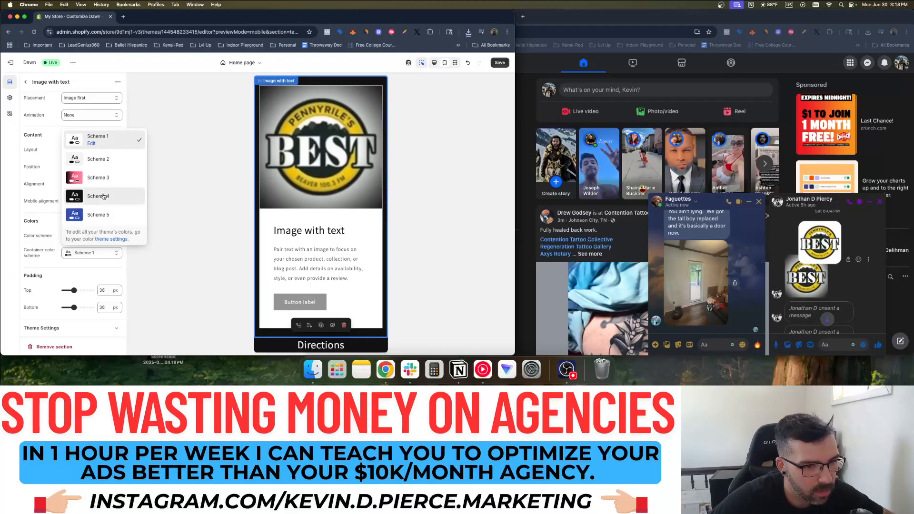
pyautogui.click(102, 196)
# Clear the section's heading, body text and button label, then glance at the BEST logo photo
pyautogui.click(291, 232)
pyautogui.press('BackSpace')
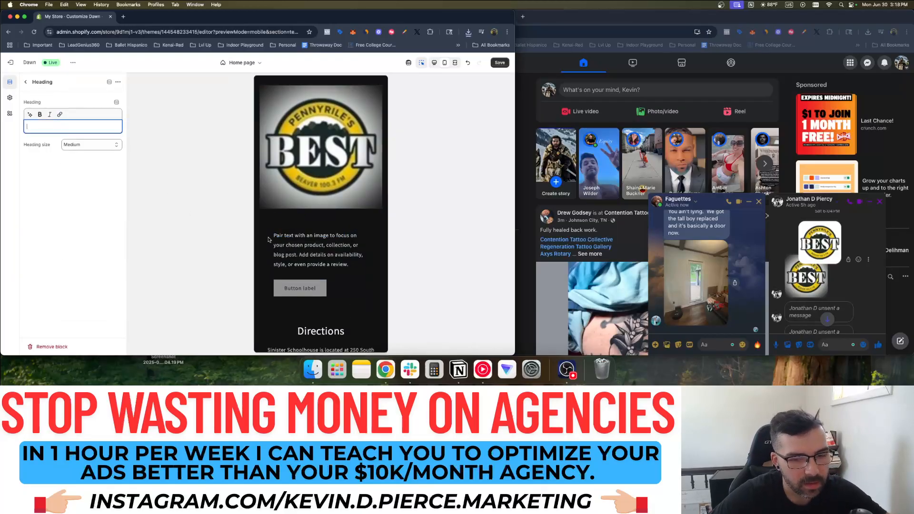
pyautogui.click(320, 239)
pyautogui.press('BackSpace')
pyautogui.click(307, 244)
pyautogui.press('BackSpace')
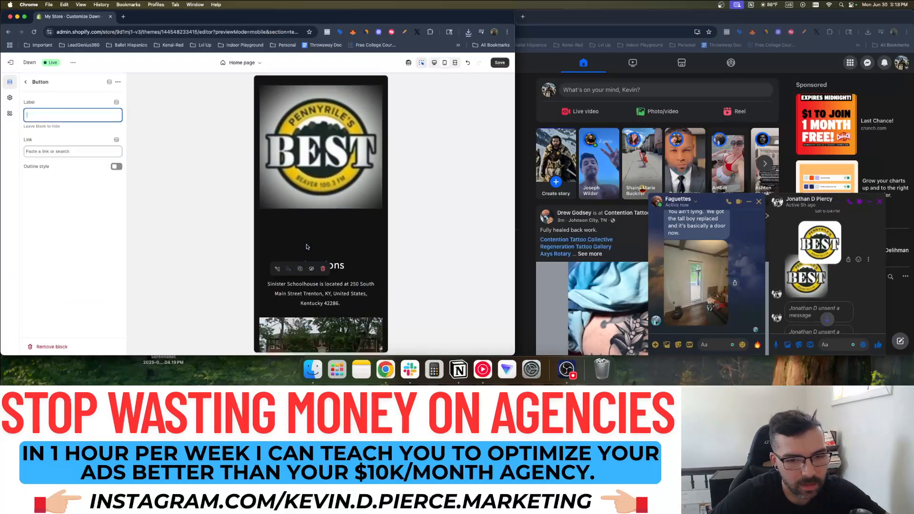
pyautogui.click(318, 227)
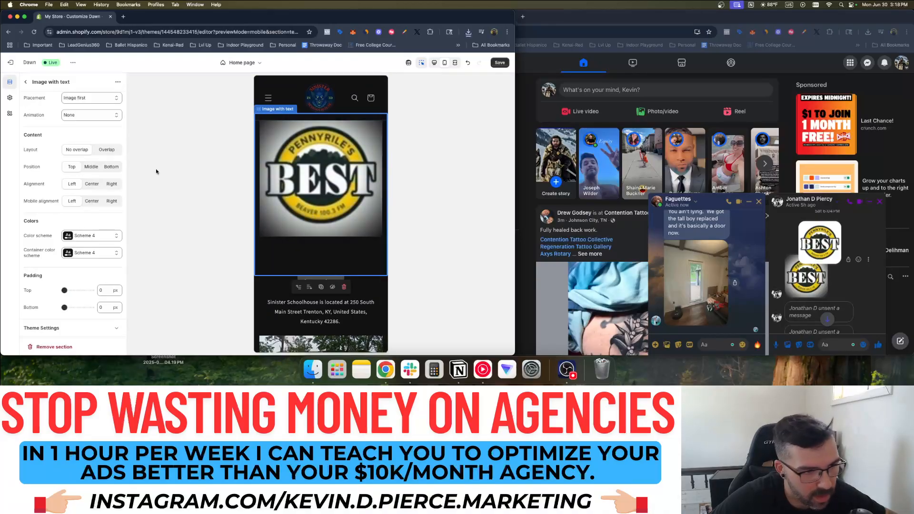
pyautogui.click(798, 292)
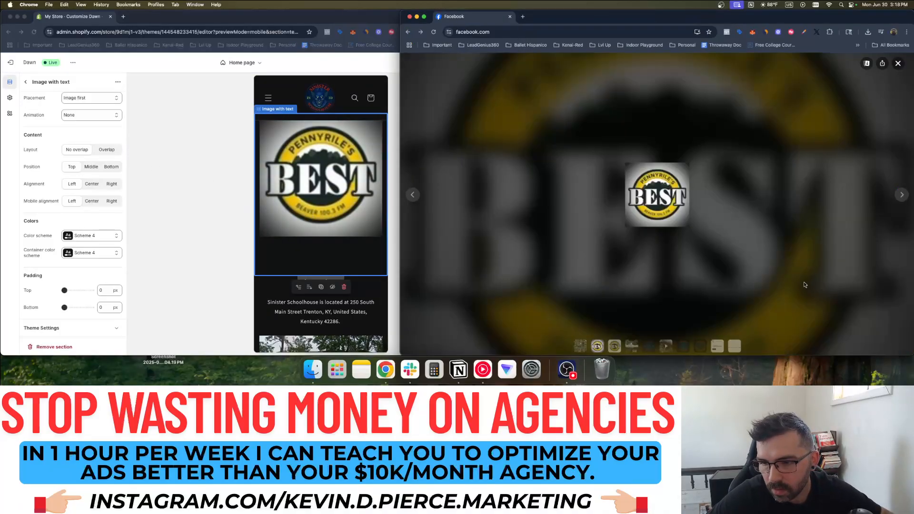
pyautogui.press('Escape')
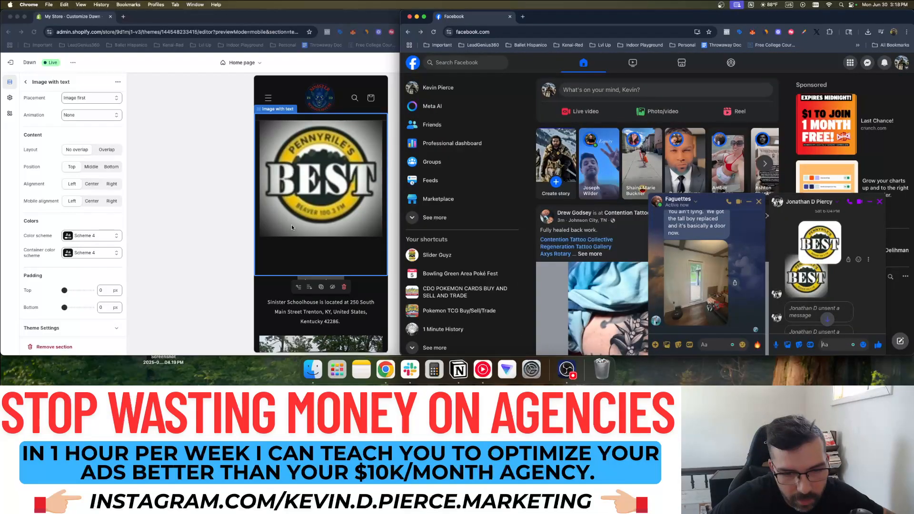
pyautogui.click(292, 224)
# Try Small, Medium and Large image heights, then revert to Adapt to image
pyautogui.scroll(3, 79, 240)
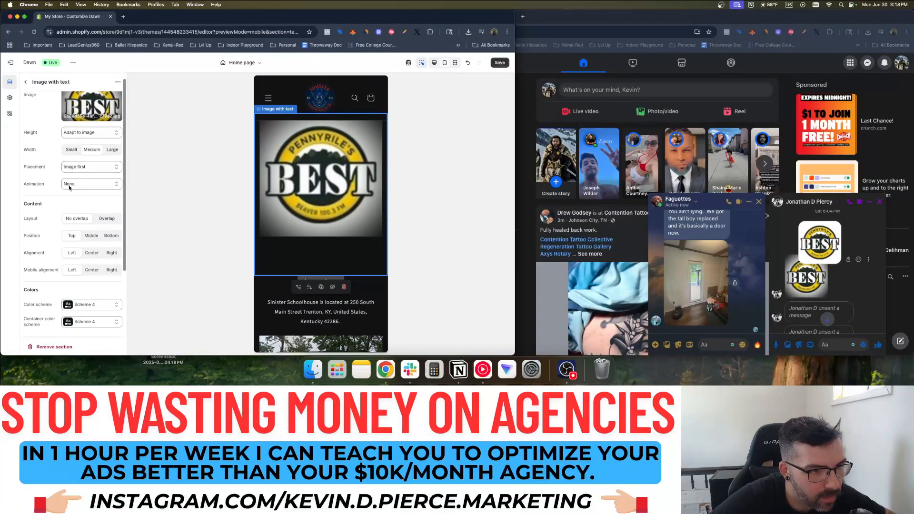
pyautogui.click(83, 142)
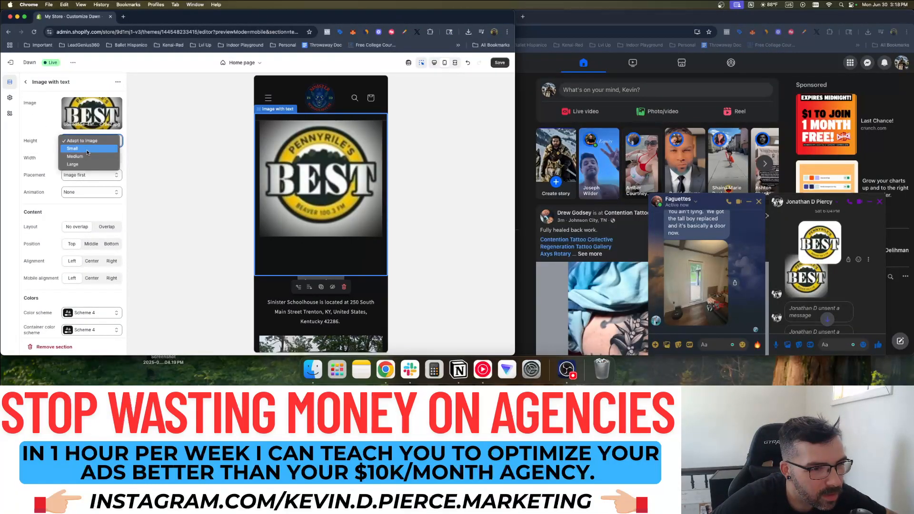
pyautogui.click(84, 149)
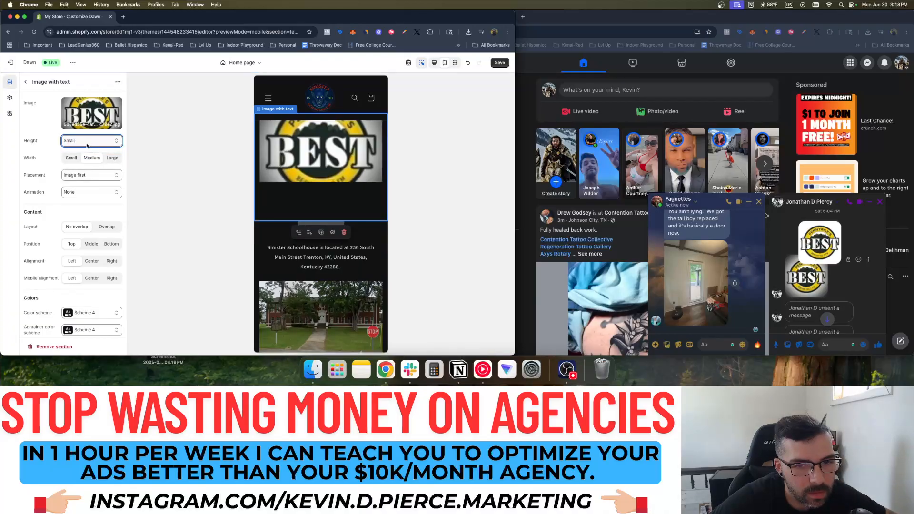
pyautogui.click(88, 142)
pyautogui.click(88, 149)
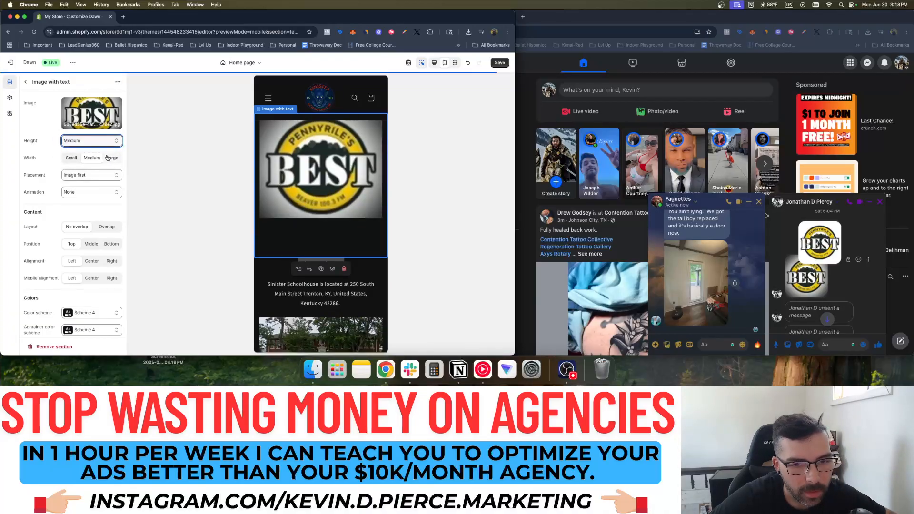
pyautogui.click(94, 141)
pyautogui.click(89, 149)
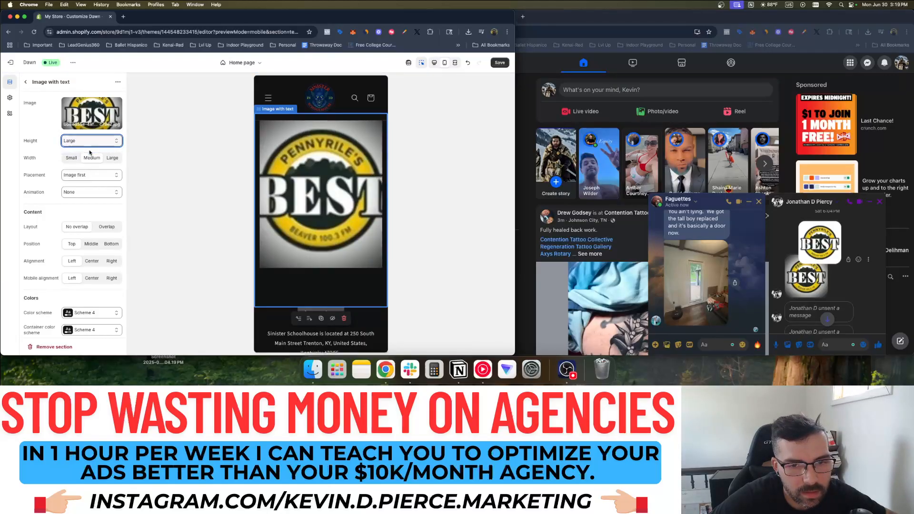
pyautogui.click(438, 188)
pyautogui.click(93, 140)
pyautogui.click(81, 118)
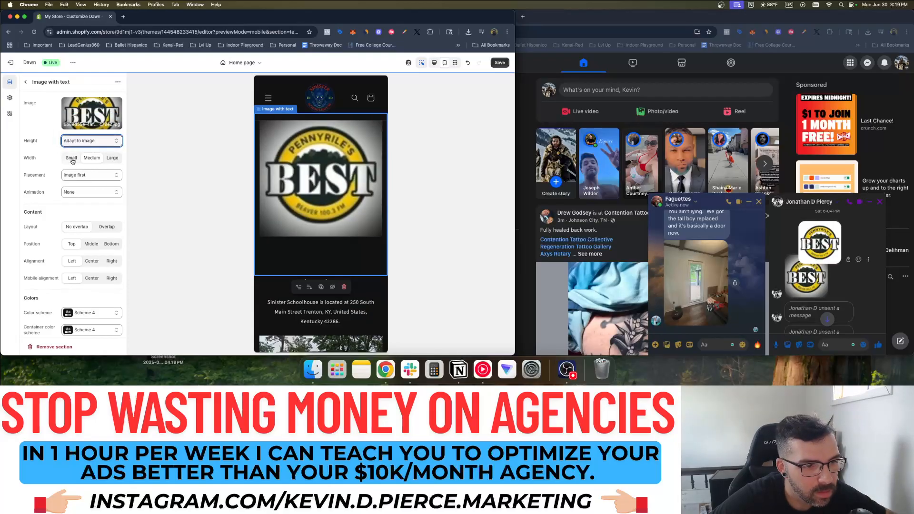
# Set the section width to Small and keep the image placed before the text
pyautogui.click(72, 161)
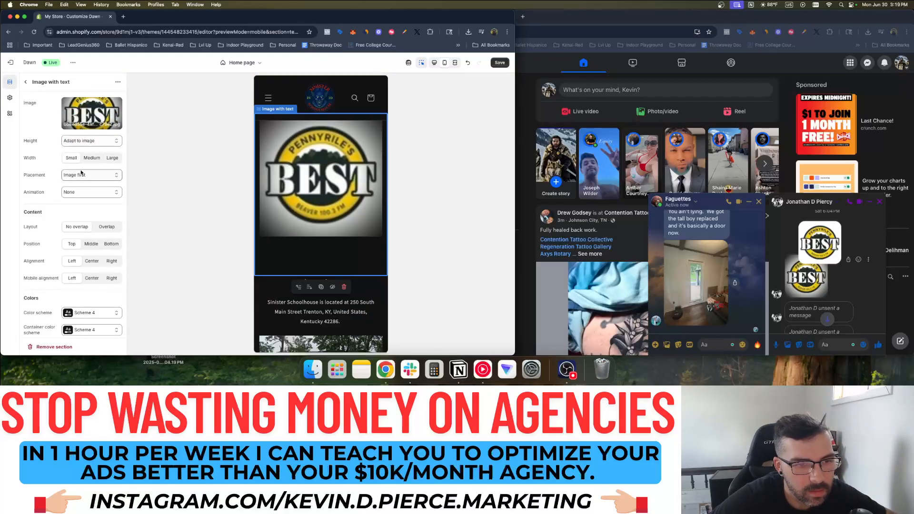
pyautogui.click(85, 175)
pyautogui.click(89, 184)
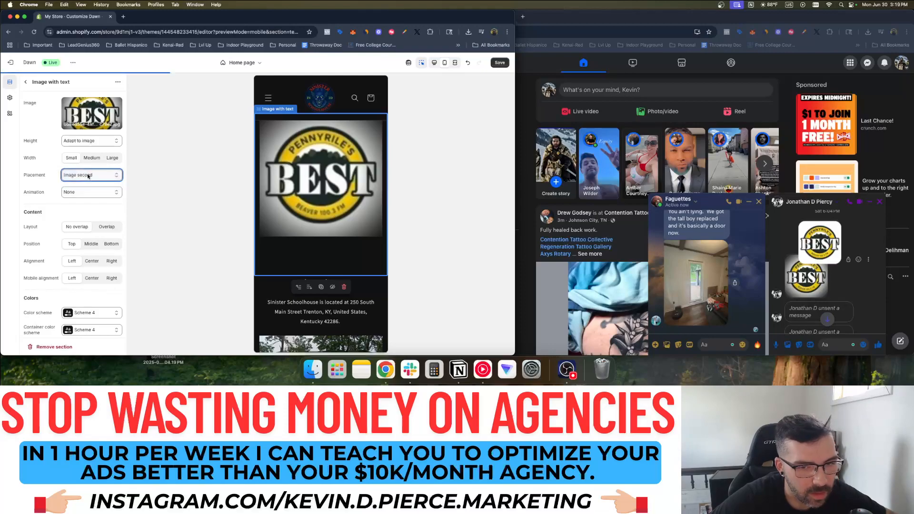
pyautogui.click(88, 175)
pyautogui.click(85, 167)
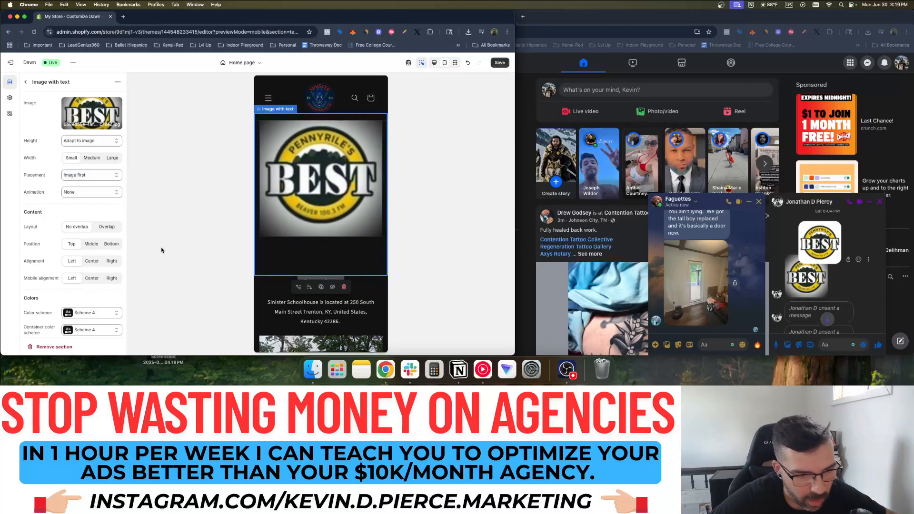
# Drag the Image with text section's bottom padding slider down to 0
pyautogui.scroll(-4, 82, 225)
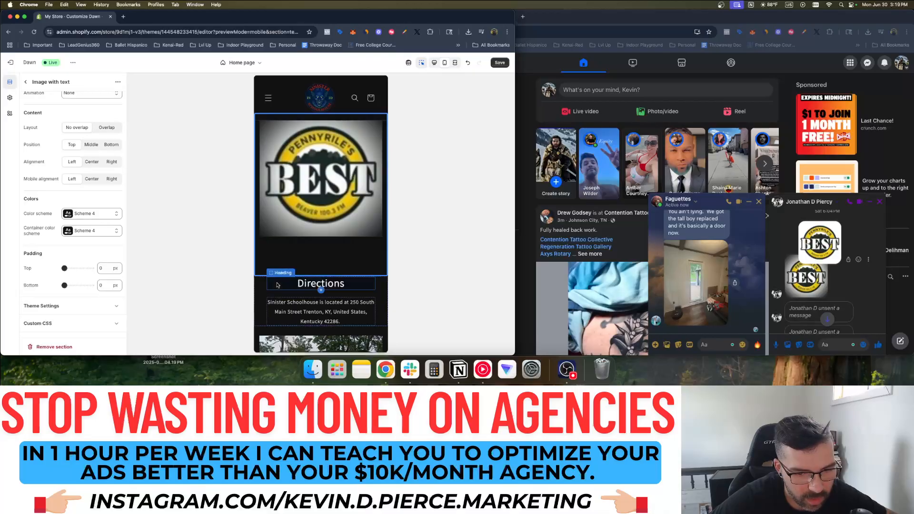
pyautogui.click(311, 287)
pyautogui.click(261, 286)
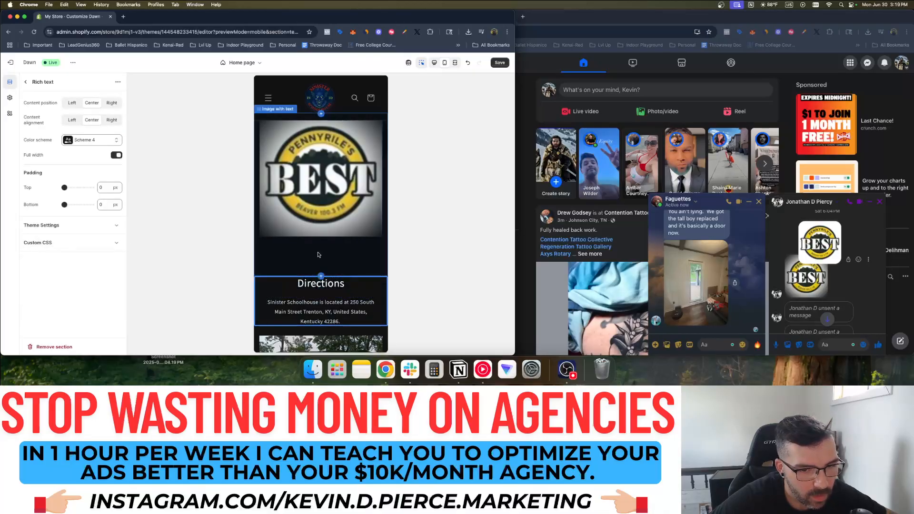
pyautogui.click(321, 190)
pyautogui.scroll(-5, 54, 255)
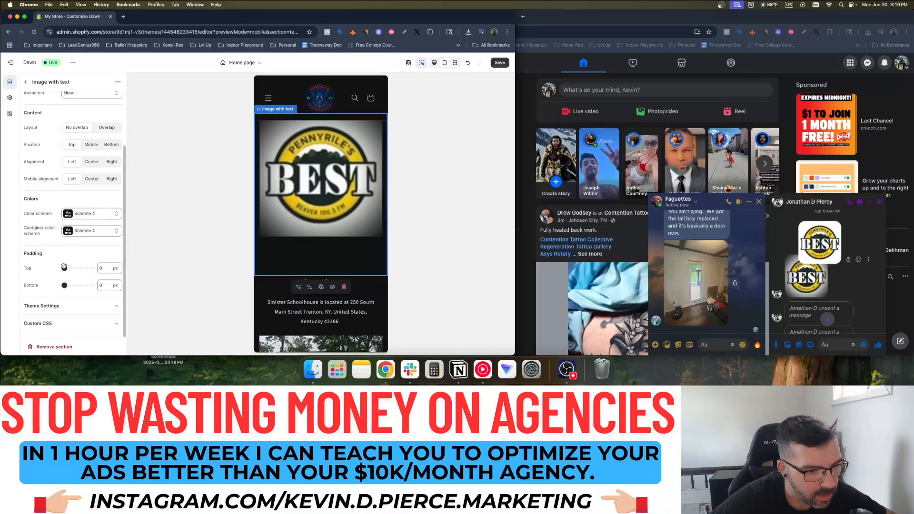
pyautogui.moveTo(86, 285); pyautogui.dragTo(31, 286)
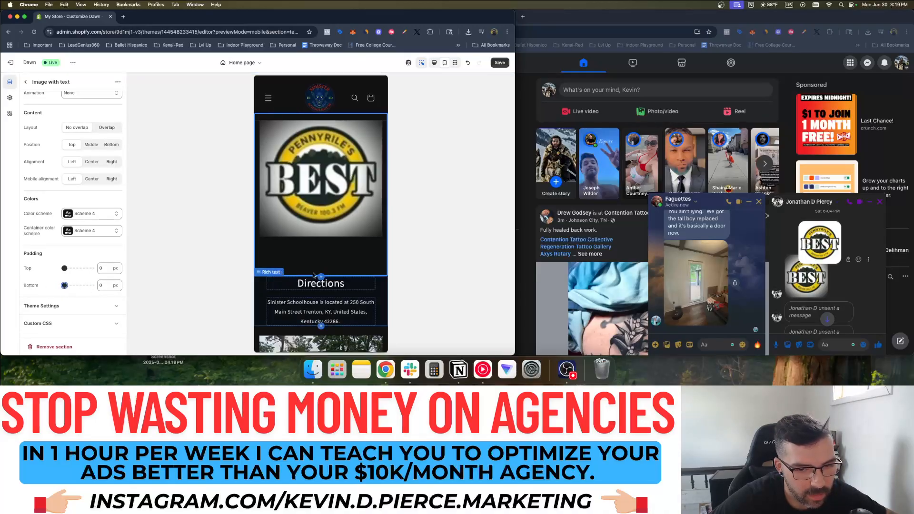
pyautogui.click(86, 306)
pyautogui.scroll(5, 88, 226)
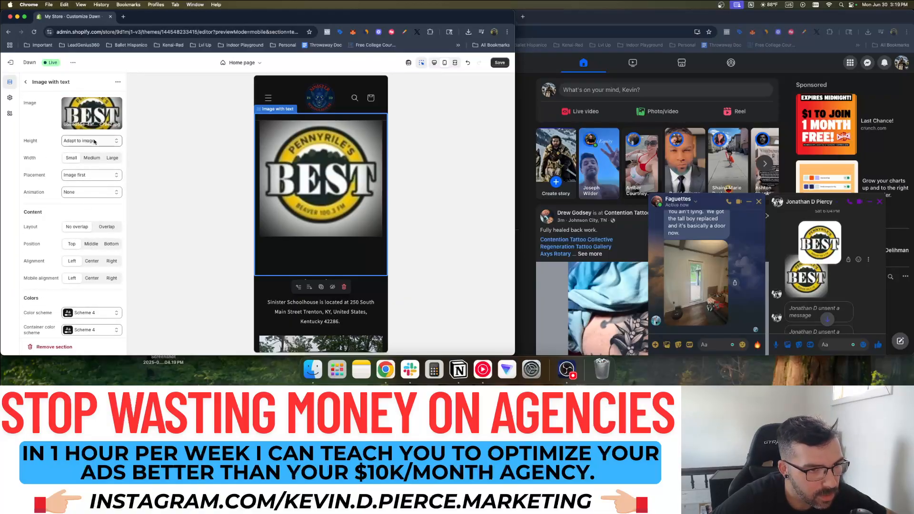
# Replace the section image by uploading the other downloaded BEST logo JPEG
pyautogui.click(116, 82)
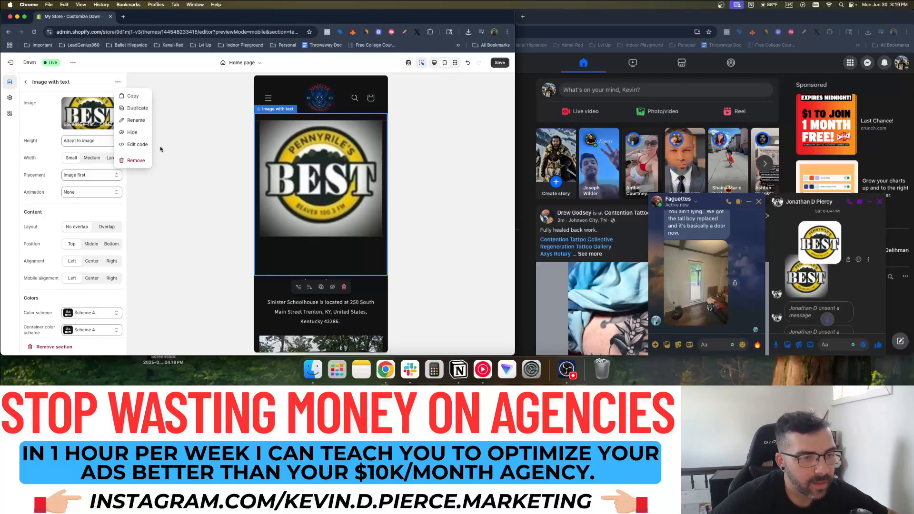
pyautogui.click(53, 123)
pyautogui.click(85, 122)
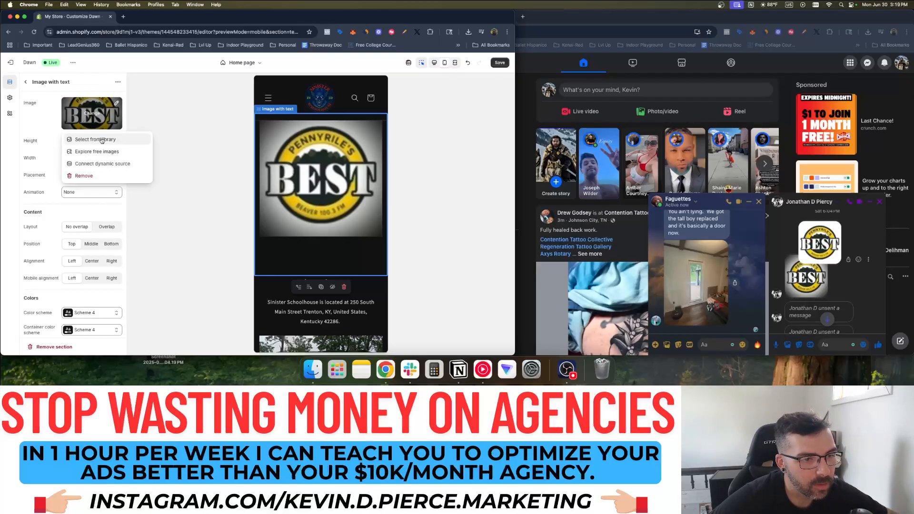
pyautogui.click(95, 140)
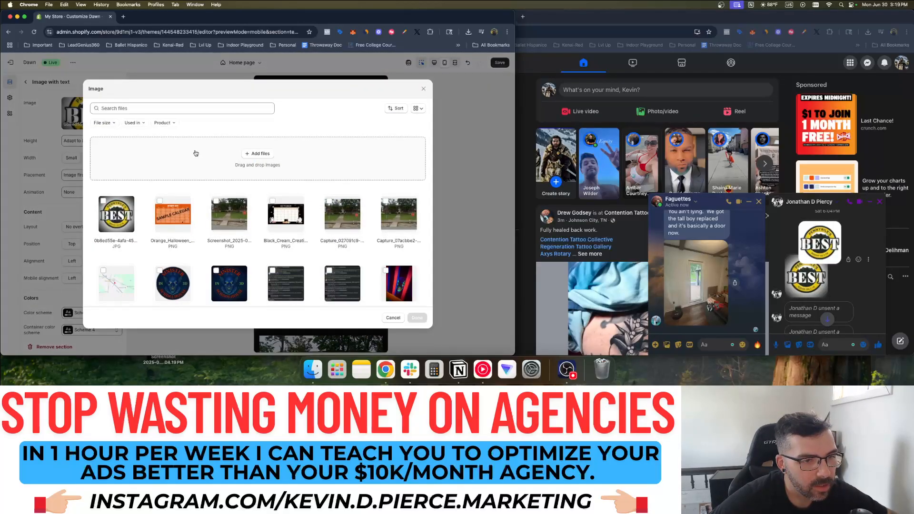
pyautogui.click(261, 154)
pyautogui.click(148, 80)
pyautogui.click(141, 86)
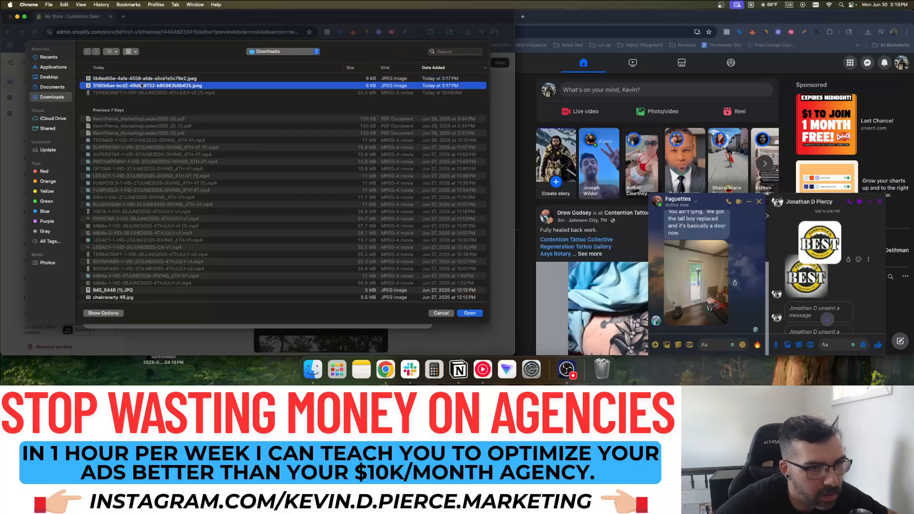
pyautogui.doubleClick(141, 85)
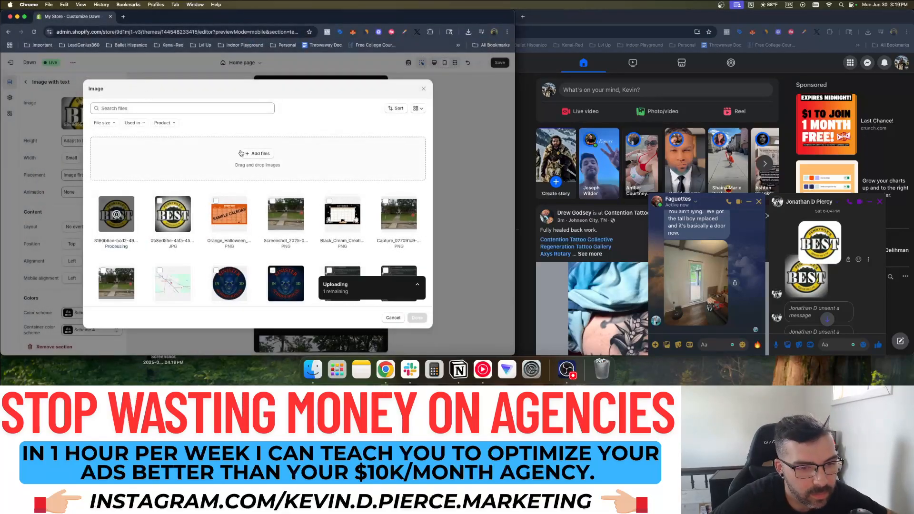
# Compare with the chat photo and confirm the round yellow BEST logo as the section image
pyautogui.click(808, 270)
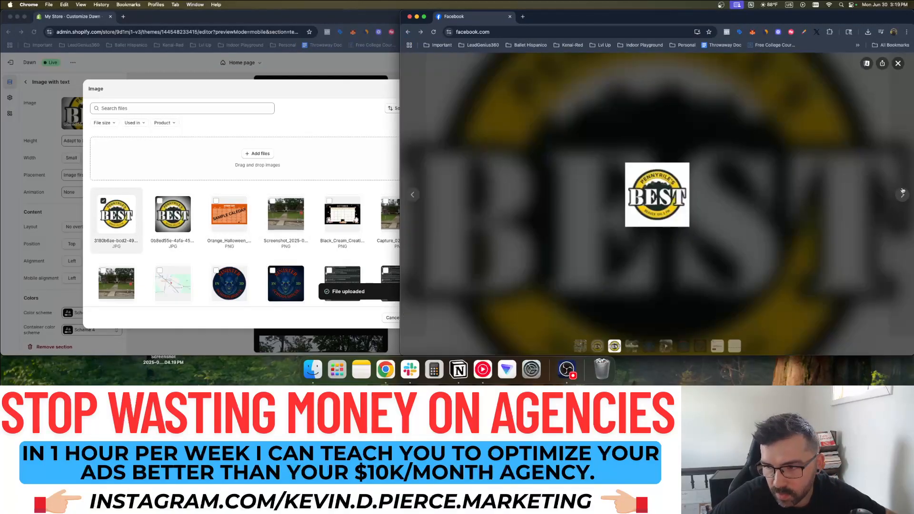
pyautogui.click(598, 346)
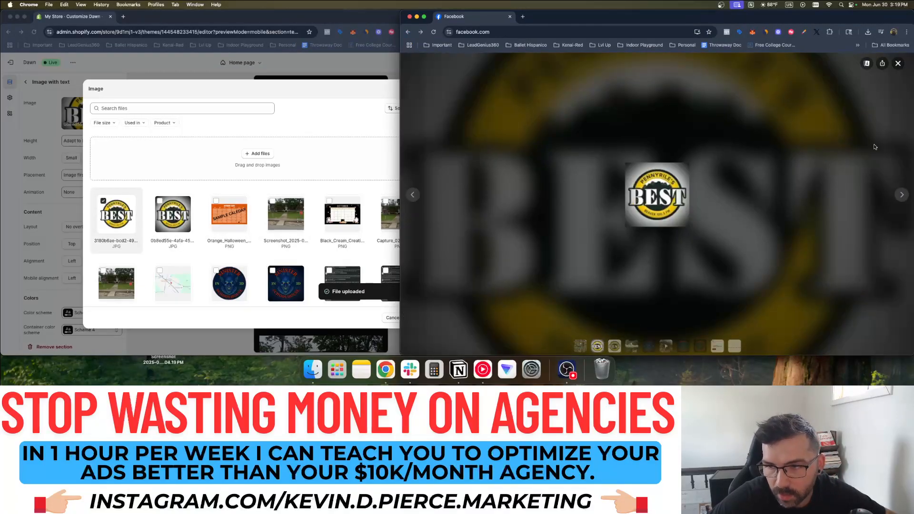
pyautogui.click(898, 64)
pyautogui.click(477, 338)
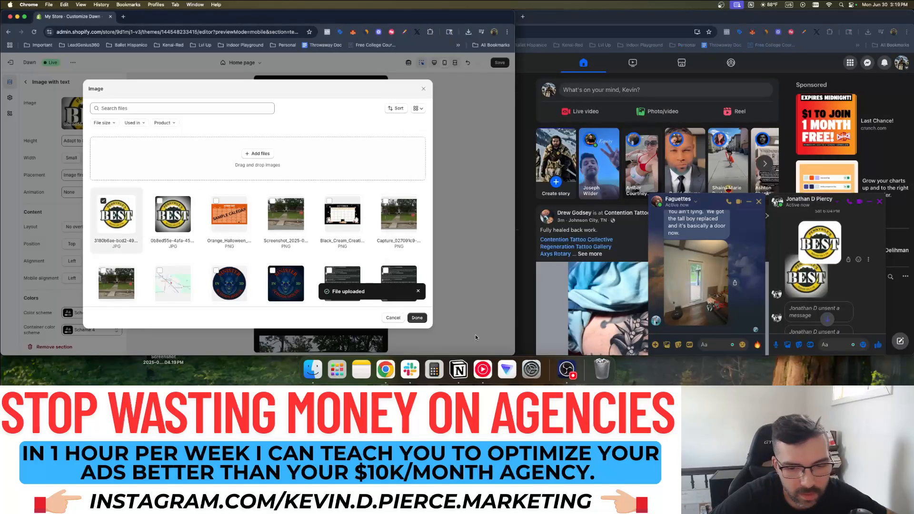
pyautogui.click(416, 318)
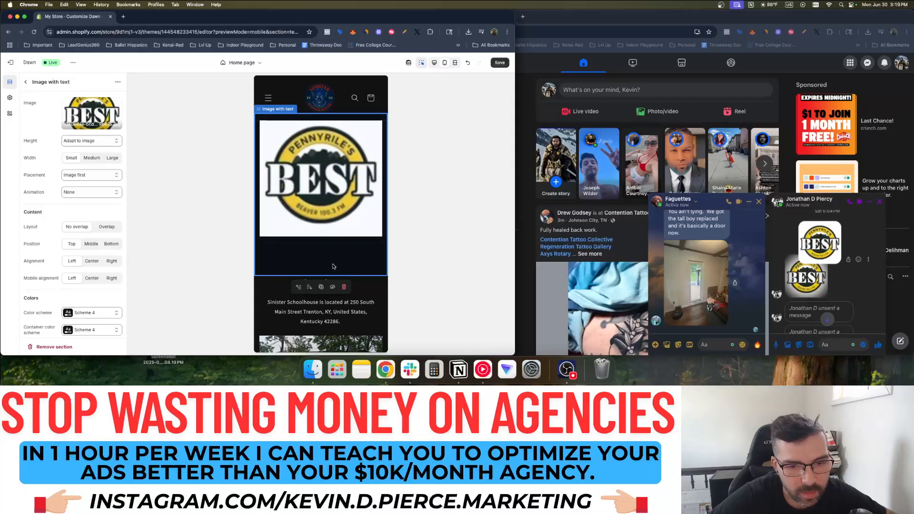
# Delete the Heading, Text and Button blocks under the Image with text section
pyautogui.click(25, 82)
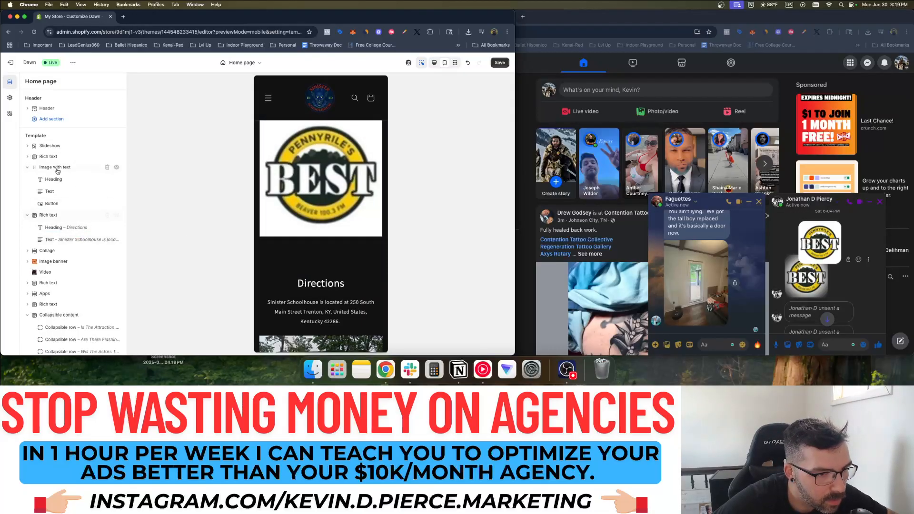
pyautogui.moveTo(56, 218); pyautogui.dragTo(50, 234)
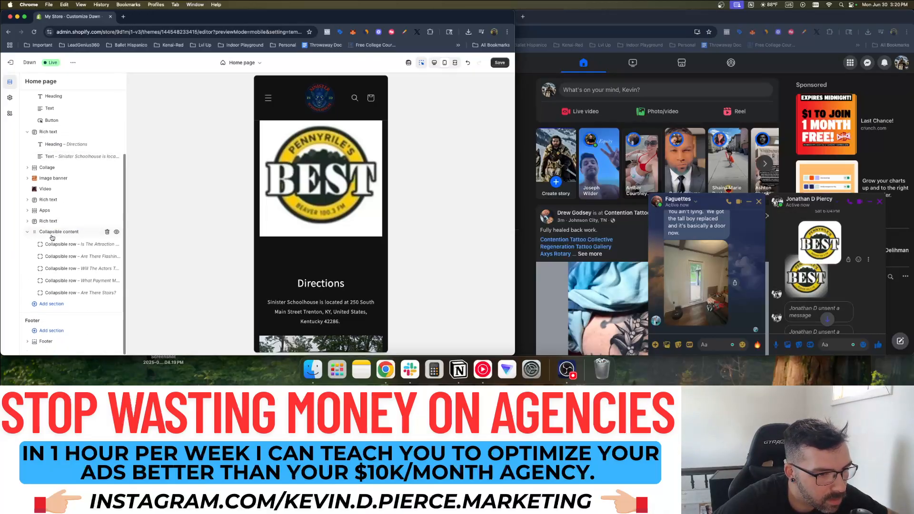
pyautogui.scroll(3, 46, 182)
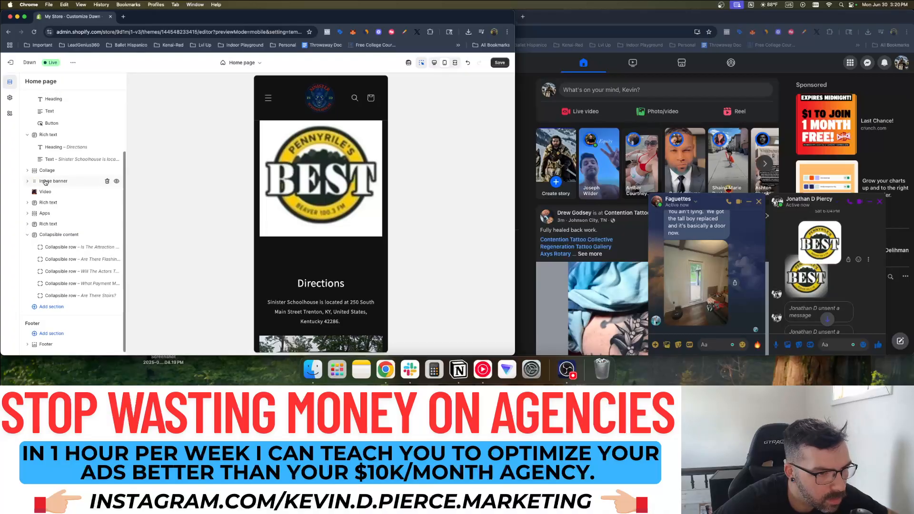
pyautogui.click(45, 143)
pyautogui.click(27, 82)
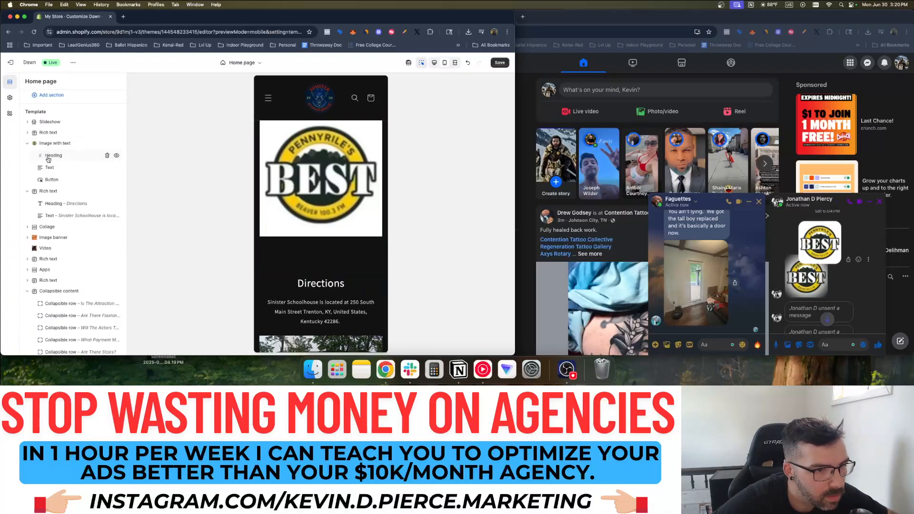
pyautogui.click(108, 157)
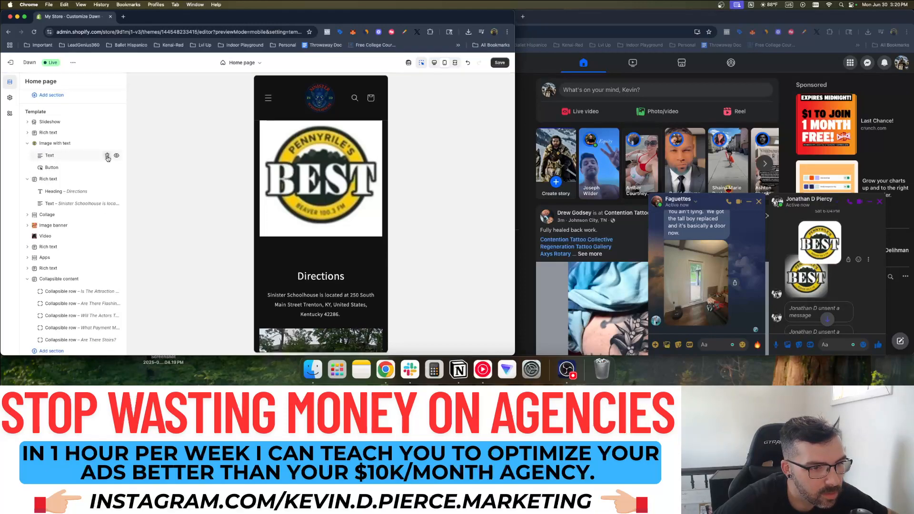
pyautogui.click(107, 156)
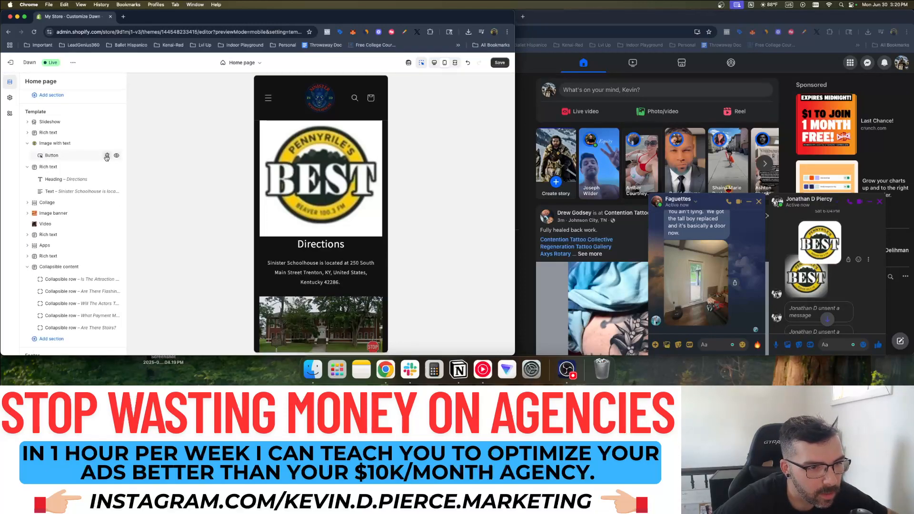
pyautogui.click(107, 156)
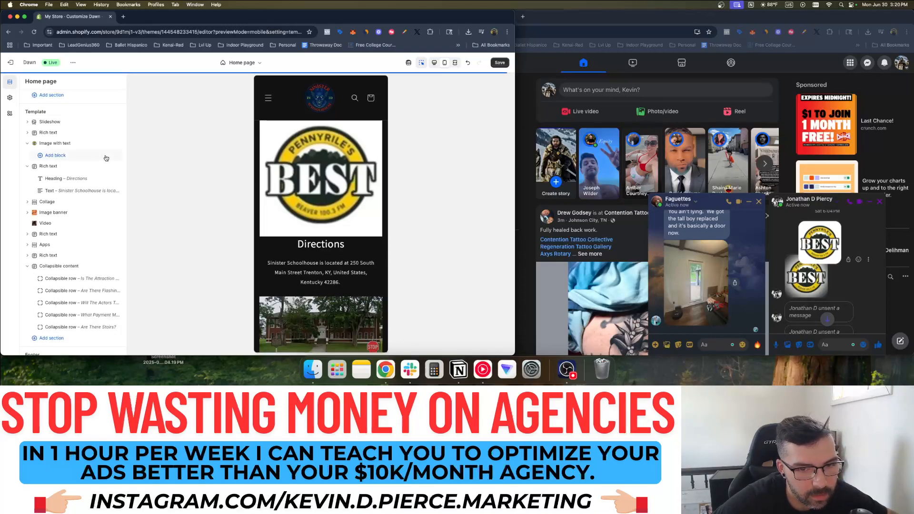
pyautogui.click(319, 177)
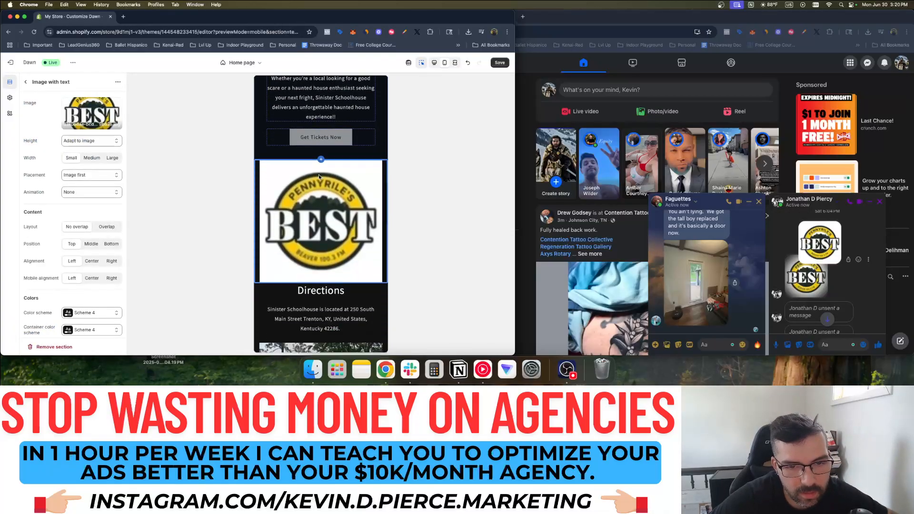
# Set the Image with text section's height to Medium after trying Small
pyautogui.click(91, 176)
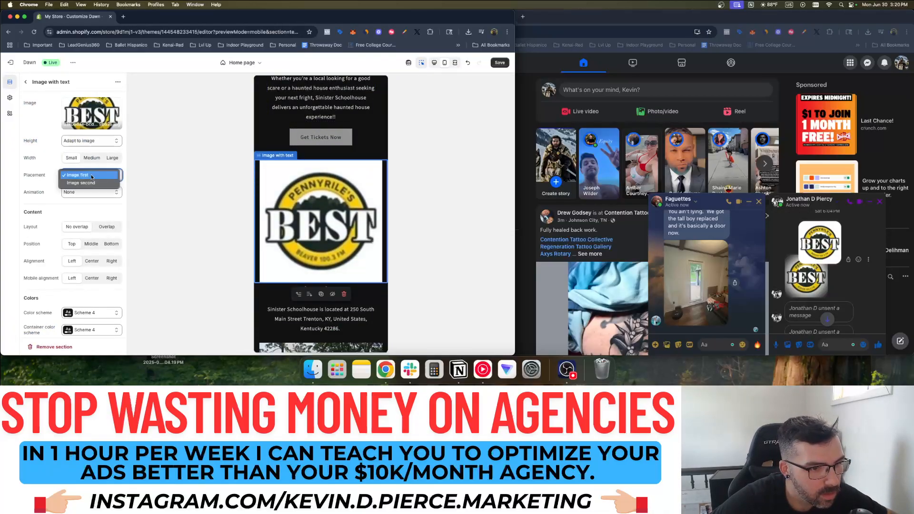
pyautogui.click(92, 176)
pyautogui.click(93, 141)
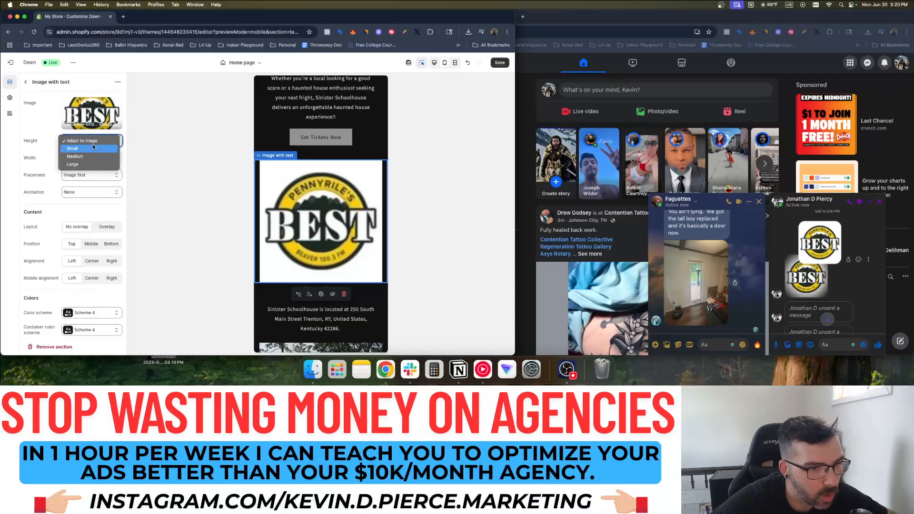
pyautogui.click(93, 148)
pyautogui.click(90, 141)
pyautogui.click(90, 148)
pyautogui.click(63, 161)
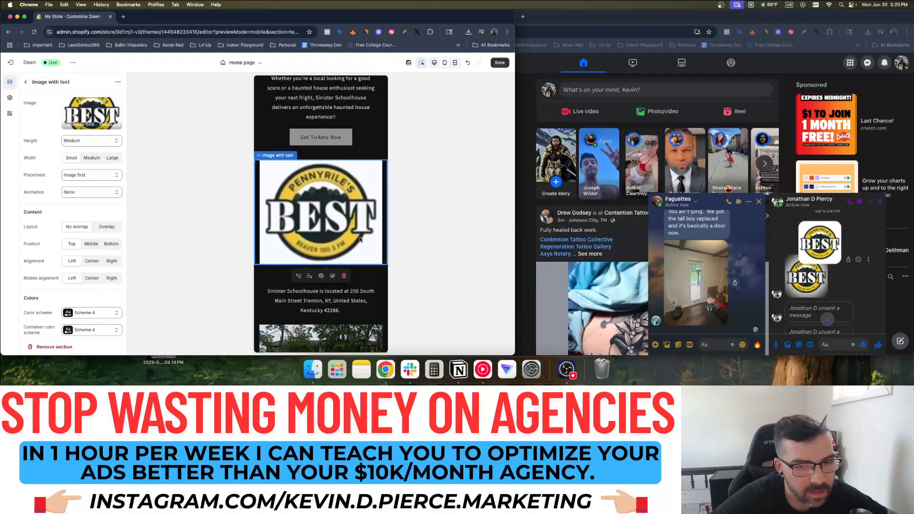
pyautogui.click(269, 152)
pyautogui.click(288, 182)
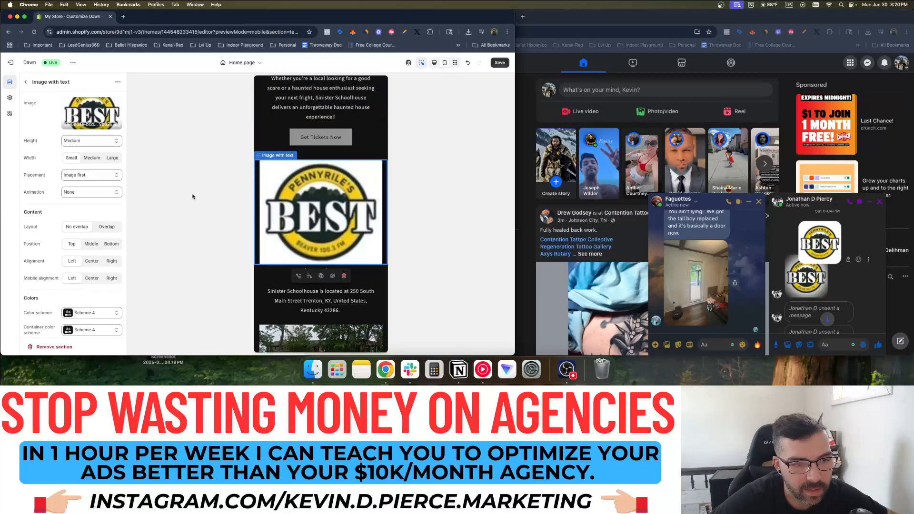
pyautogui.scroll(-5, 89, 221)
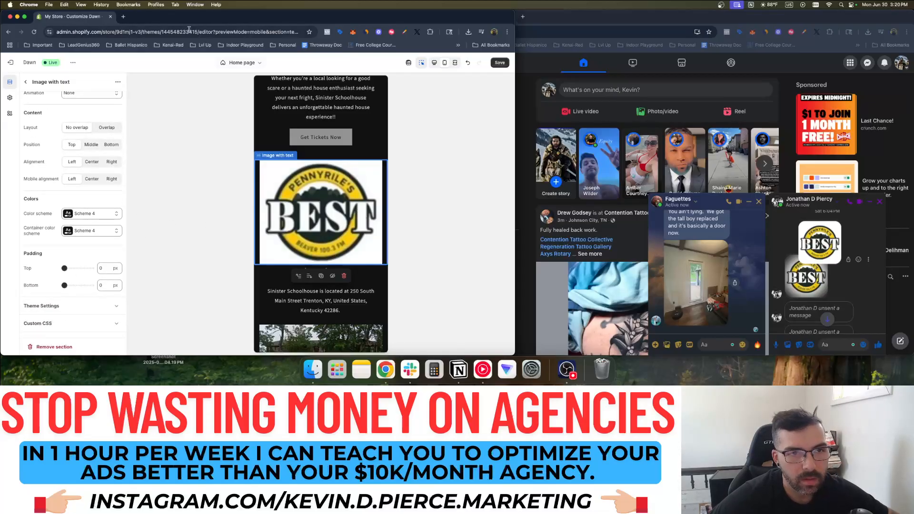
# Open canva.com in a new browser tab
pyautogui.click(123, 16)
pyautogui.write('canva.com')
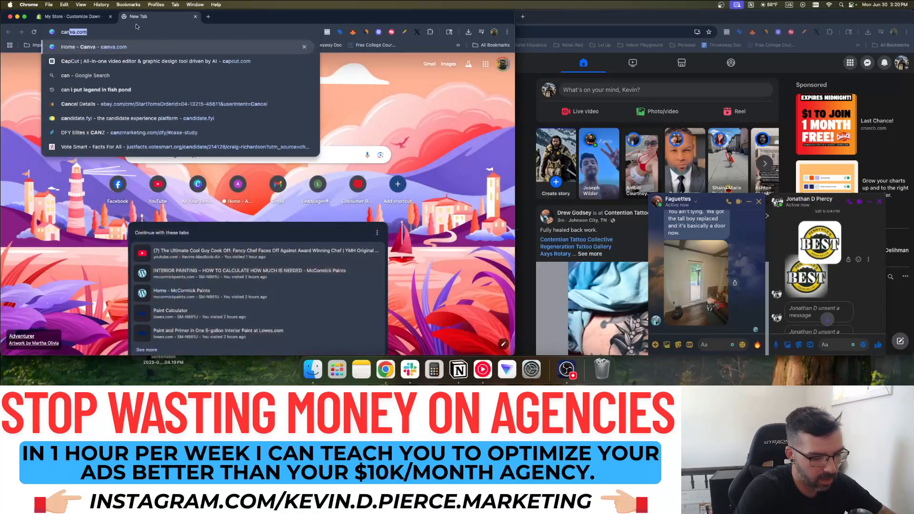
pyautogui.press('Return')
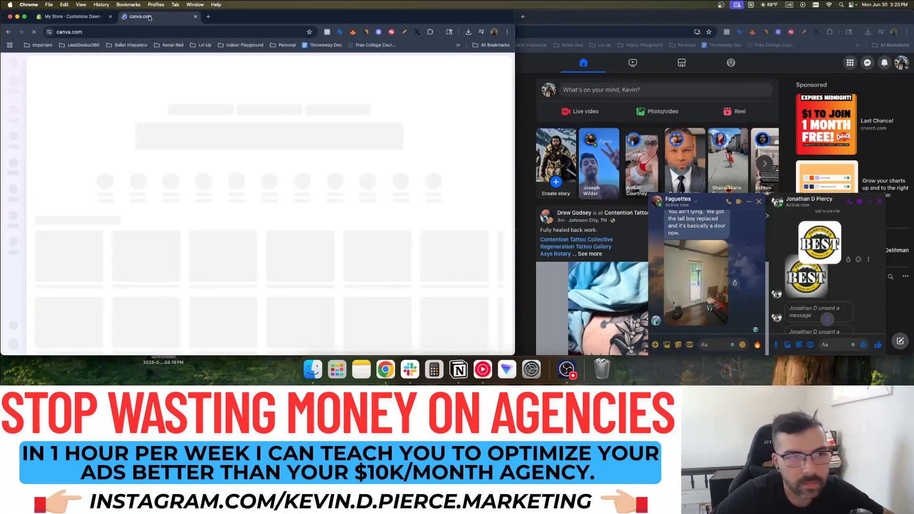
pyautogui.click(94, 17)
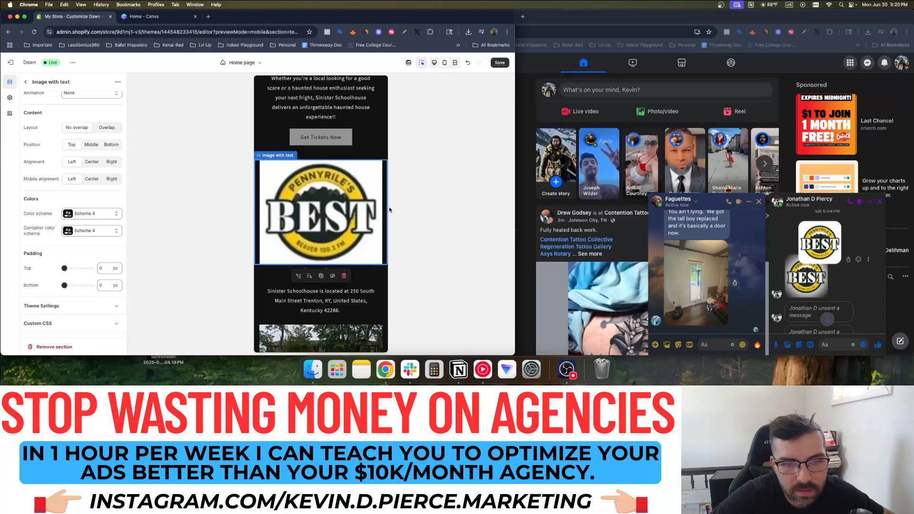
pyautogui.click(142, 17)
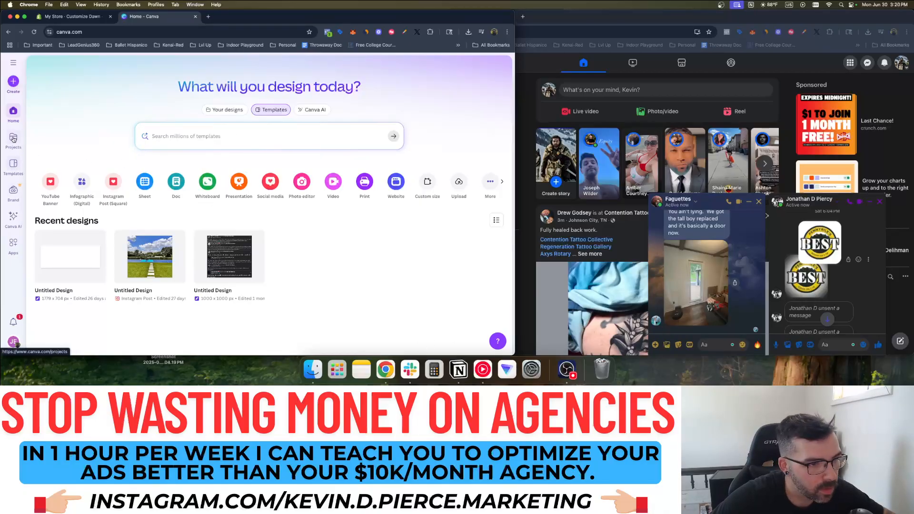
# Upload the BEST logo JPEG into a new Canva design, then go back to the Shopify tab
pyautogui.click(13, 82)
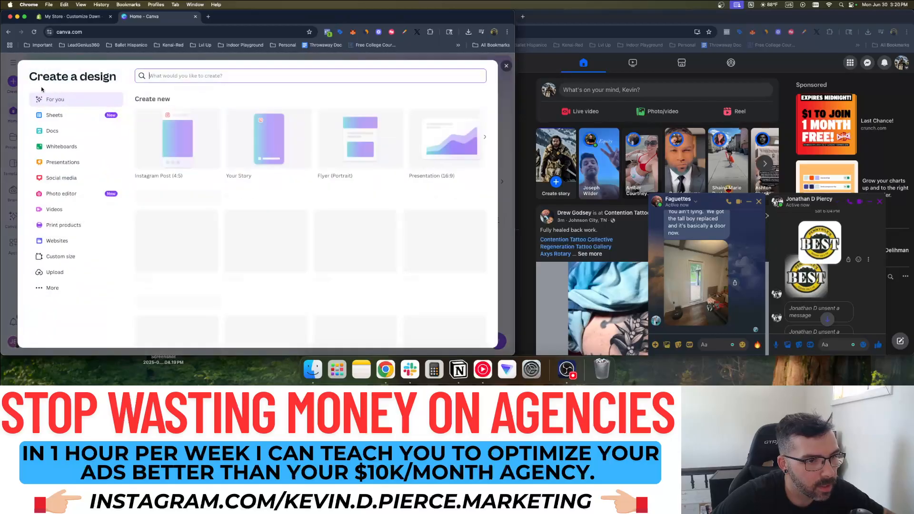
pyautogui.click(54, 273)
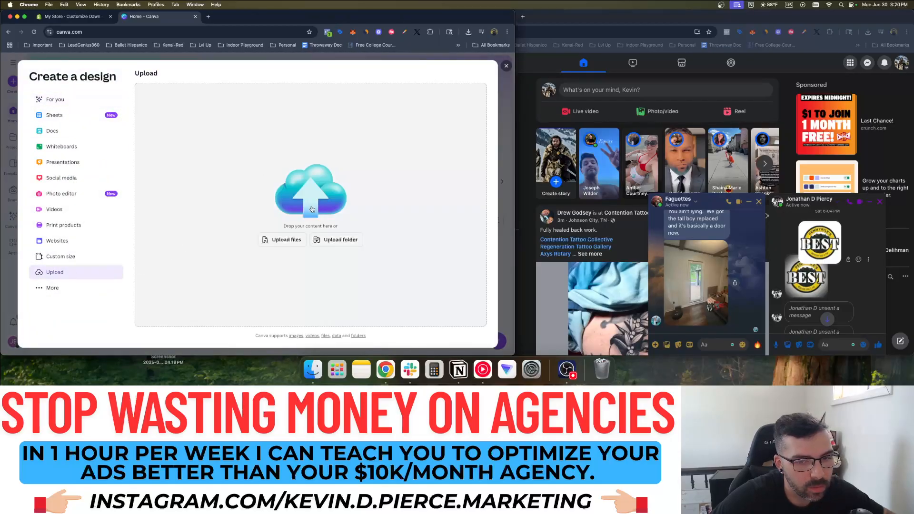
pyautogui.click(296, 239)
pyautogui.doubleClick(132, 80)
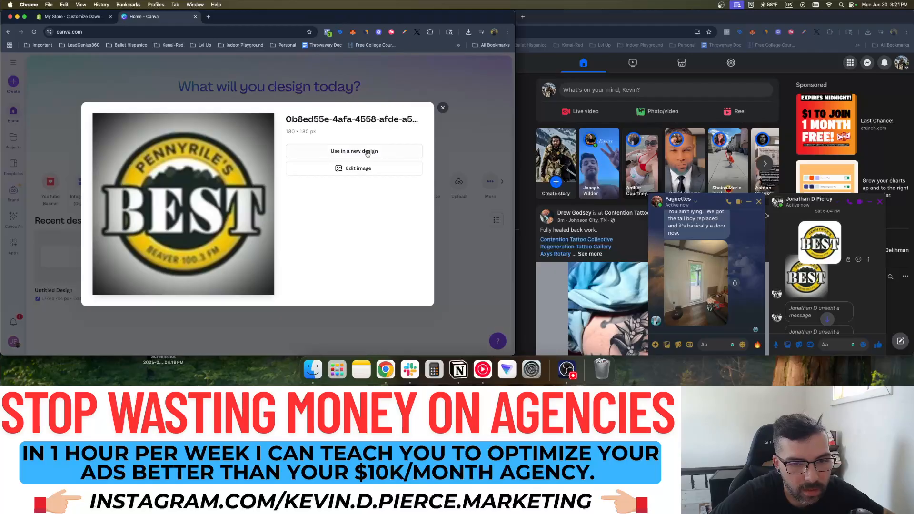
pyautogui.click(442, 107)
pyautogui.click(59, 18)
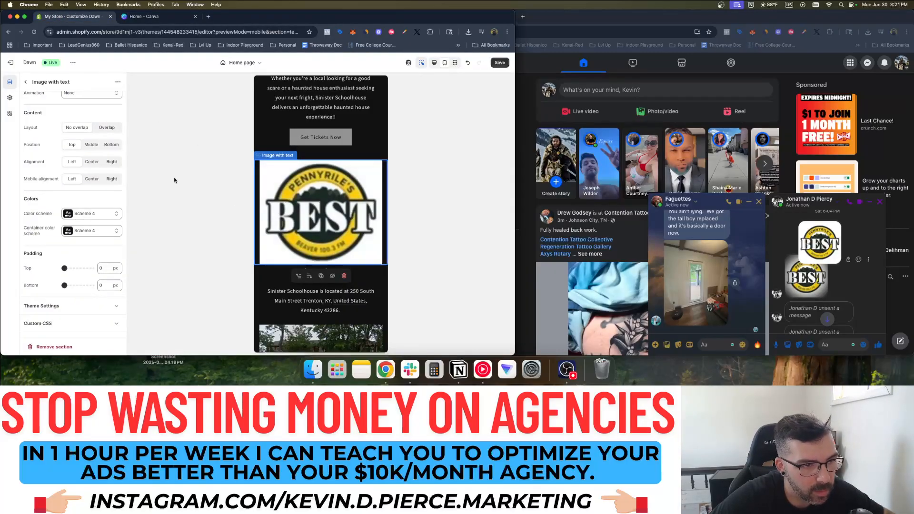
# Change the BEST logo Image with text section's height setting to Adapt to image
pyautogui.click(28, 83)
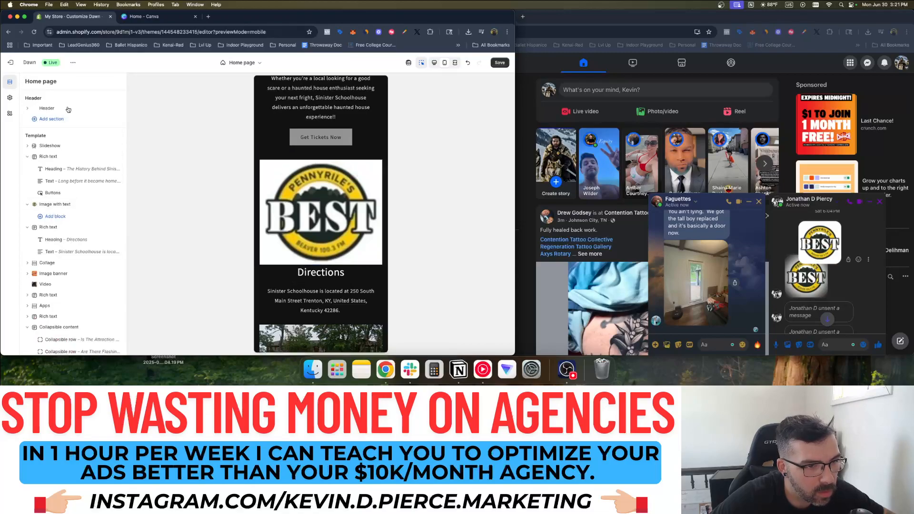
pyautogui.click(56, 205)
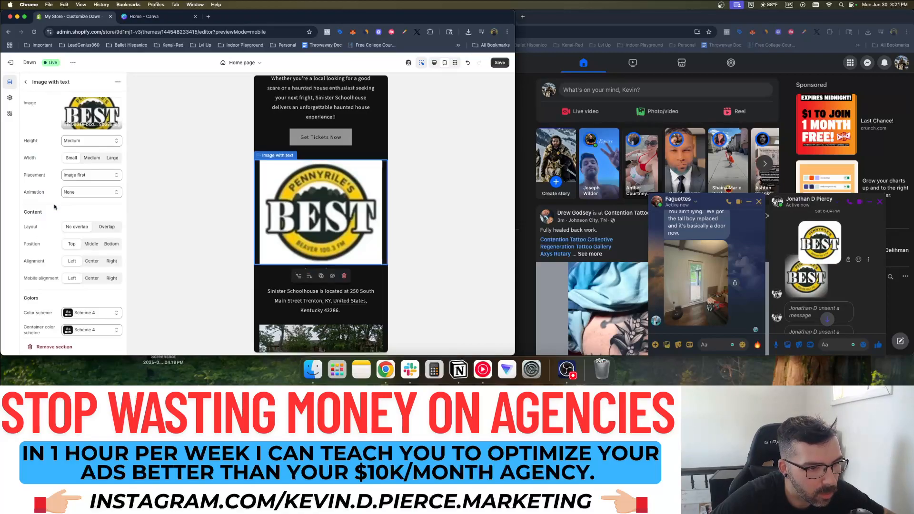
pyautogui.click(95, 143)
pyautogui.click(35, 134)
pyautogui.click(89, 117)
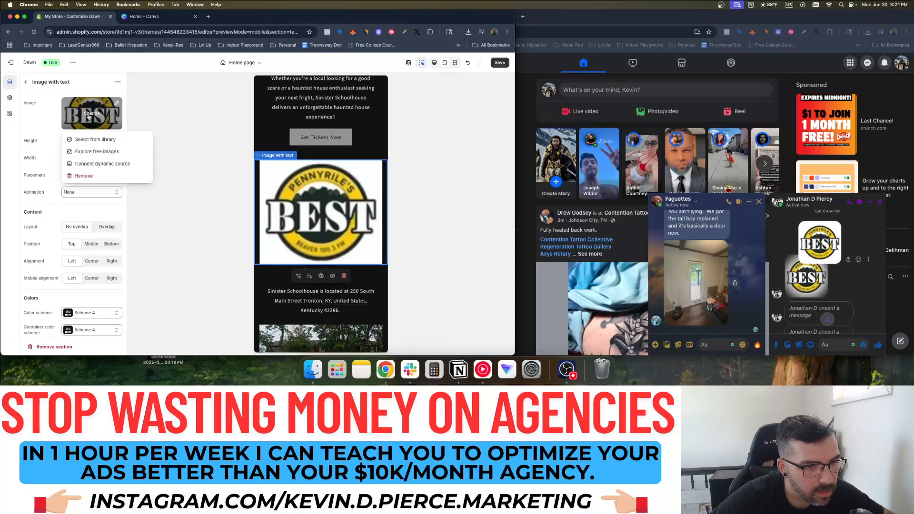
pyautogui.click(53, 143)
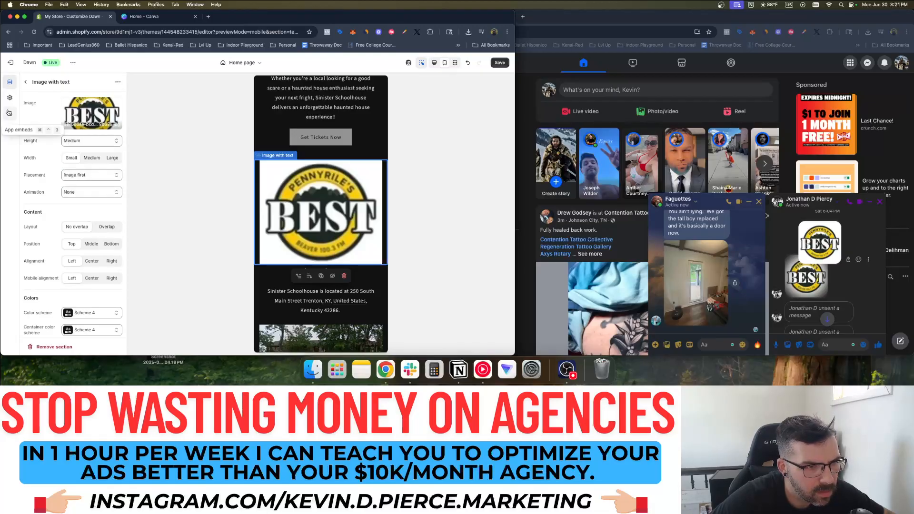
pyautogui.click(100, 143)
pyautogui.click(82, 126)
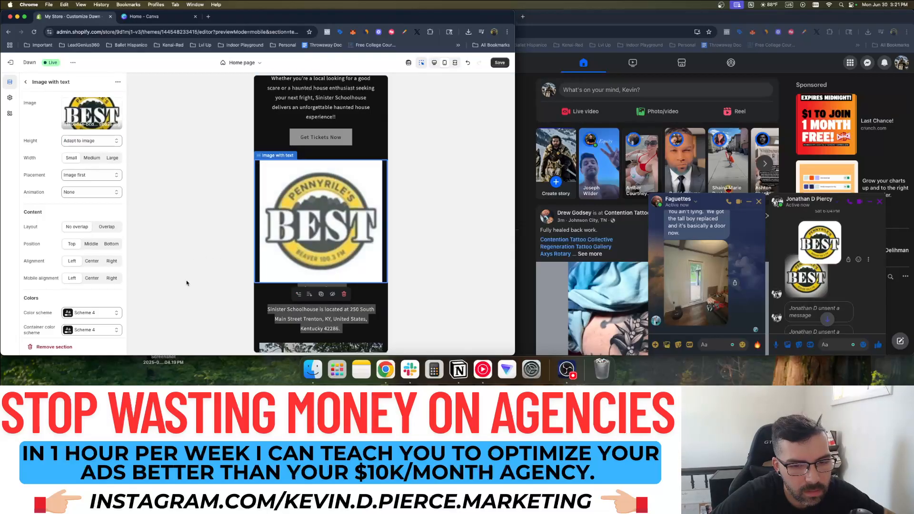
pyautogui.click(25, 82)
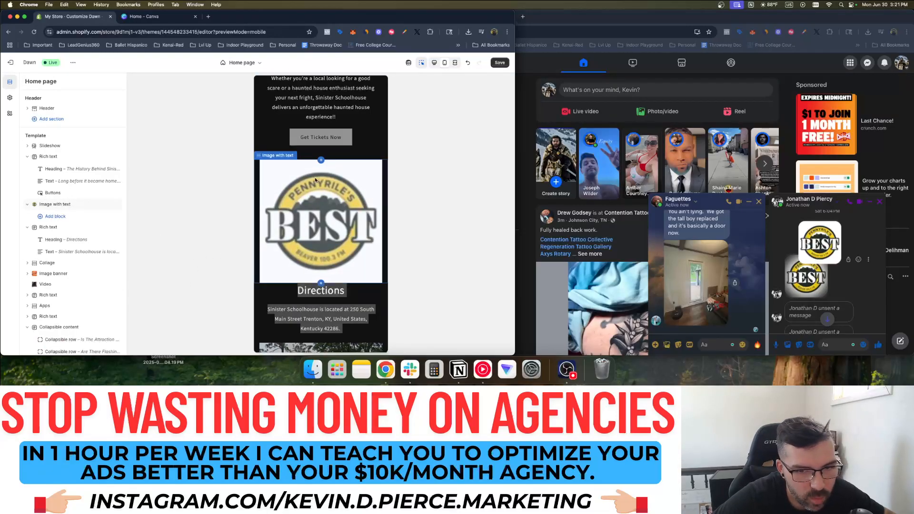
# Browse the homepage section picker's types, such as Image with text and Contact form
pyautogui.click(313, 161)
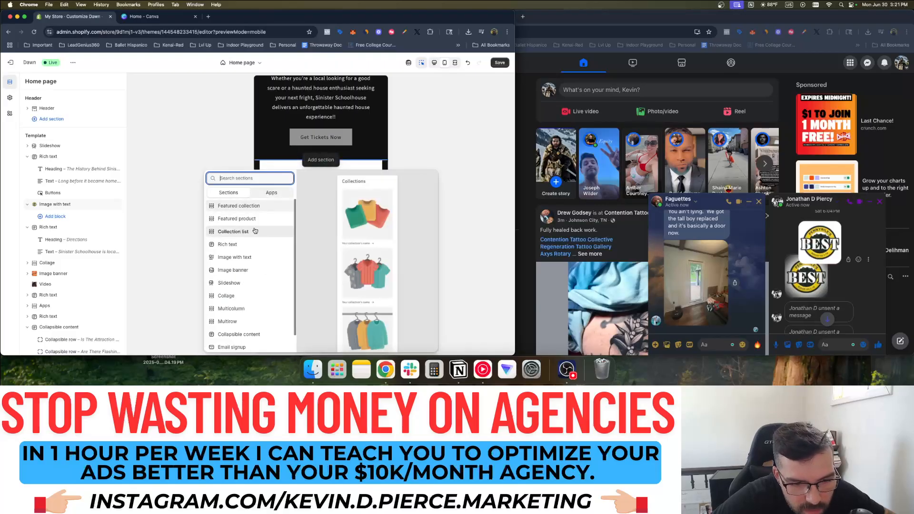
pyautogui.scroll(-2, 254, 231)
pyautogui.scroll(-1, 249, 333)
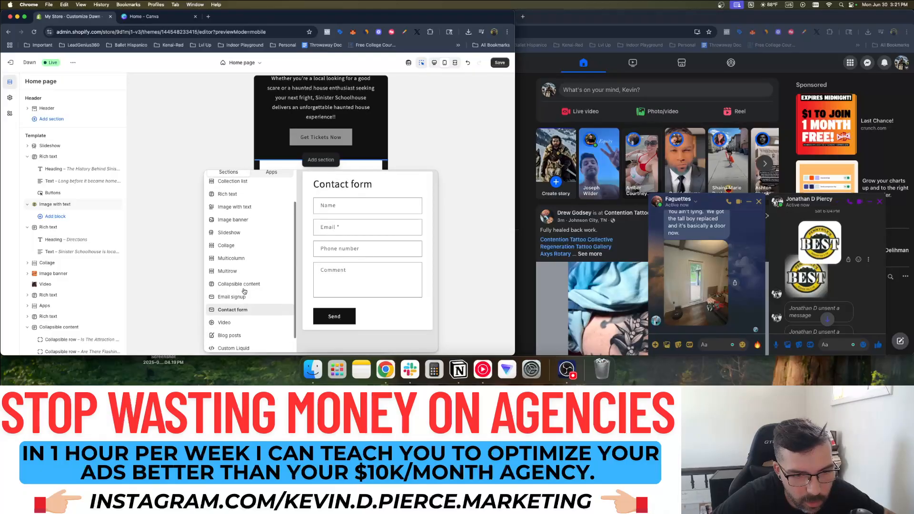
pyautogui.scroll(1, 252, 259)
pyautogui.scroll(1, 244, 205)
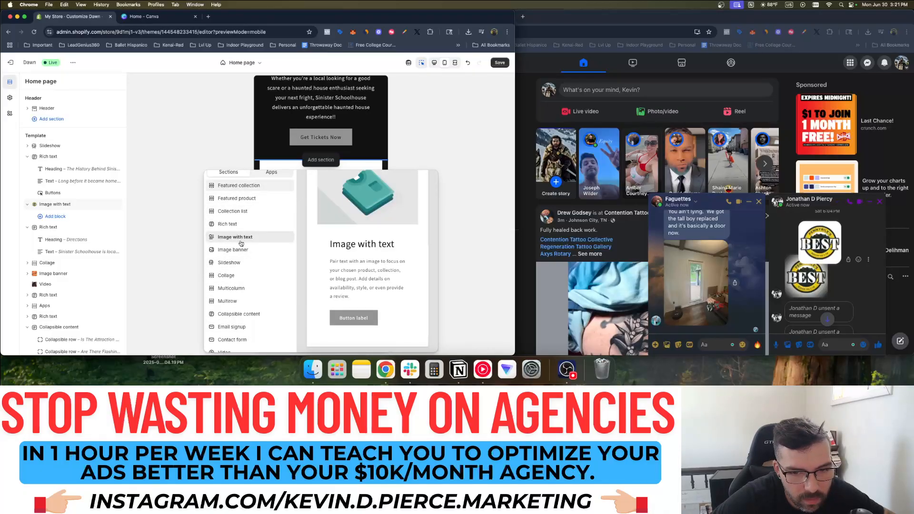
# Remove the BEST logo Image with text section from the homepage
pyautogui.click(164, 231)
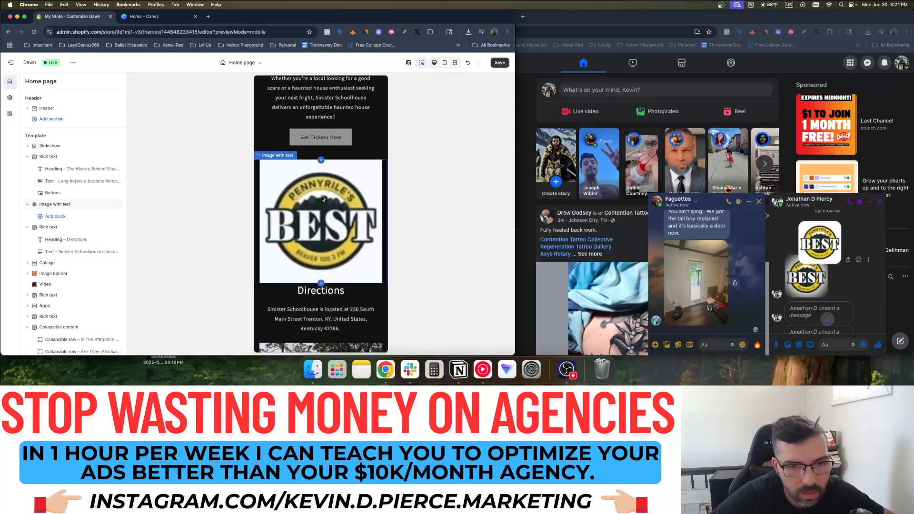
pyautogui.click(318, 201)
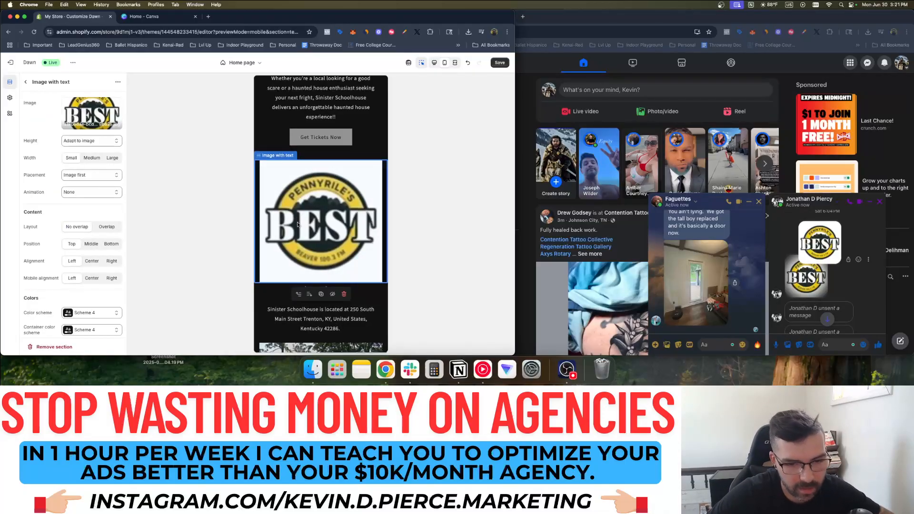
pyautogui.click(343, 294)
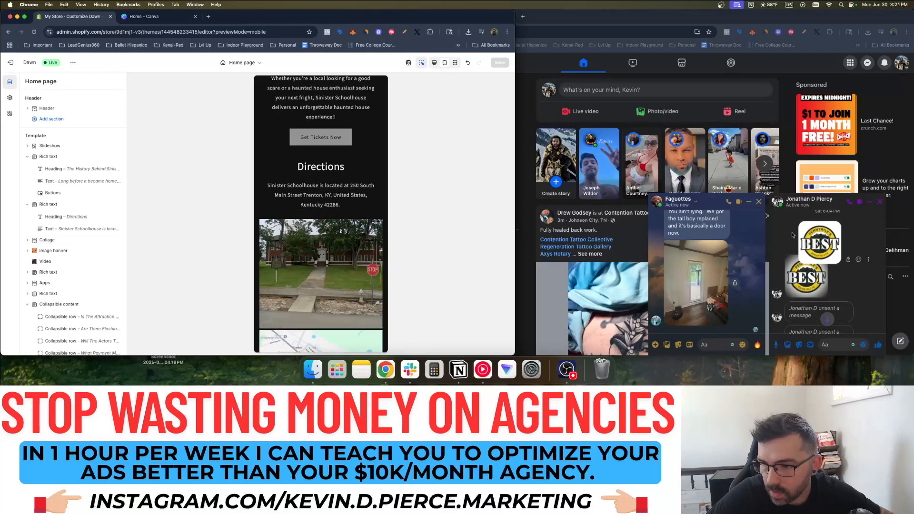
# Download the parking map photo shared in the Facebook Messenger chat
pyautogui.scroll(-3, 835, 256)
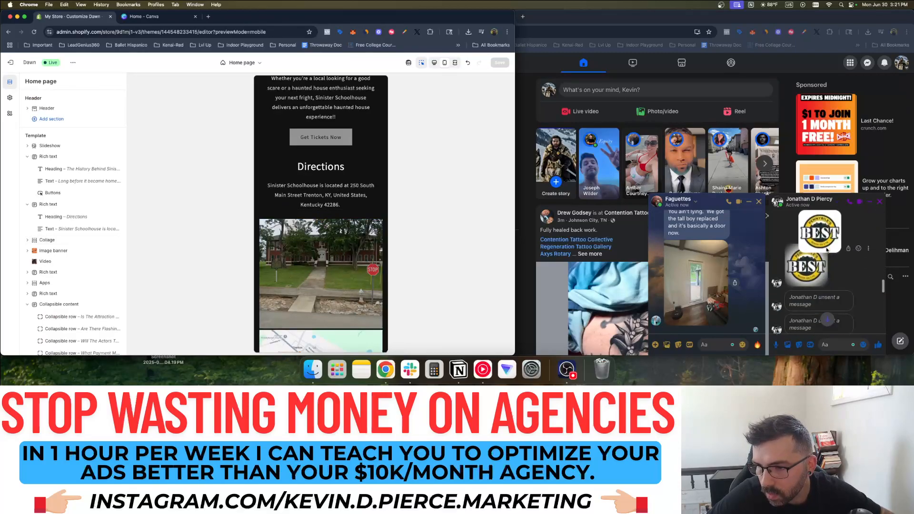
pyautogui.click(802, 239)
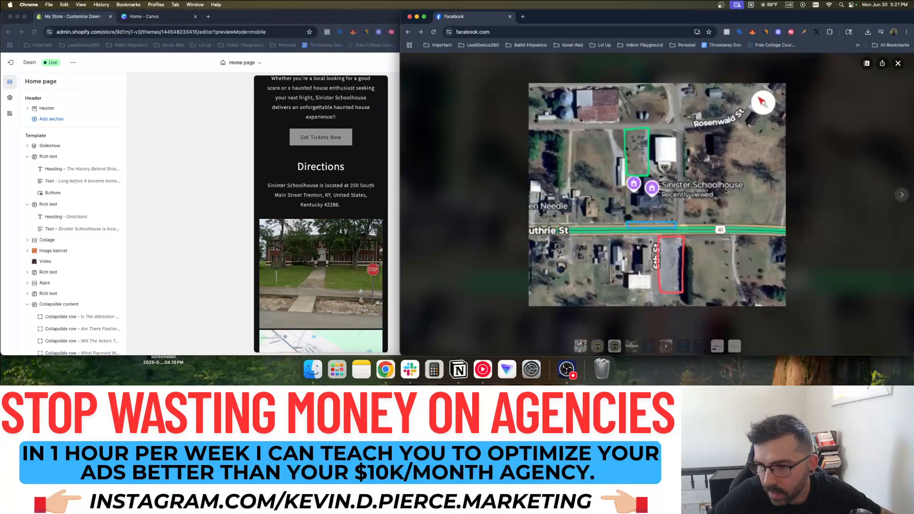
pyautogui.click(867, 63)
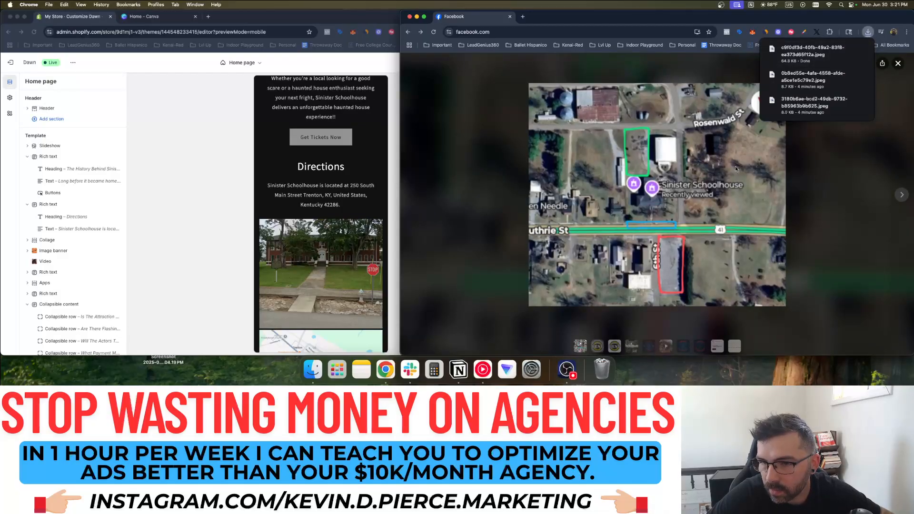
pyautogui.press('Escape')
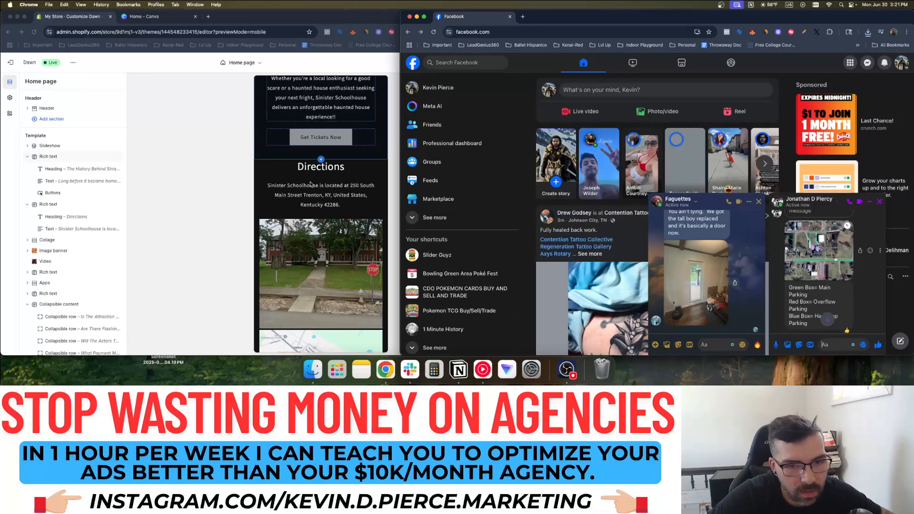
pyautogui.scroll(-5, 310, 184)
pyautogui.scroll(5, 310, 184)
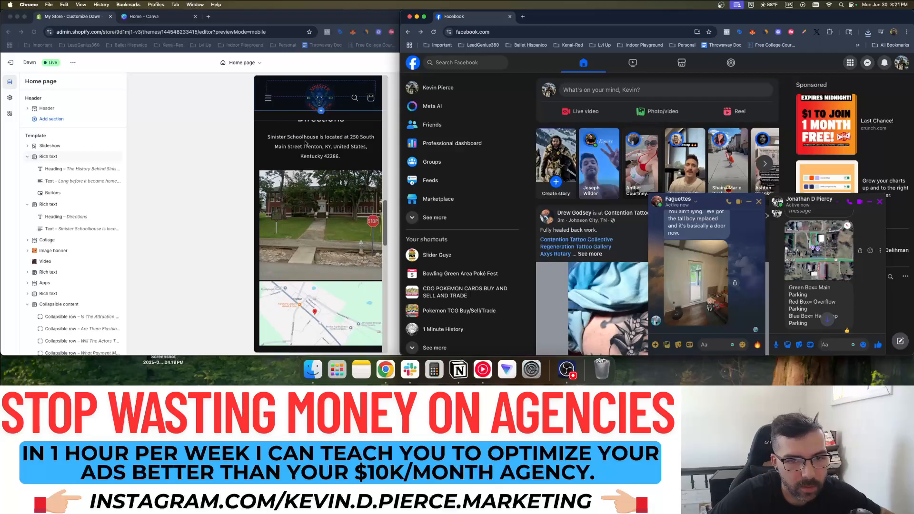
pyautogui.click(287, 155)
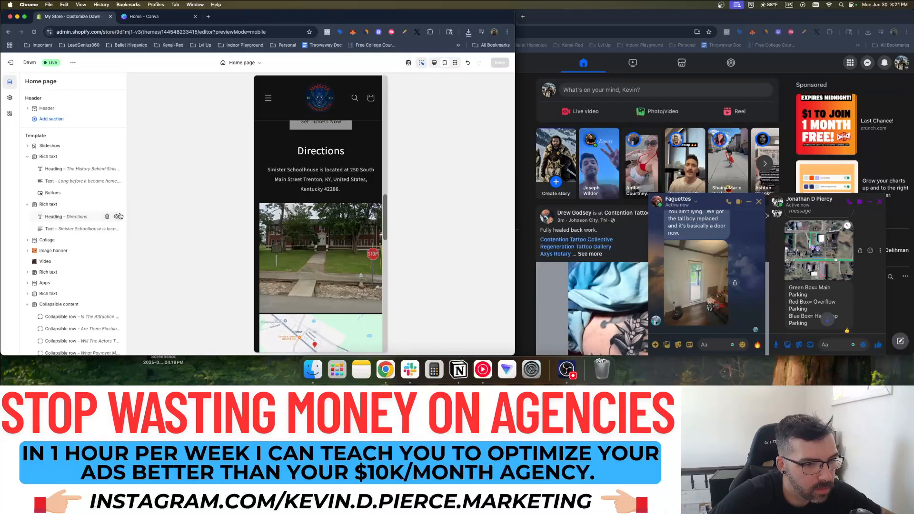
pyautogui.click(304, 155)
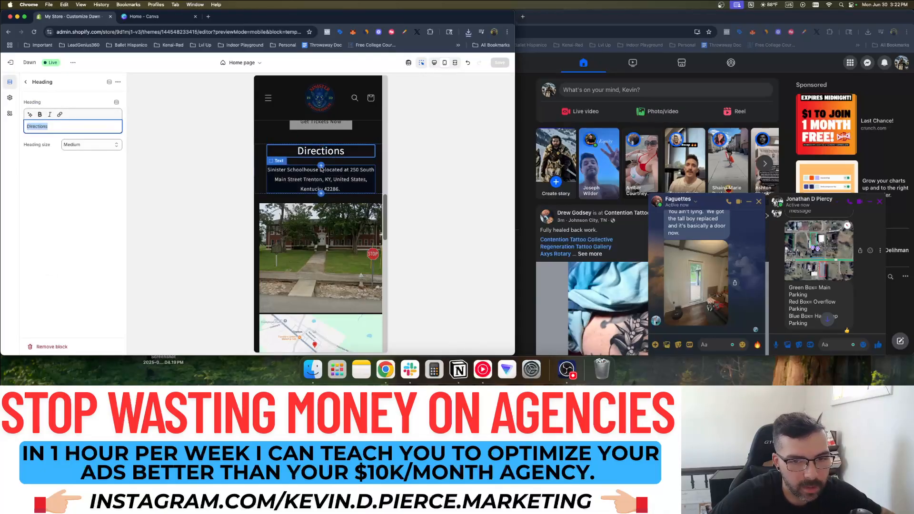
pyautogui.click(321, 169)
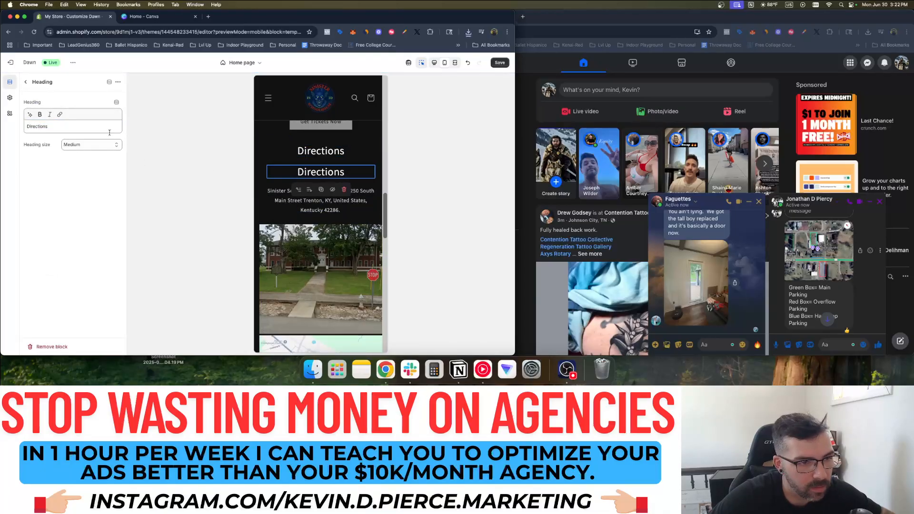
pyautogui.click(27, 83)
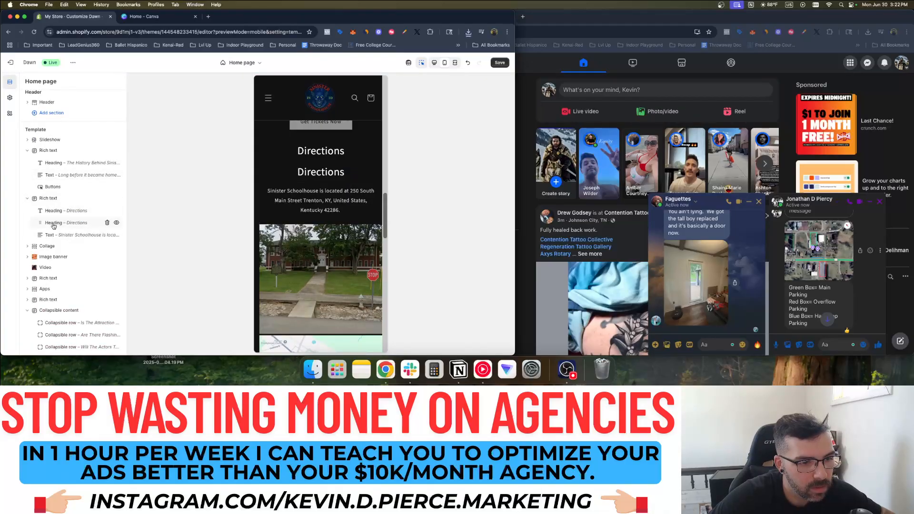
pyautogui.moveTo(40, 226); pyautogui.dragTo(40, 240)
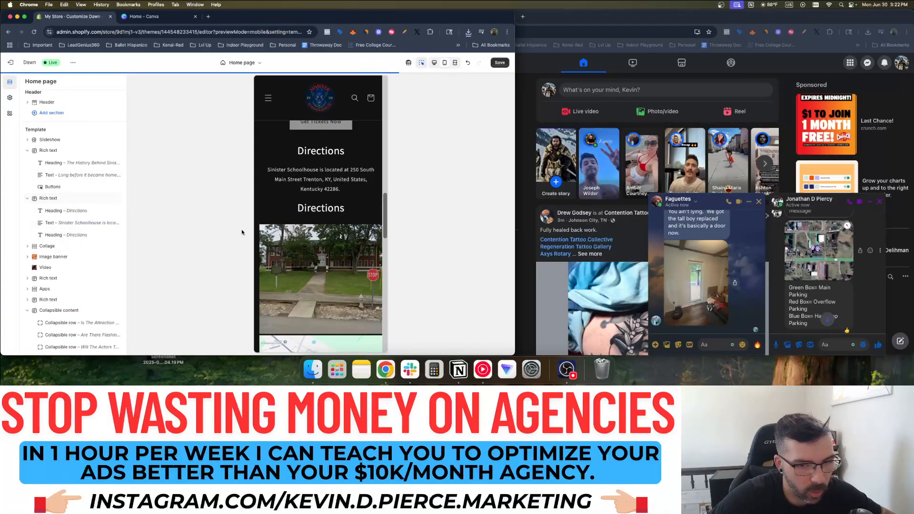
pyautogui.scroll(-1, 35, 248)
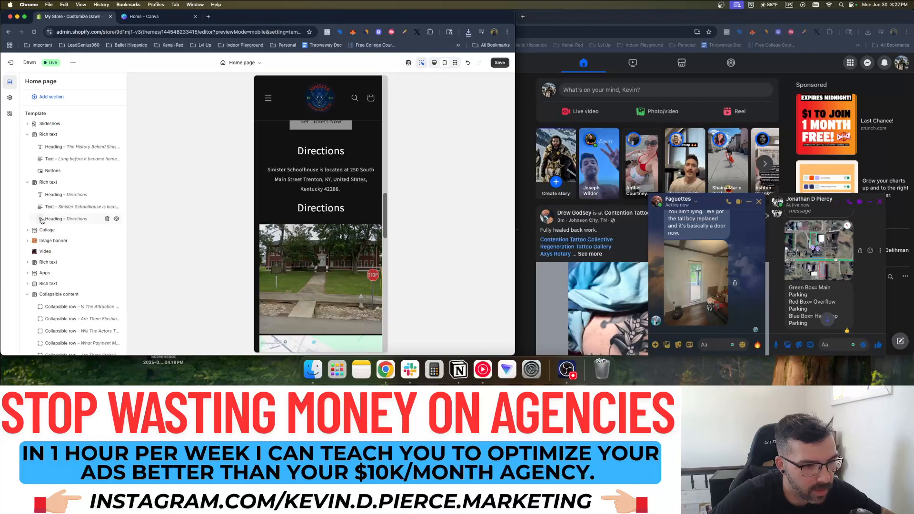
pyautogui.moveTo(39, 224); pyautogui.dragTo(40, 198)
pyautogui.scroll(-2, 41, 210)
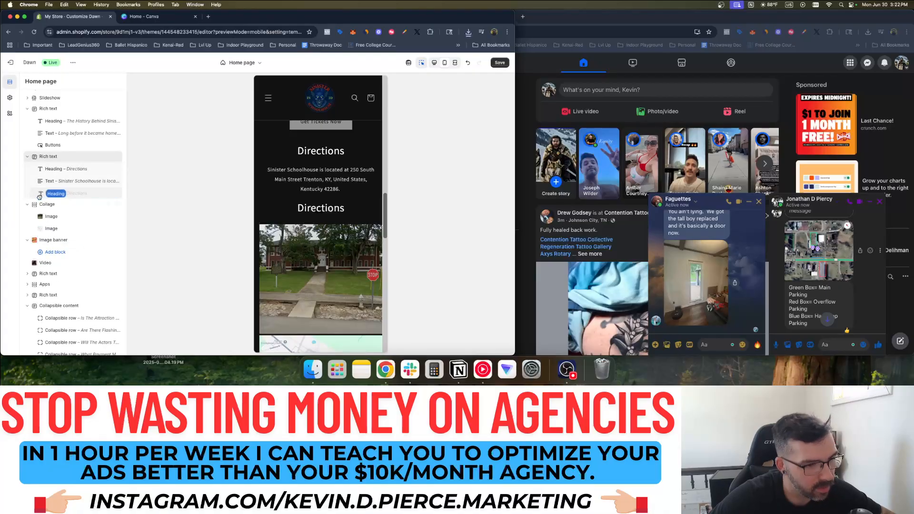
pyautogui.click(345, 210)
pyautogui.click(343, 225)
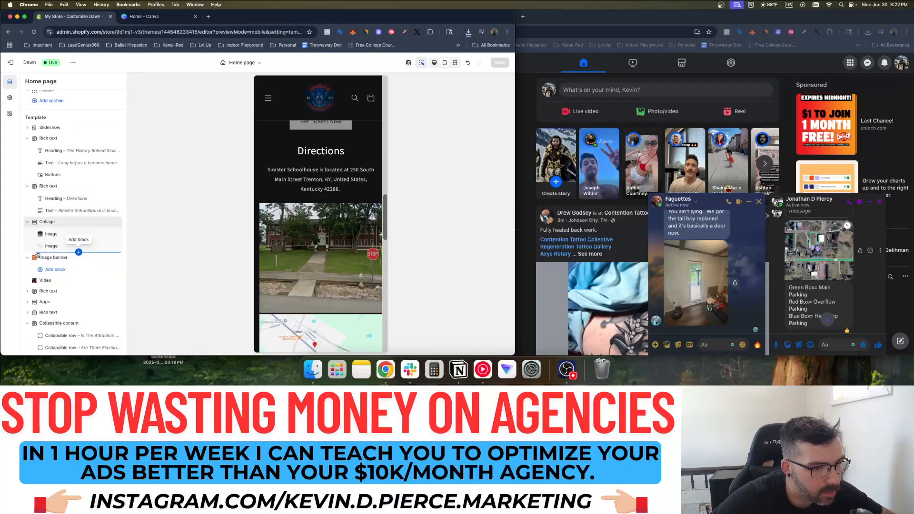
# Add a Rich text section with a dark colour scheme and the heading 'Parking'
pyautogui.click(78, 251)
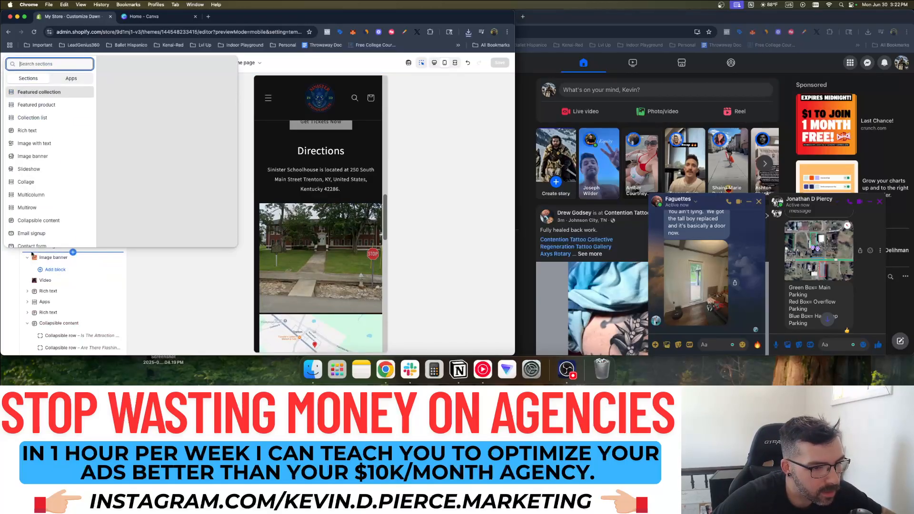
pyautogui.click(42, 130)
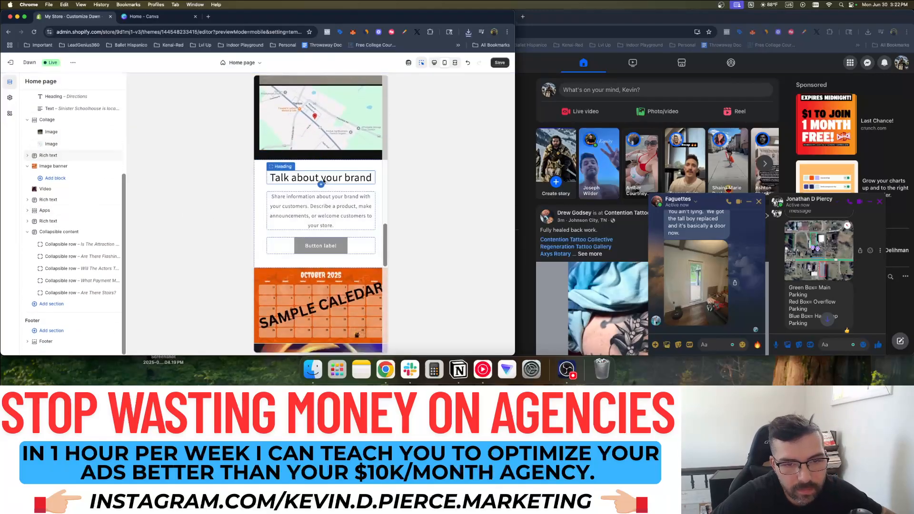
pyautogui.click(48, 198)
pyautogui.click(87, 140)
pyautogui.click(83, 215)
pyautogui.click(326, 179)
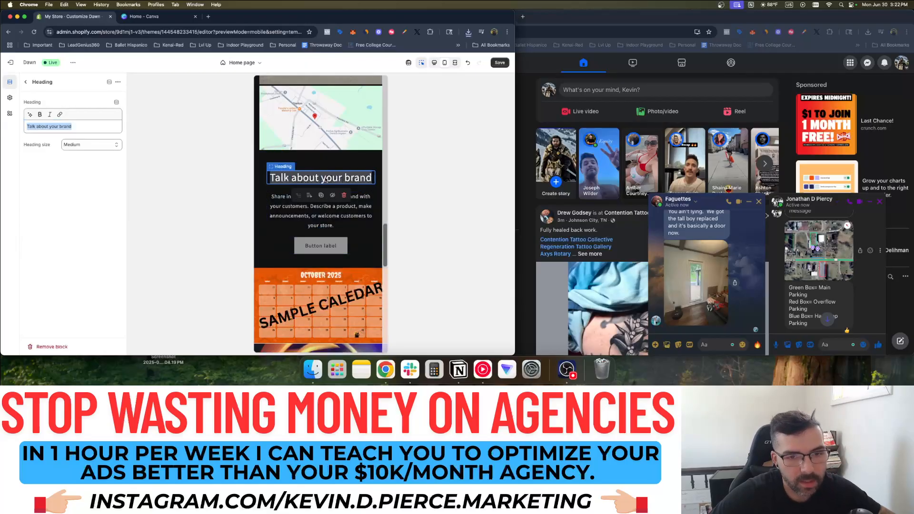
pyautogui.write('Parking')
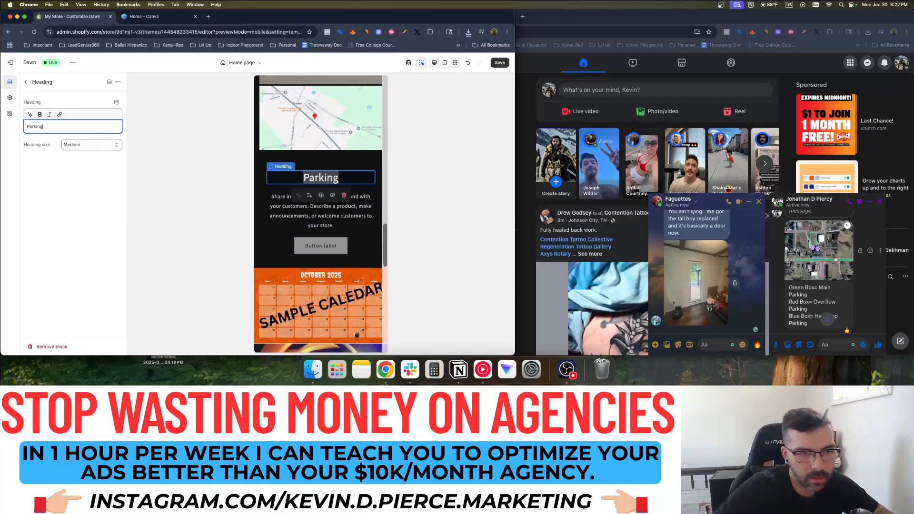
# Replace the body text with the chat's Green, Red and Blue Box parking legend and delete the button
pyautogui.scroll(-1, 809, 286)
pyautogui.click(802, 301)
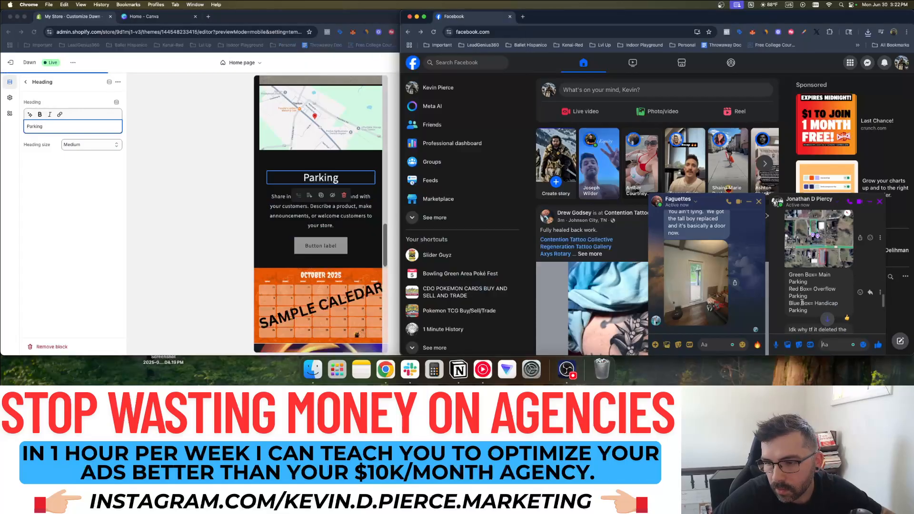
pyautogui.moveTo(811, 313); pyautogui.dragTo(787, 273)
pyautogui.press('super+c')
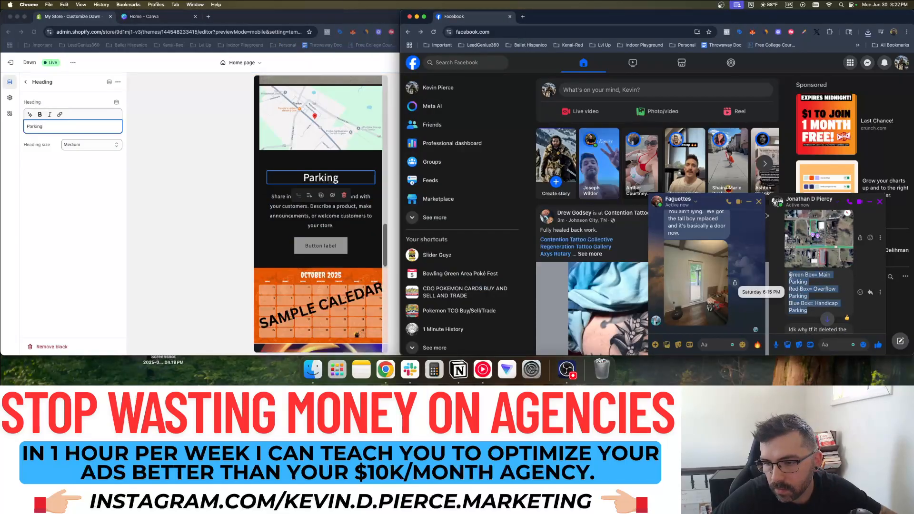
pyautogui.click(295, 224)
pyautogui.tripleClick(294, 223)
pyautogui.press('super+v')
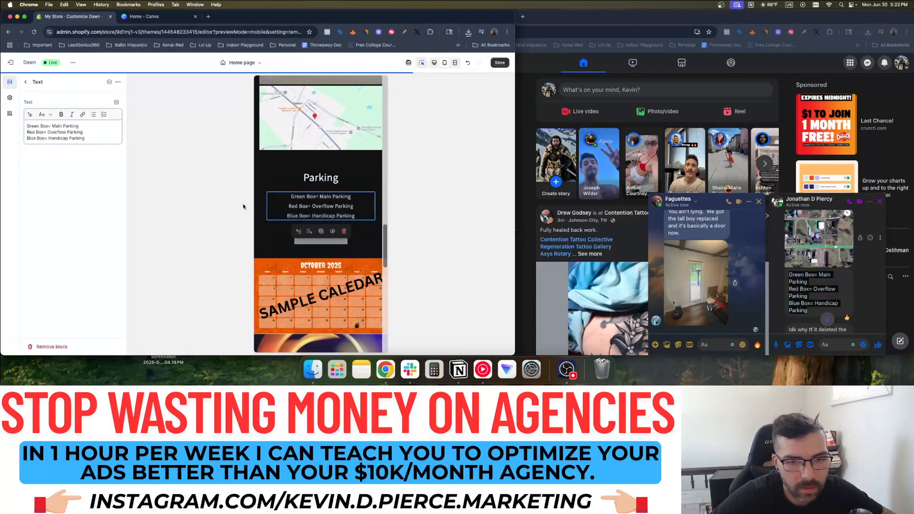
pyautogui.click(313, 237)
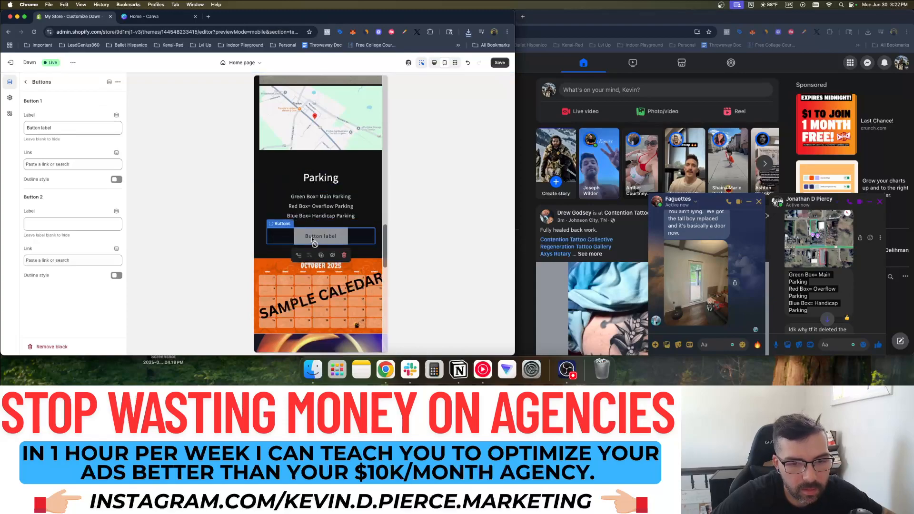
pyautogui.click(344, 255)
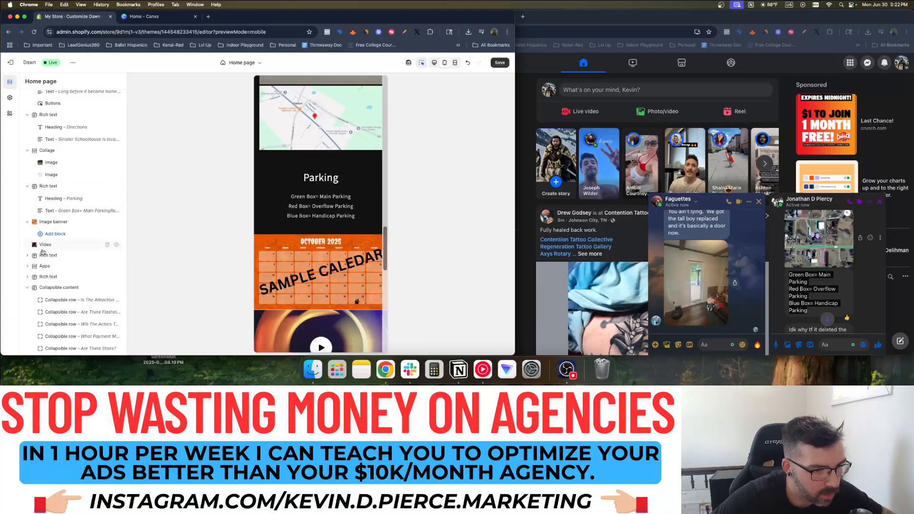
pyautogui.click(276, 218)
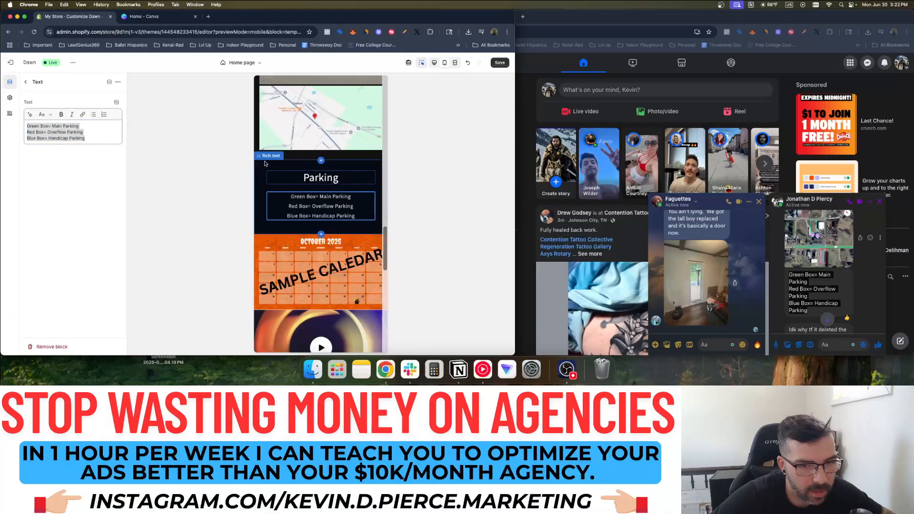
# Add an Image with text section below the Parking section
pyautogui.click(263, 169)
pyautogui.click(26, 82)
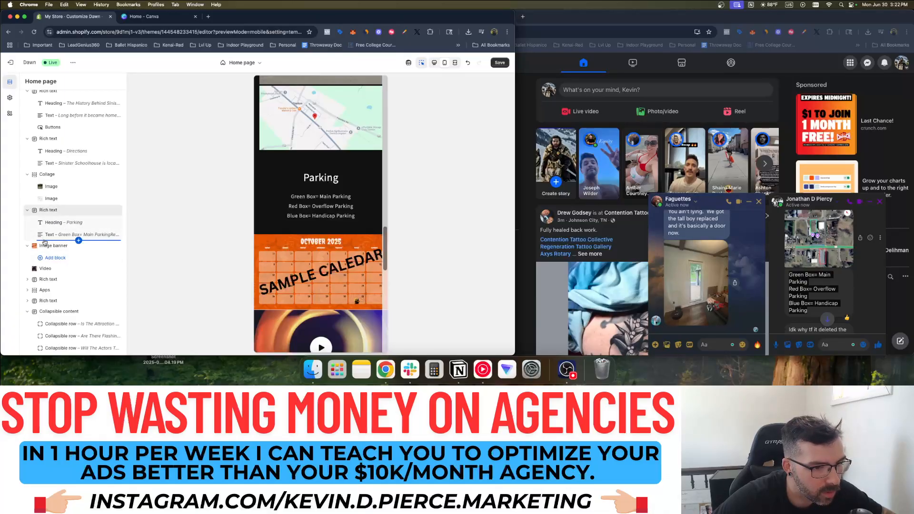
pyautogui.click(73, 240)
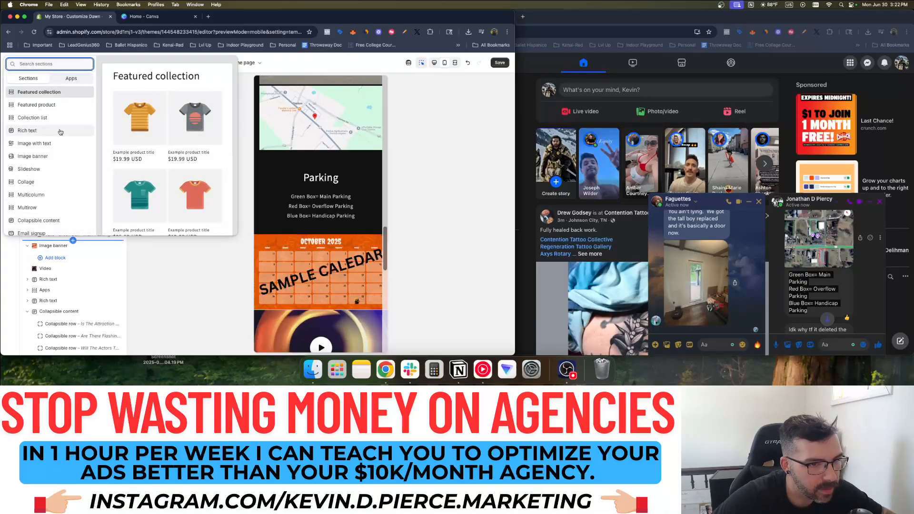
pyautogui.click(50, 144)
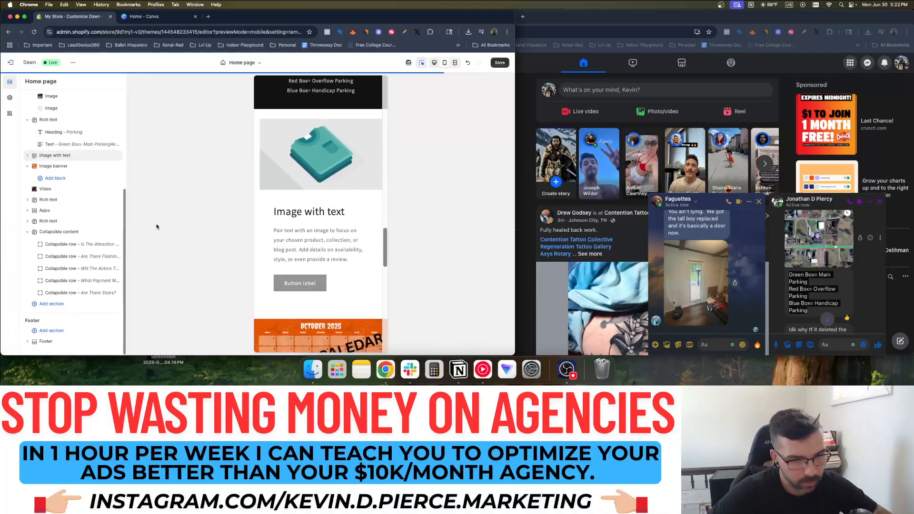
# Upload the downloaded parking map JPEG as the new section's image
pyautogui.click(294, 165)
pyautogui.click(86, 108)
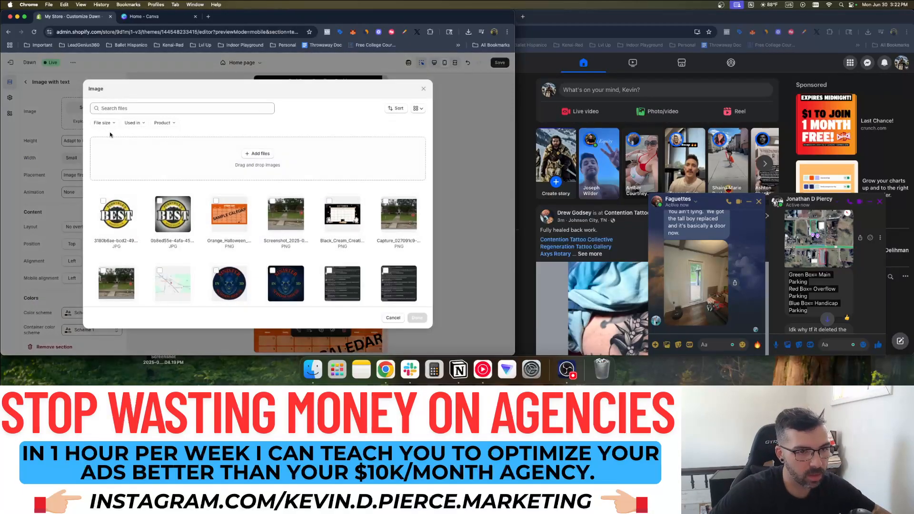
pyautogui.click(261, 152)
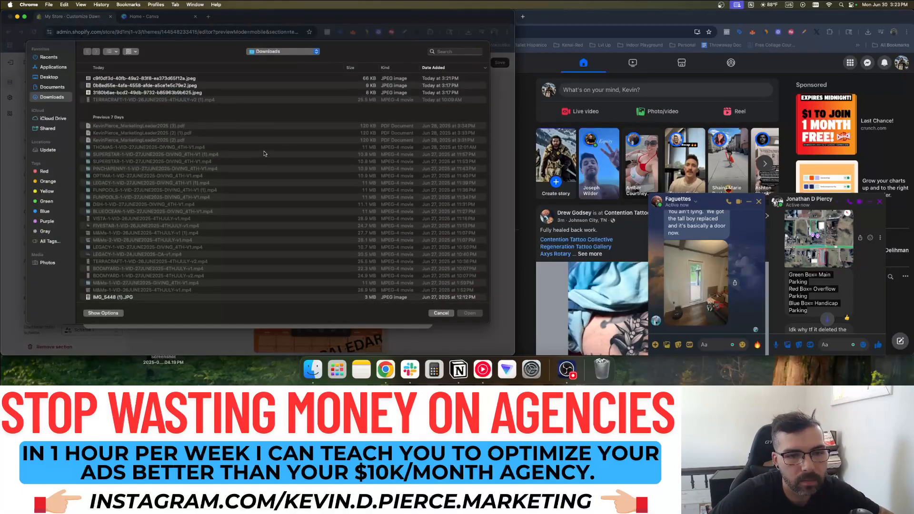
pyautogui.doubleClick(145, 85)
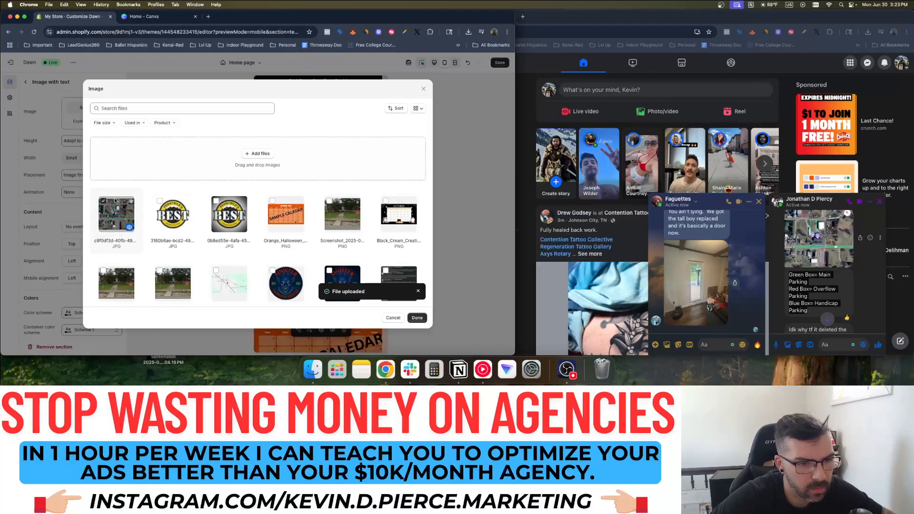
pyautogui.click(417, 317)
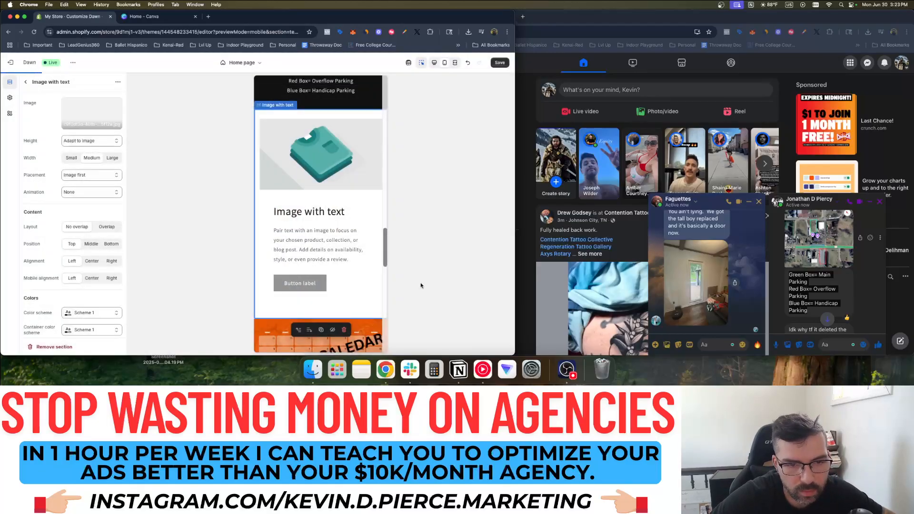
# Clear and delete the map section's Heading, Text and Button blocks
pyautogui.click(303, 249)
pyautogui.press('BackSpace')
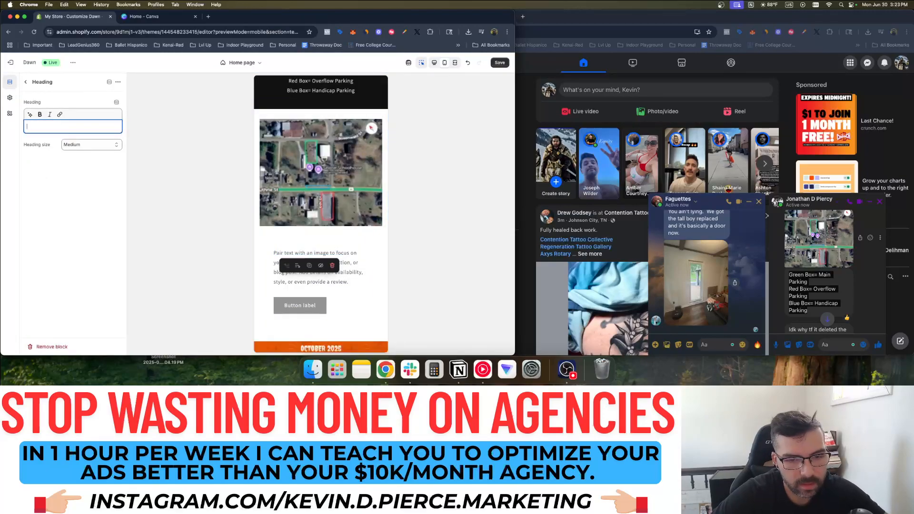
pyautogui.click(293, 259)
pyautogui.press('BackSpace')
pyautogui.click(295, 254)
pyautogui.press('BackSpace')
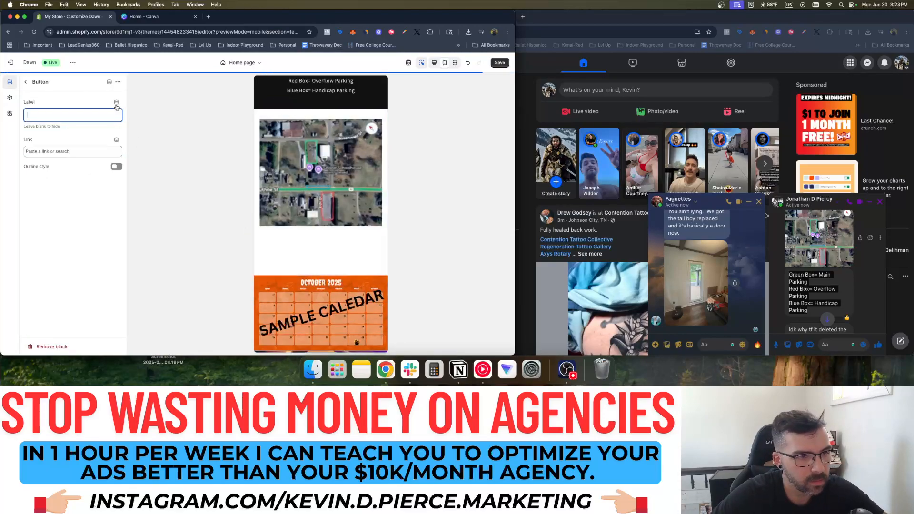
pyautogui.click(27, 82)
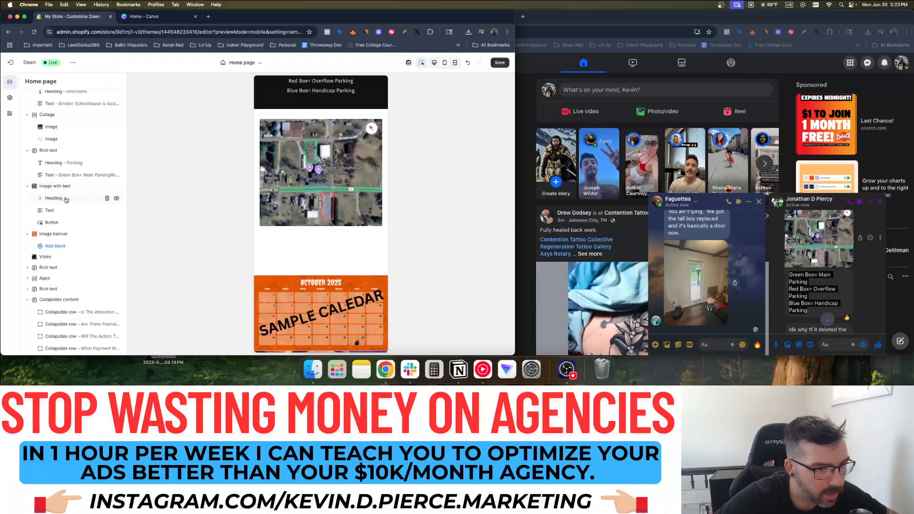
pyautogui.click(108, 198)
pyautogui.click(107, 198)
pyautogui.click(107, 198)
# Set both the section colour scheme and container colour scheme to Scheme 4
pyautogui.click(77, 187)
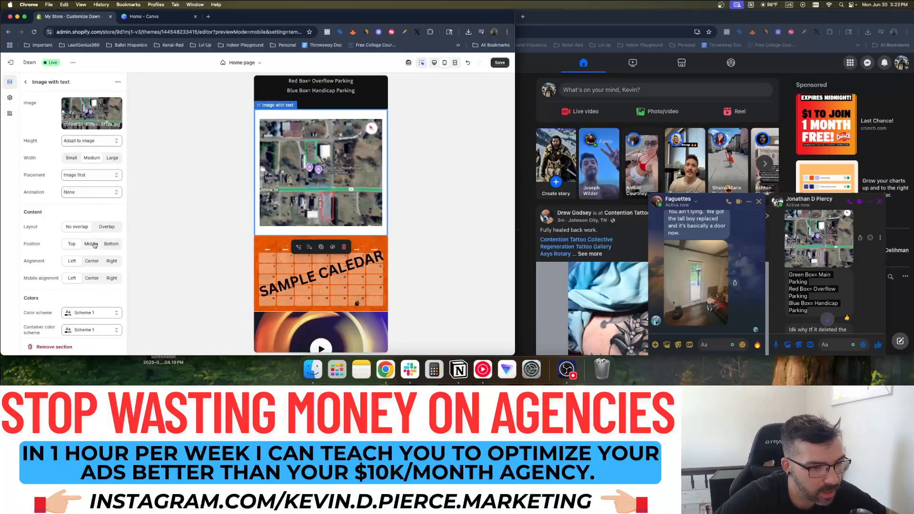
pyautogui.scroll(-5, 94, 245)
pyautogui.click(90, 213)
pyautogui.click(90, 289)
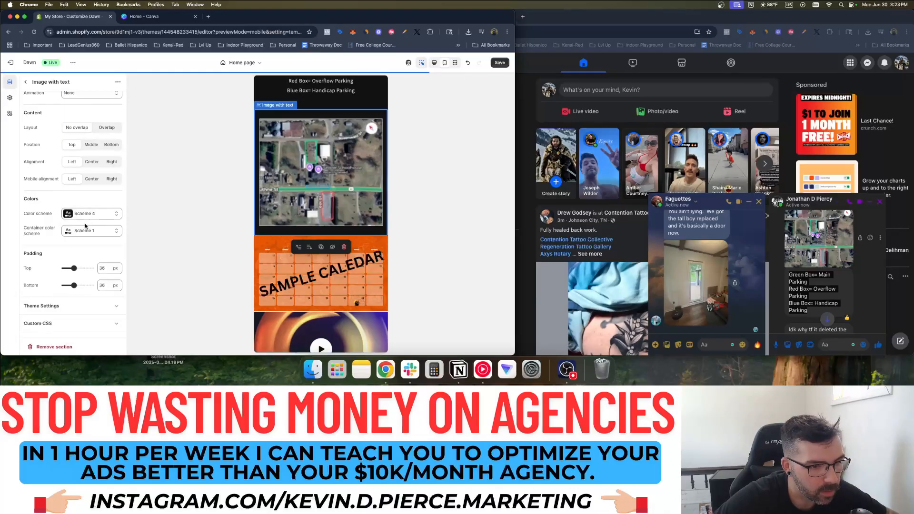
pyautogui.click(91, 230)
pyautogui.click(90, 174)
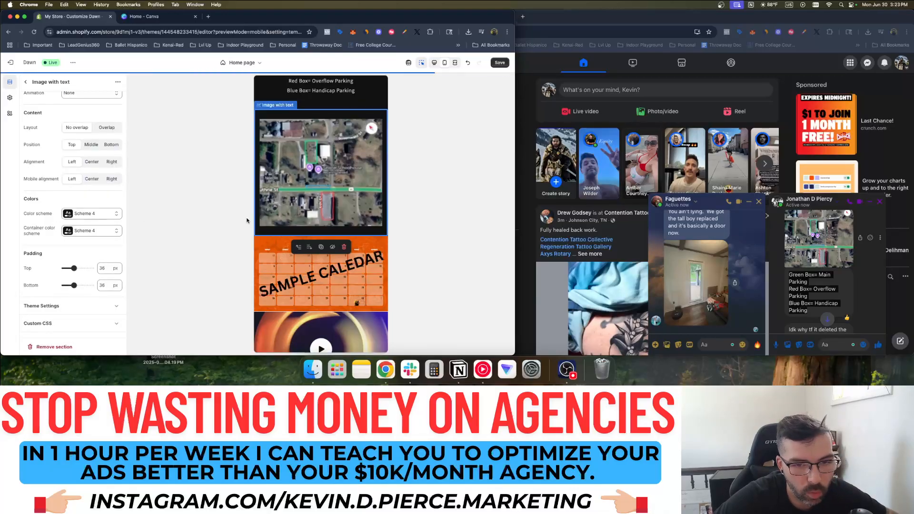
pyautogui.click(809, 240)
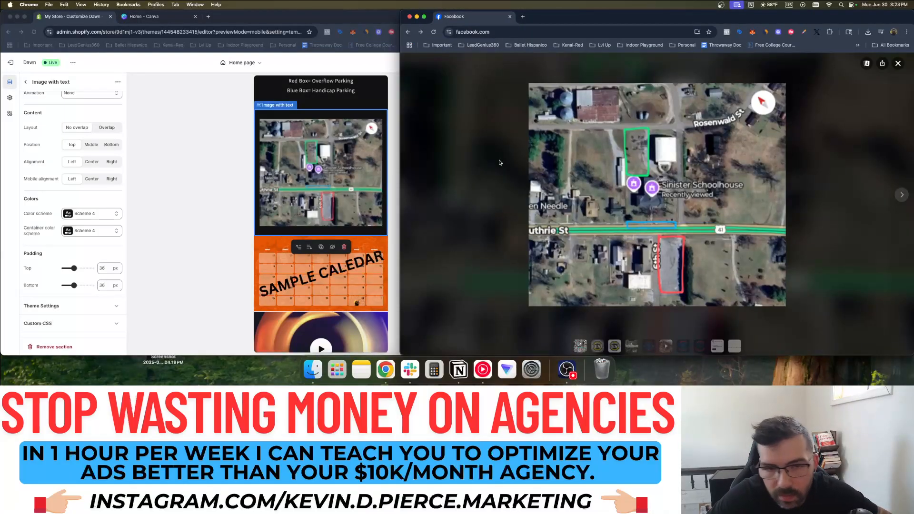
# Take a region screenshot of the full-size parking map in Facebook with Cmd+Shift+4
pyautogui.click(332, 159)
pyautogui.press('super+equal')
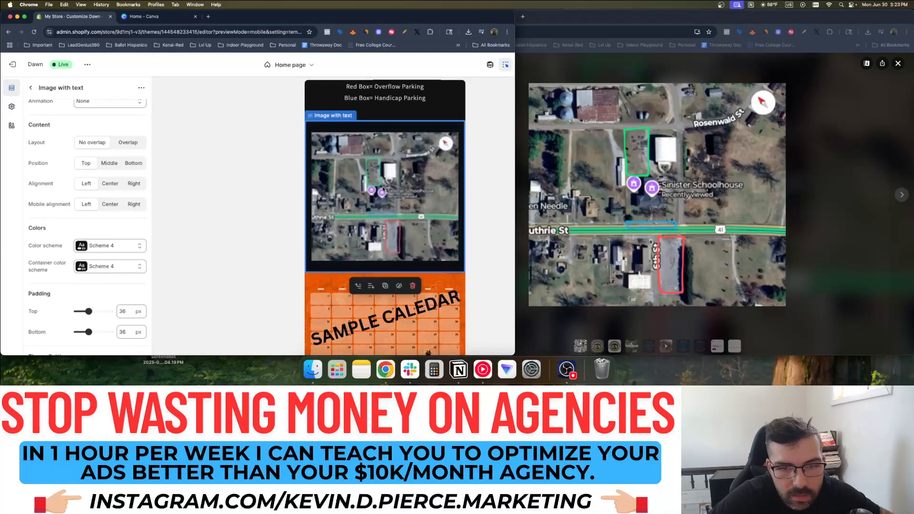
pyautogui.press('super+minus')
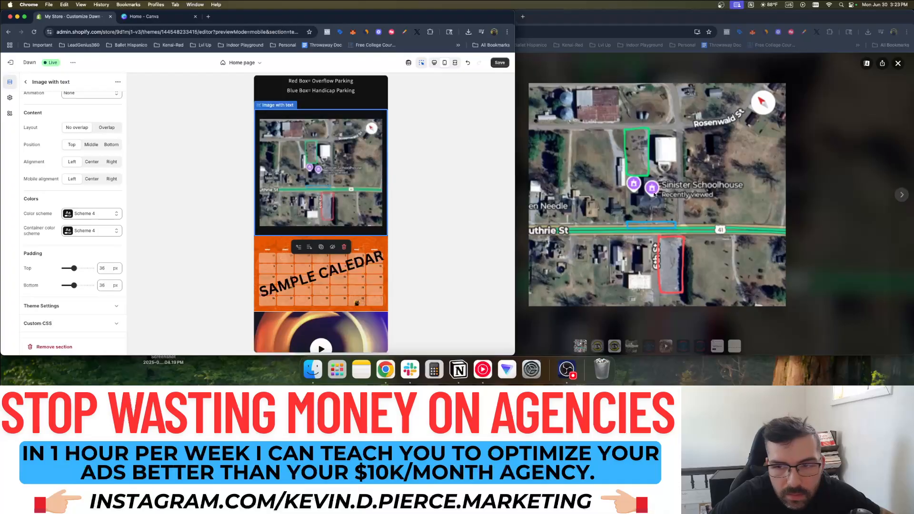
pyautogui.click(656, 194)
pyautogui.click(813, 211)
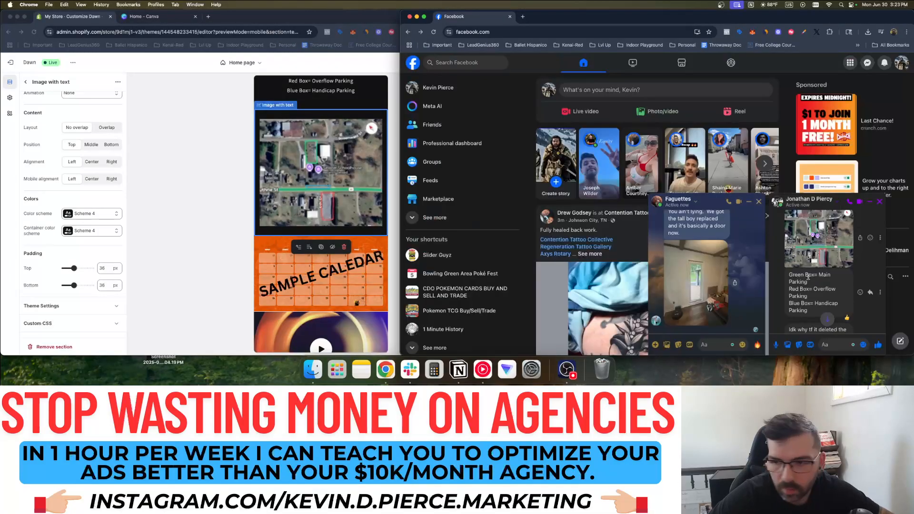
pyautogui.click(817, 228)
pyautogui.press('super+shift+4')
pyautogui.moveTo(529, 85); pyautogui.dragTo(785, 305)
# Try Medium image height for the map section, then revert it to Adapt to image
pyautogui.click(327, 164)
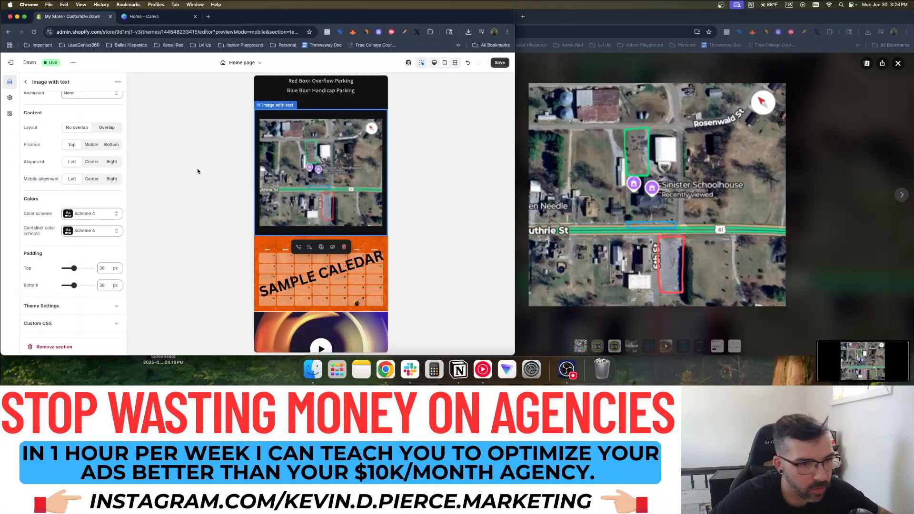
pyautogui.scroll(4, 77, 172)
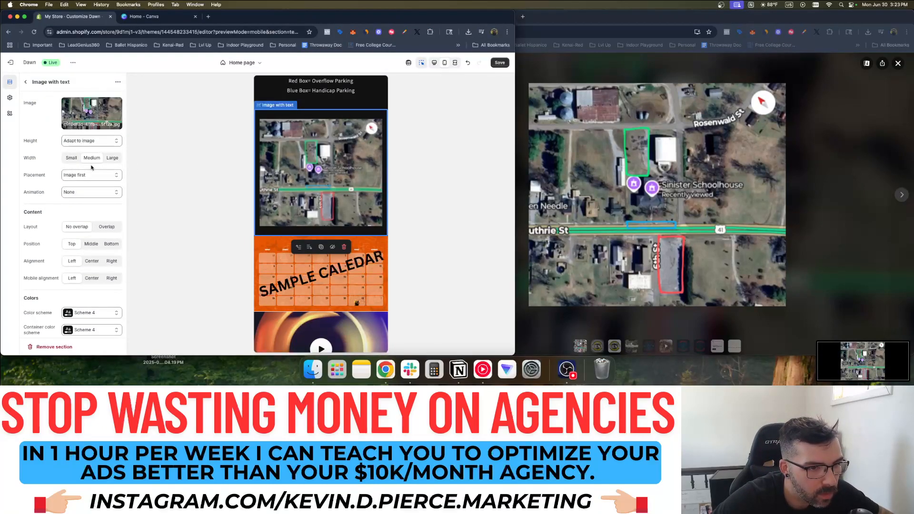
pyautogui.click(83, 192)
pyautogui.click(70, 141)
pyautogui.click(84, 162)
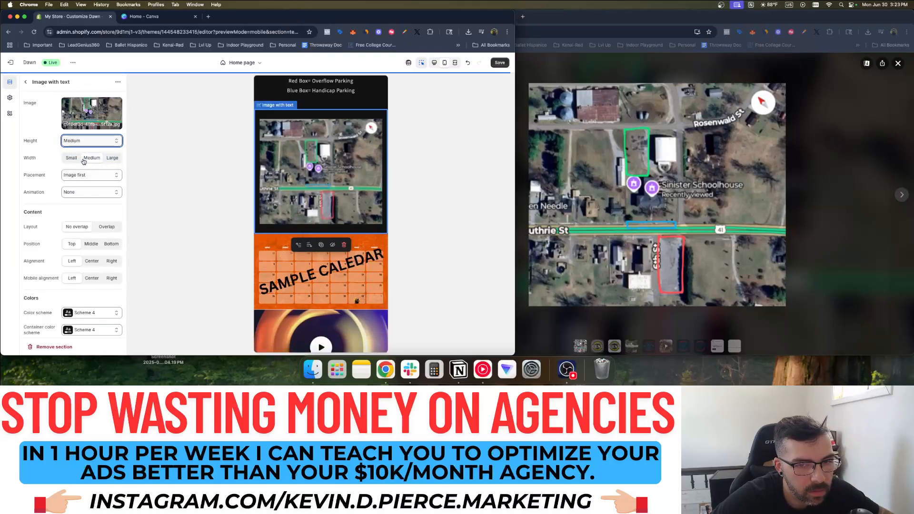
pyautogui.click(90, 140)
pyautogui.click(78, 125)
# Upload the new map screenshot from the Desktop and set it as the section image
pyautogui.click(89, 114)
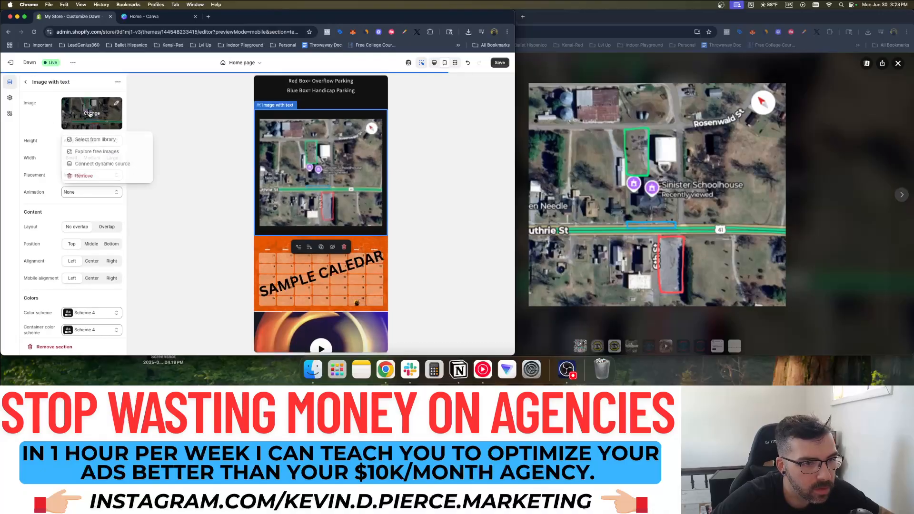
pyautogui.click(95, 139)
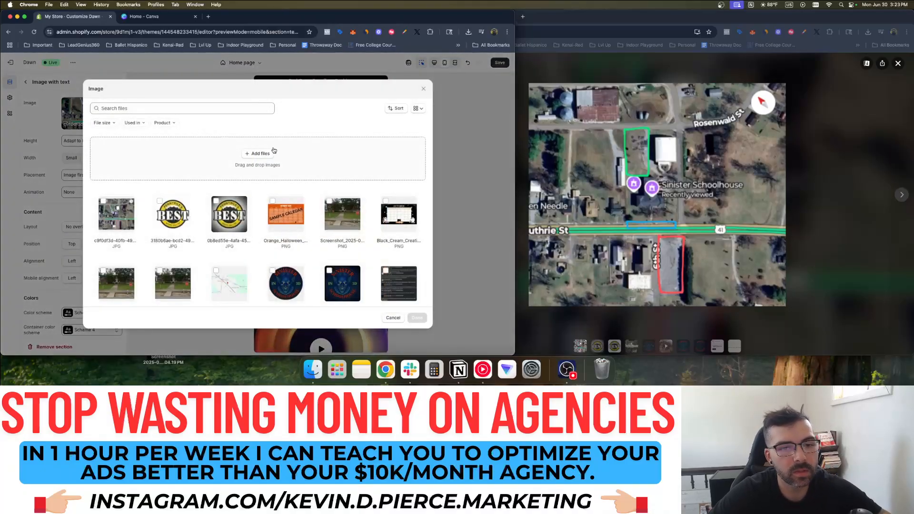
pyautogui.click(270, 154)
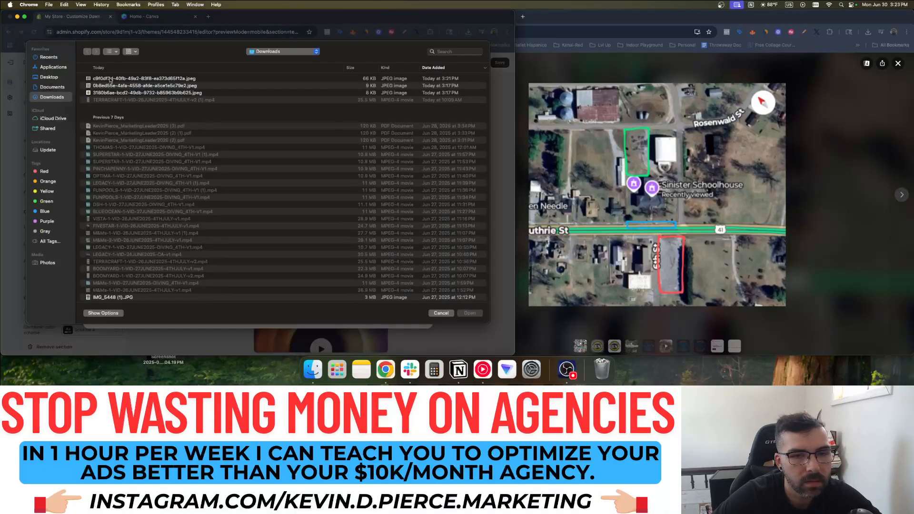
pyautogui.click(49, 77)
pyautogui.doubleClick(132, 79)
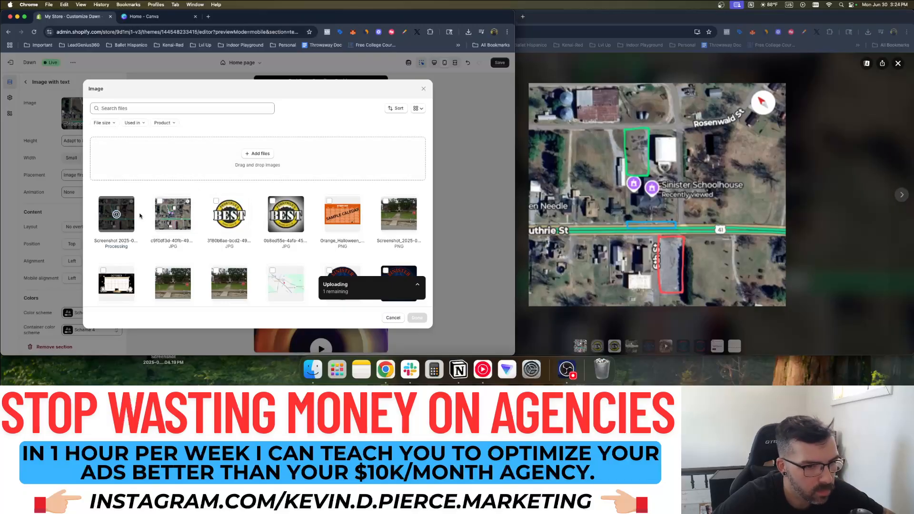
pyautogui.click(416, 317)
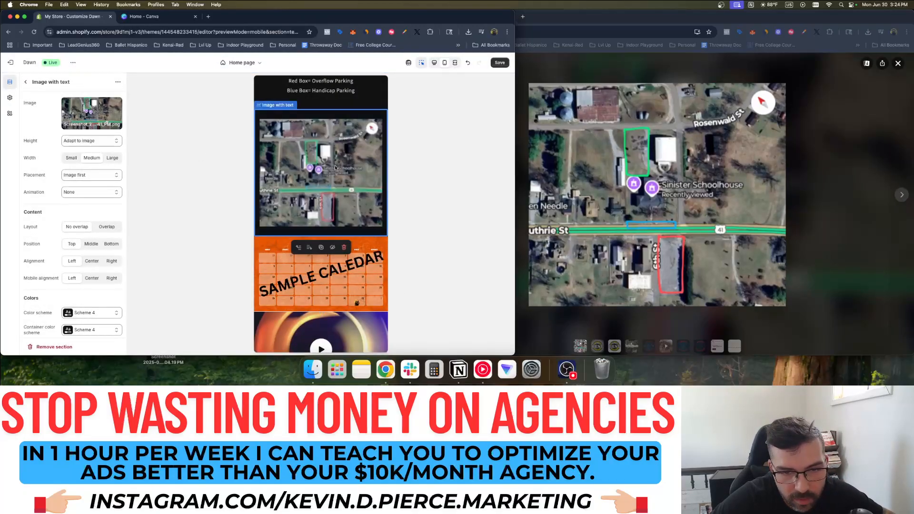
# Compare desktop and mobile previews and set the map section's content position to Middle
pyautogui.click(434, 62)
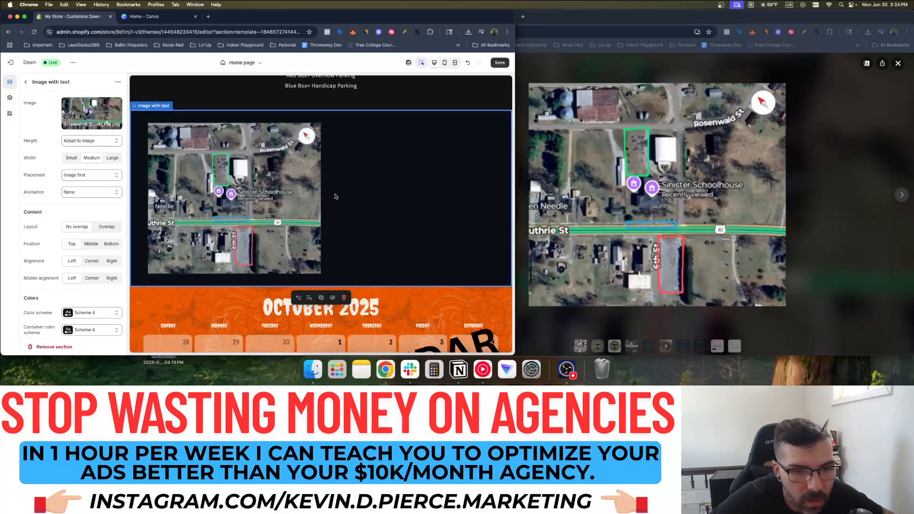
pyautogui.click(444, 63)
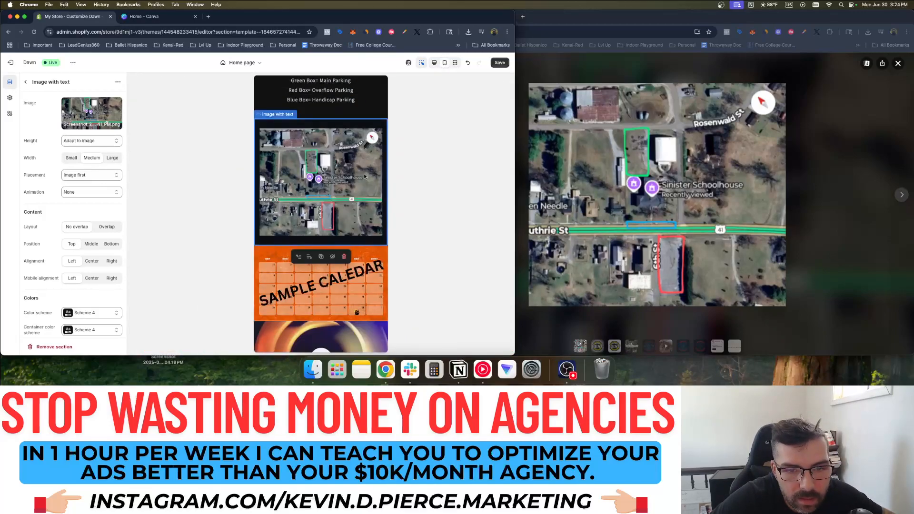
pyautogui.press('super+equal')
pyautogui.press('super+minus')
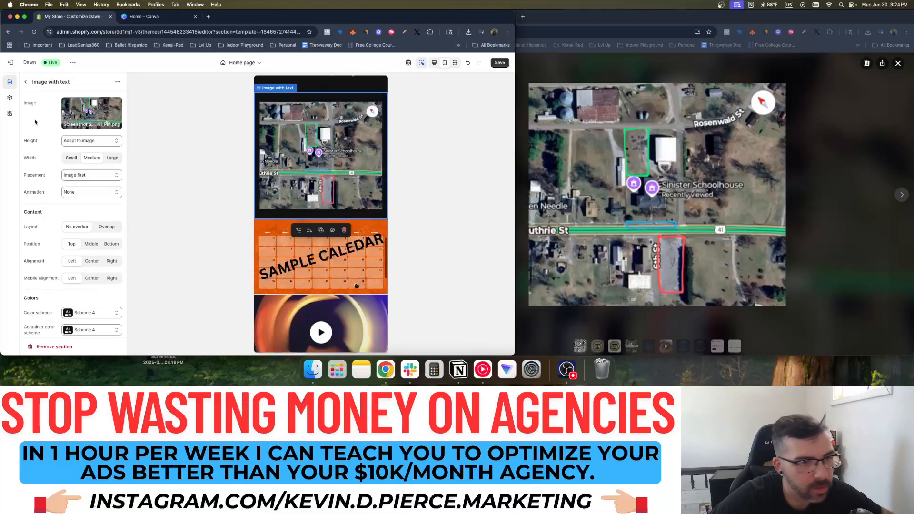
pyautogui.click(898, 63)
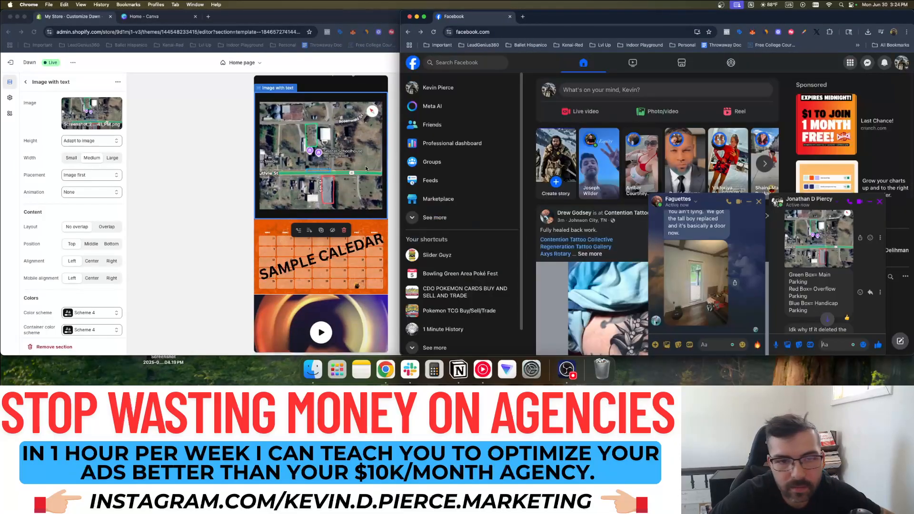
pyautogui.click(90, 244)
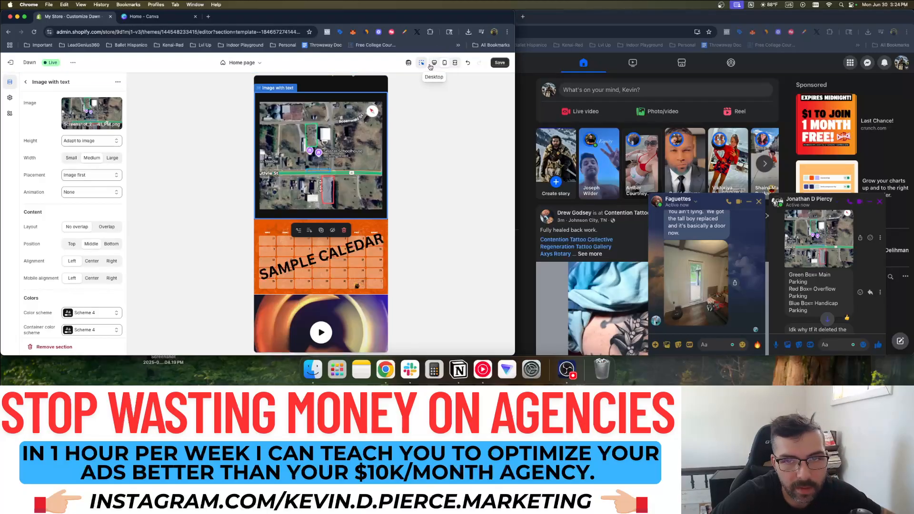
# Set mobile alignment to Center, review the preview, and return to the section list in mobile view
pyautogui.click(430, 67)
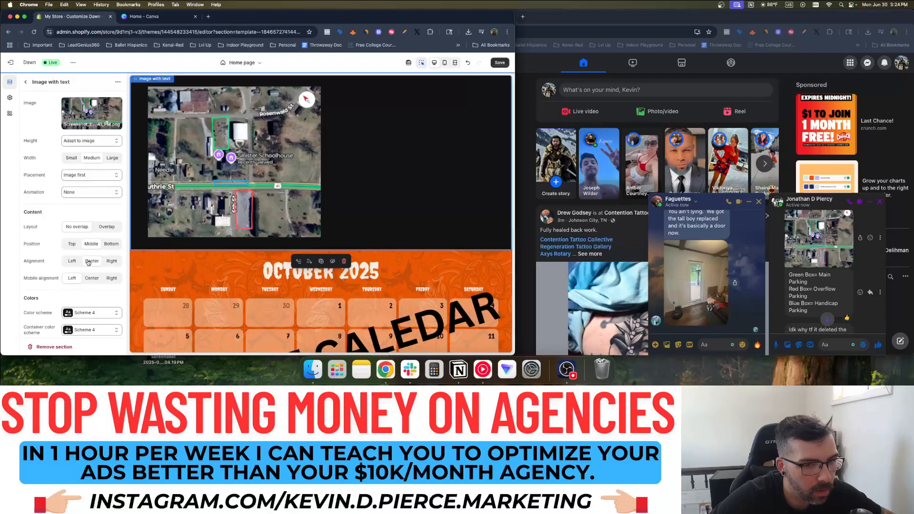
pyautogui.click(90, 276)
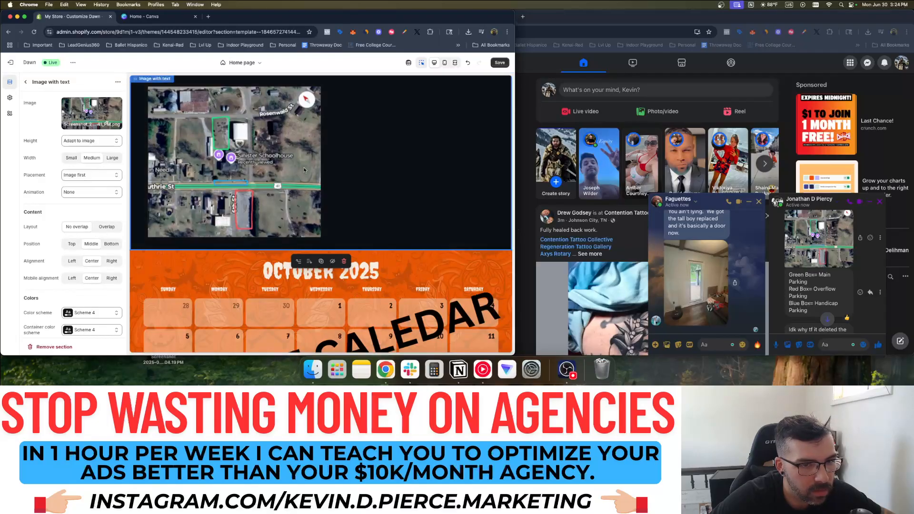
pyautogui.scroll(2, 267, 167)
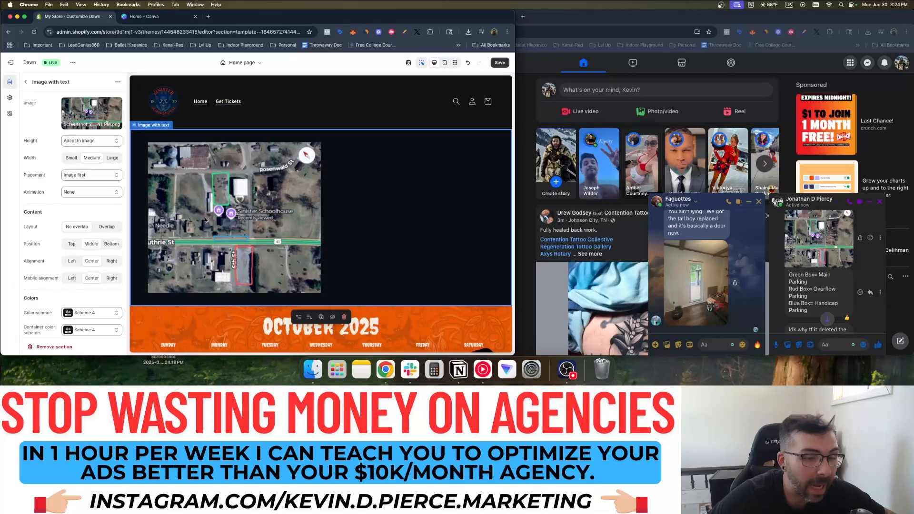
pyautogui.scroll(3, 229, 242)
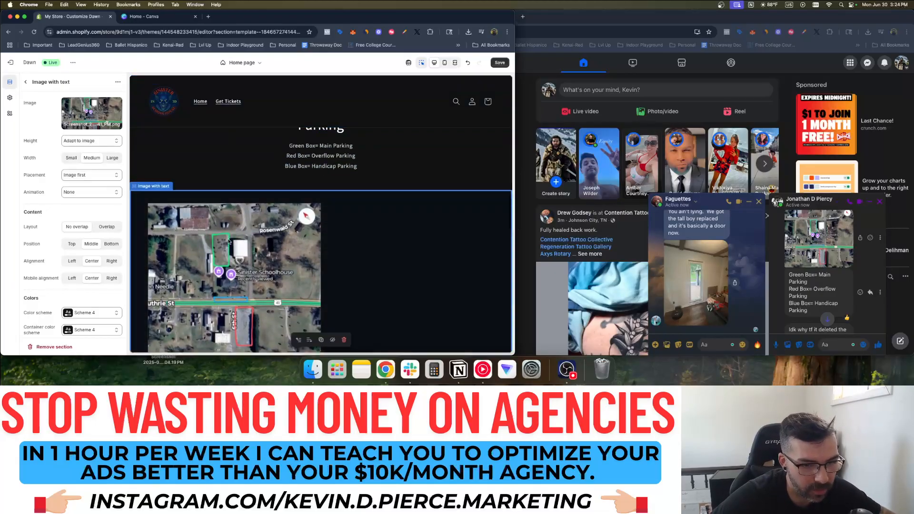
pyautogui.scroll(-3, 153, 236)
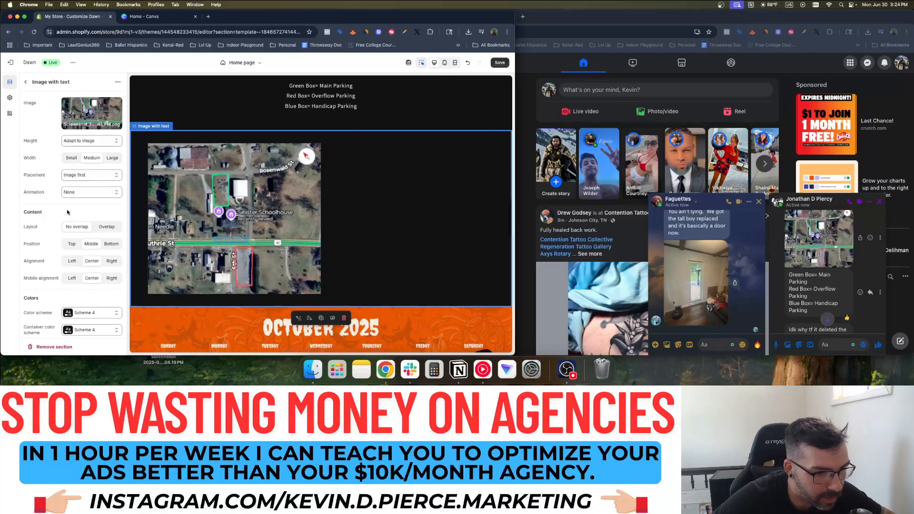
pyautogui.scroll(-3, 65, 245)
pyautogui.scroll(5, 65, 246)
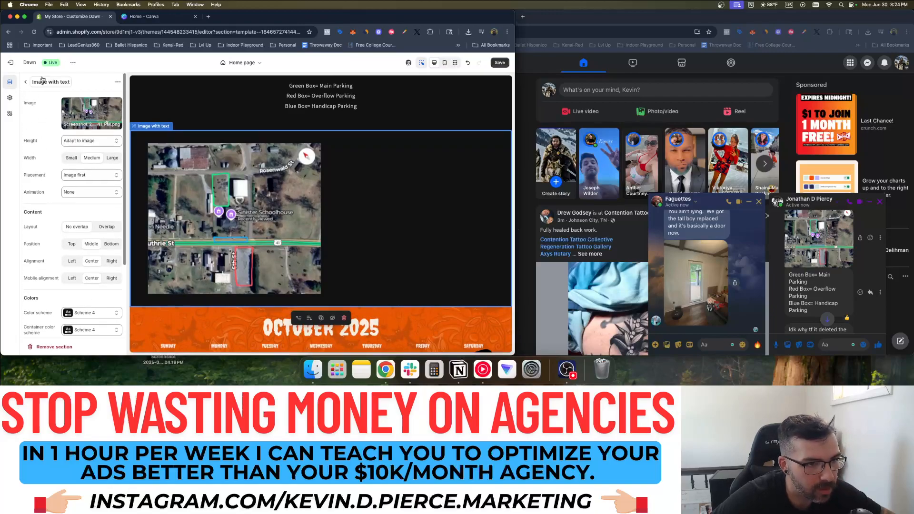
pyautogui.click(26, 82)
pyautogui.click(445, 63)
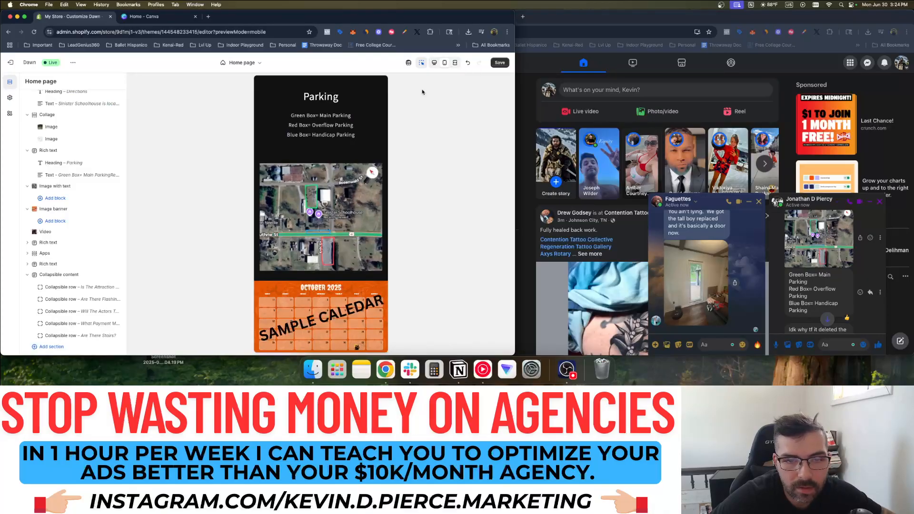
# Select the online-ticket answer in the Messenger chat and scroll the Shopify preview to FAQs
pyautogui.scroll(-3, 811, 270)
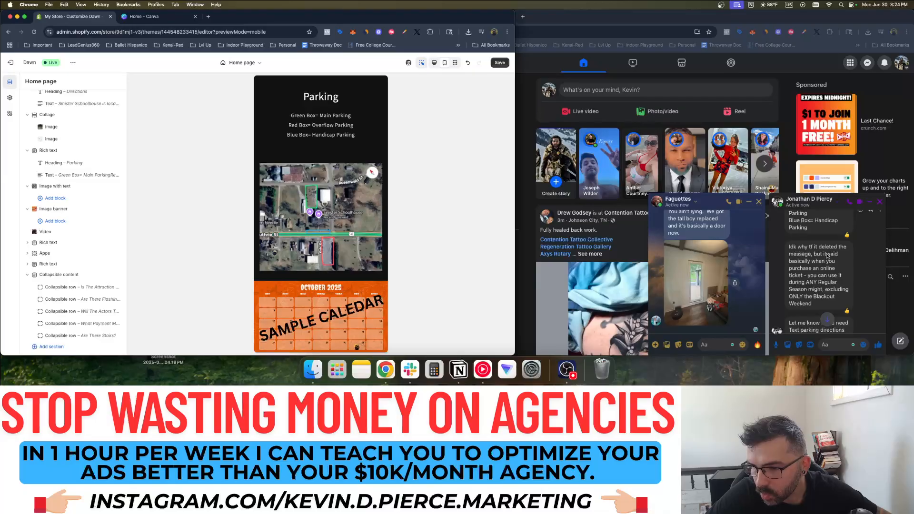
pyautogui.scroll(-1, 827, 256)
pyautogui.click(826, 257)
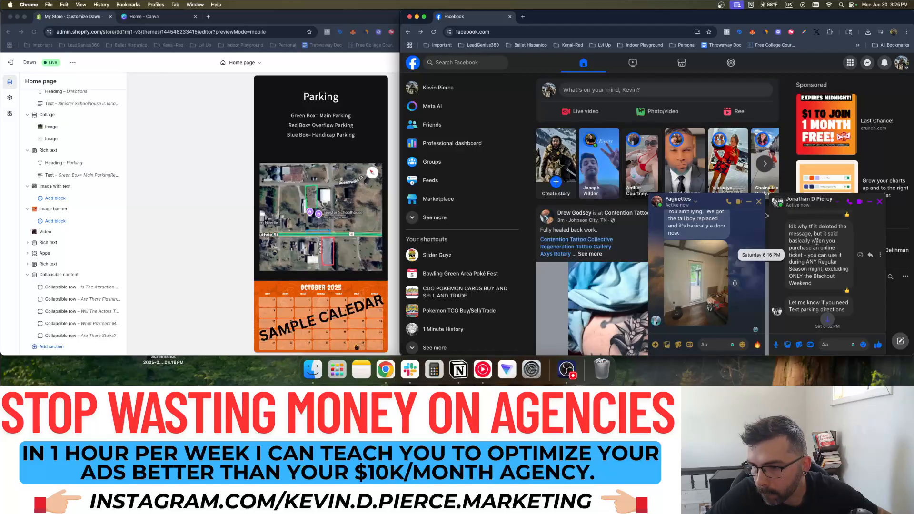
pyautogui.moveTo(812, 242); pyautogui.dragTo(819, 287)
pyautogui.press('cmd+c')
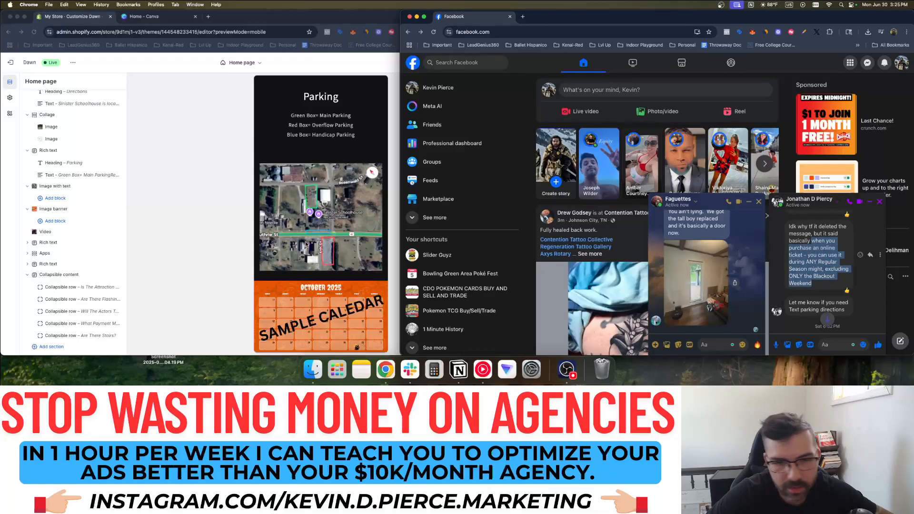
pyautogui.scroll(-15, 305, 243)
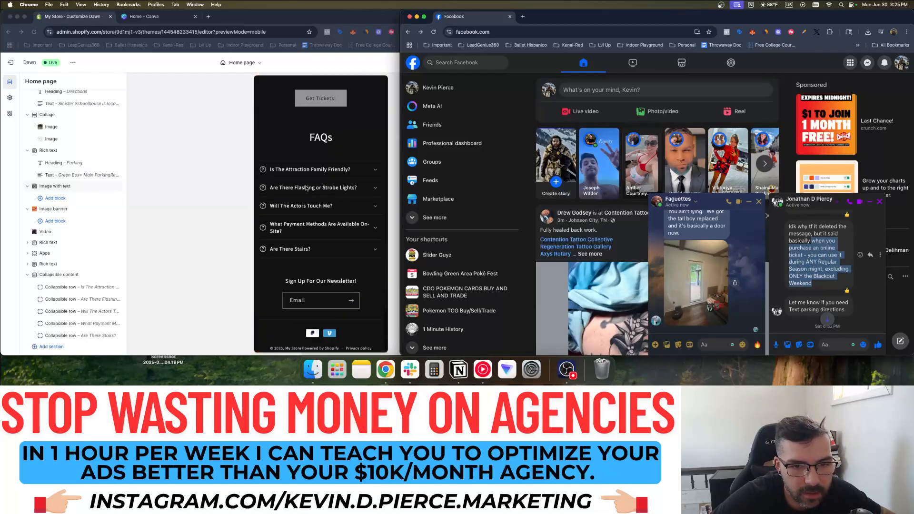
pyautogui.click(296, 262)
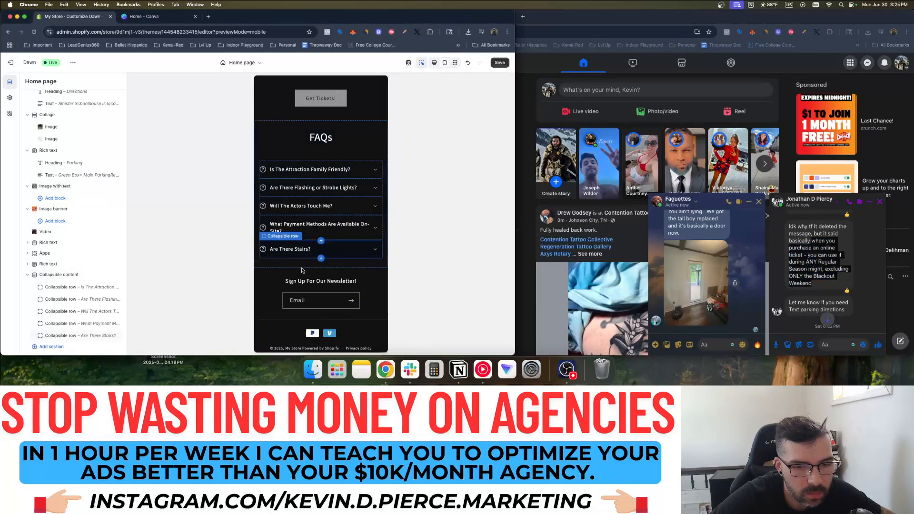
pyautogui.scroll(-2, 116, 274)
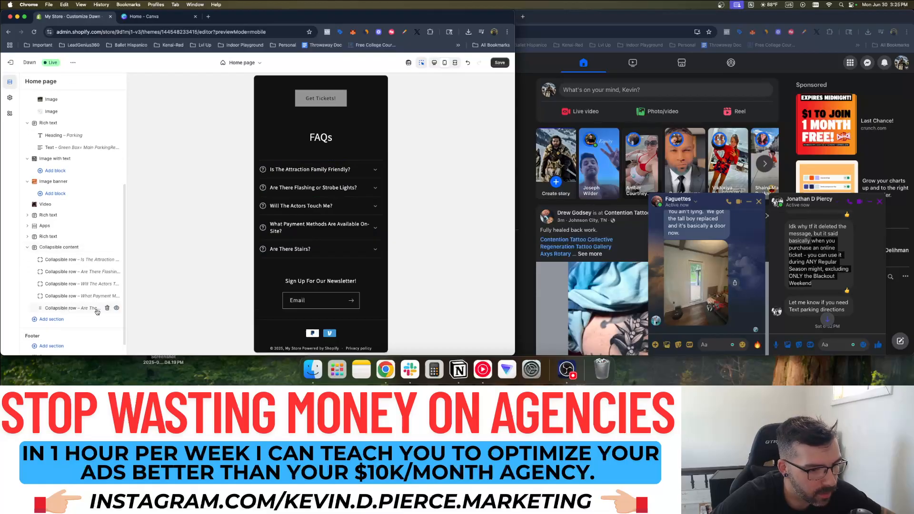
# Add one new FAQ row above 'Are There Stairs?', deleting the accidental duplicate
pyautogui.click(321, 240)
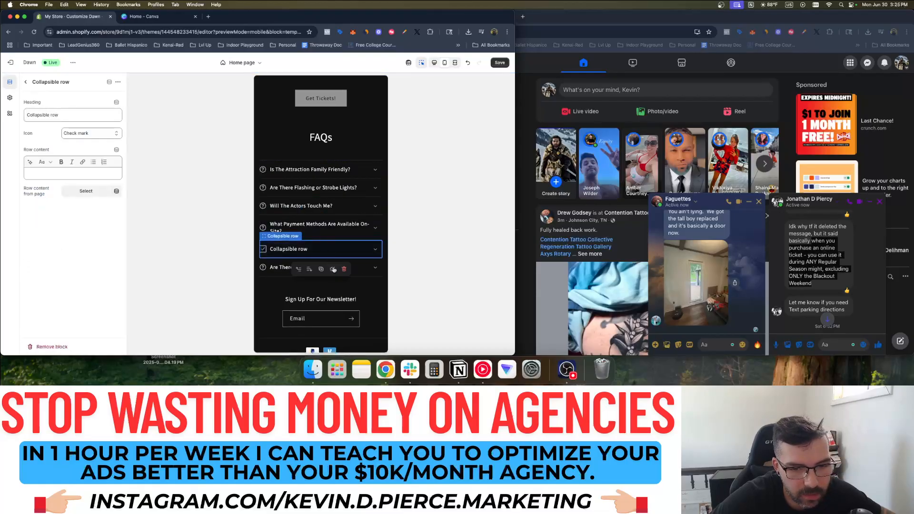
pyautogui.click(309, 252)
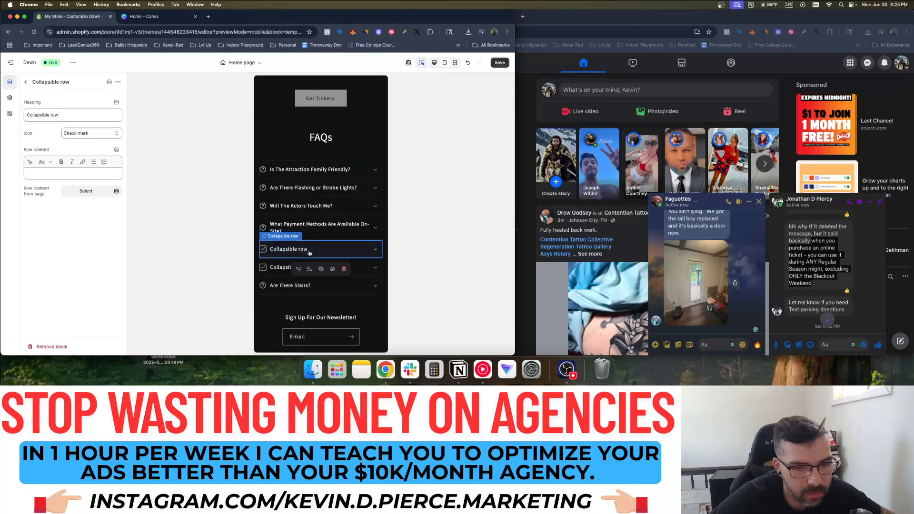
pyautogui.click(344, 269)
pyautogui.click(289, 253)
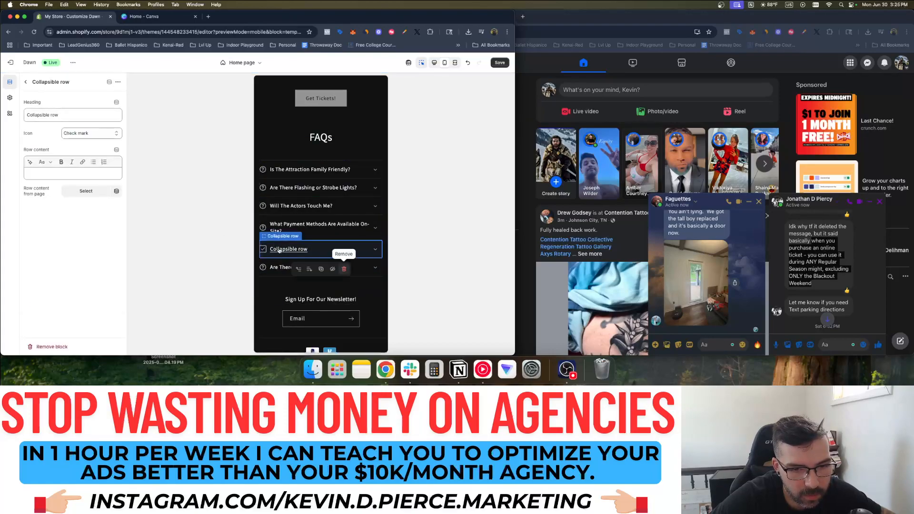
pyautogui.click(26, 82)
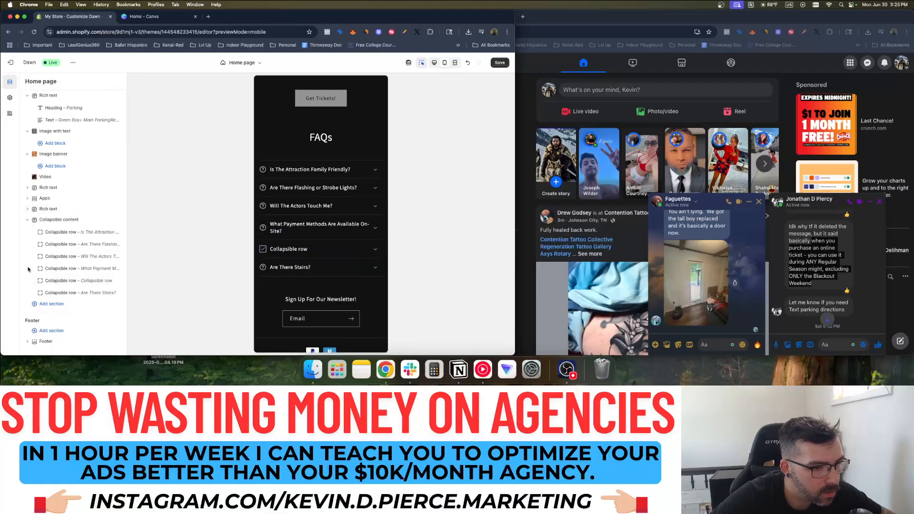
pyautogui.click(312, 249)
# Title the row 'Can I Use My Online Ticket Any Night?' and paste the answer, capitalising its first 'W'
pyautogui.click(59, 116)
pyautogui.press('super+a')
pyautogui.write('Can')
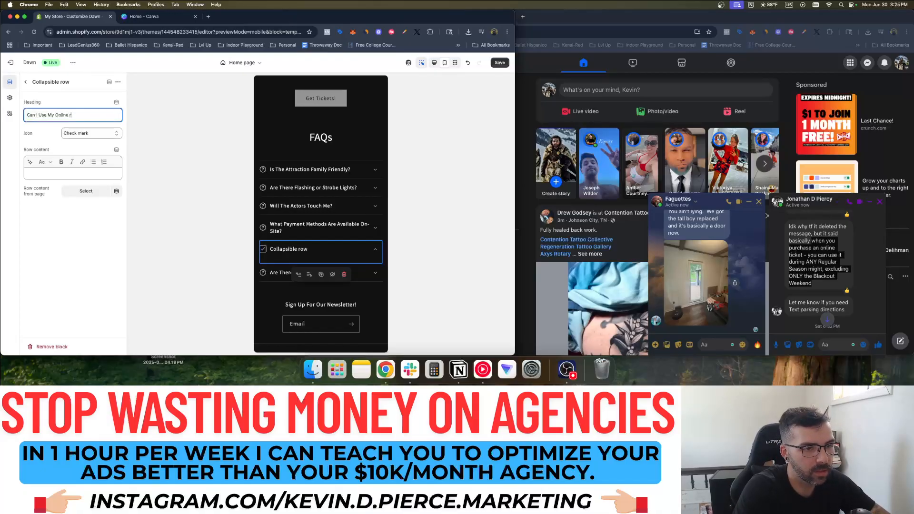
pyautogui.write('I Use My Online Ticket Any Night?')
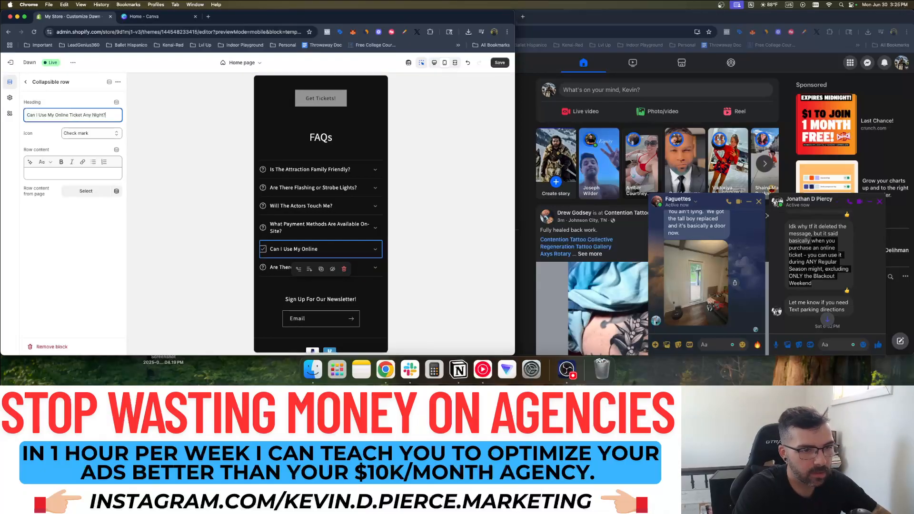
pyautogui.click(59, 173)
pyautogui.press('cmd+v')
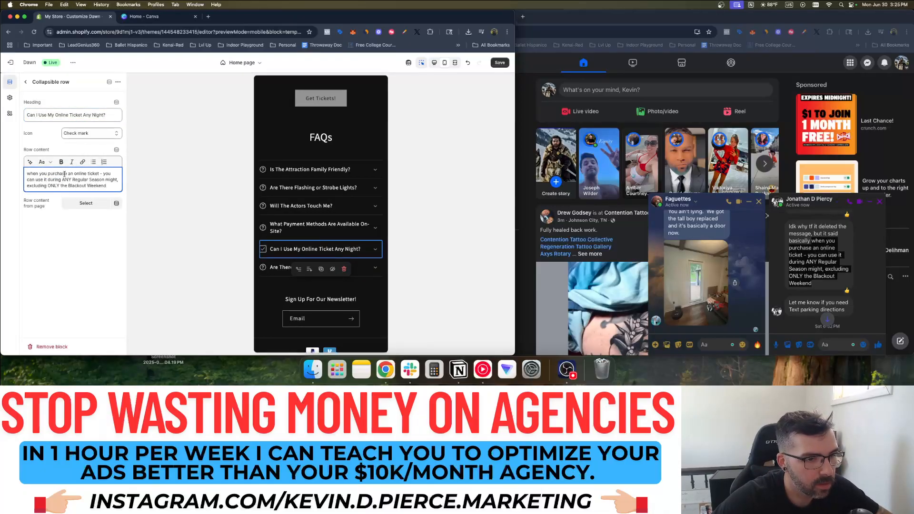
pyautogui.click(29, 173)
pyautogui.press('BackSpace')
pyautogui.write('W')
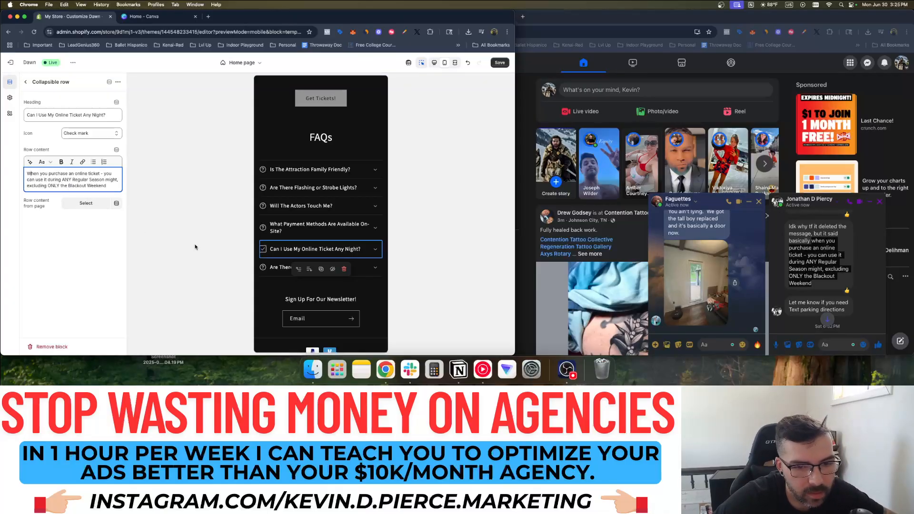
# Give the new FAQ row the Question mark icon
pyautogui.click(94, 136)
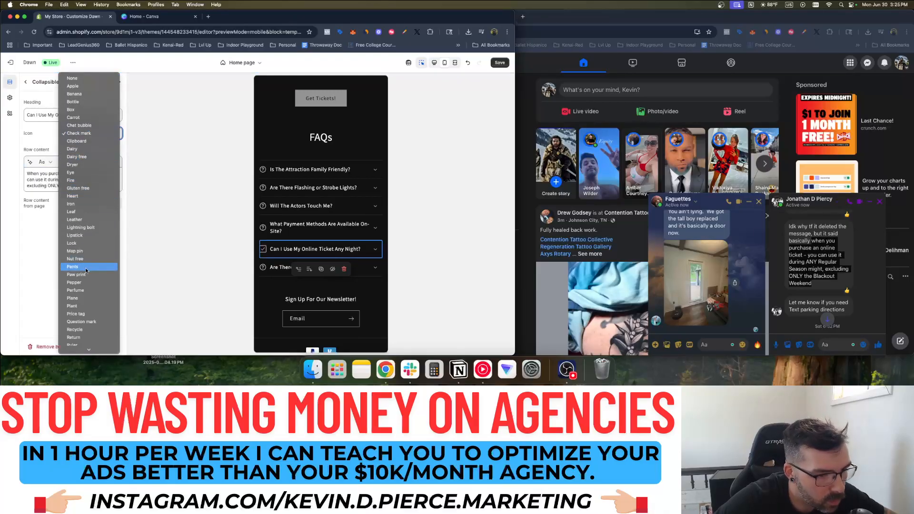
pyautogui.click(90, 325)
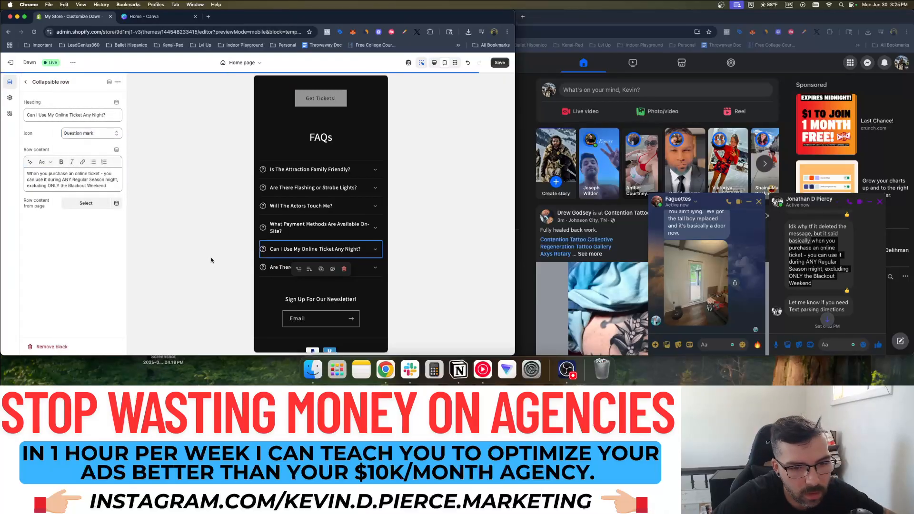
pyautogui.click(25, 83)
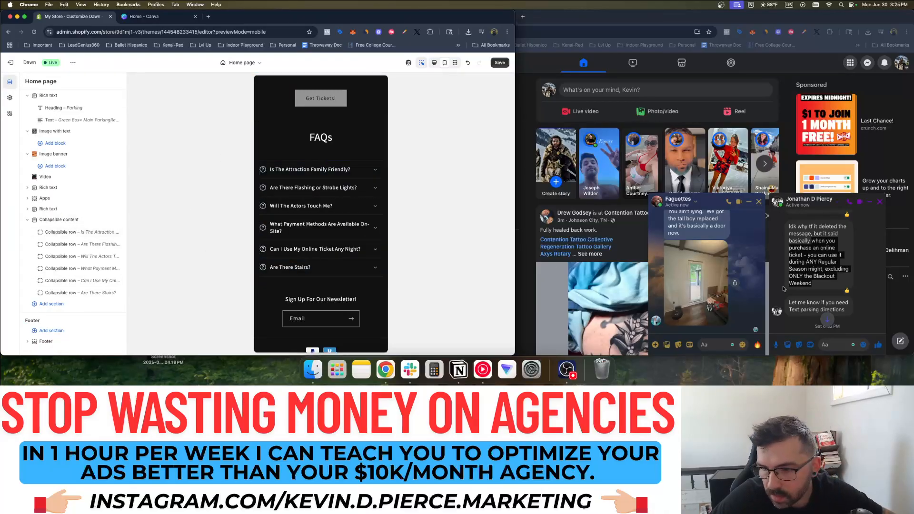
# Open the Dark Circus walkthrough video shared in the Messenger chat and pause it
pyautogui.click(818, 282)
pyautogui.scroll(-3, 819, 284)
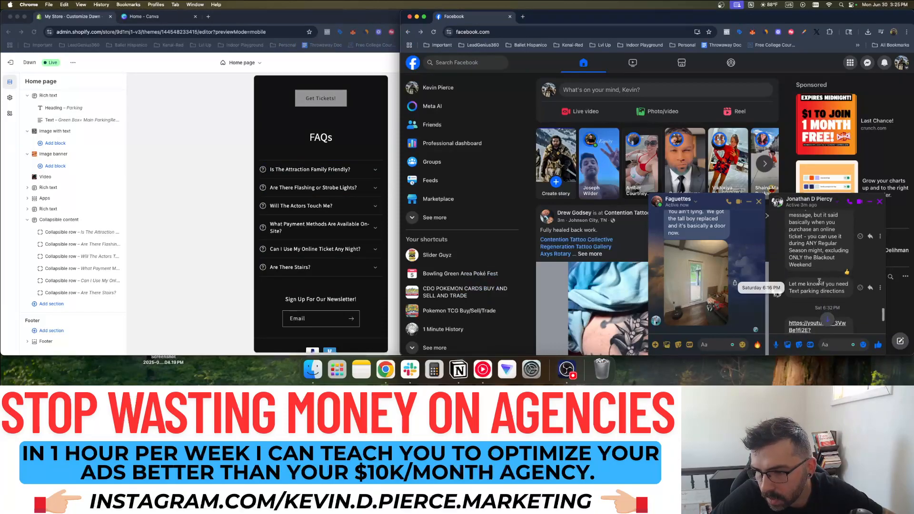
pyautogui.scroll(-2, 818, 284)
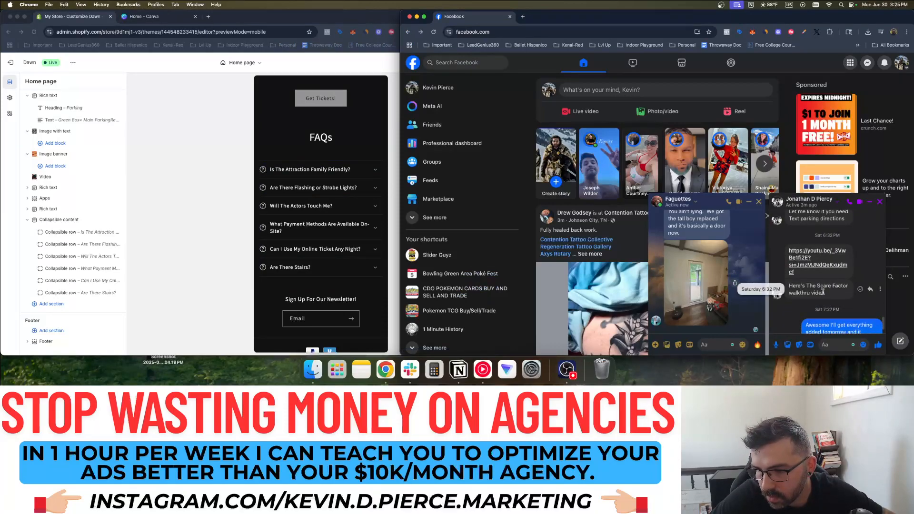
pyautogui.click(809, 242)
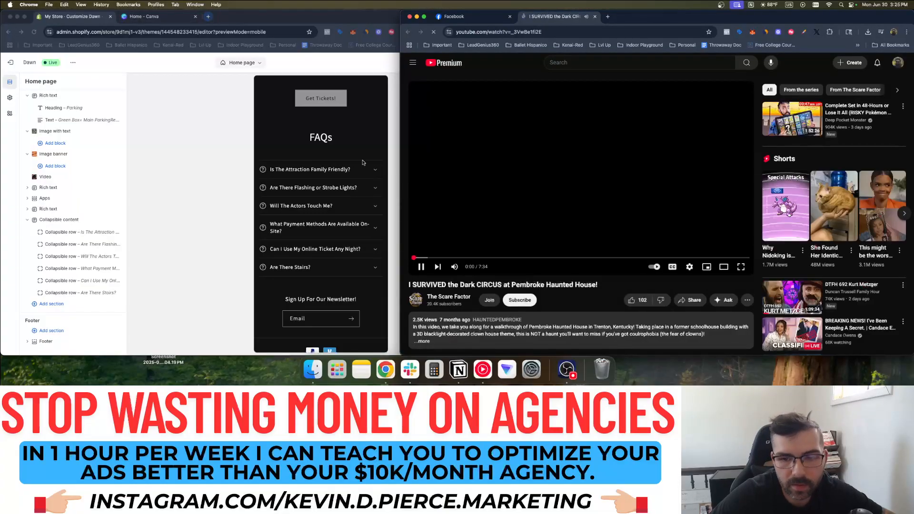
pyautogui.click(500, 207)
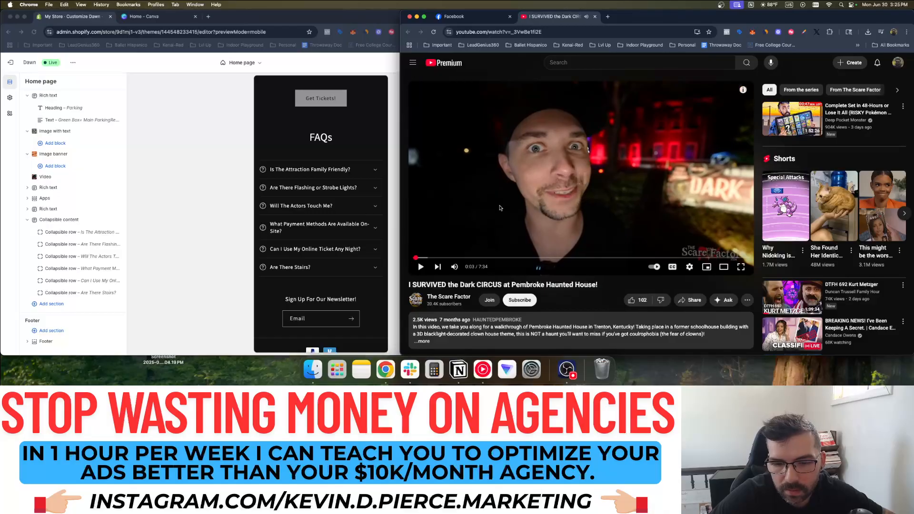
# Search the web for 'youtube video downloader' in a new tab and open the YT1D site
pyautogui.click(606, 17)
pyautogui.write('youtube video downloader')
pyautogui.press('Return')
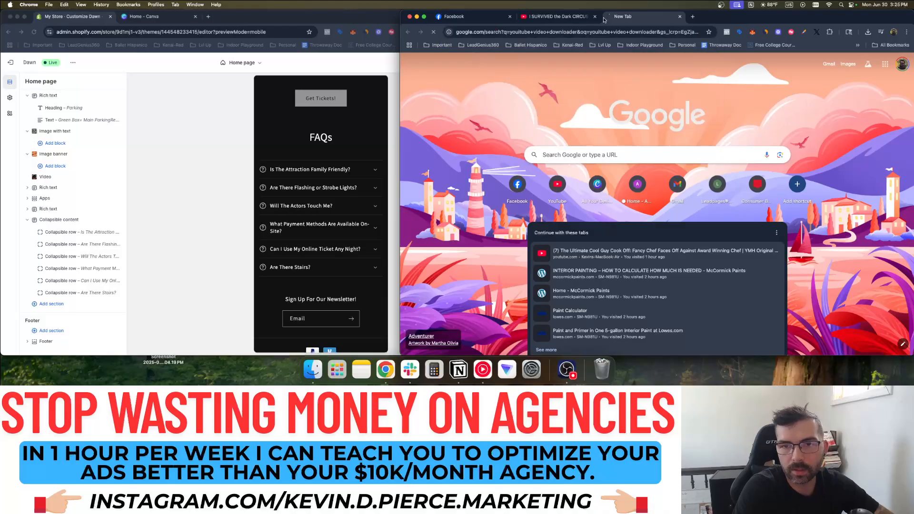
pyautogui.click(486, 134)
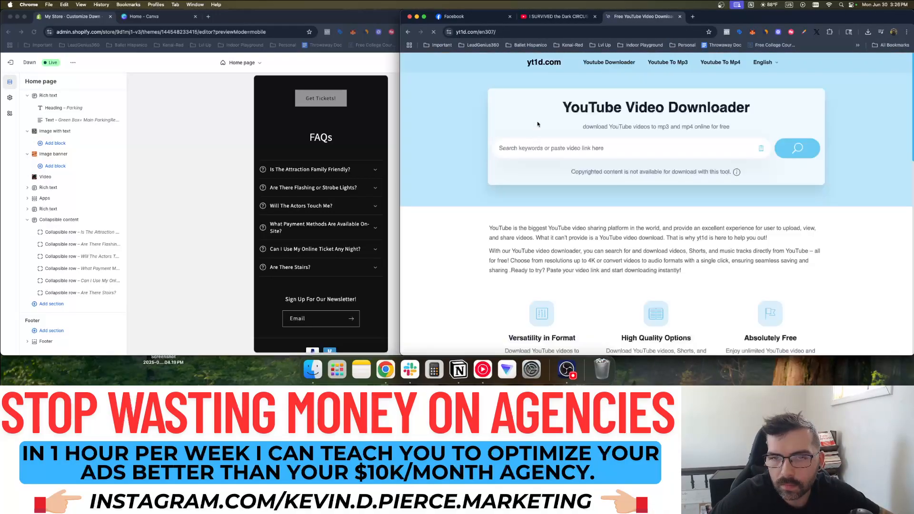
# Paste the walkthrough link into YT1D and try the 360p and 2160p60 downloads
pyautogui.click(559, 17)
pyautogui.click(643, 17)
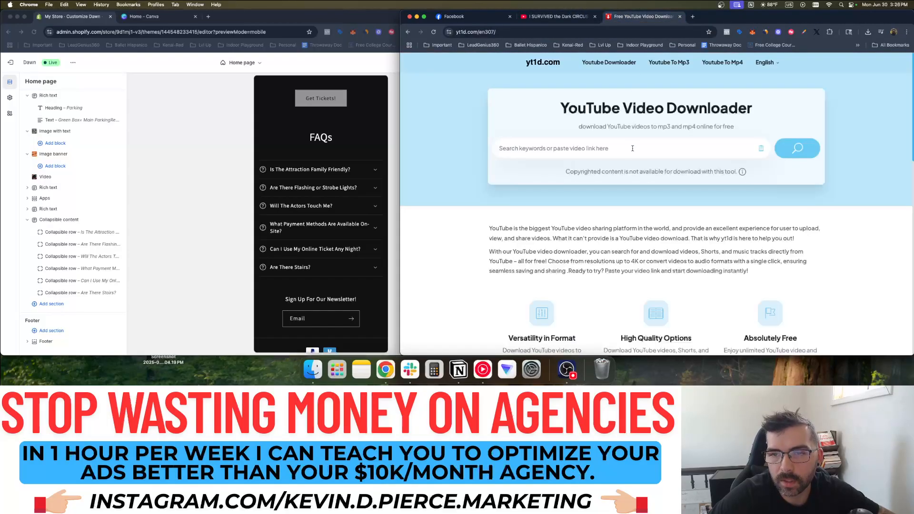
pyautogui.write('https://www.youtube.com/watch?v=_3VwBe1fi2E')
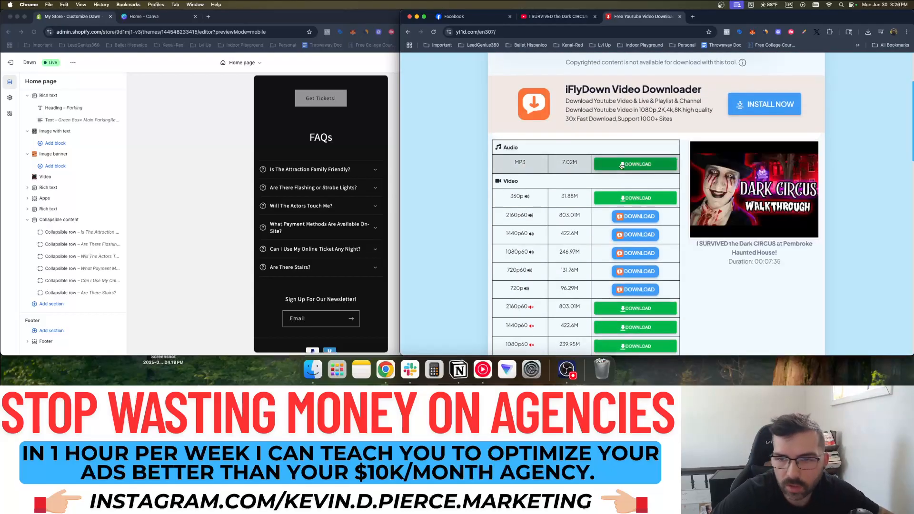
pyautogui.click(626, 164)
pyautogui.scroll(-3, 611, 196)
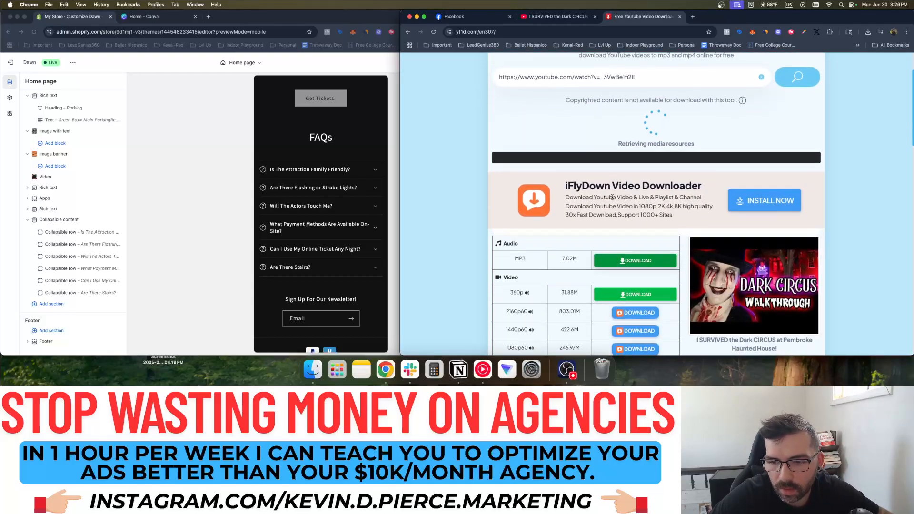
pyautogui.click(630, 219)
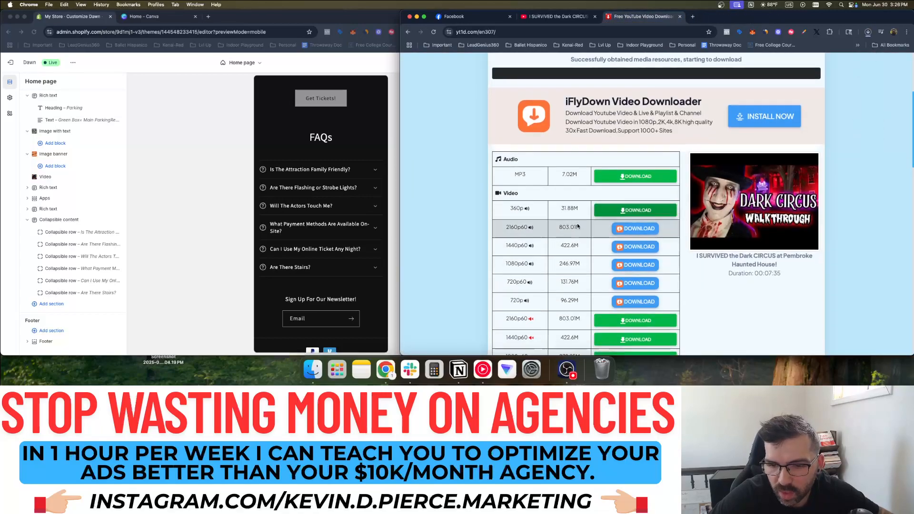
pyautogui.scroll(-1, 576, 222)
pyautogui.click(647, 212)
pyautogui.click(738, 158)
pyautogui.scroll(-4, 665, 208)
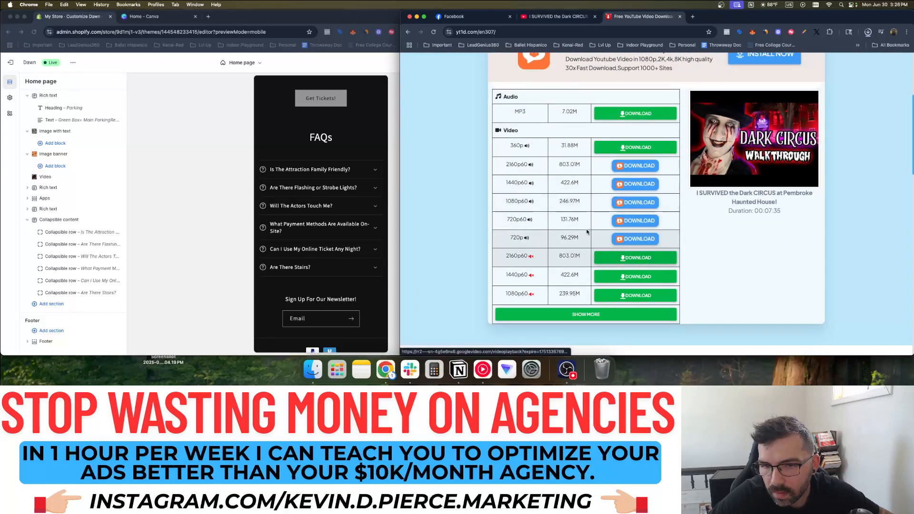
pyautogui.scroll(2, 572, 144)
# Switch to the Yt1z downloader, paste the link, and download the 1080p60 MP4
pyautogui.click(415, 34)
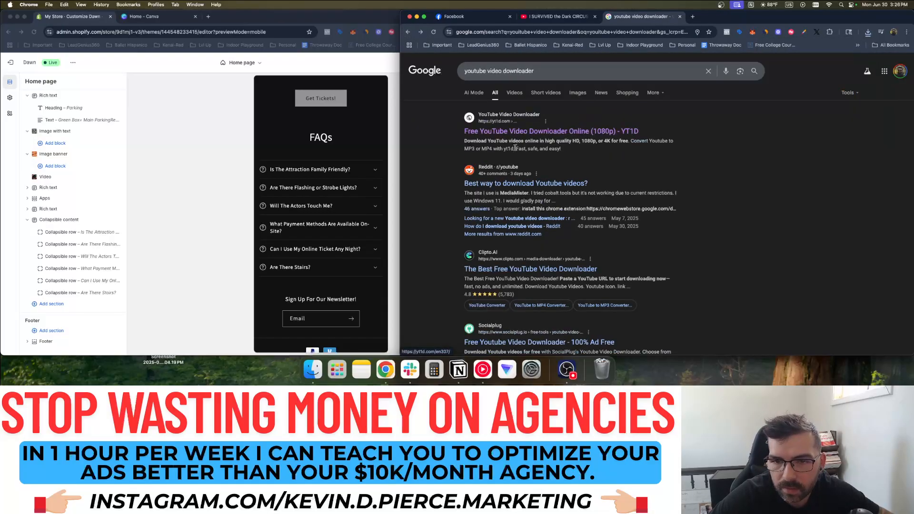
pyautogui.scroll(-5, 517, 180)
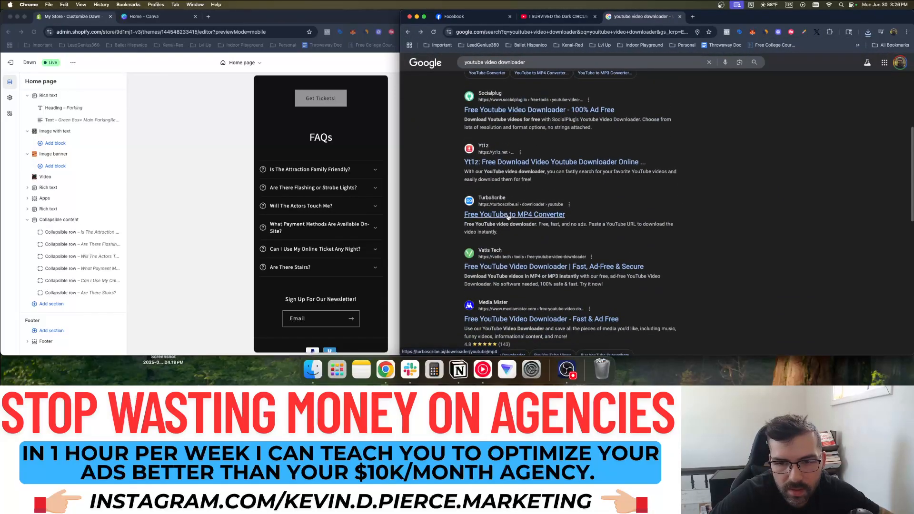
pyautogui.scroll(-1, 505, 162)
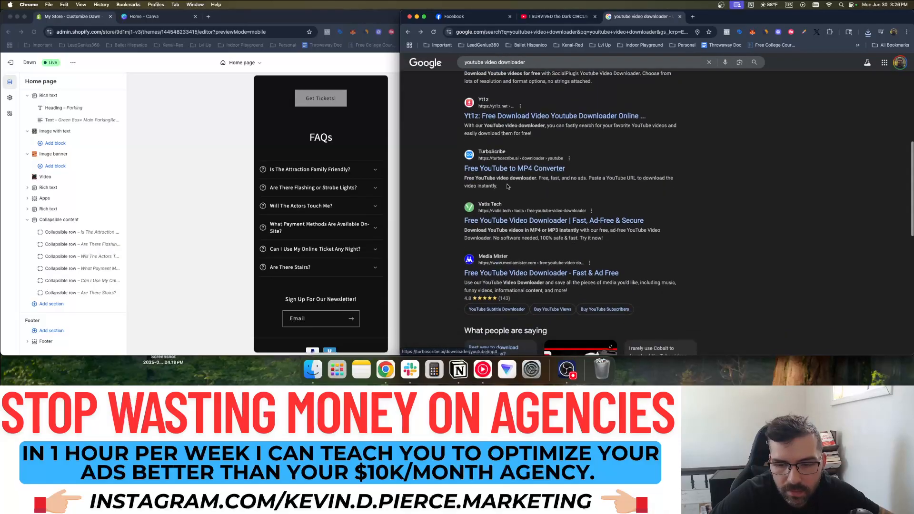
pyautogui.click(518, 138)
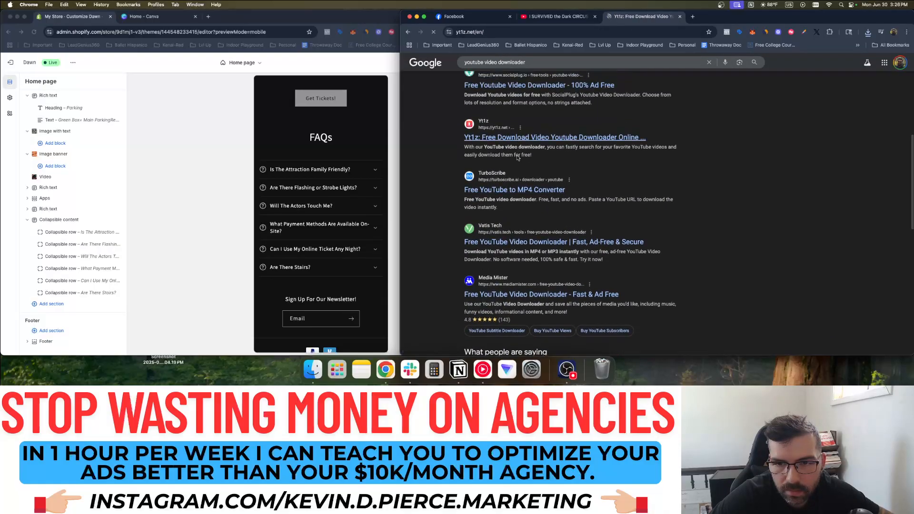
pyautogui.click(546, 138)
pyautogui.write('https://www.youtube.com/watch?v=_3VwBe1fi2E')
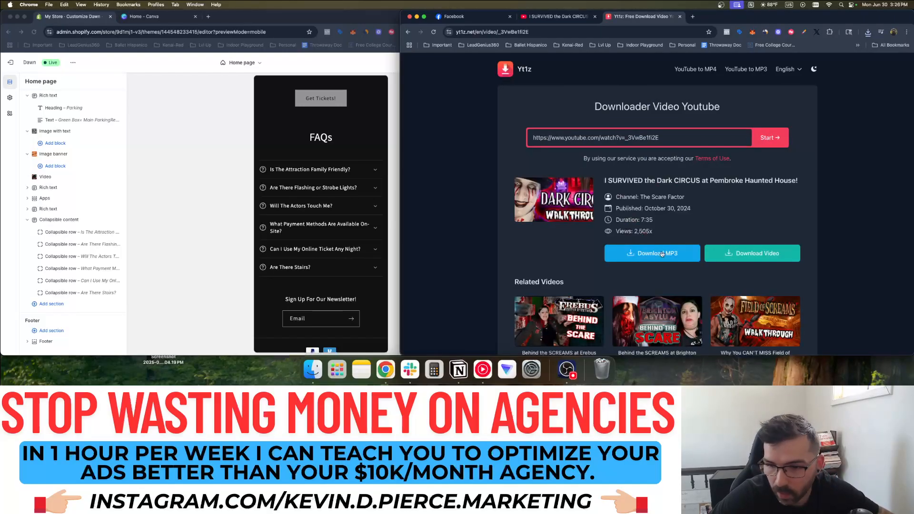
pyautogui.click(751, 260)
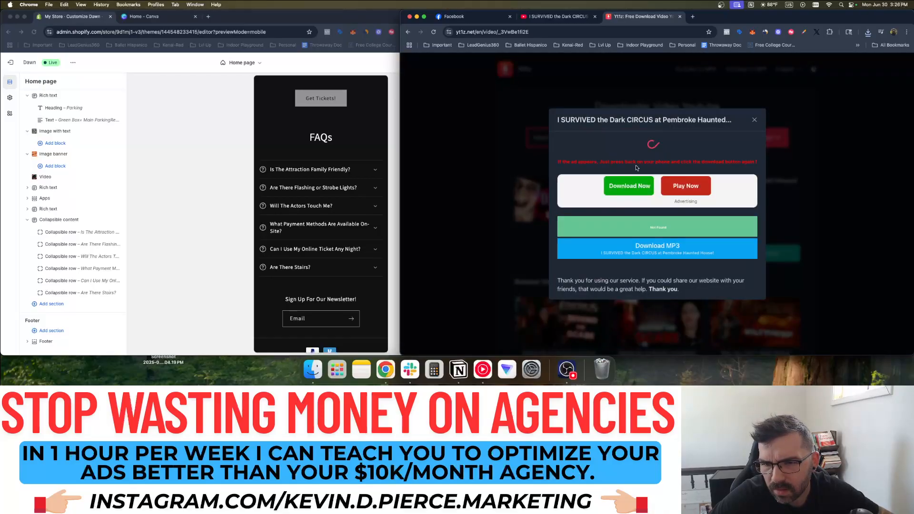
pyautogui.scroll(-2, 647, 237)
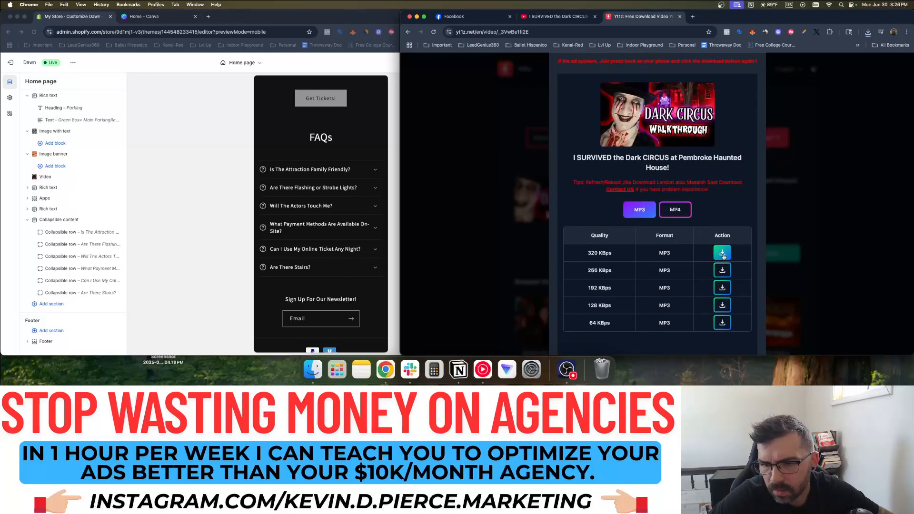
pyautogui.click(679, 231)
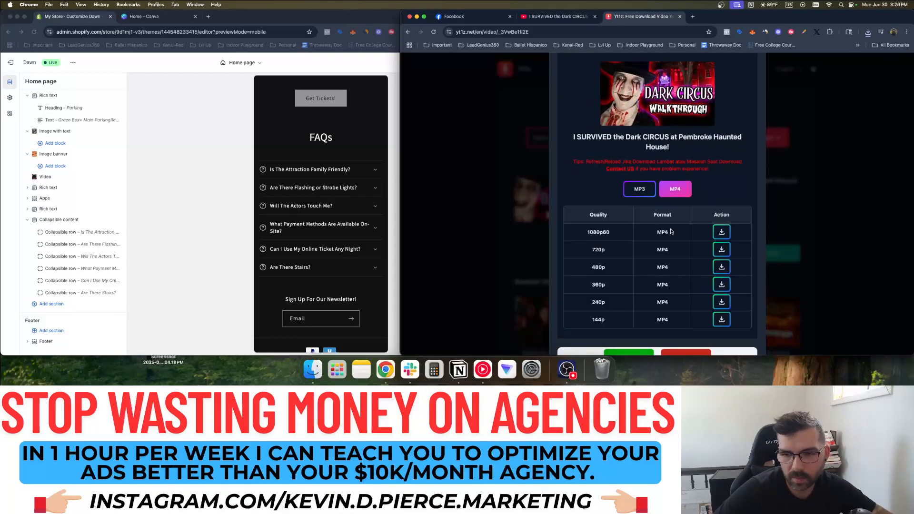
pyautogui.click(721, 232)
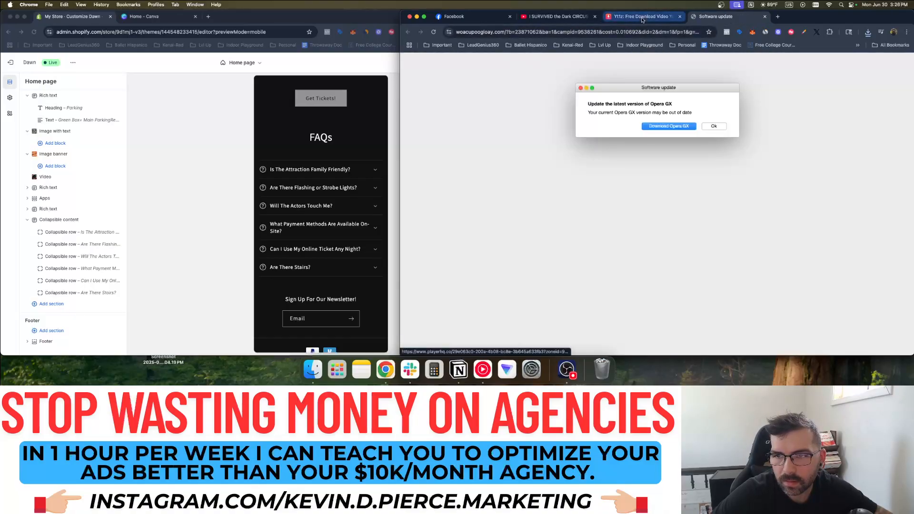
# Close the unwanted software update pop-up and the download progress window
pyautogui.click(642, 19)
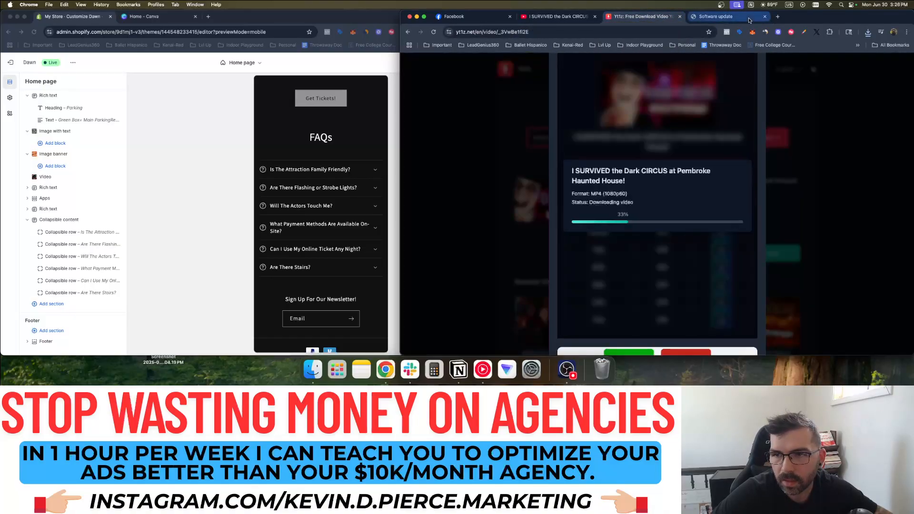
pyautogui.click(765, 17)
pyautogui.scroll(-3, 672, 257)
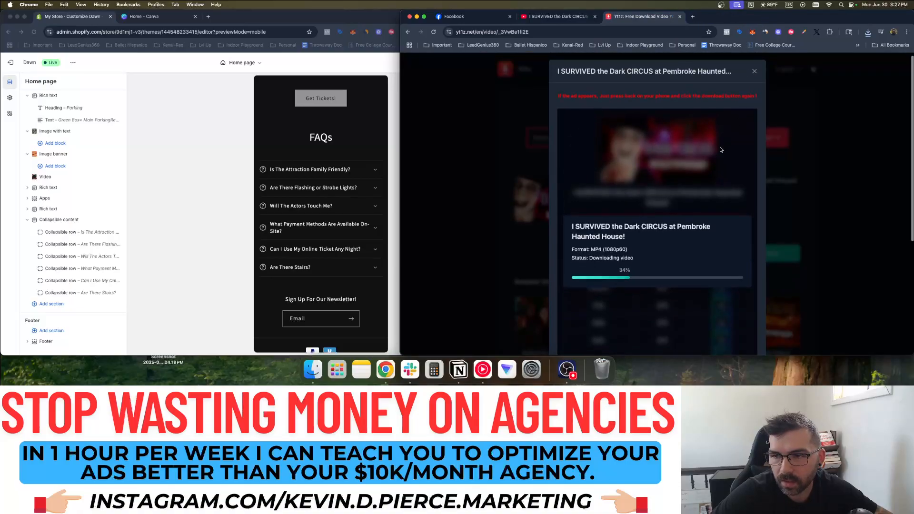
pyautogui.scroll(-1, 673, 257)
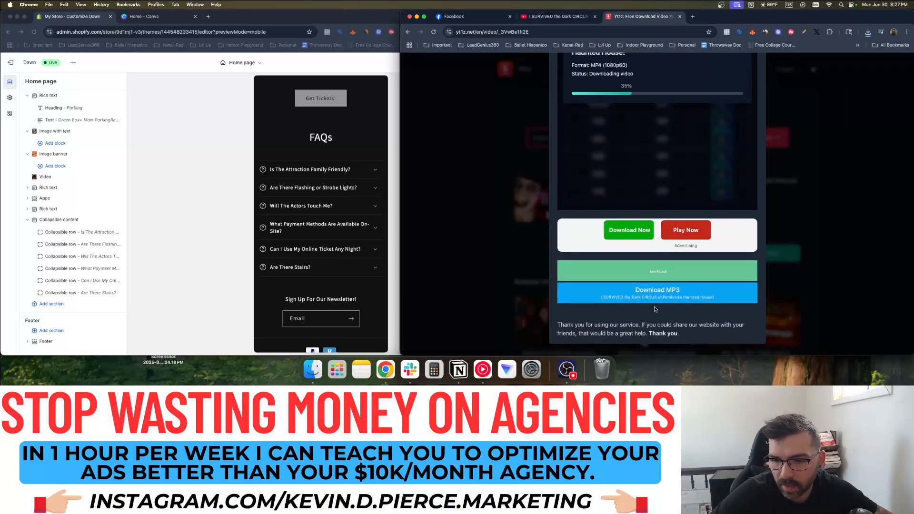
pyautogui.scroll(6, 659, 270)
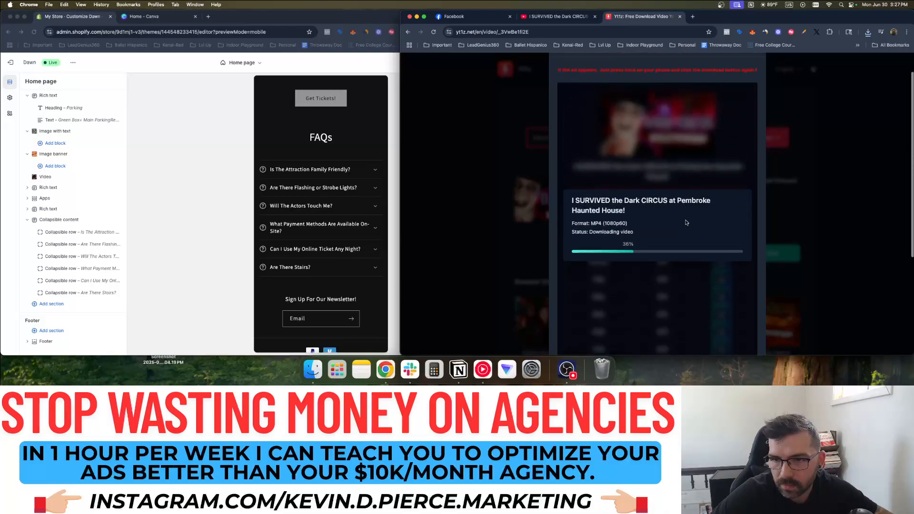
pyautogui.click(754, 76)
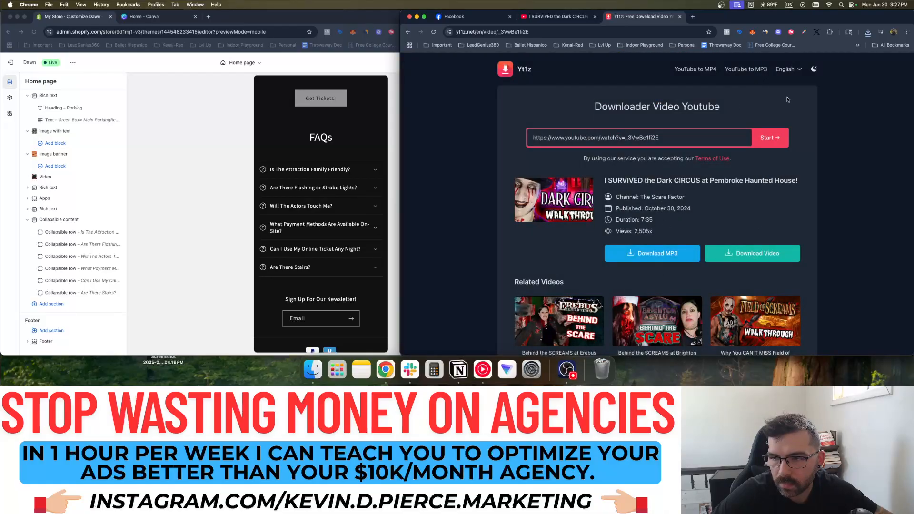
# Open the downloaded Dark CIRCUS MP4 from Chrome's downloads, check that it plays, and close the player
pyautogui.click(867, 32)
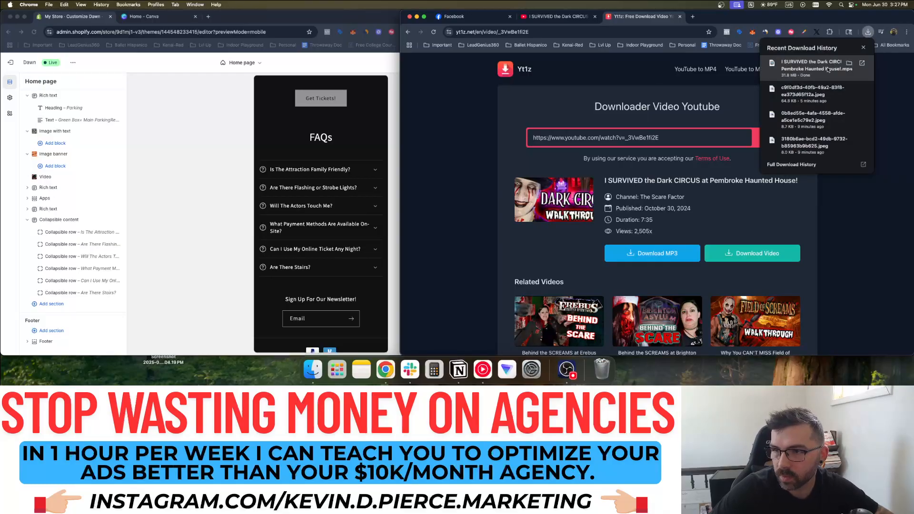
pyautogui.click(848, 64)
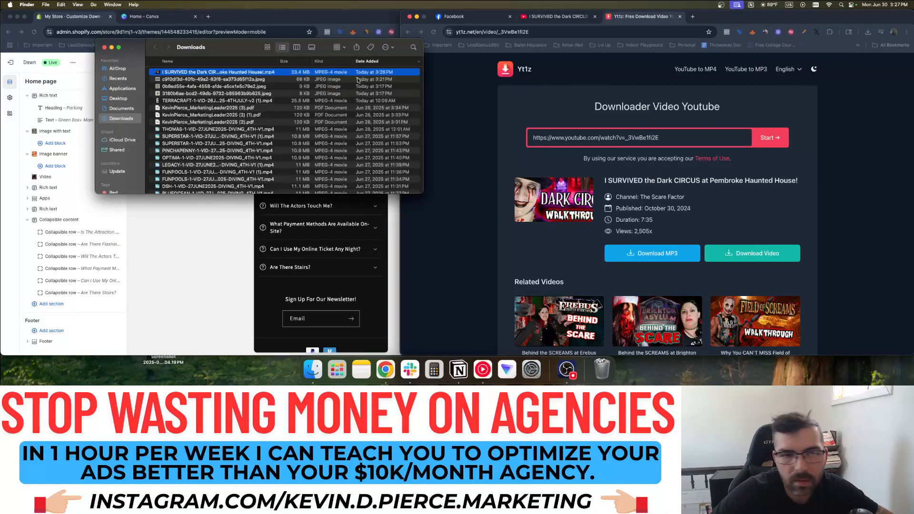
pyautogui.doubleClick(215, 73)
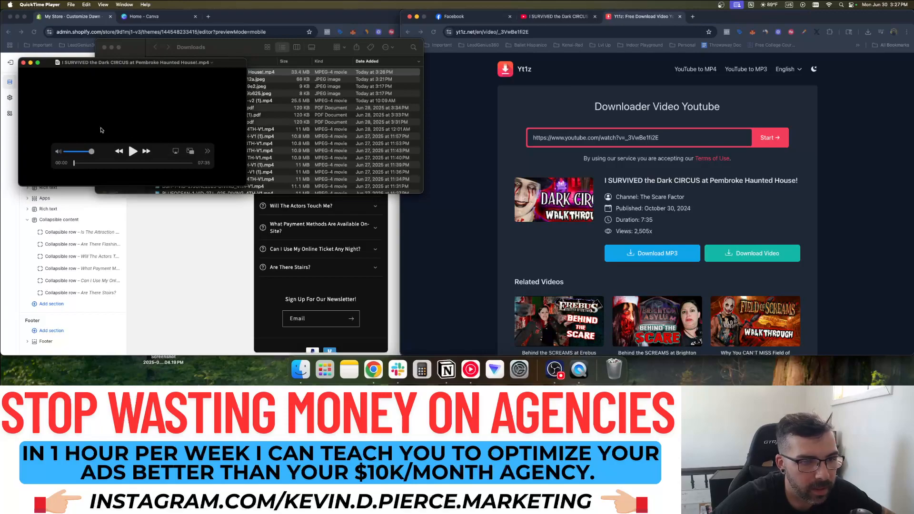
pyautogui.click(112, 162)
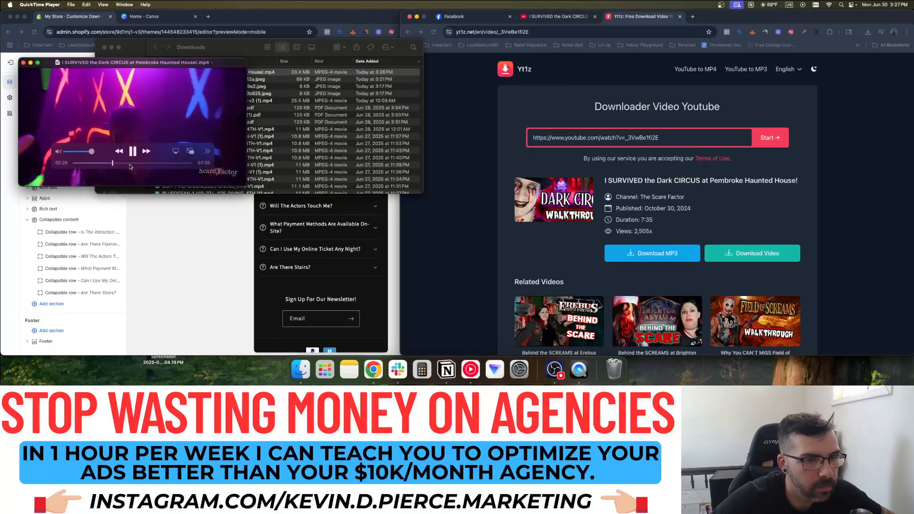
pyautogui.click(133, 151)
pyautogui.click(23, 63)
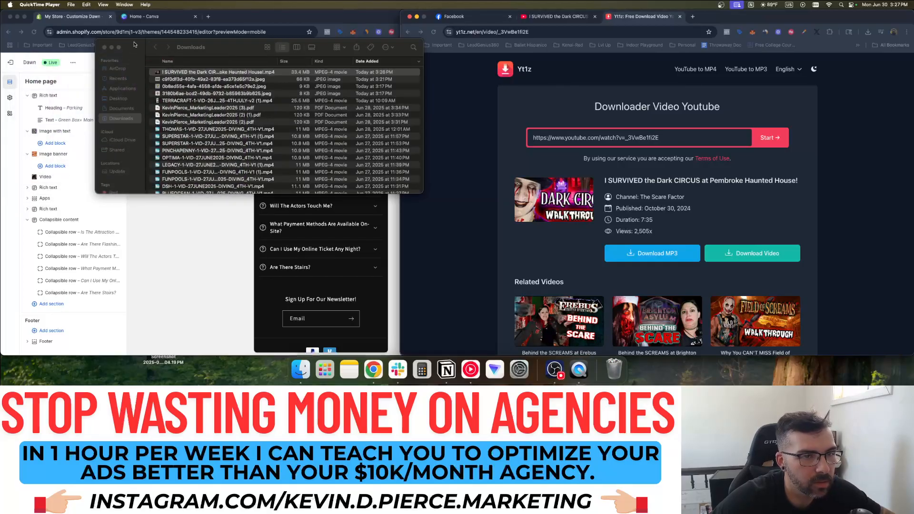
# Return to the Shopify editor and inspect the existing Video section's settings
pyautogui.click(104, 47)
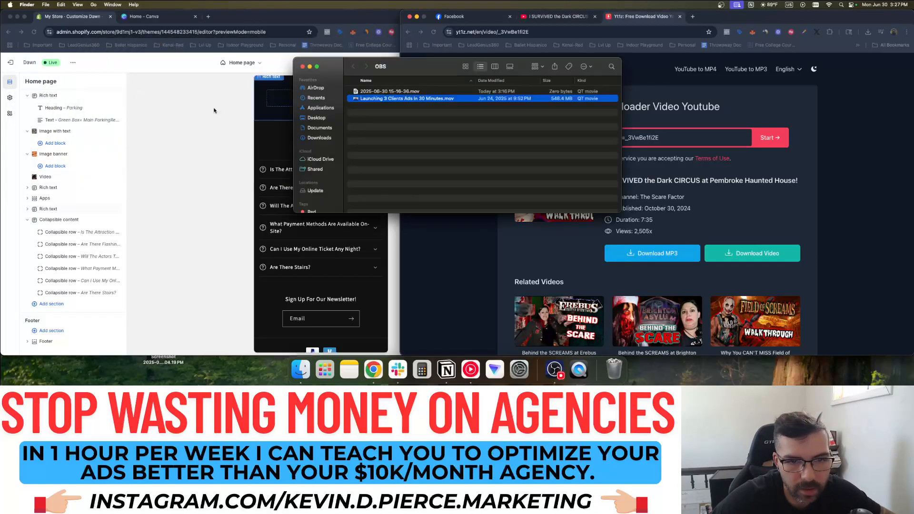
pyautogui.click(209, 141)
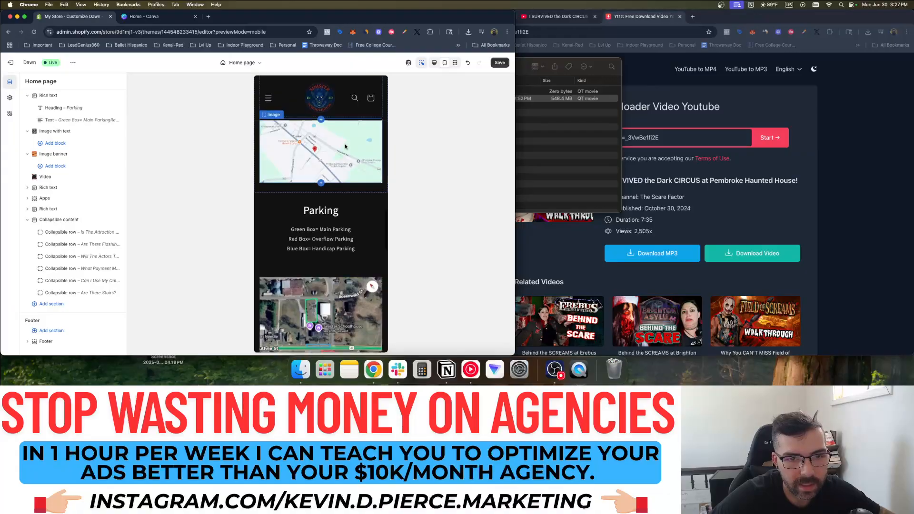
pyautogui.scroll(3, 346, 146)
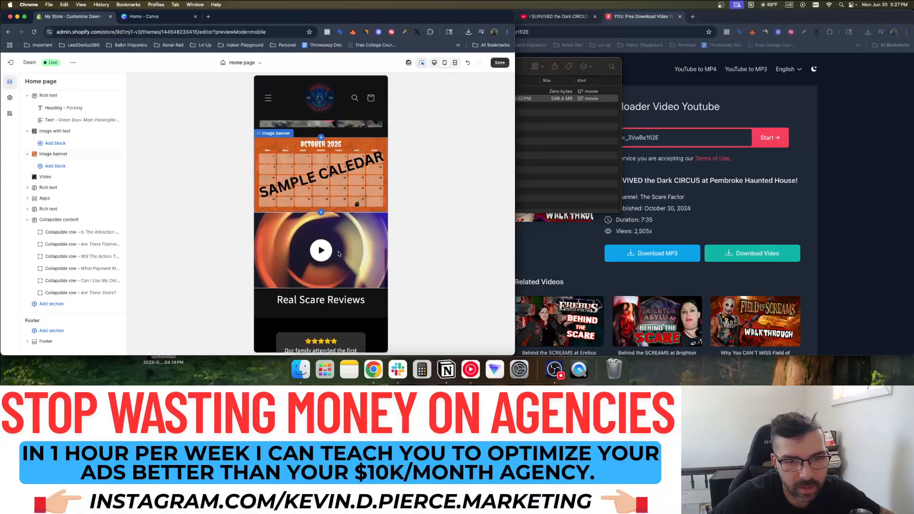
pyautogui.click(337, 251)
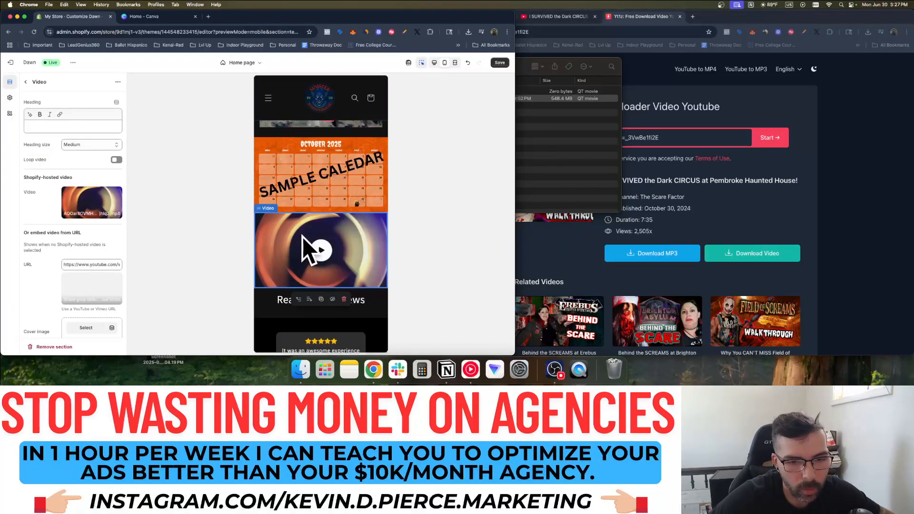
pyautogui.scroll(-5, 328, 257)
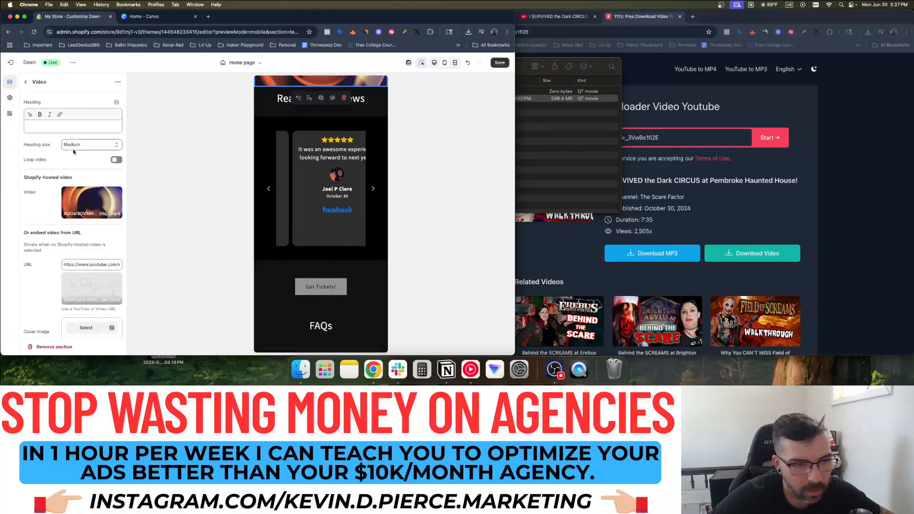
pyautogui.click(23, 82)
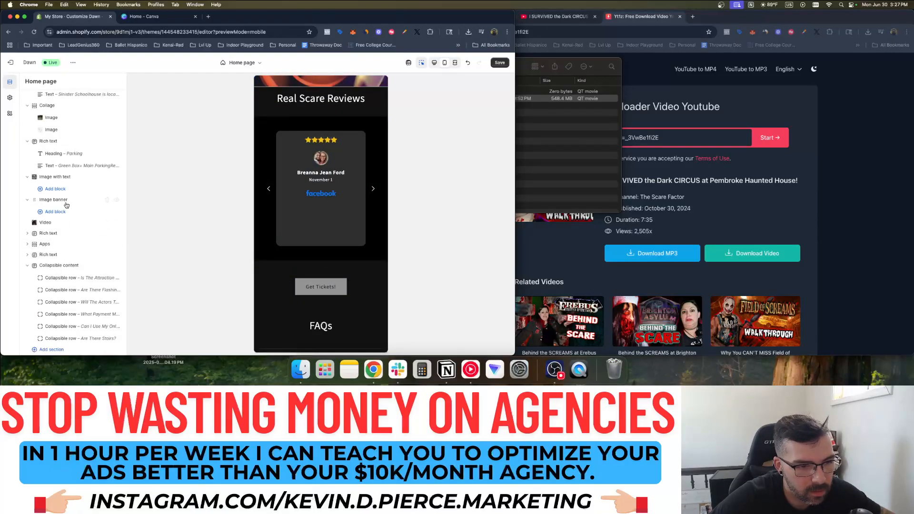
# Collapse Collapsible content, check Image banner, and expand the Rich text and Apps sections
pyautogui.scroll(-1, 54, 204)
pyautogui.scroll(-2, 26, 219)
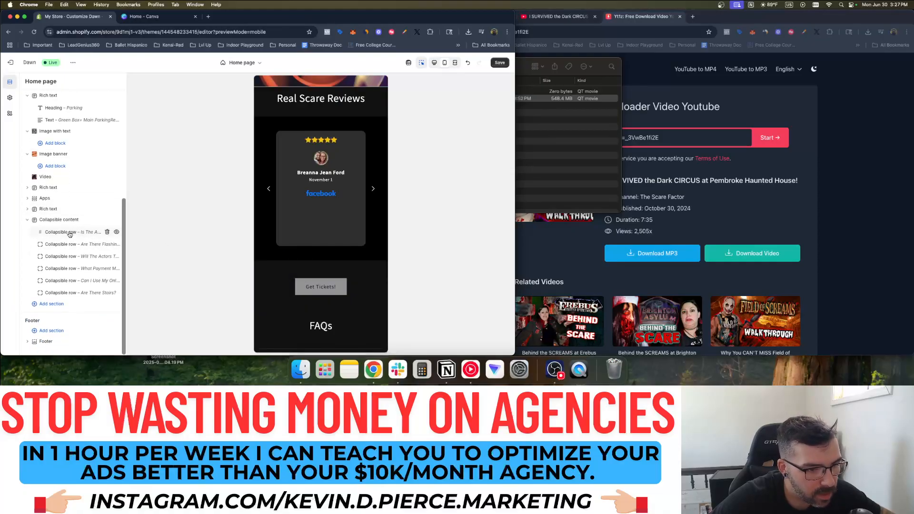
pyautogui.click(25, 221)
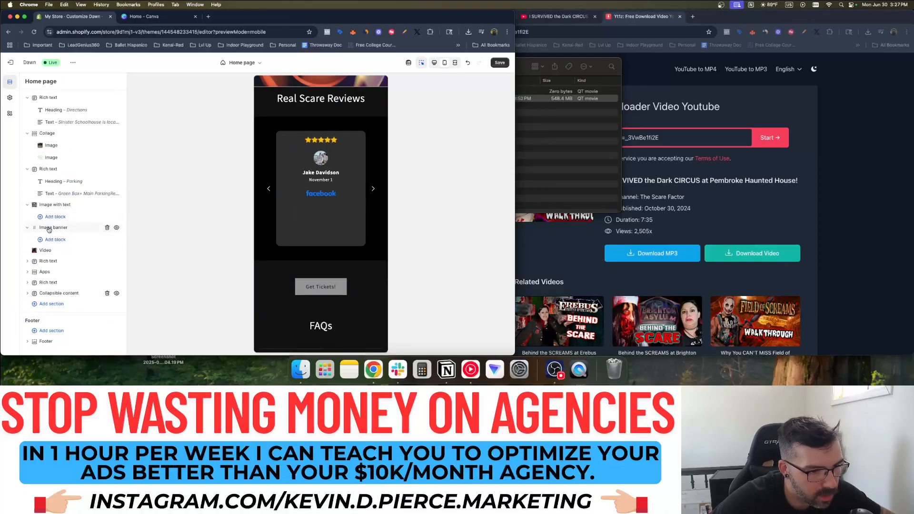
pyautogui.click(48, 228)
pyautogui.click(26, 82)
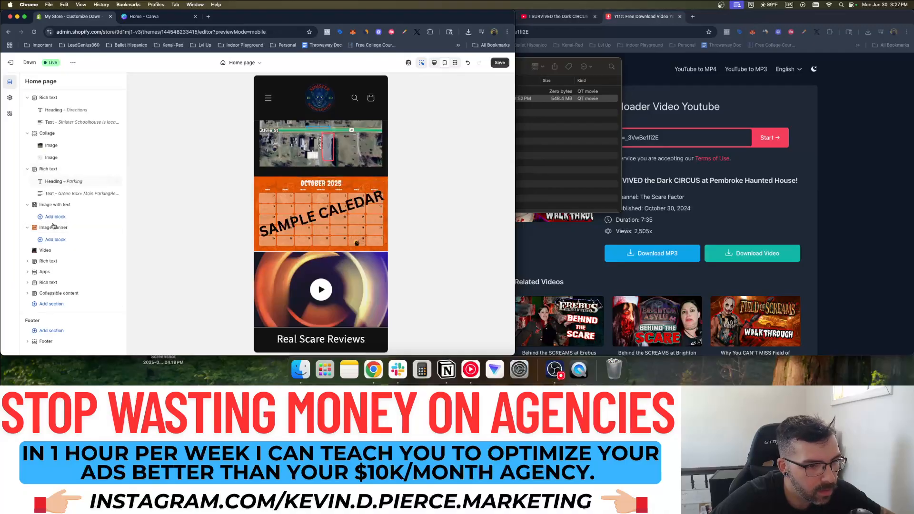
pyautogui.click(27, 261)
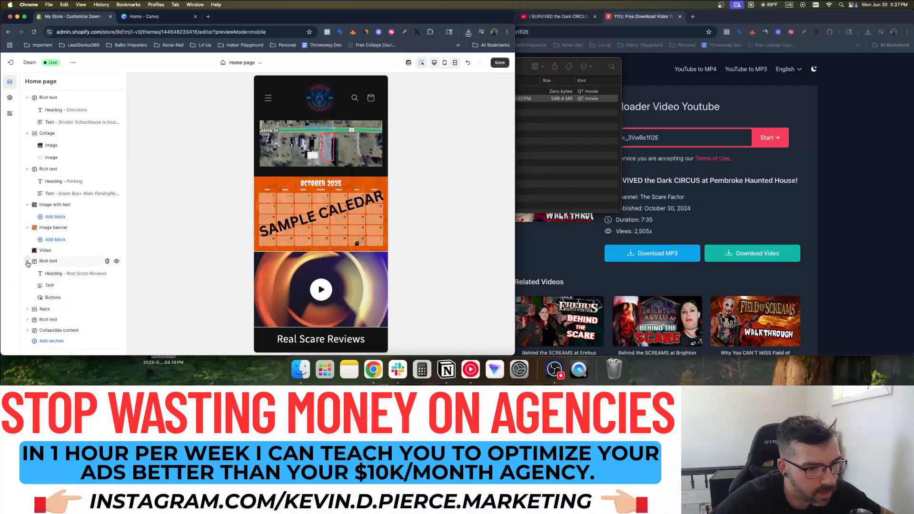
pyautogui.click(27, 309)
# Add a new Video section below Apps and give it the black color scheme
pyautogui.scroll(-1, 29, 304)
pyautogui.click(73, 298)
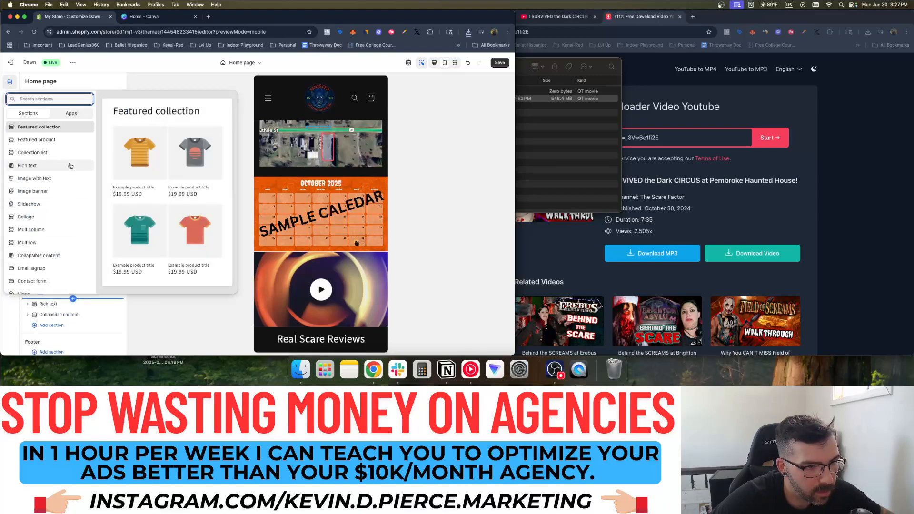
pyautogui.scroll(-2, 51, 206)
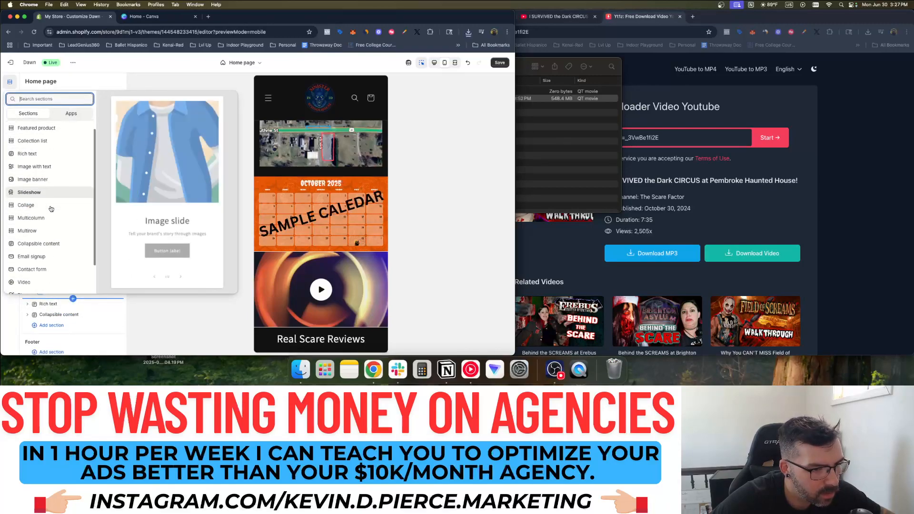
pyautogui.click(39, 245)
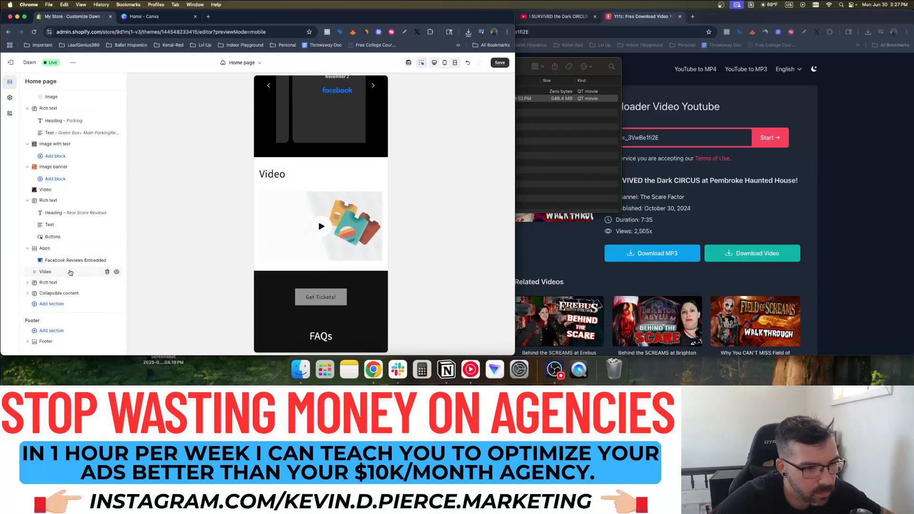
pyautogui.click(53, 270)
pyautogui.scroll(-1, 75, 225)
pyautogui.scroll(-5, 75, 225)
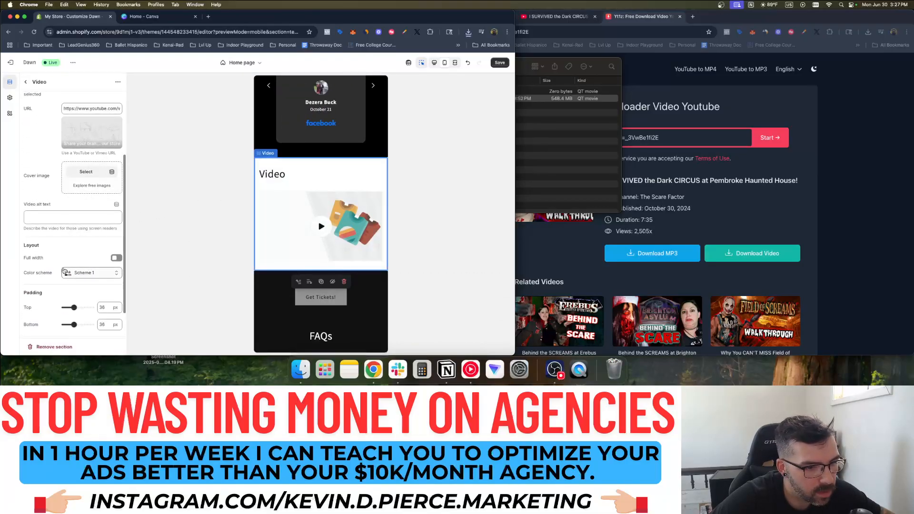
pyautogui.click(87, 272)
pyautogui.click(107, 220)
pyautogui.scroll(5, 59, 212)
pyautogui.scroll(1, 60, 212)
# Set the new Video section's heading to 'The Scare Factor Review...'
pyautogui.click(71, 127)
pyautogui.click(593, 53)
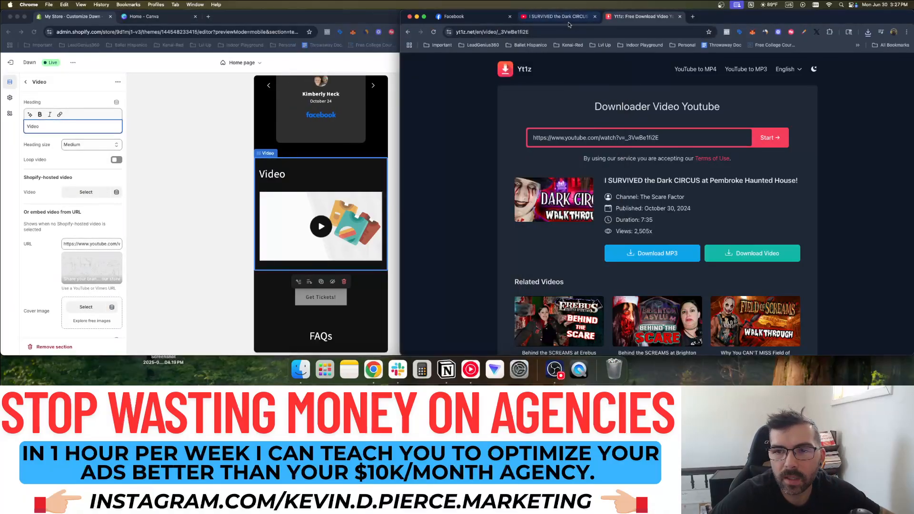
pyautogui.click(557, 17)
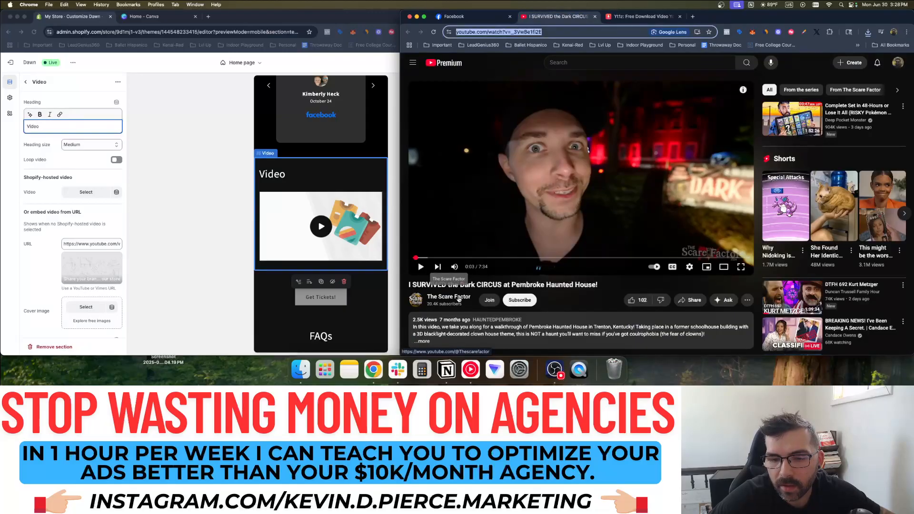
pyautogui.click(36, 126)
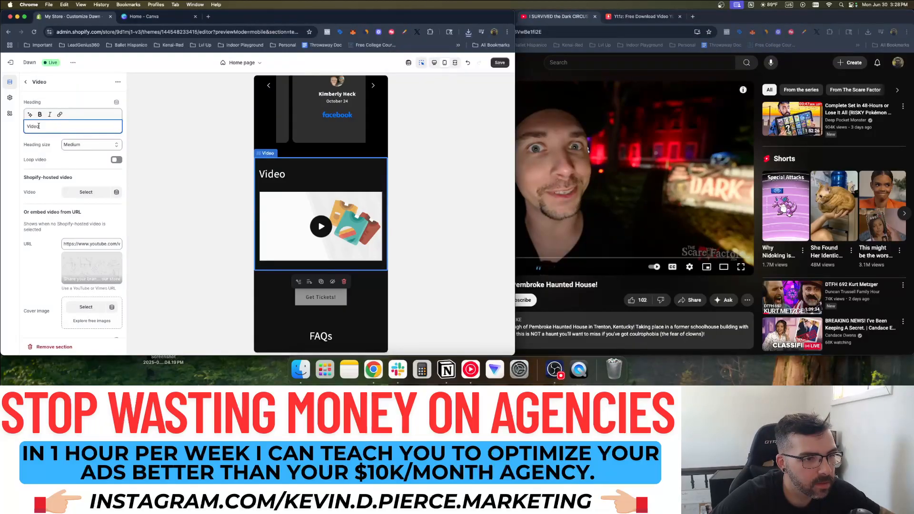
pyautogui.write('The S')
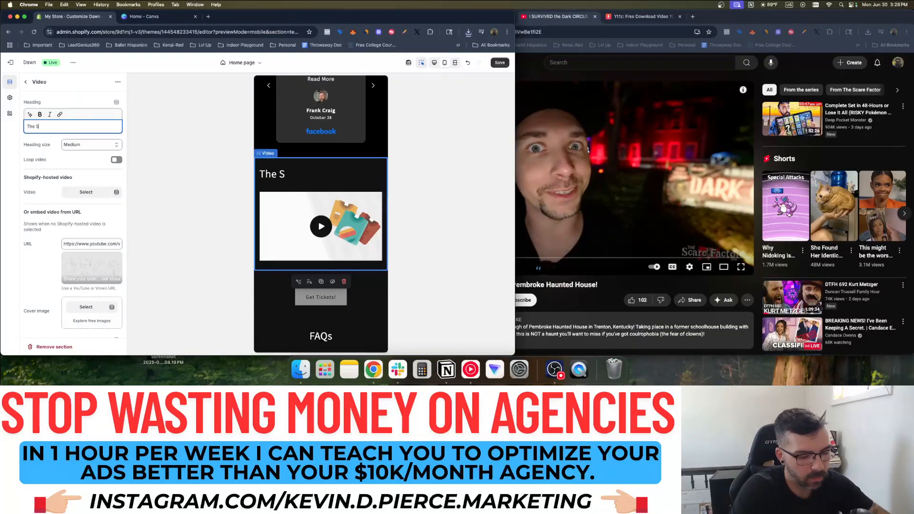
pyautogui.write('care Factor Review...')
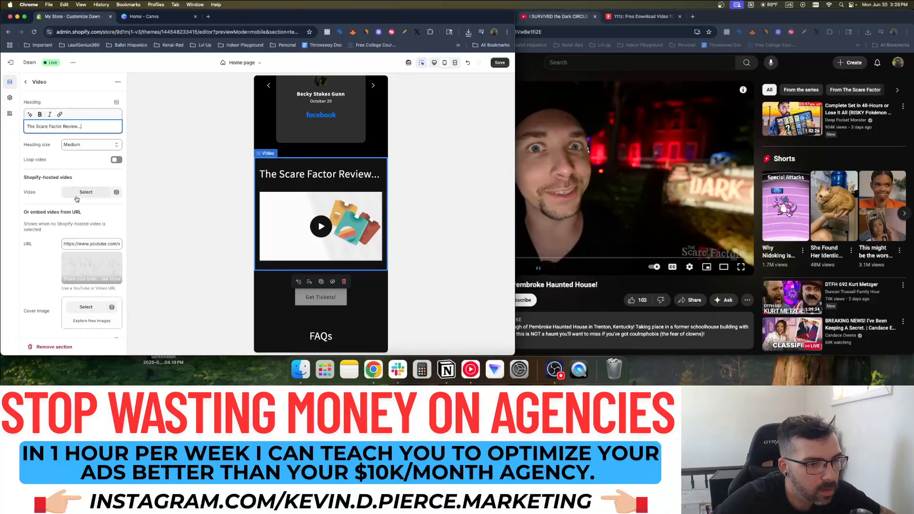
# Copy the Dark Circus YouTube address and paste it into the section's video URL field
pyautogui.click(78, 243)
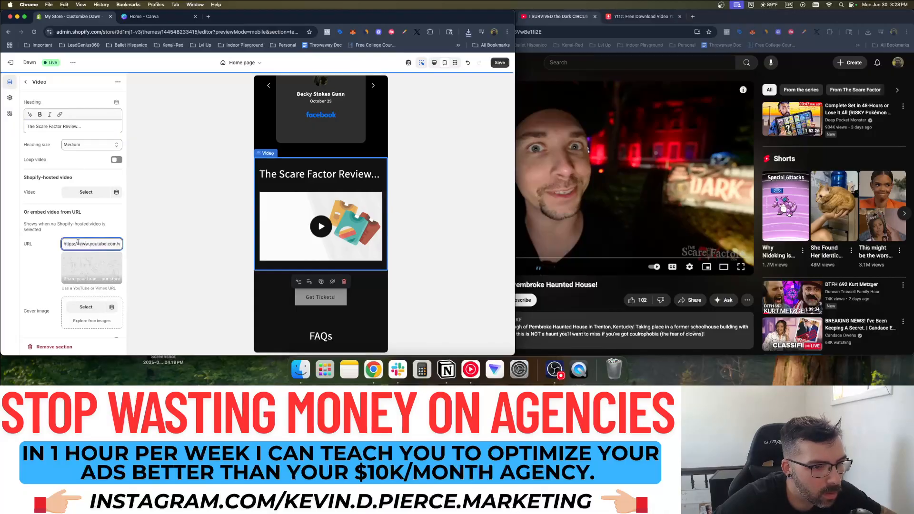
pyautogui.click(558, 32)
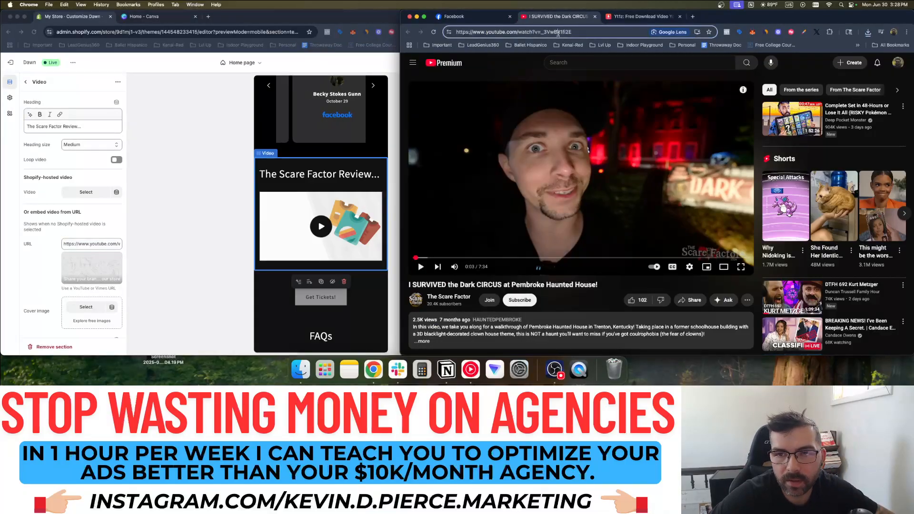
pyautogui.doubleClick(529, 32)
pyautogui.tripleClick(529, 32)
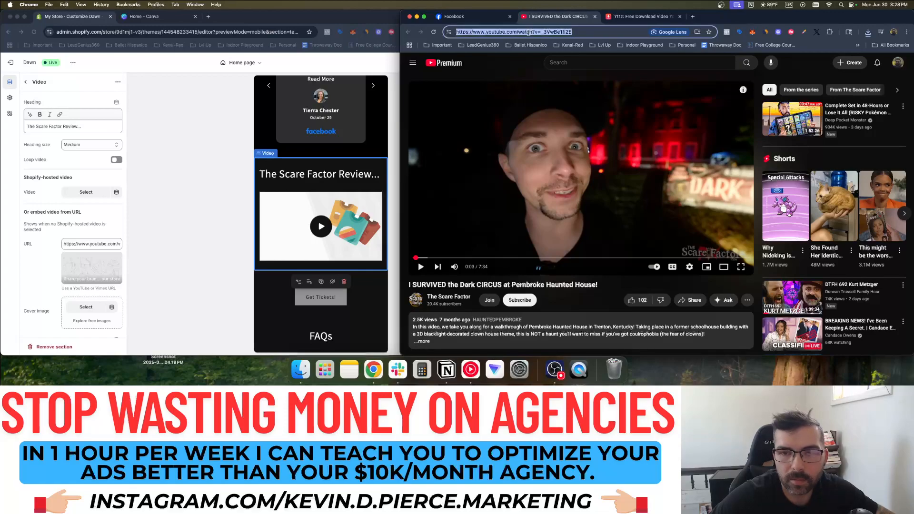
pyautogui.click(80, 246)
pyautogui.press('super+a')
pyautogui.write('https://www.youtube.com/watch?v=_3VwBe1fi2E')
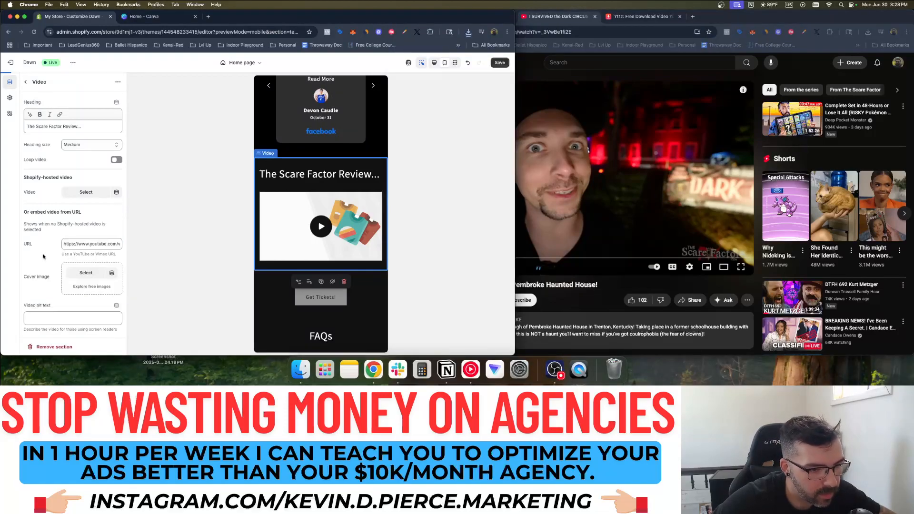
pyautogui.scroll(-5, 46, 253)
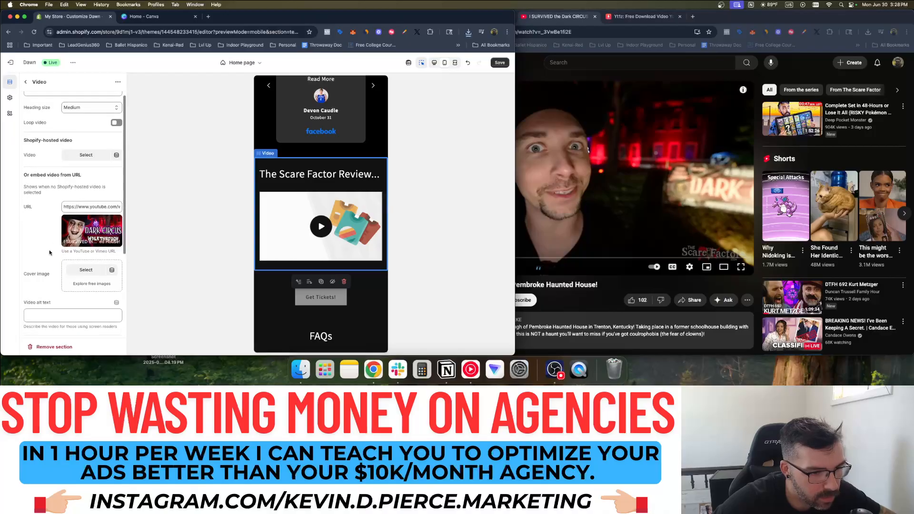
pyautogui.scroll(-2, 64, 212)
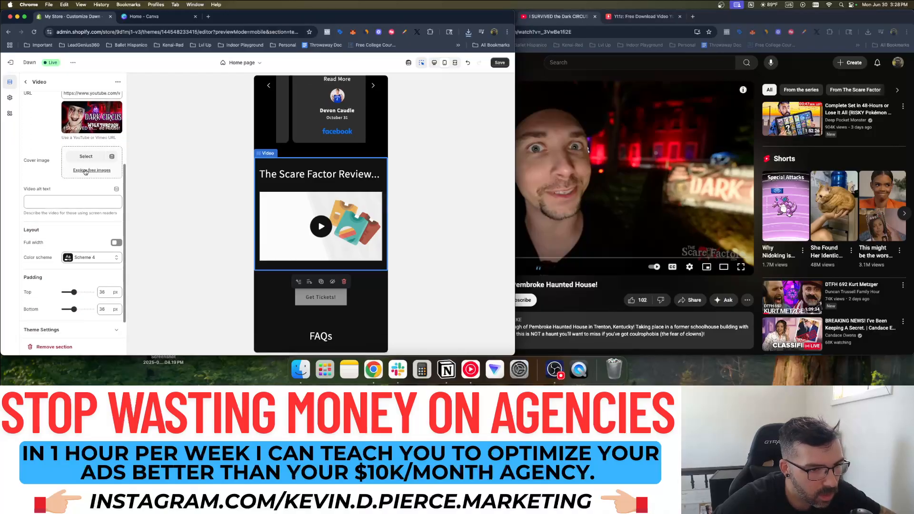
pyautogui.scroll(-1, 67, 210)
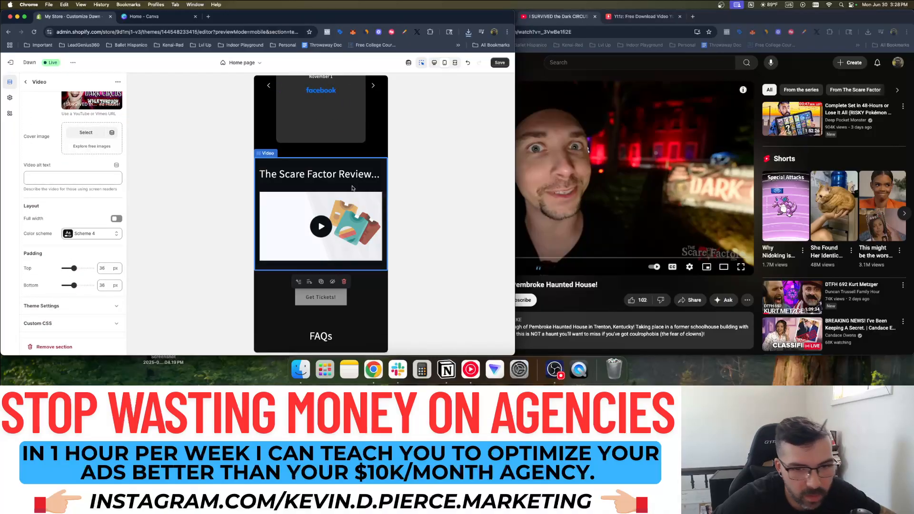
pyautogui.scroll(2, 353, 188)
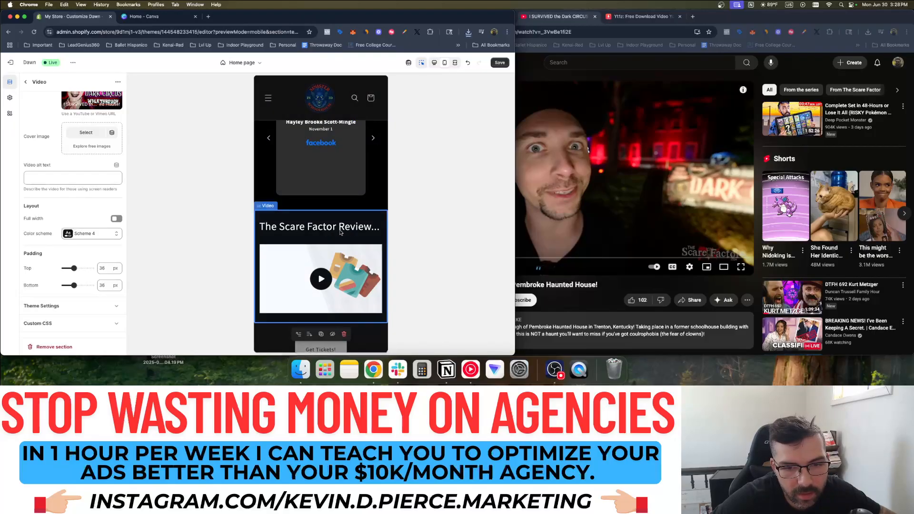
pyautogui.scroll(-2, 332, 272)
pyautogui.scroll(3, 72, 149)
pyautogui.scroll(-3, 73, 149)
# Save the homepage changes and recheck the video section's settings
pyautogui.click(26, 81)
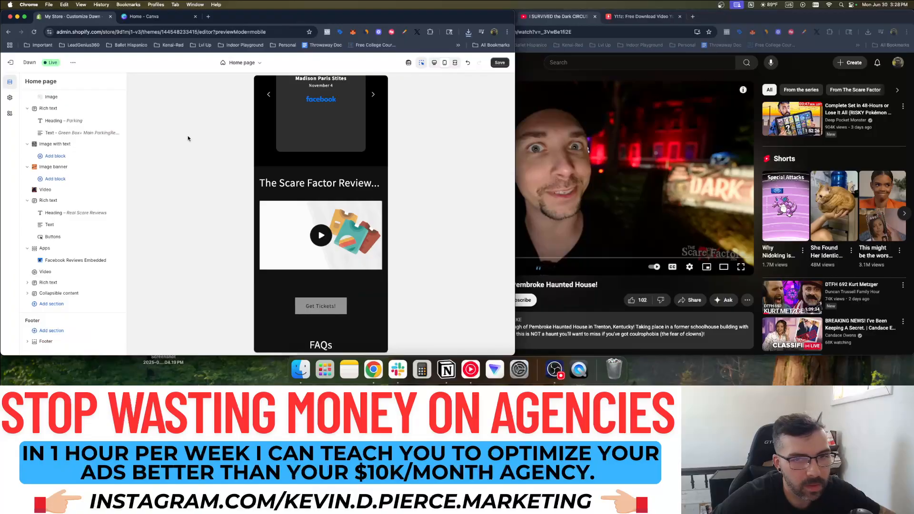
pyautogui.click(500, 63)
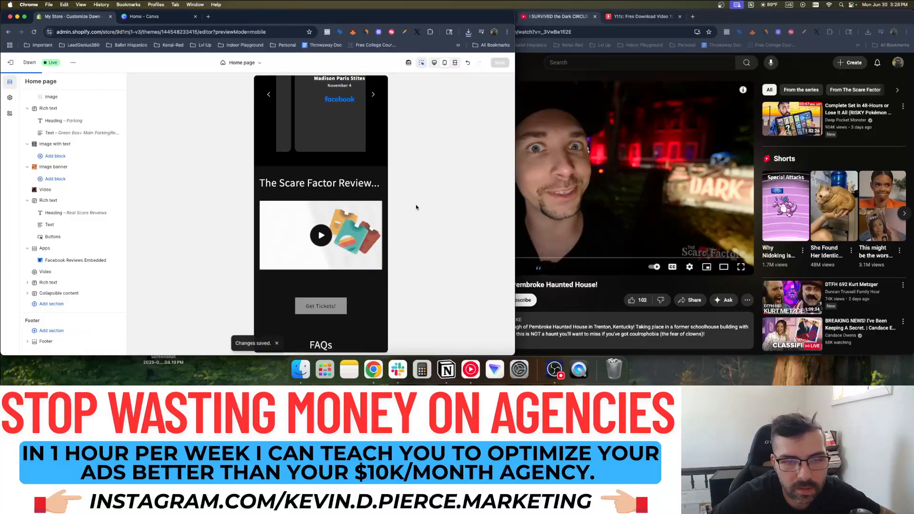
pyautogui.click(333, 226)
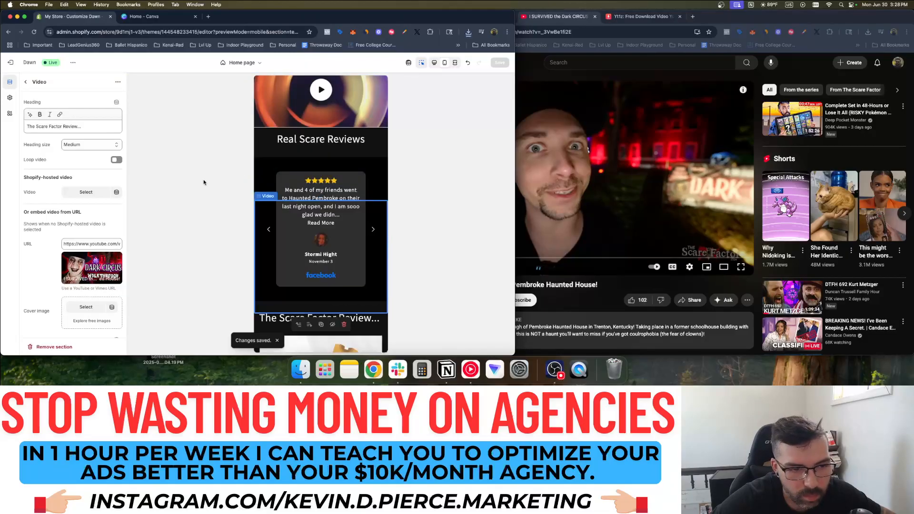
pyautogui.scroll(-4, 359, 260)
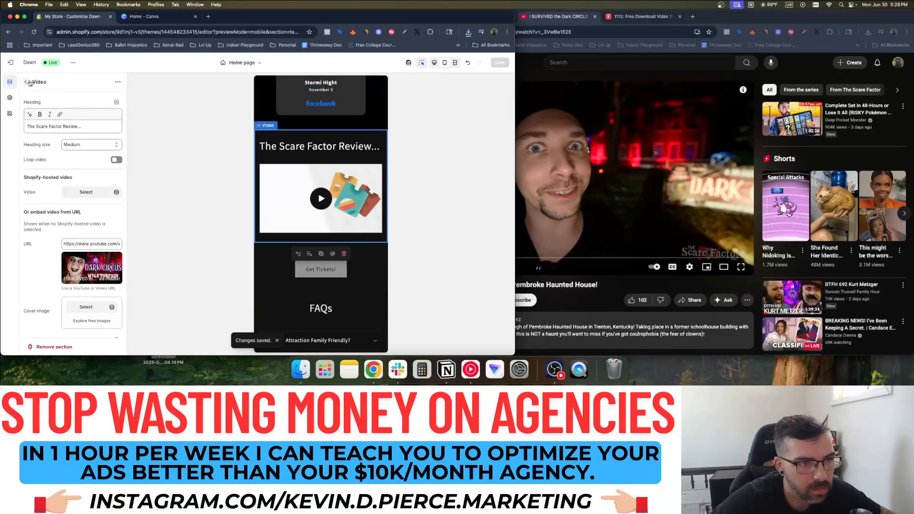
pyautogui.click(26, 82)
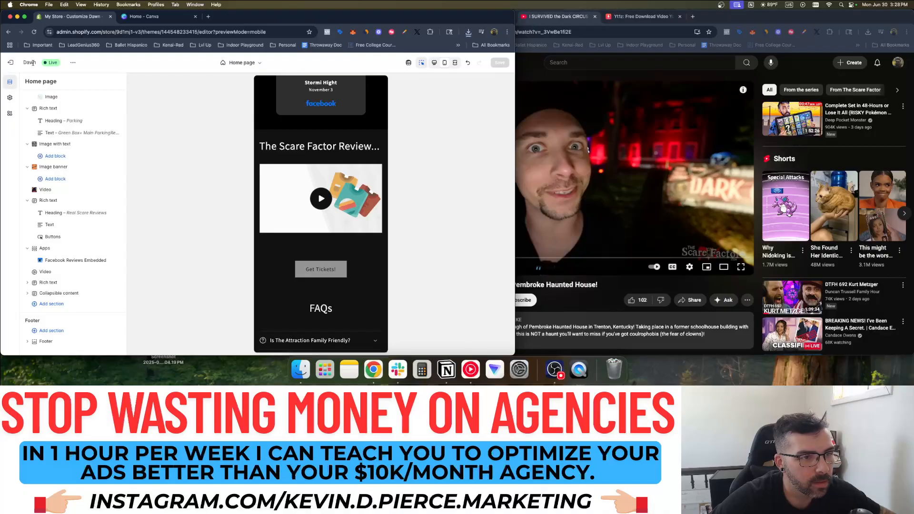
# Preview the Dawn store in mobile device mode and play the embedded walkthrough video
pyautogui.click(10, 62)
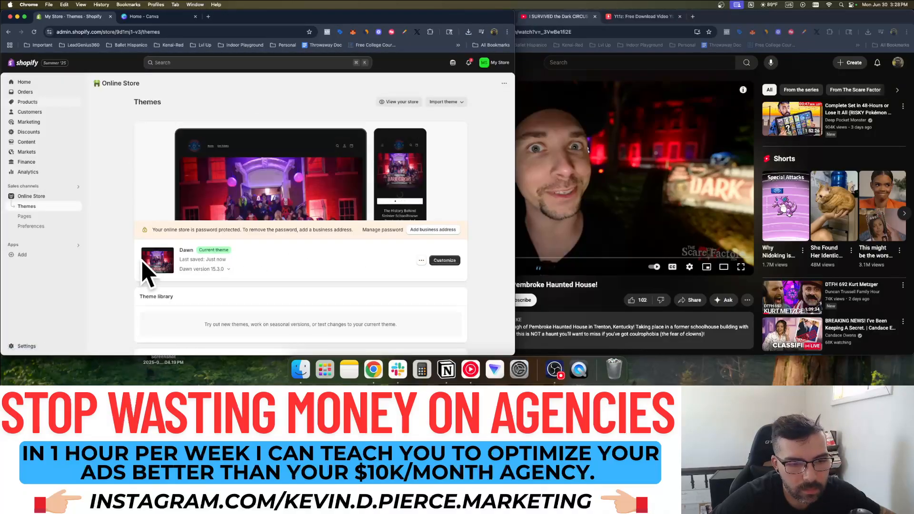
pyautogui.click(421, 261)
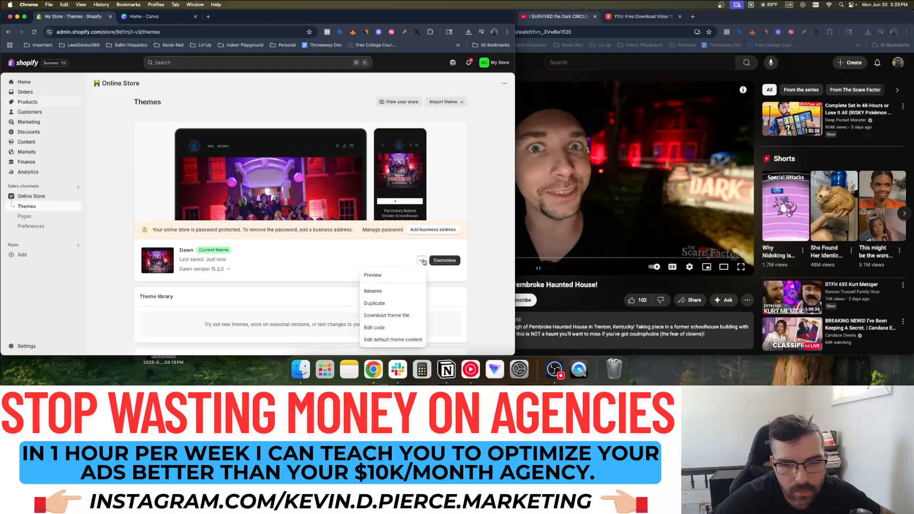
pyautogui.click(400, 276)
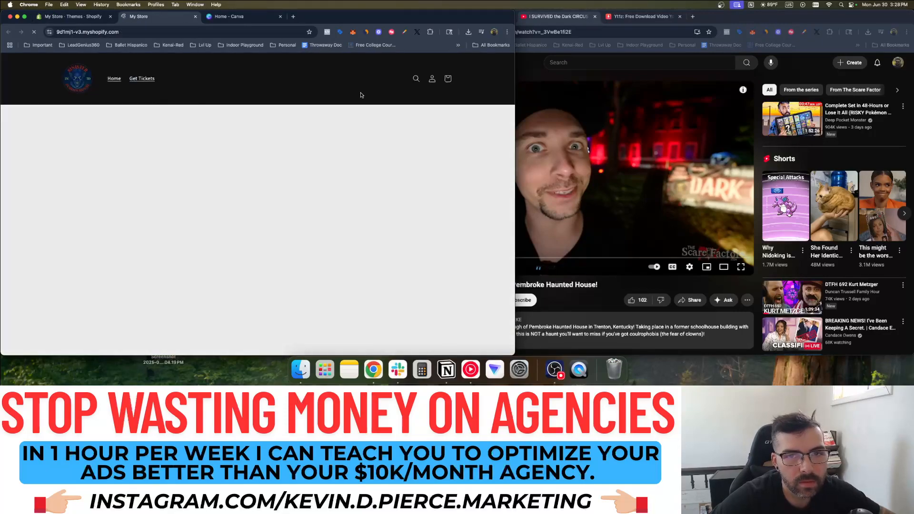
pyautogui.press('super+alt+i')
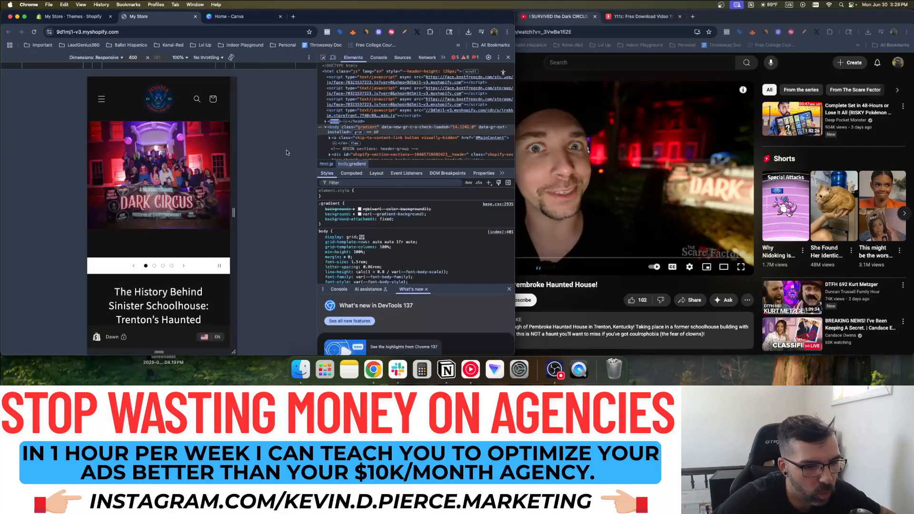
pyautogui.scroll(-15, 186, 186)
pyautogui.scroll(-5, 189, 181)
pyautogui.scroll(2, 186, 176)
pyautogui.scroll(-10, 183, 171)
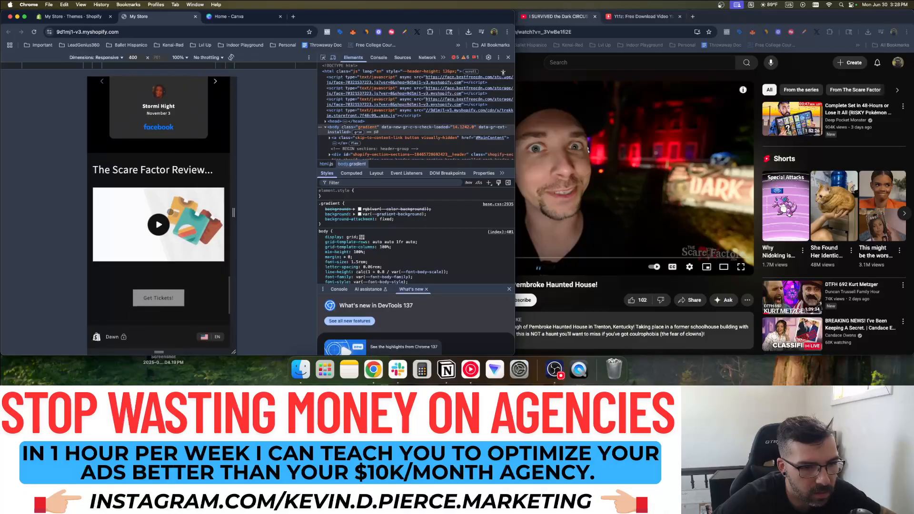
pyautogui.click(159, 225)
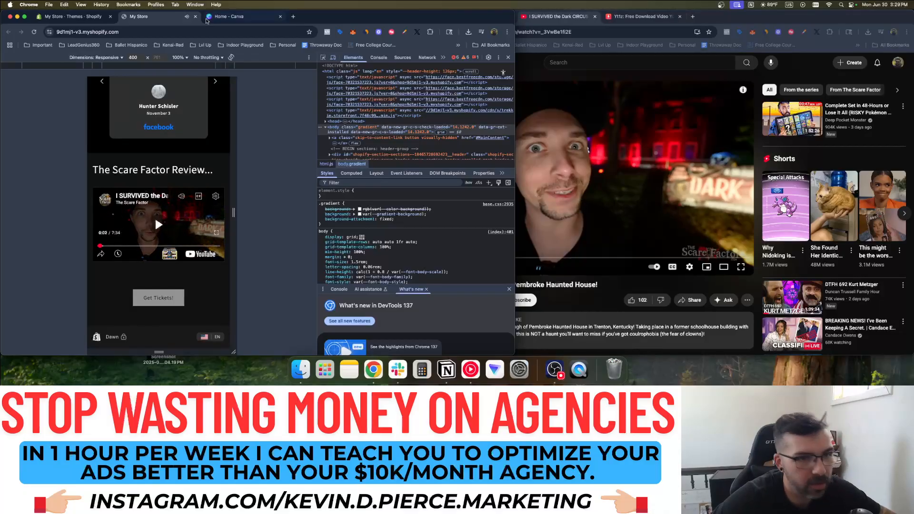
pyautogui.click(72, 16)
# Reopen Dawn for editing, select the Scare Factor video section, and dismiss the cover image picker
pyautogui.click(443, 261)
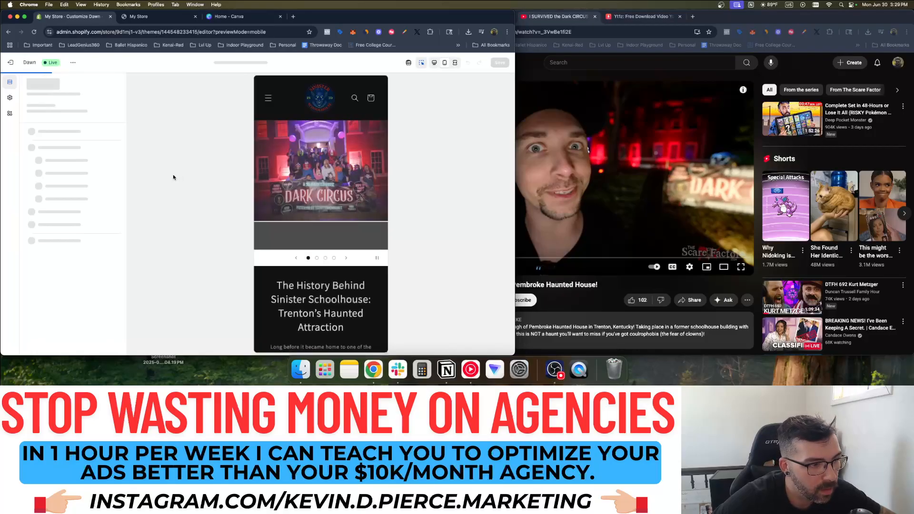
pyautogui.scroll(-20, 299, 245)
pyautogui.scroll(5, 300, 245)
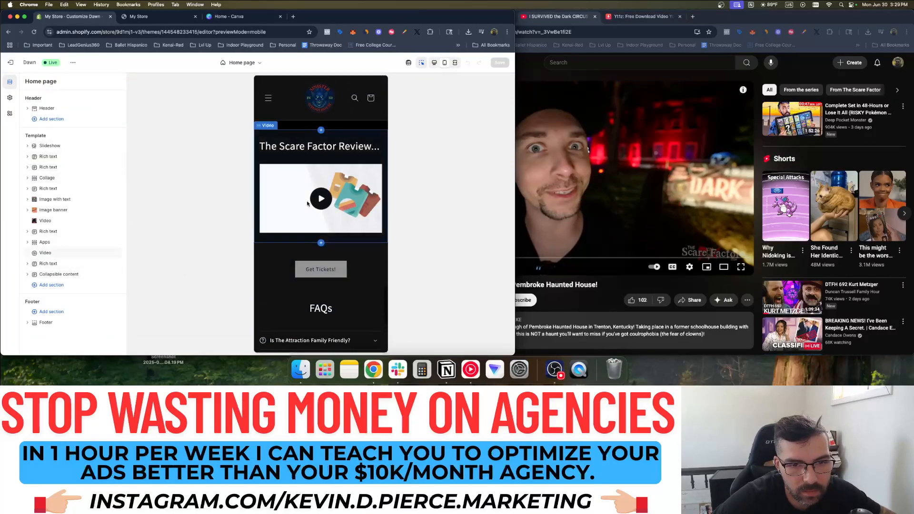
pyautogui.click(309, 206)
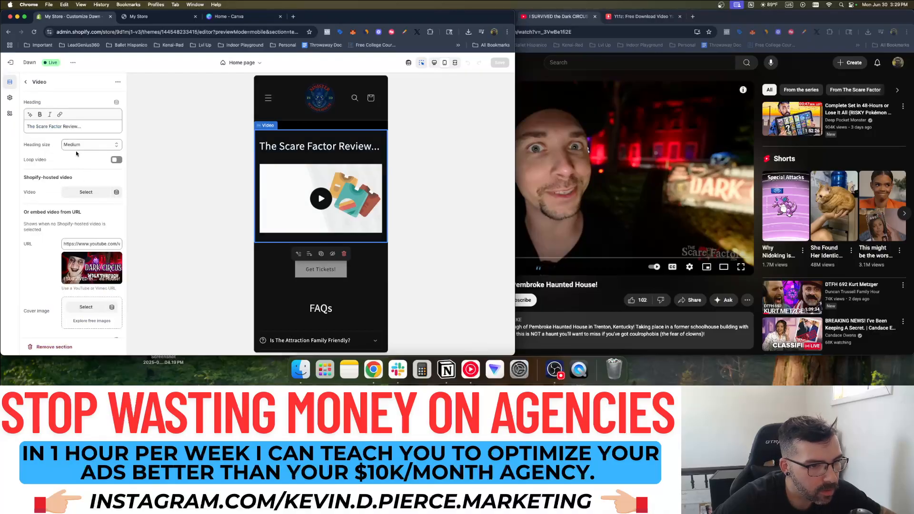
pyautogui.scroll(-2, 56, 241)
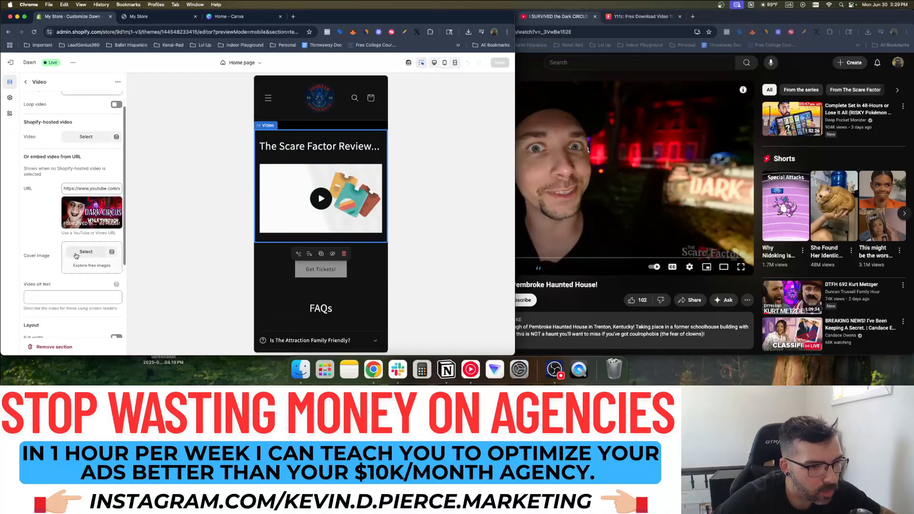
pyautogui.click(76, 253)
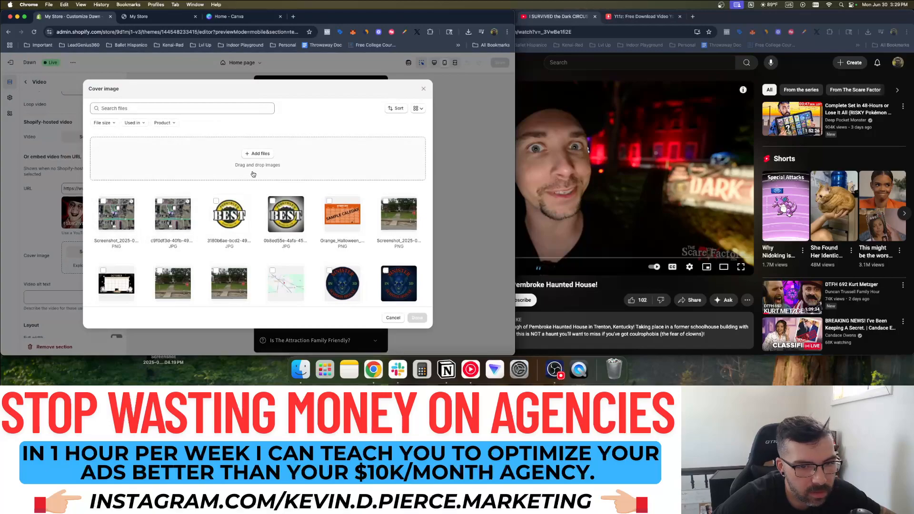
pyautogui.click(423, 91)
pyautogui.click(669, 56)
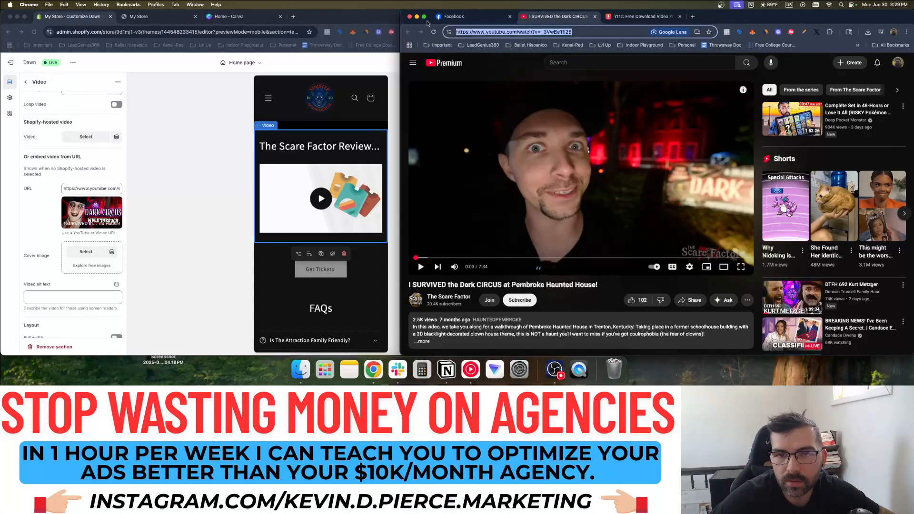
# Reload the walkthrough page and open The Scare Factor channel's Videos tab
pyautogui.click(493, 33)
pyautogui.press('Return')
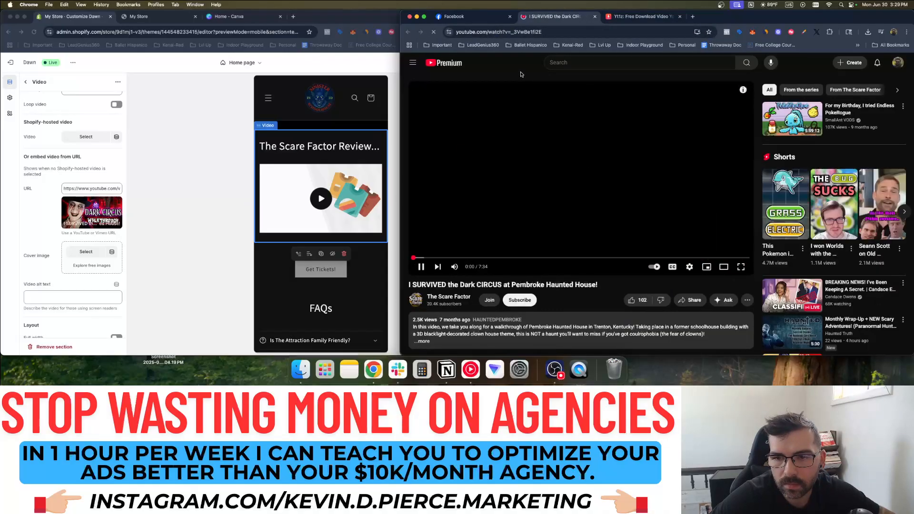
pyautogui.scroll(-3, 533, 271)
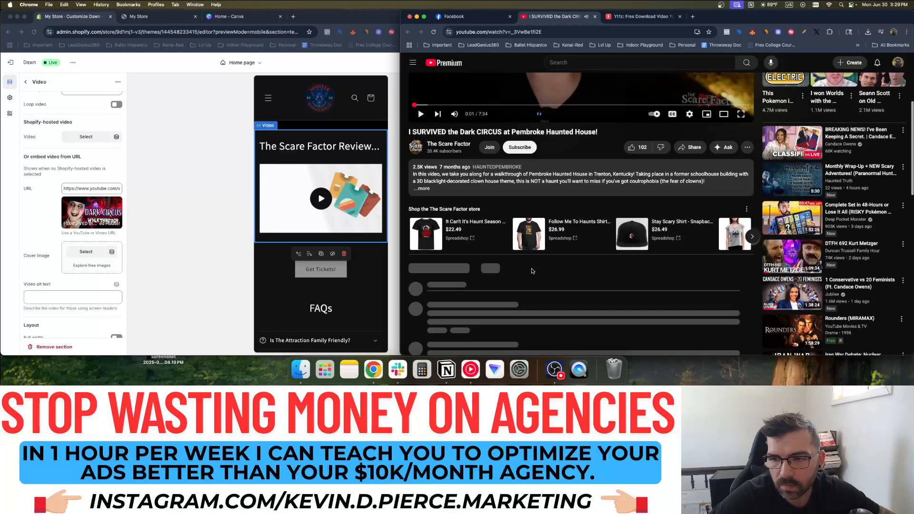
pyautogui.scroll(3, 533, 271)
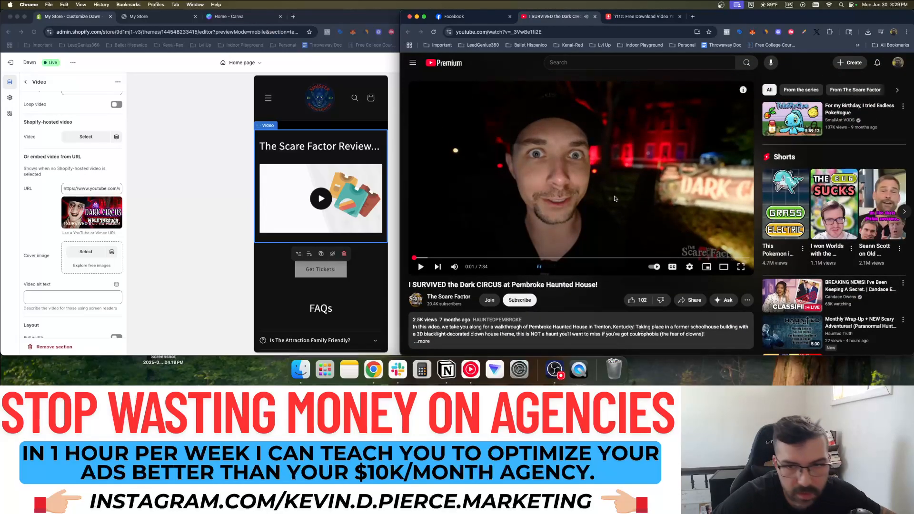
pyautogui.click(449, 298)
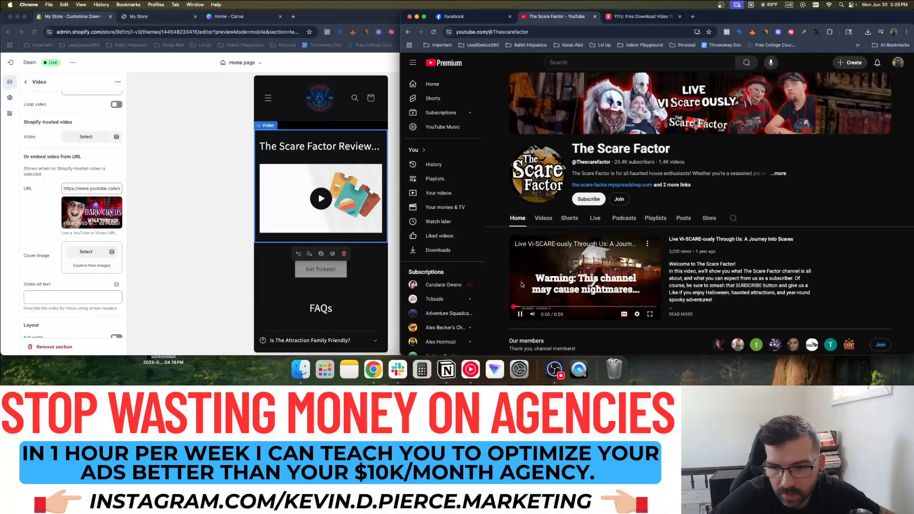
pyautogui.click(543, 218)
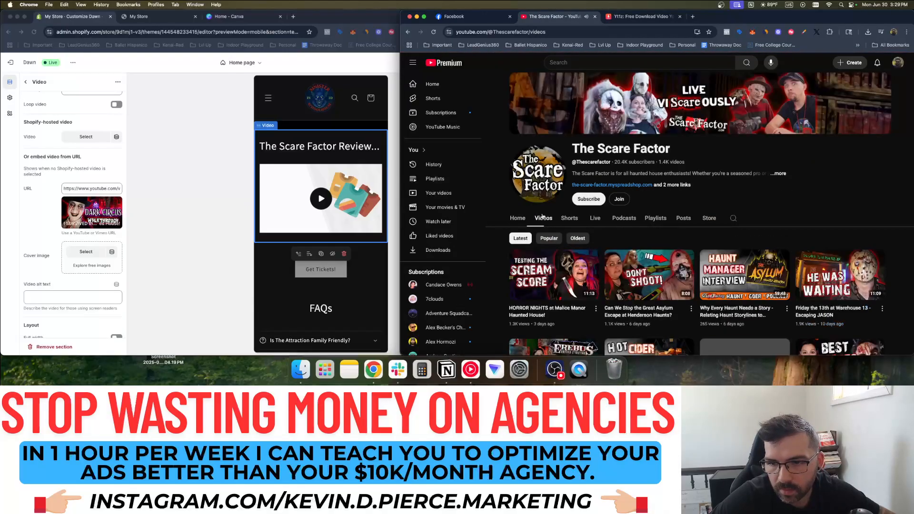
# Scroll through the channel's uploads looking for the Dark Circus video, then back up
pyautogui.scroll(-3, 632, 245)
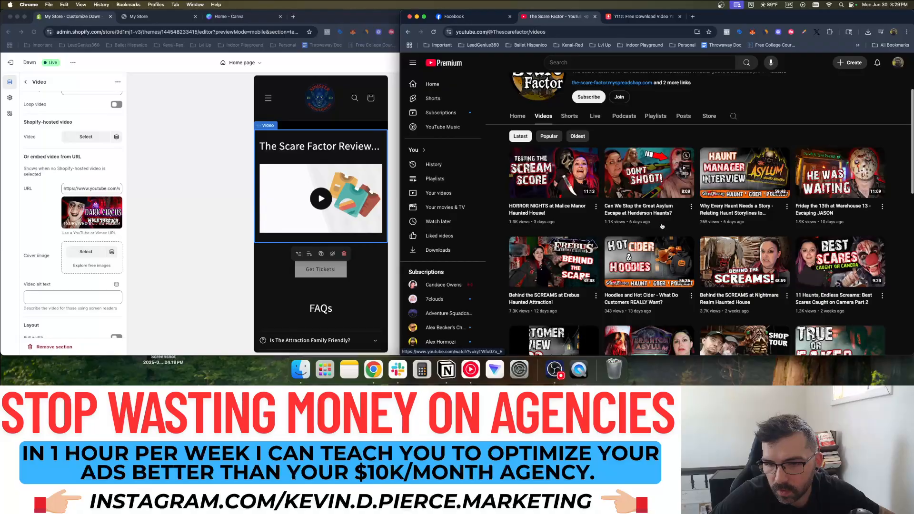
pyautogui.scroll(-10, 543, 136)
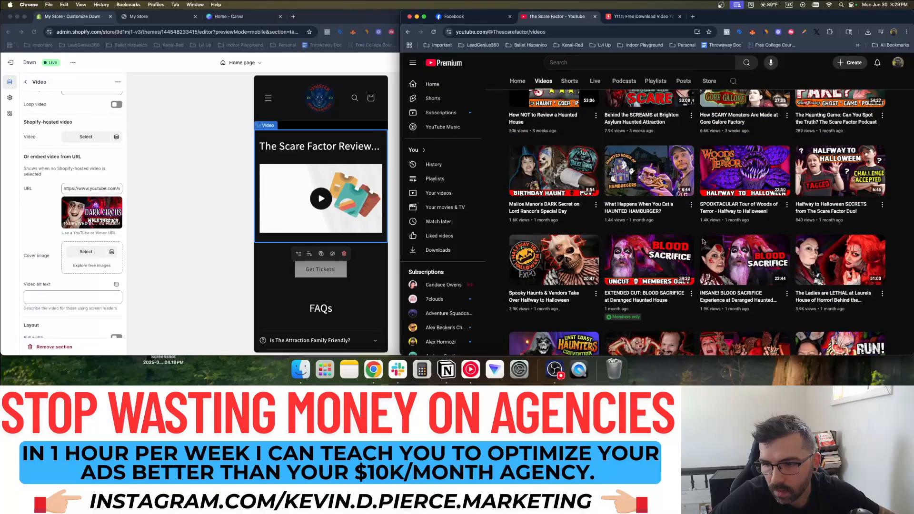
pyautogui.scroll(-10, 703, 242)
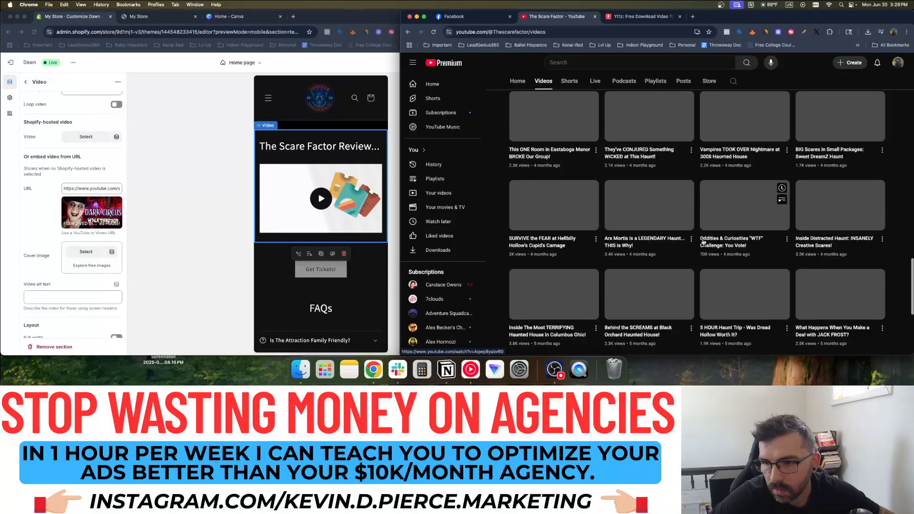
pyautogui.scroll(-10, 703, 242)
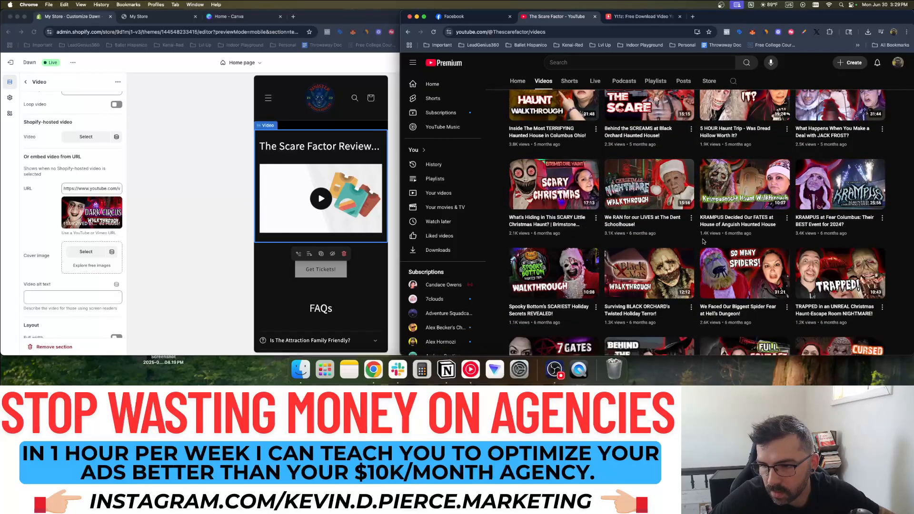
pyautogui.scroll(-10, 703, 242)
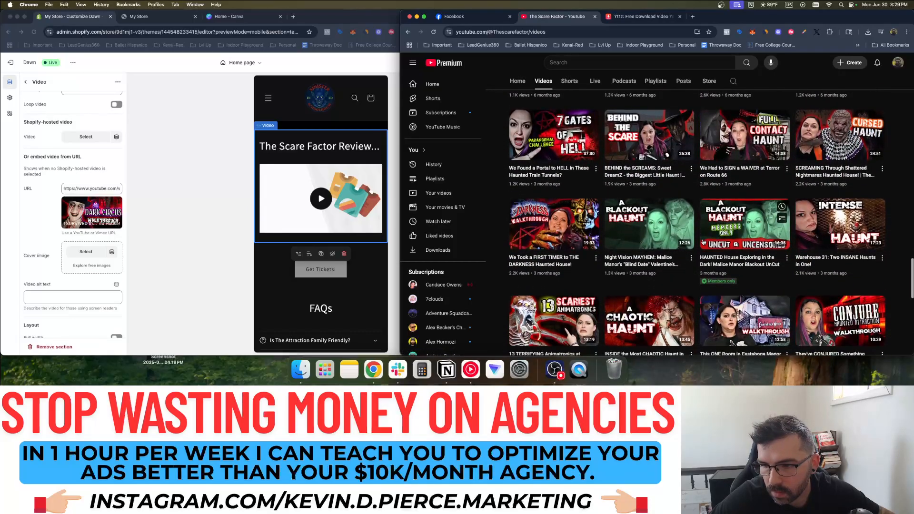
pyautogui.scroll(-1, 703, 242)
pyautogui.scroll(15, 685, 249)
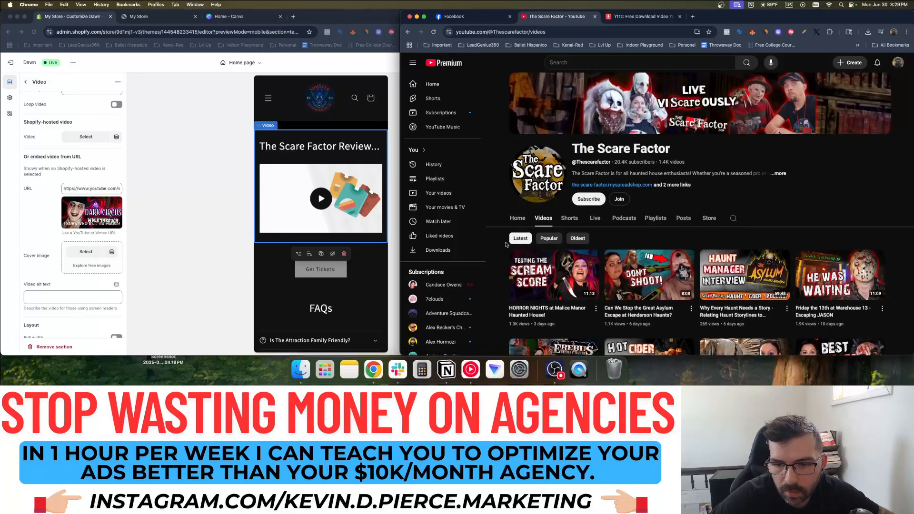
pyautogui.scroll(-10, 625, 268)
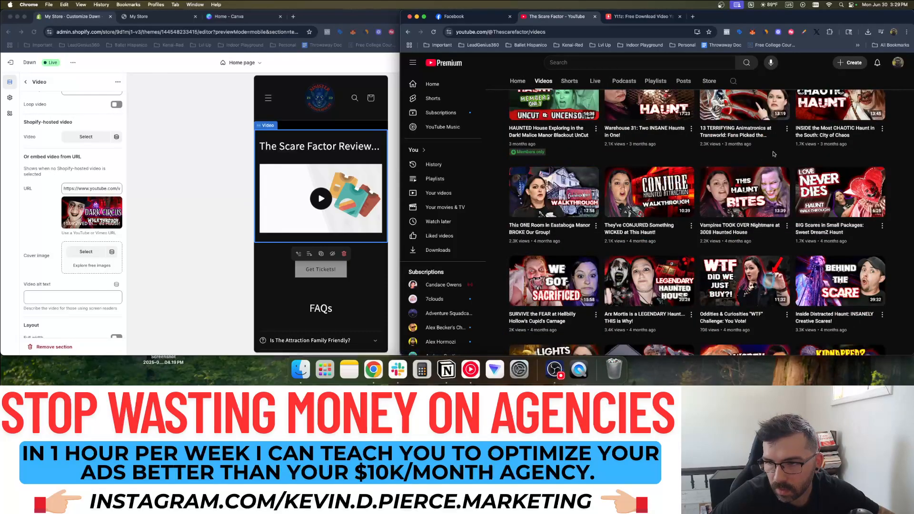
pyautogui.scroll(-3, 735, 231)
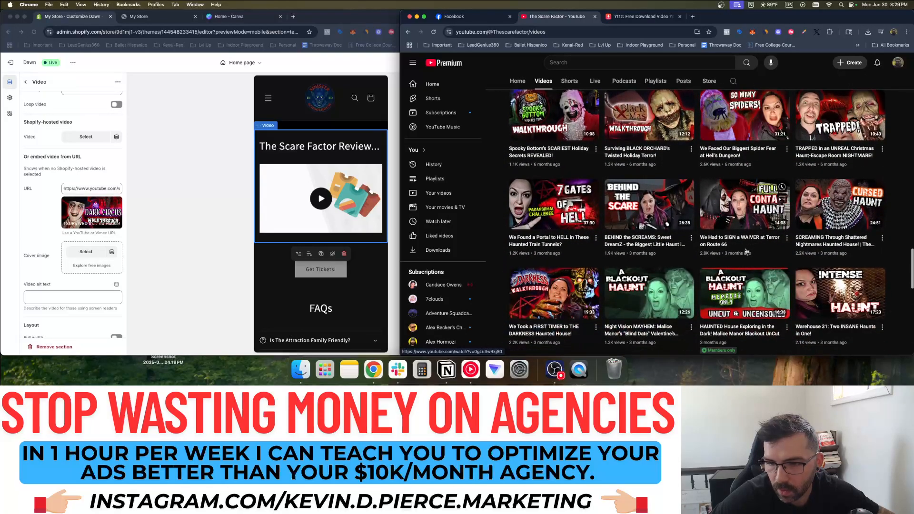
pyautogui.scroll(-5, 673, 254)
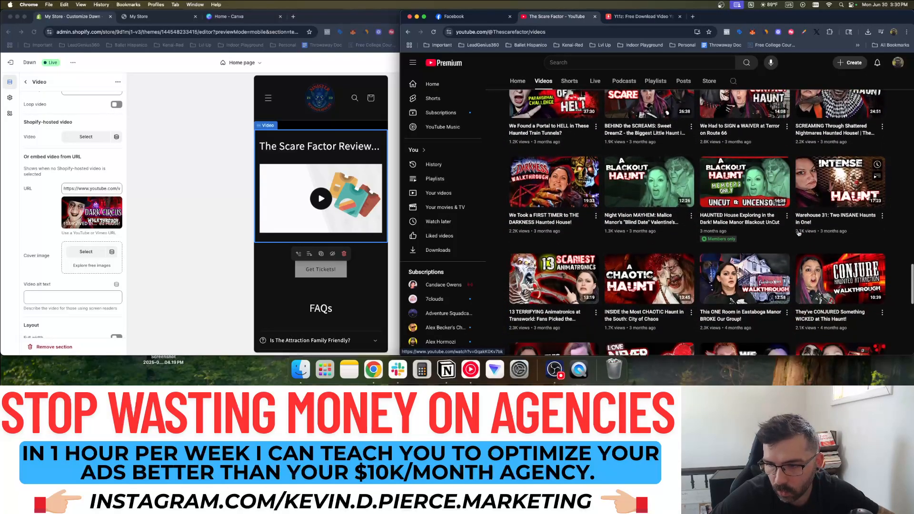
pyautogui.scroll(-3, 797, 273)
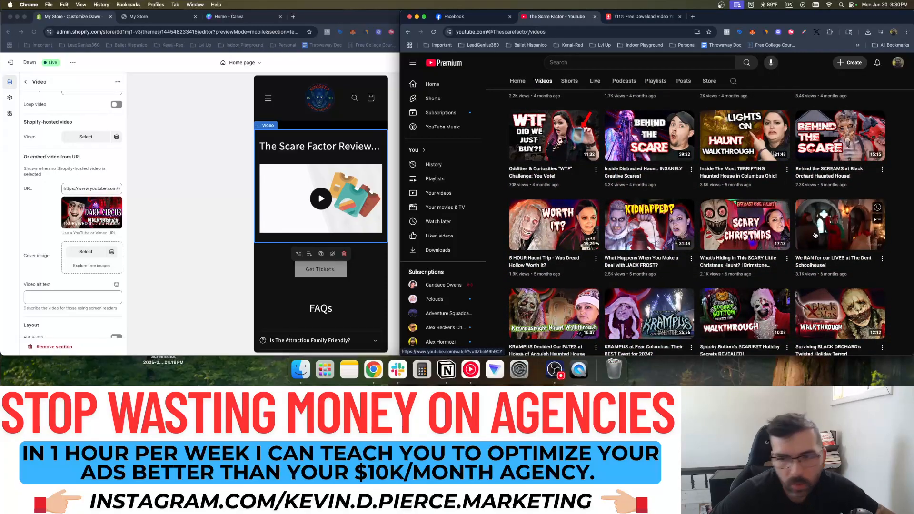
pyautogui.scroll(-1, 815, 235)
pyautogui.scroll(-5, 814, 235)
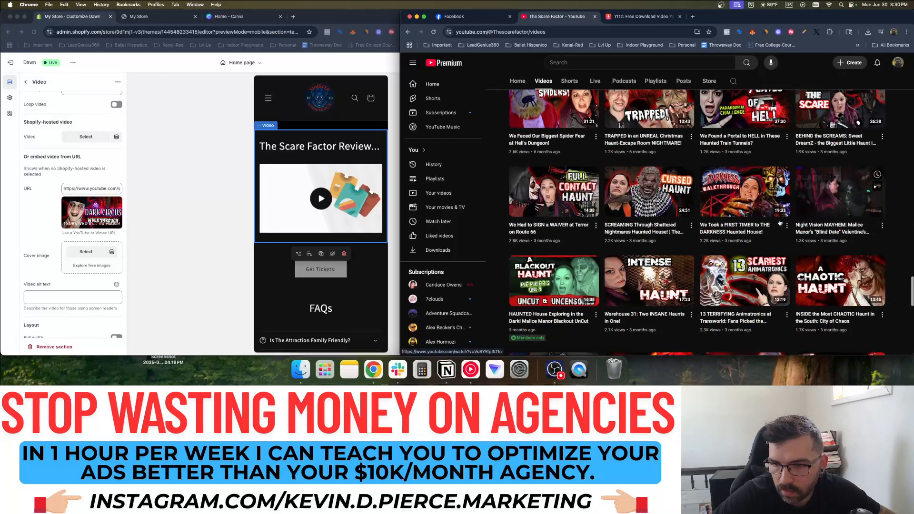
pyautogui.scroll(-5, 811, 237)
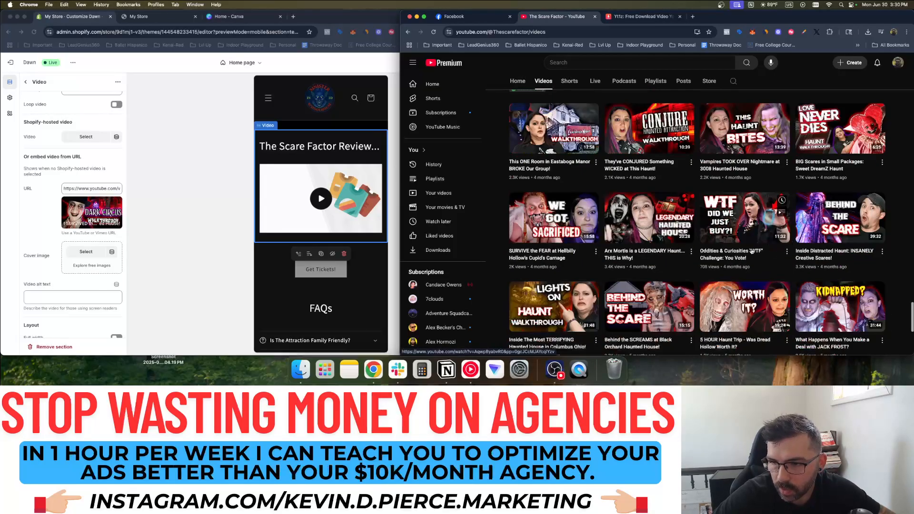
pyautogui.scroll(-5, 771, 243)
pyautogui.scroll(-2, 735, 250)
pyautogui.scroll(-3, 736, 249)
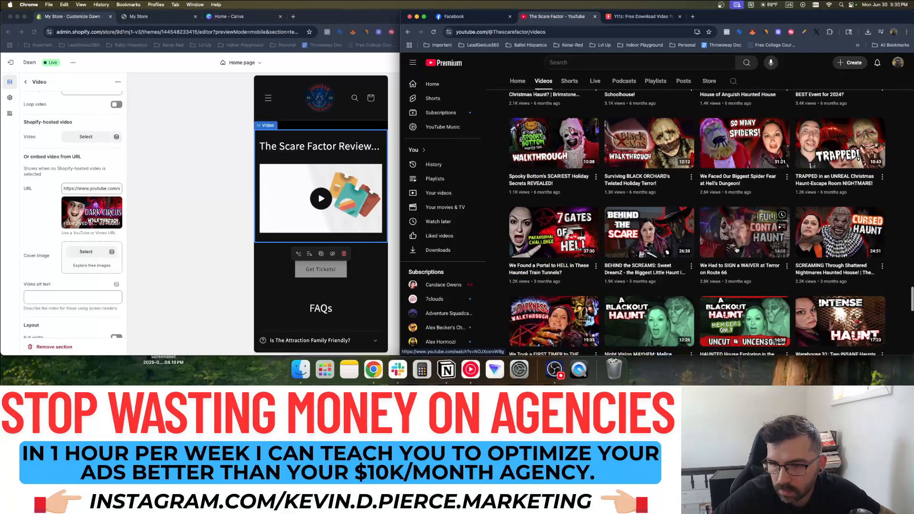
pyautogui.scroll(10, 691, 221)
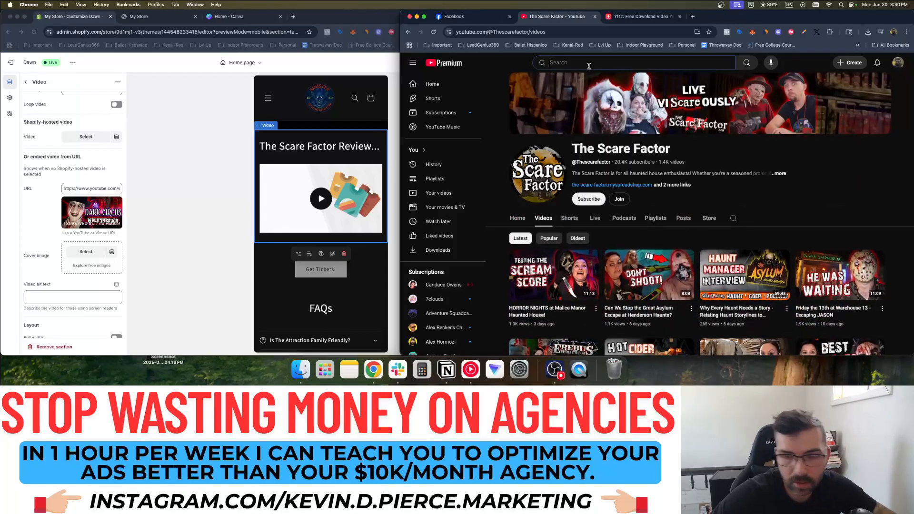
# Search YouTube for 'the scare factor dark circus' and screenshot the top result's Dark Circus Walkthrough thumbnail
pyautogui.click(615, 63)
pyautogui.write('the scare rev')
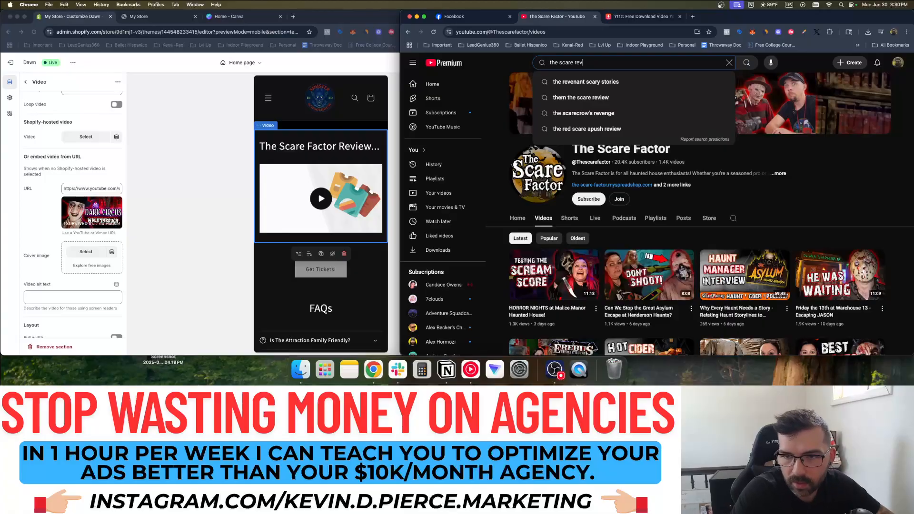
pyautogui.press('BackSpace')
pyautogui.press('BackSpace')
pyautogui.press('BackSpace')
pyautogui.press('BackSpace')
pyautogui.write('factor')
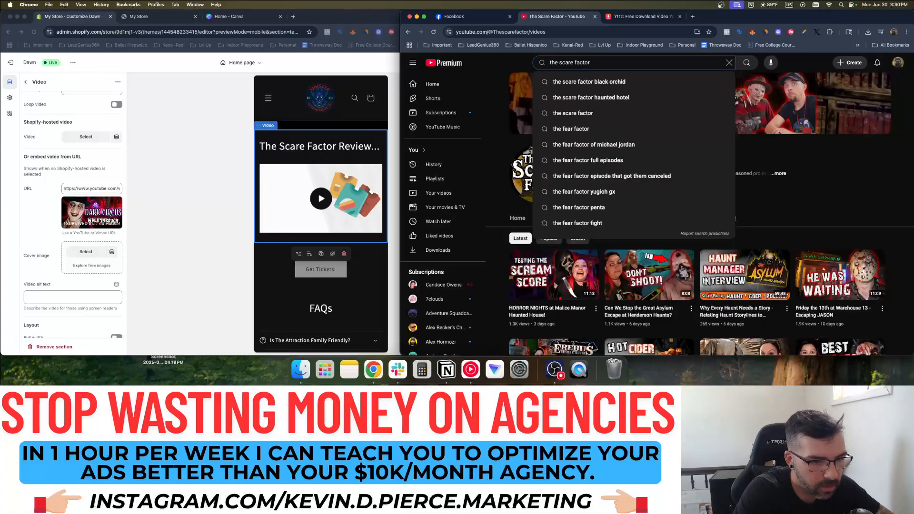
pyautogui.write(' dark circus')
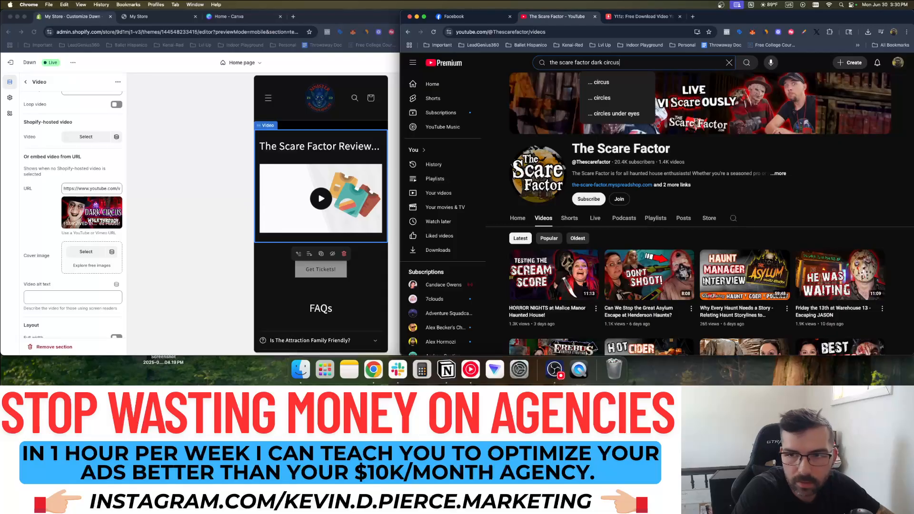
pyautogui.press('Return')
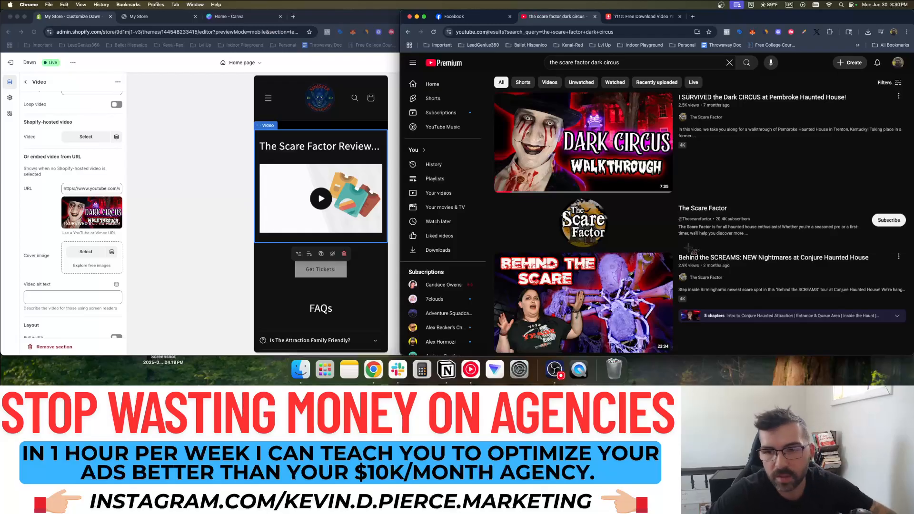
pyautogui.moveTo(496, 94); pyautogui.dragTo(672, 192)
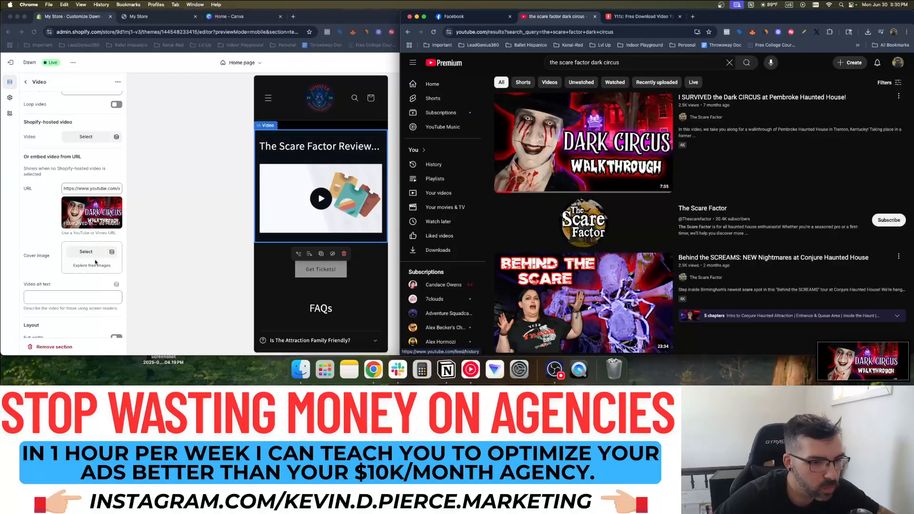
# Upload the latest Dark Circus Walkthrough screenshot as the Scare Factor video cover and save the homepage
pyautogui.click(95, 263)
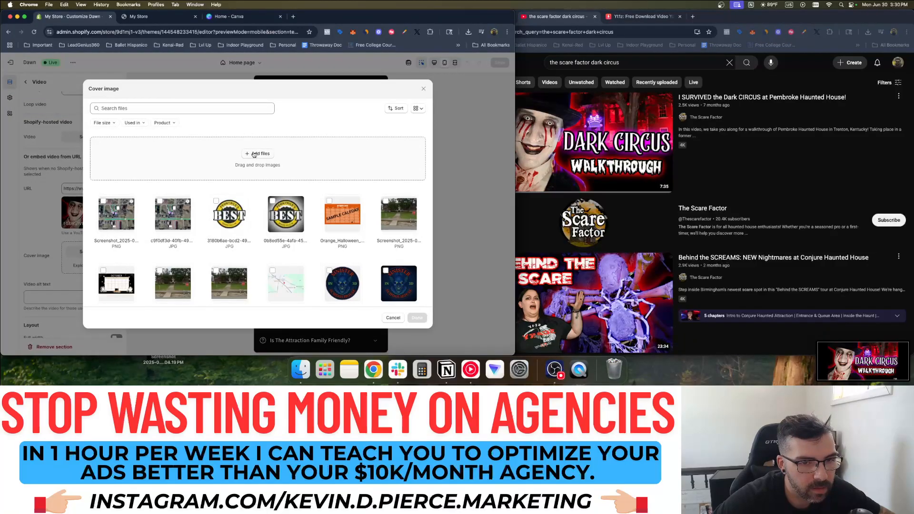
pyautogui.click(257, 154)
pyautogui.click(154, 80)
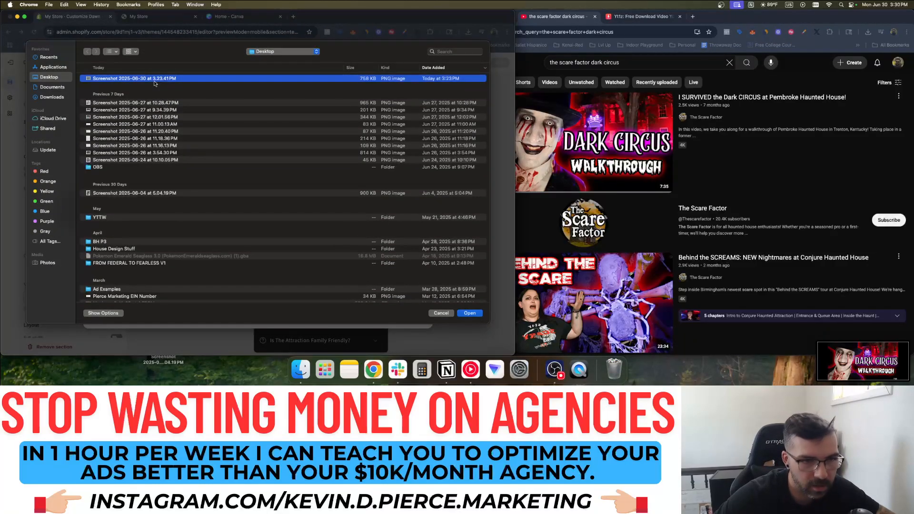
pyautogui.doubleClick(132, 79)
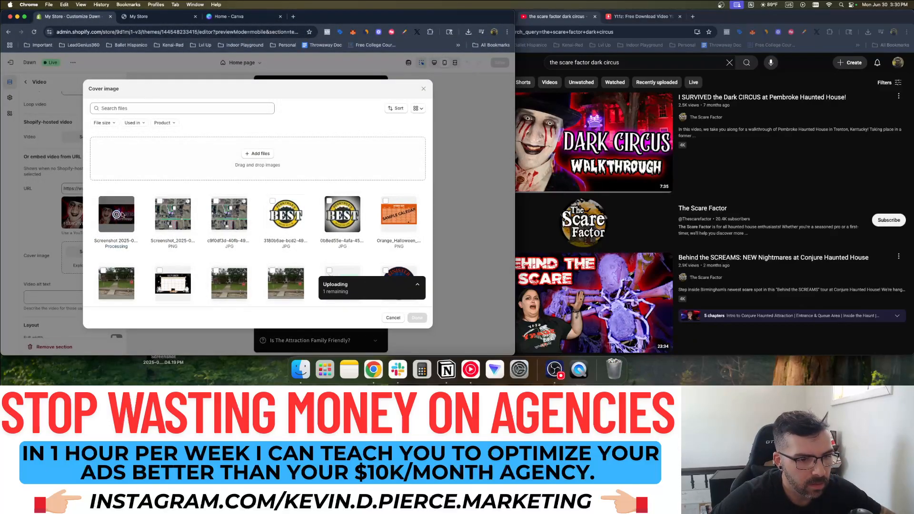
pyautogui.click(417, 318)
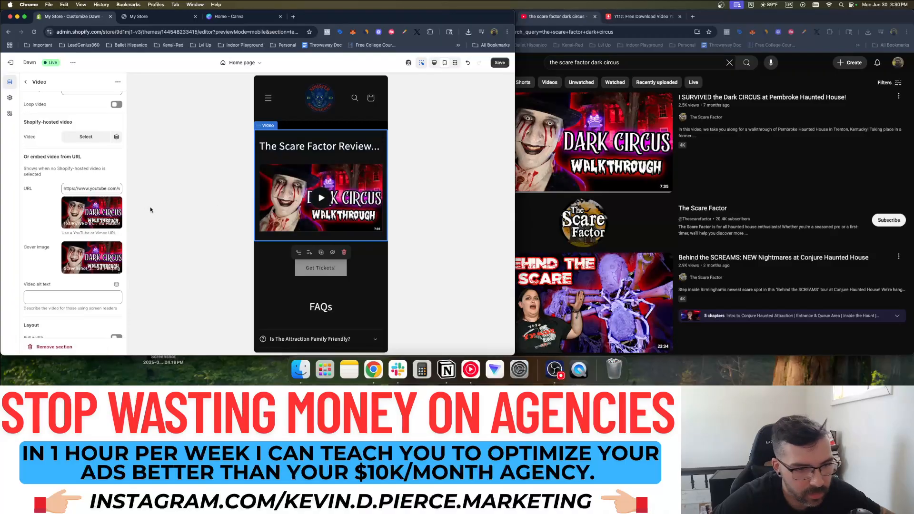
pyautogui.click(500, 64)
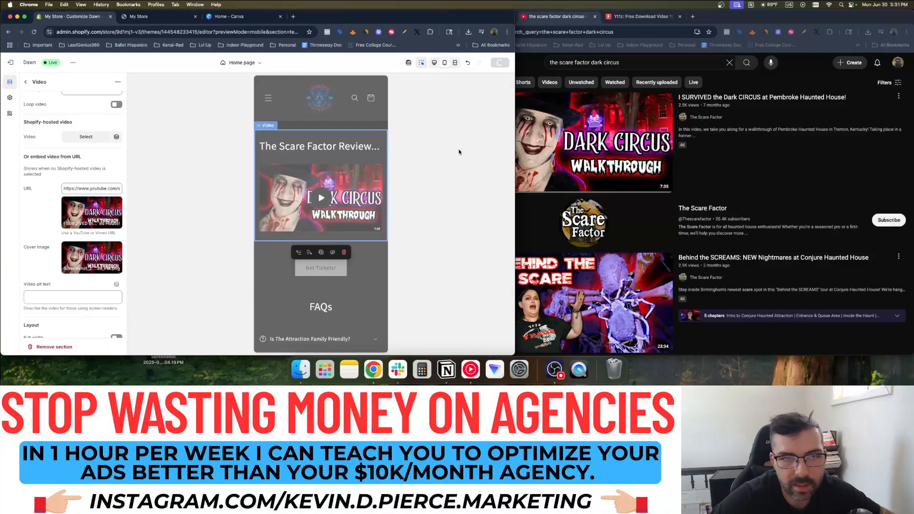
pyautogui.click(572, 19)
pyautogui.click(469, 17)
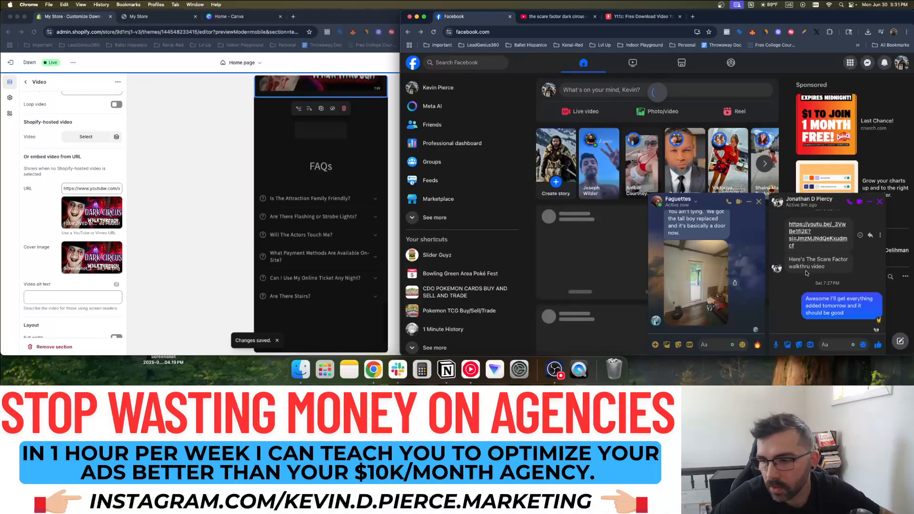
pyautogui.scroll(3, 809, 270)
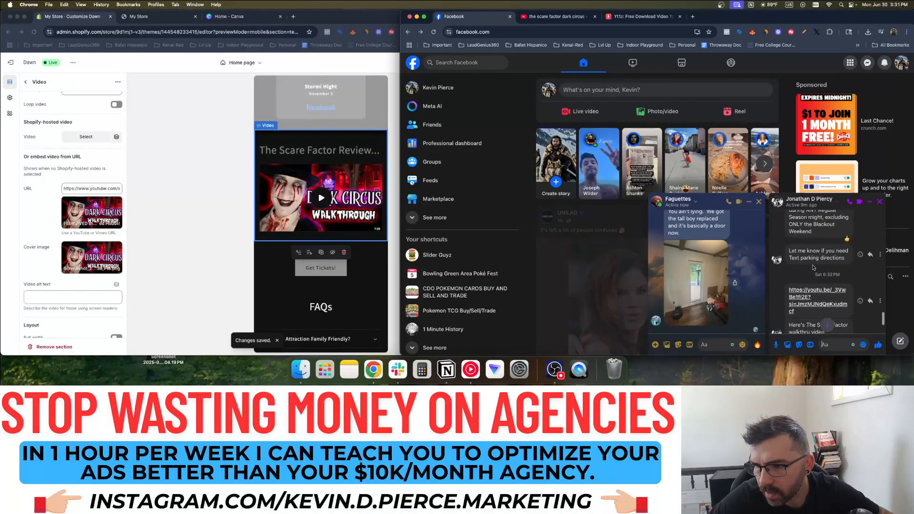
pyautogui.scroll(5, 813, 268)
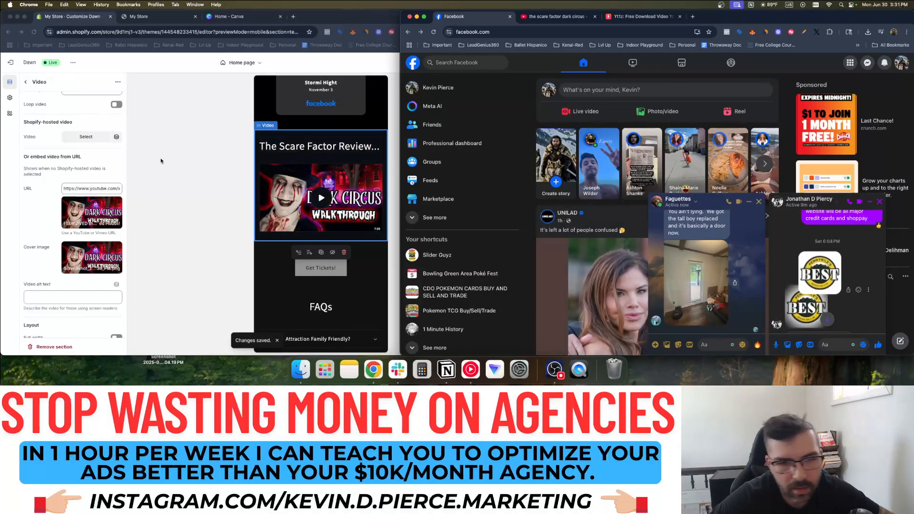
pyautogui.click(153, 151)
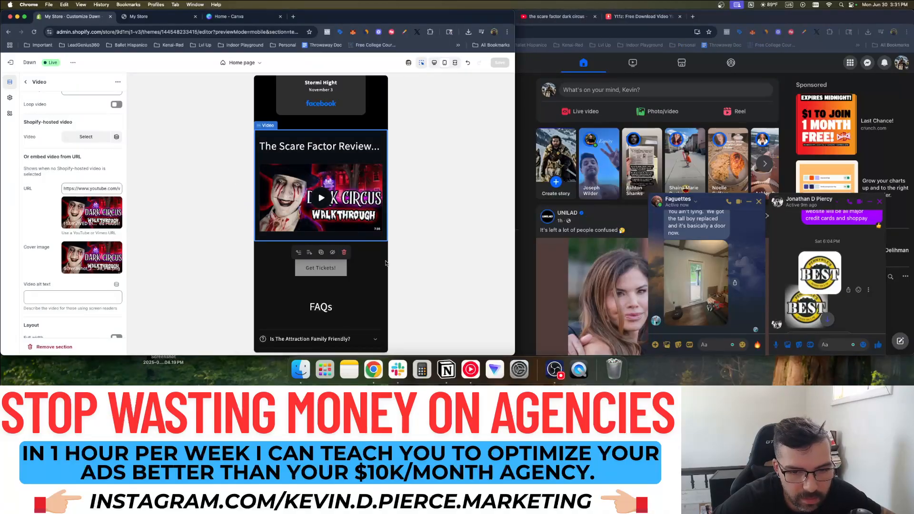
pyautogui.scroll(-5, 385, 263)
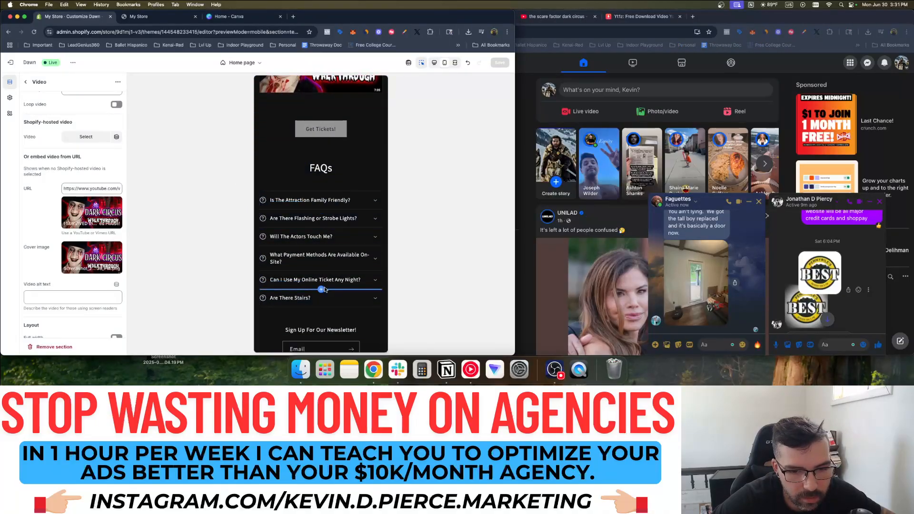
pyautogui.scroll(4, 321, 286)
pyautogui.scroll(-15, 319, 280)
pyautogui.scroll(10, 305, 265)
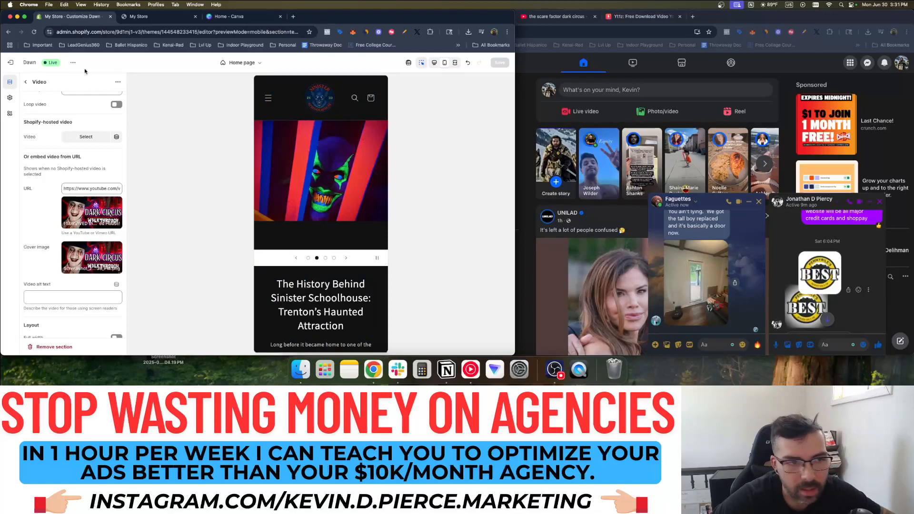
# Exit the theme editor back to Themes and go to the store's Products page
pyautogui.click(10, 62)
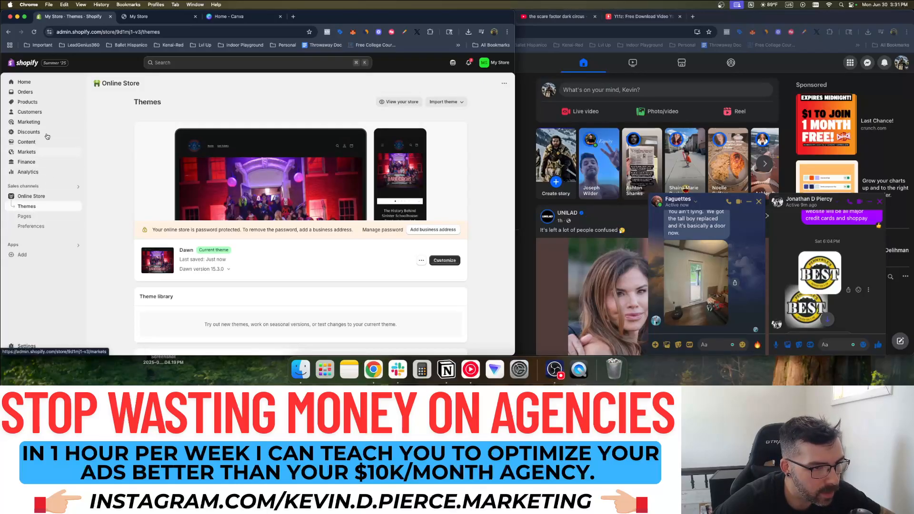
pyautogui.click(30, 102)
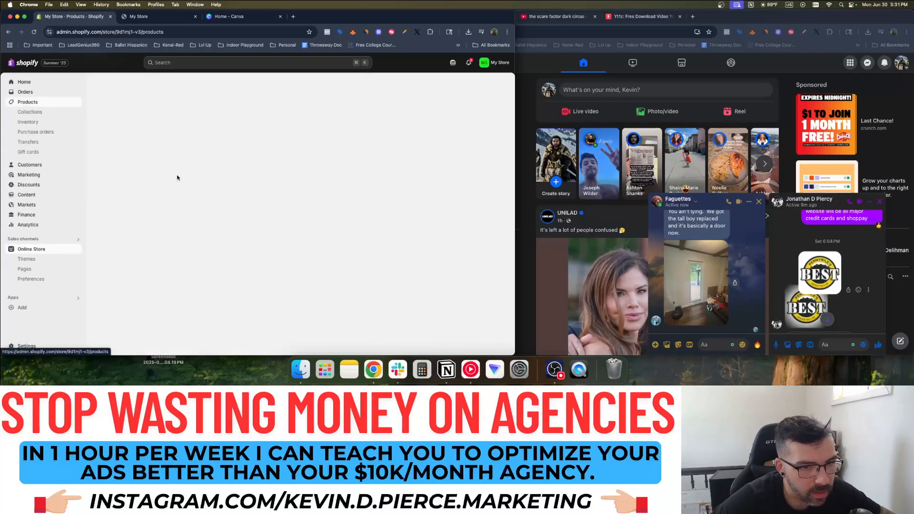
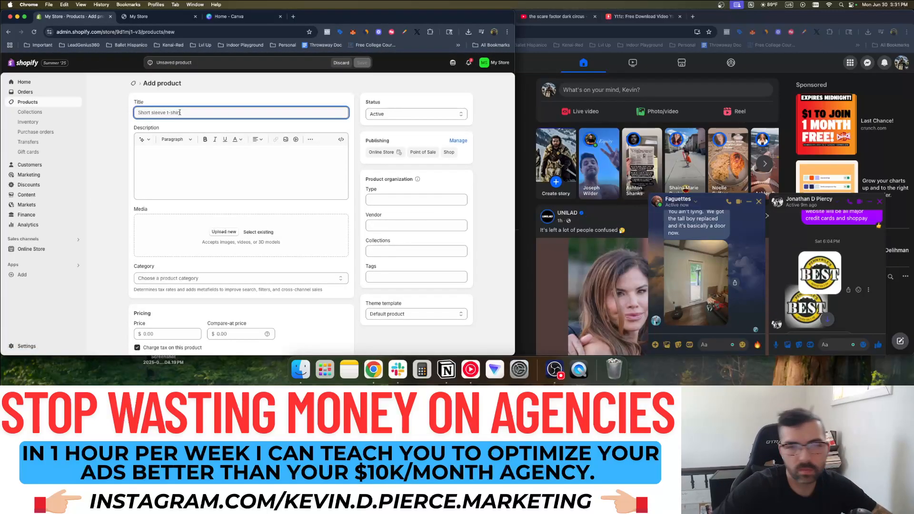
# Go back to the Products page, then to the store admin Home page
pyautogui.click(9, 33)
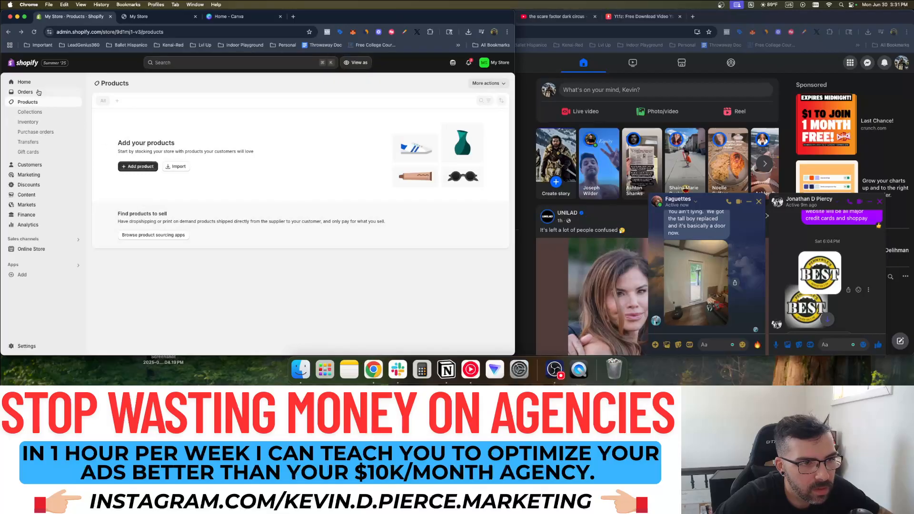
pyautogui.click(29, 84)
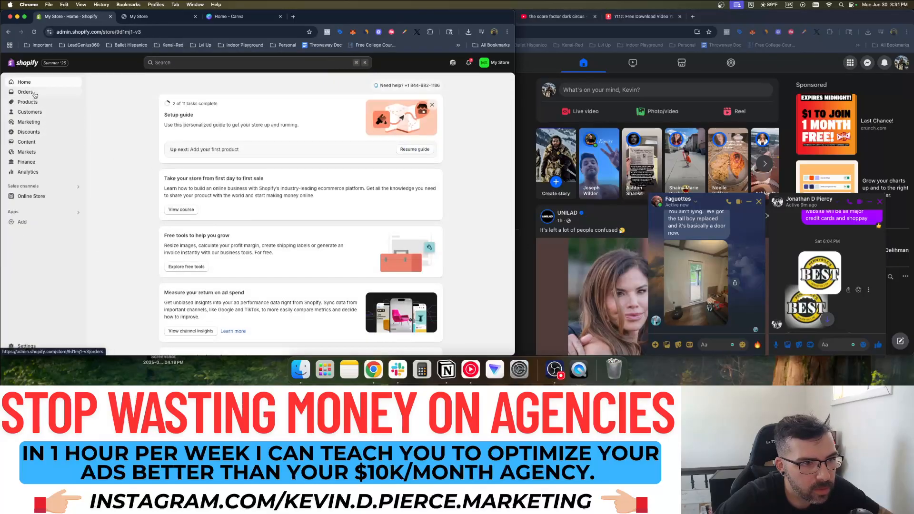
pyautogui.scroll(10, 822, 296)
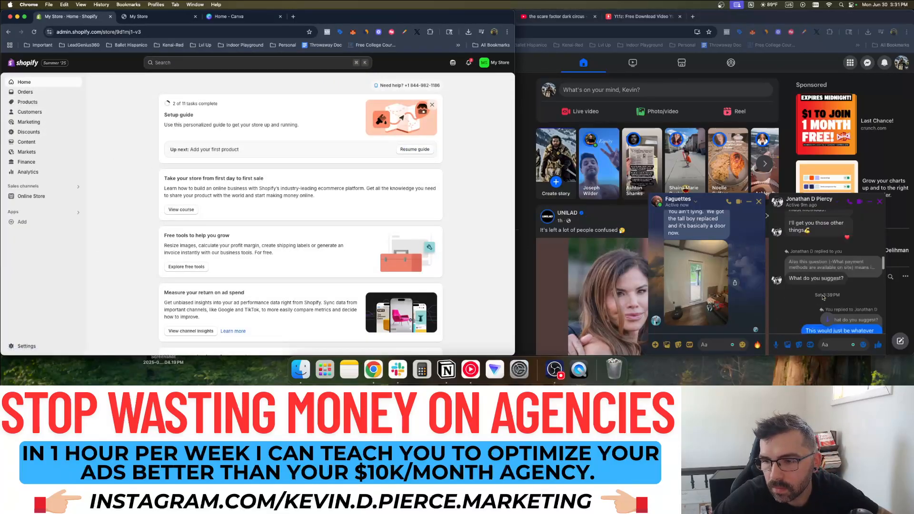
pyautogui.scroll(10, 823, 296)
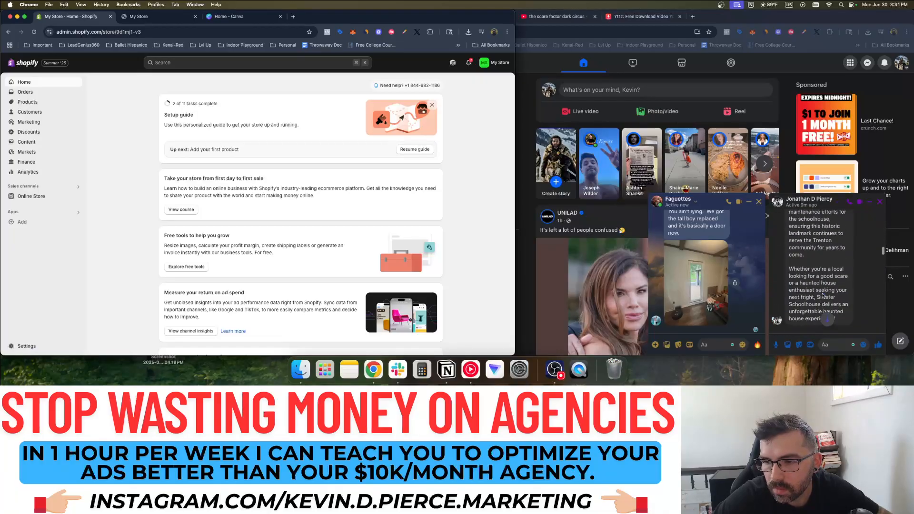
# Search Facebook for 'sinis', then return to the Shopify Products page
pyautogui.click(548, 81)
pyautogui.click(473, 65)
pyautogui.write('sini')
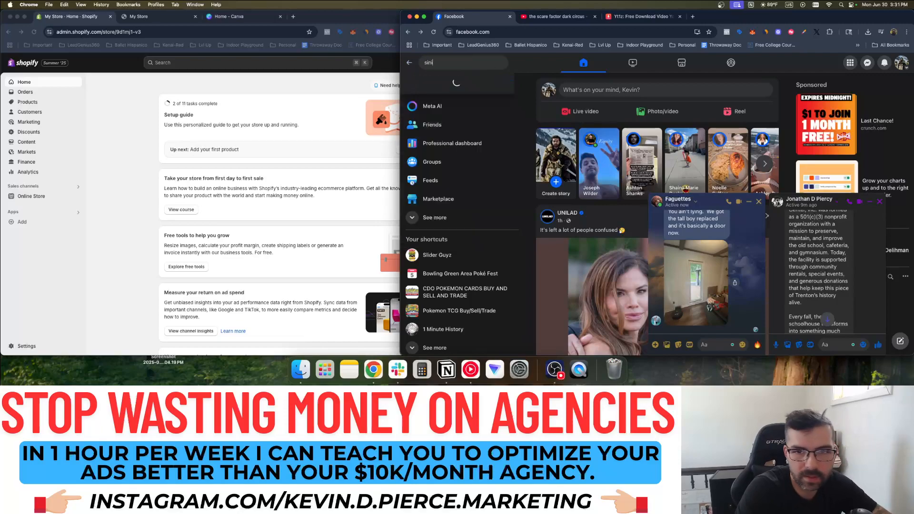
pyautogui.write('ster')
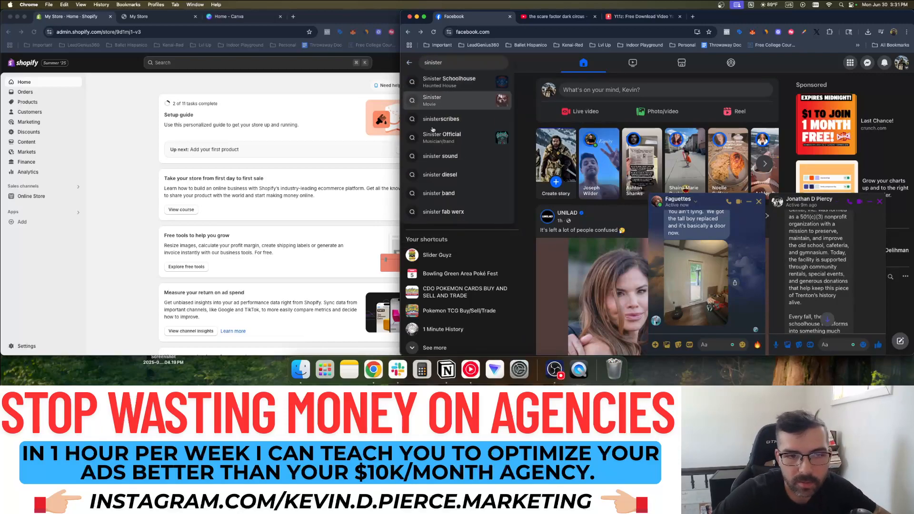
pyautogui.click(179, 178)
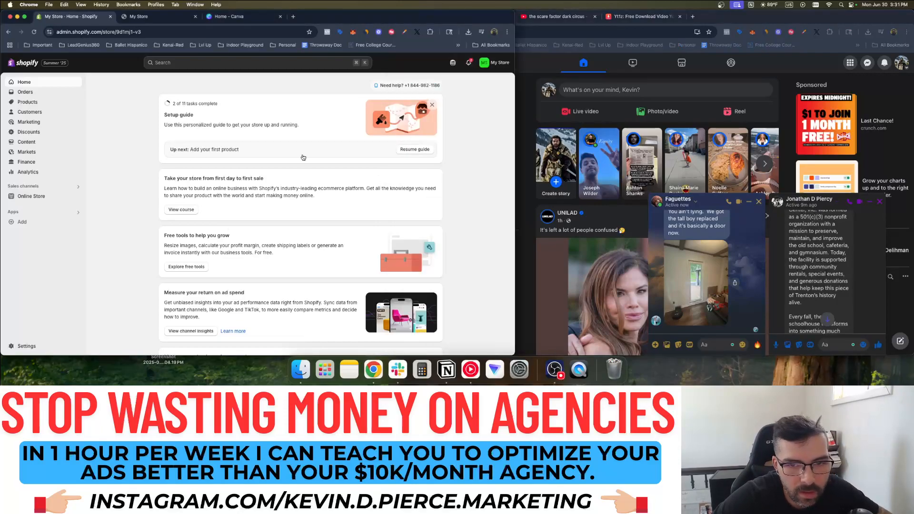
pyautogui.click(27, 101)
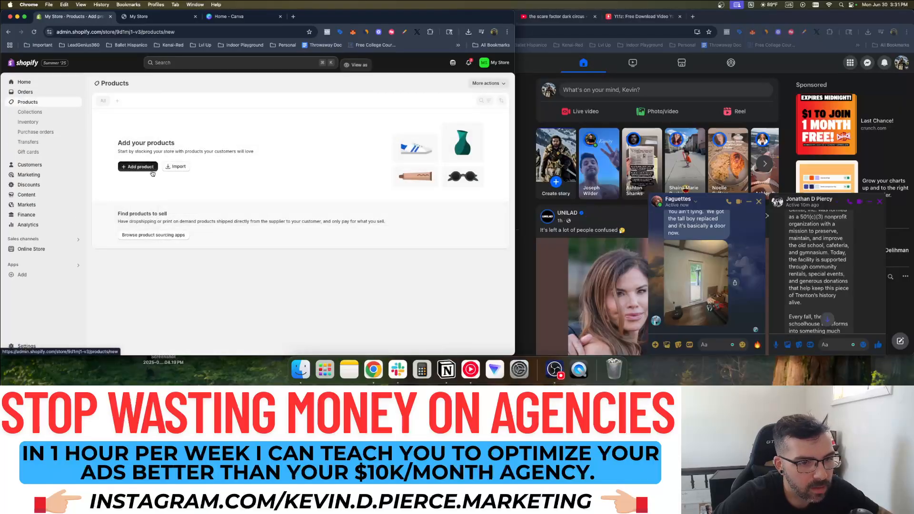
# Add a new product titled 'Sinister SchoolHouse Ticket'
pyautogui.click(141, 168)
pyautogui.click(160, 112)
pyautogui.write('Sinister SchoolHouse Ticket')
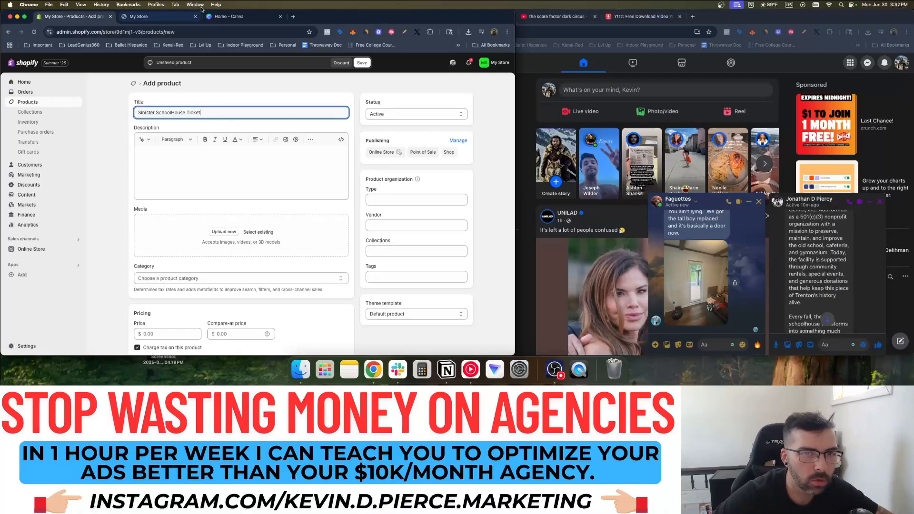
# Search Canva templates for 'haunted house ticket'
pyautogui.click(233, 17)
pyautogui.click(198, 138)
pyautogui.write('haunted house ticket')
# Browse the haunted house ticket template results and preview the Nightmare Manor ticket
pyautogui.press('Return')
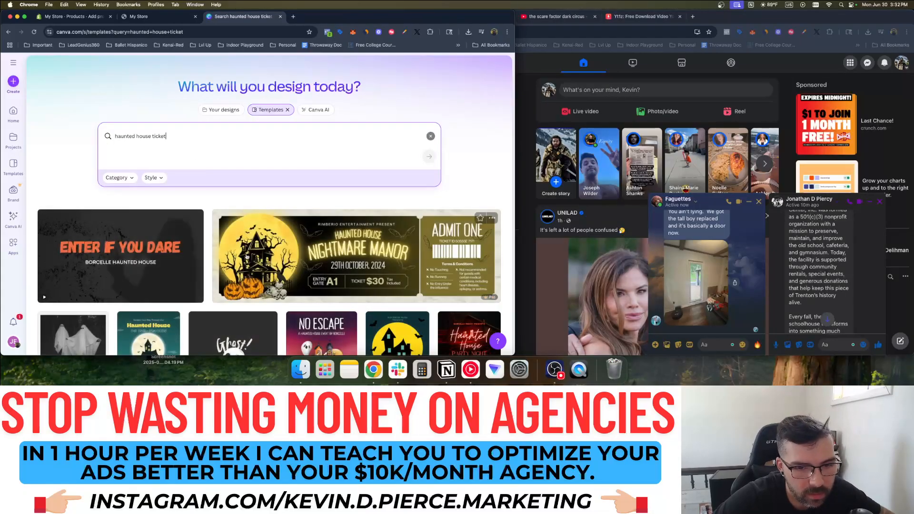
pyautogui.scroll(-2, 246, 257)
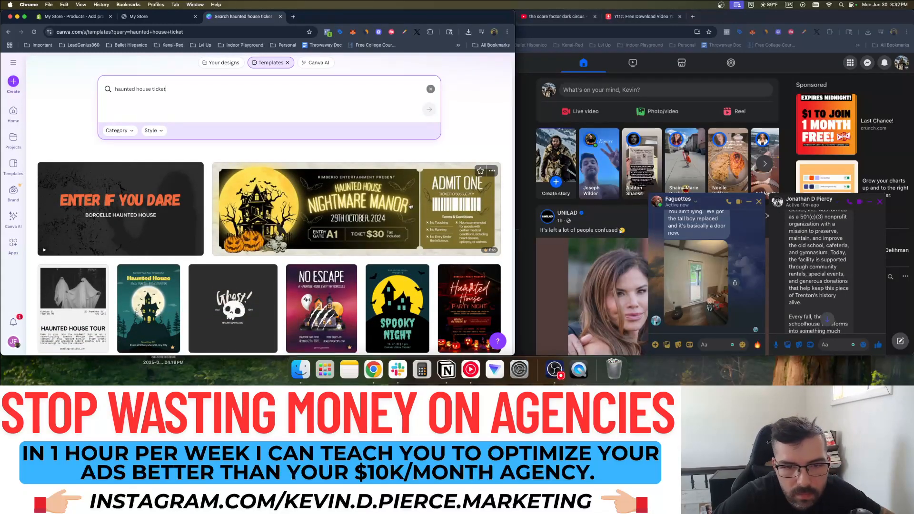
pyautogui.scroll(-4, 348, 207)
pyautogui.scroll(-2, 161, 289)
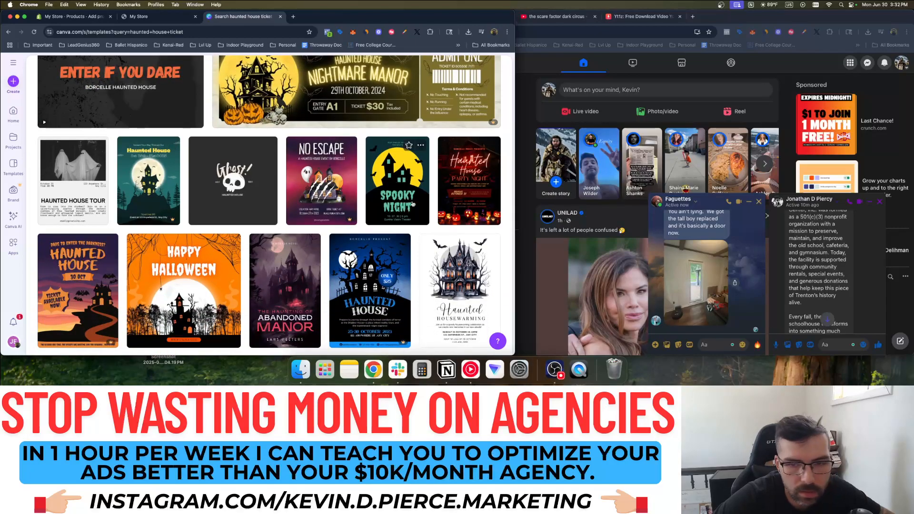
pyautogui.scroll(5, 466, 191)
pyautogui.scroll(-5, 331, 136)
pyautogui.scroll(2, 332, 162)
pyautogui.click(345, 187)
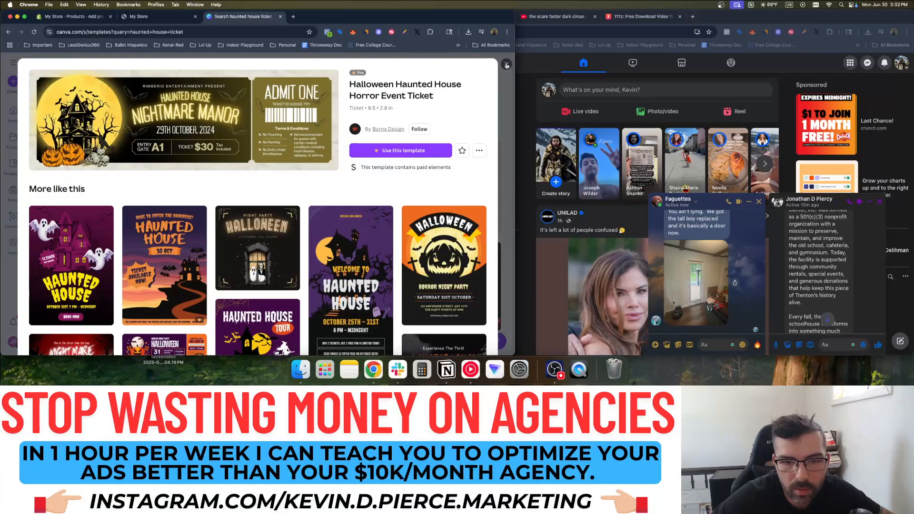
pyautogui.click(506, 65)
pyautogui.scroll(-6, 257, 146)
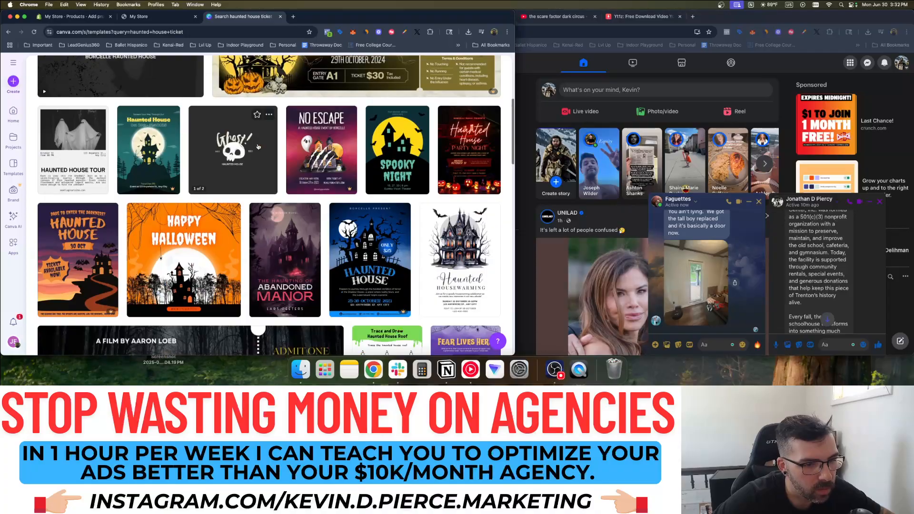
pyautogui.scroll(4, 257, 147)
# Load Canva in another browser profile, close it, and return to the sinister schoolhouse results
pyautogui.click(493, 32)
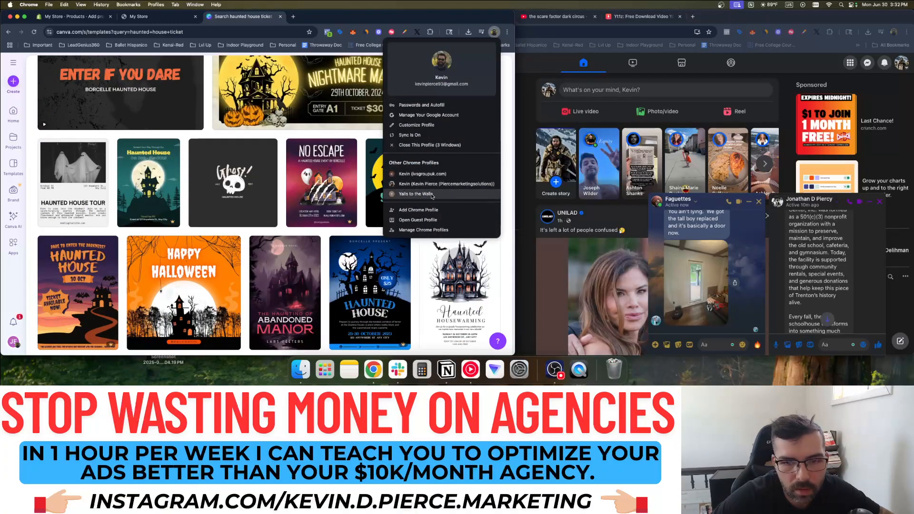
pyautogui.click(426, 178)
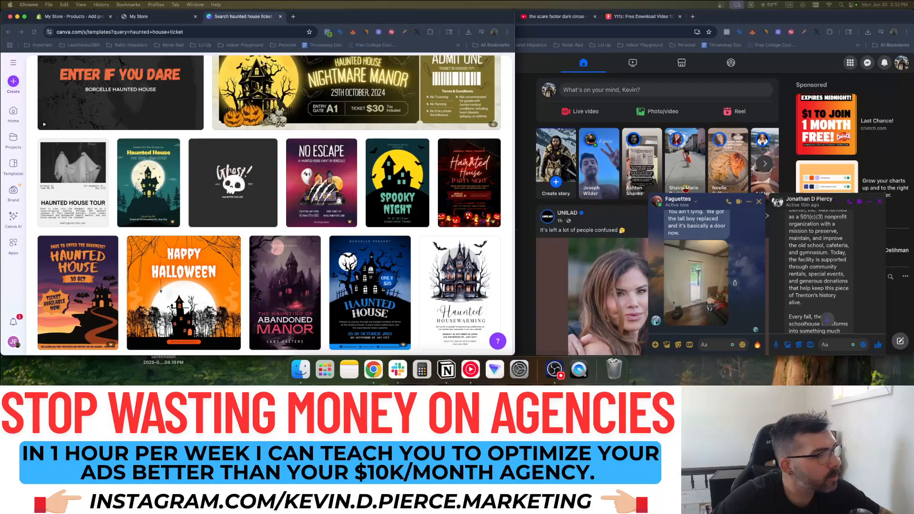
pyautogui.write('canva')
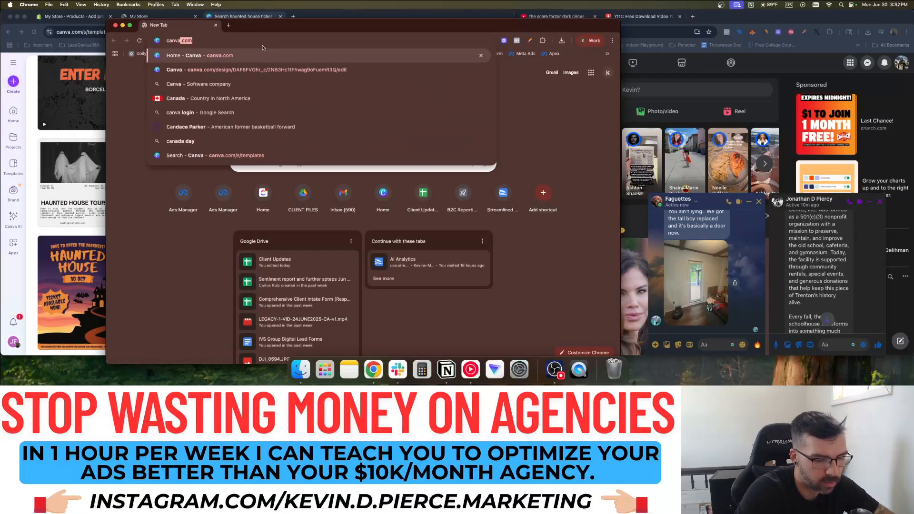
pyautogui.press('Return')
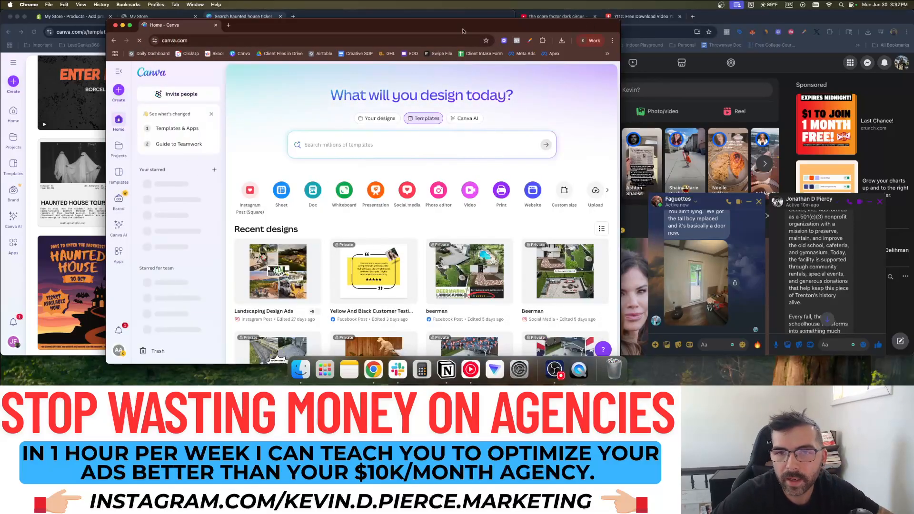
pyautogui.click(215, 26)
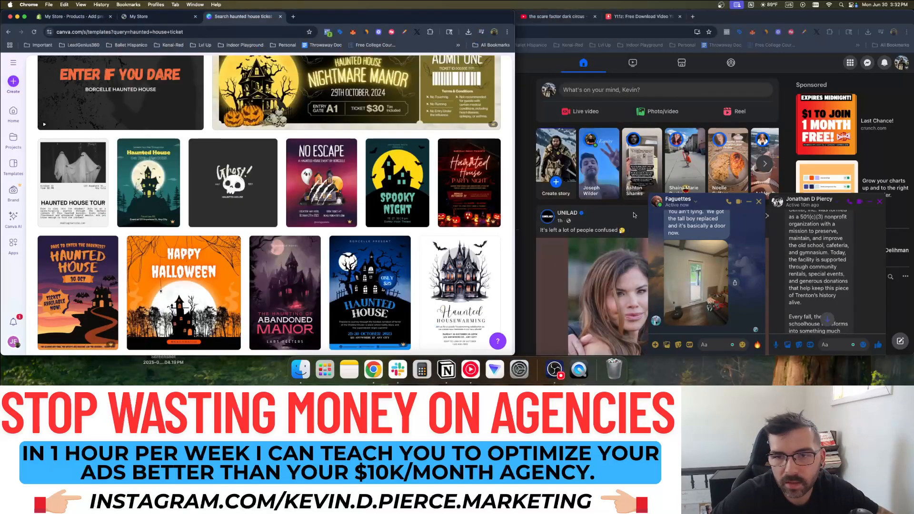
pyautogui.click(532, 127)
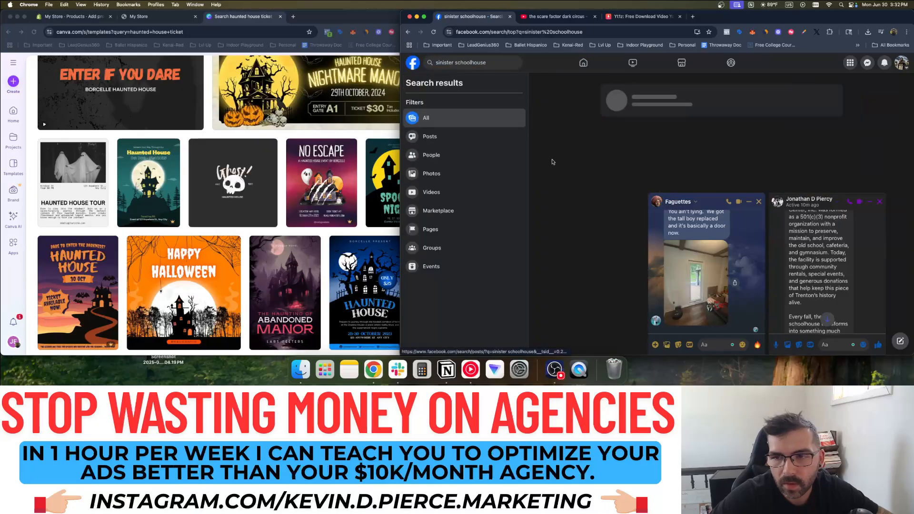
# Save the Sinister Schoolhouse Facebook profile picture to the computer
pyautogui.click(614, 100)
pyautogui.rightClick(480, 253)
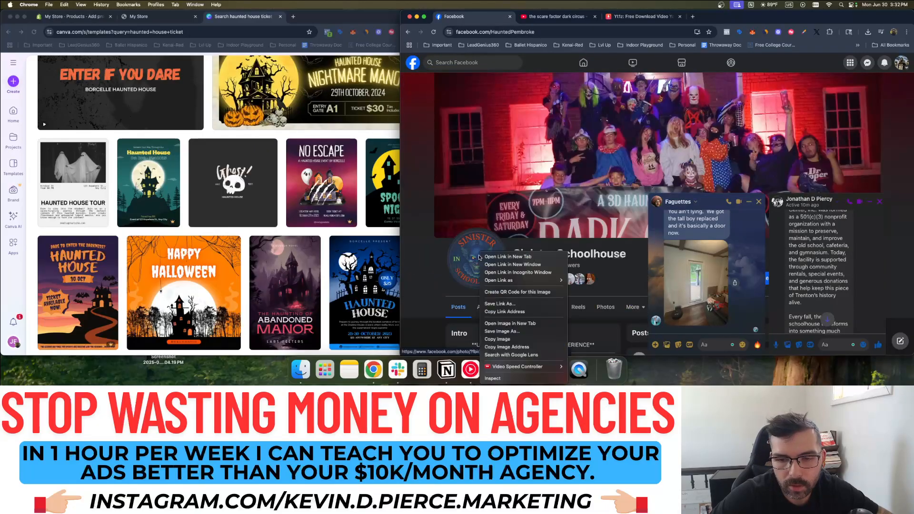
pyautogui.click(469, 257)
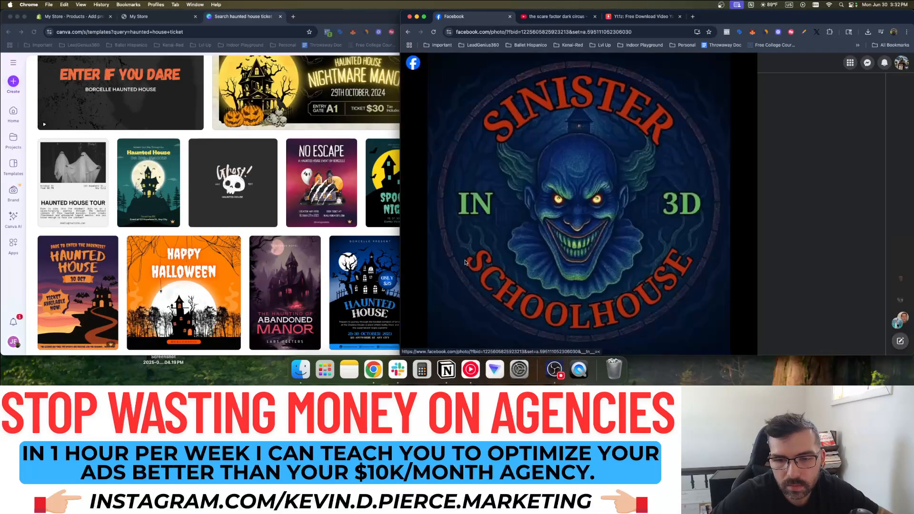
pyautogui.rightClick(577, 172)
pyautogui.click(585, 184)
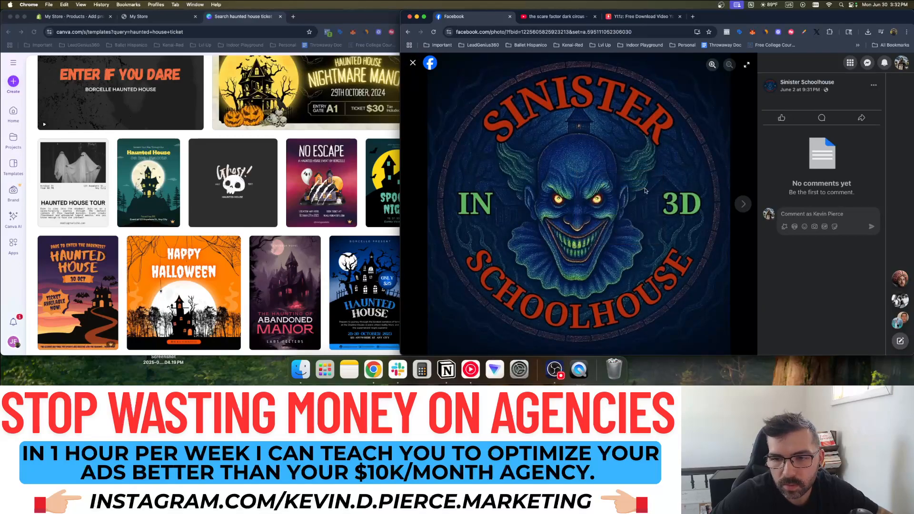
pyautogui.click(702, 202)
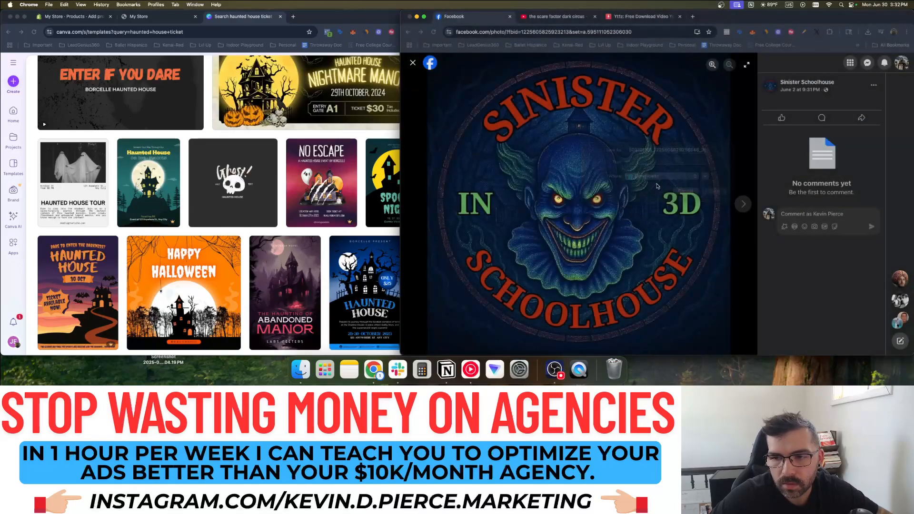
pyautogui.click(149, 13)
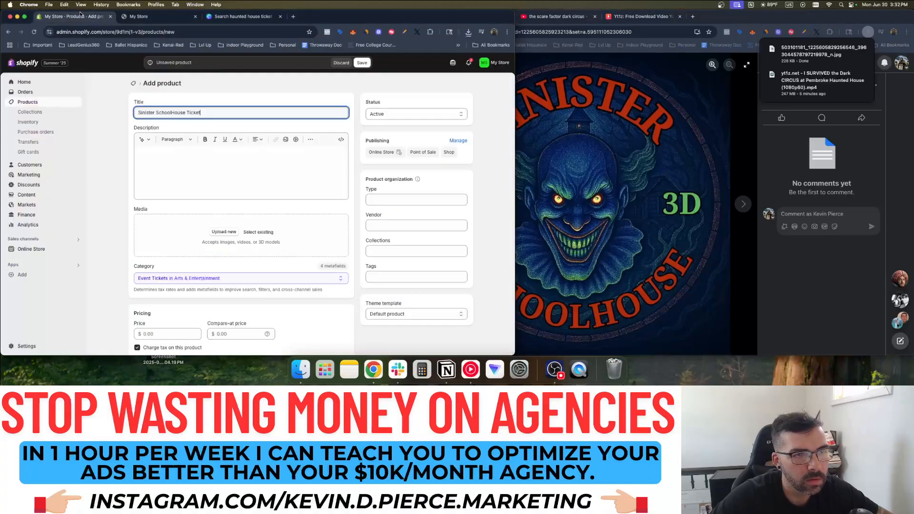
# Upload the downloaded Sinister Schoolhouse logo jpg from Downloads as the ticket's product media
pyautogui.click(224, 232)
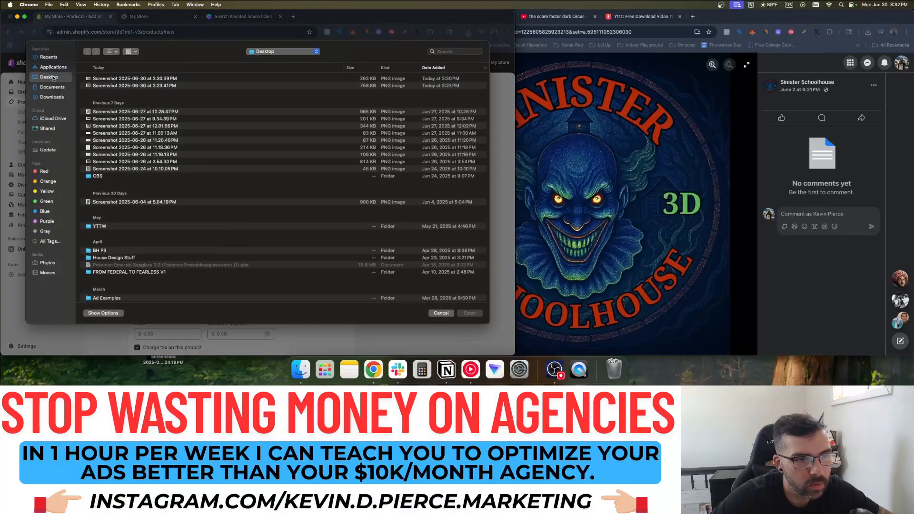
pyautogui.click(52, 96)
pyautogui.doubleClick(127, 78)
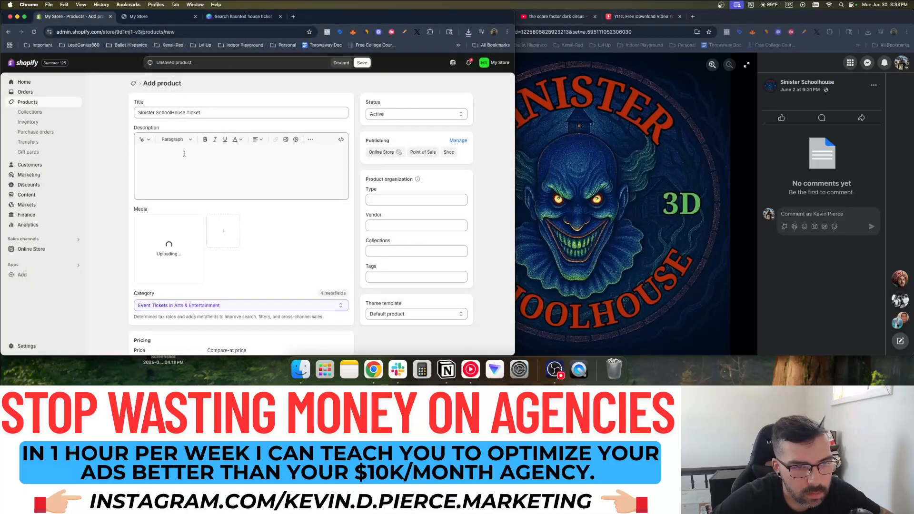
pyautogui.click(184, 153)
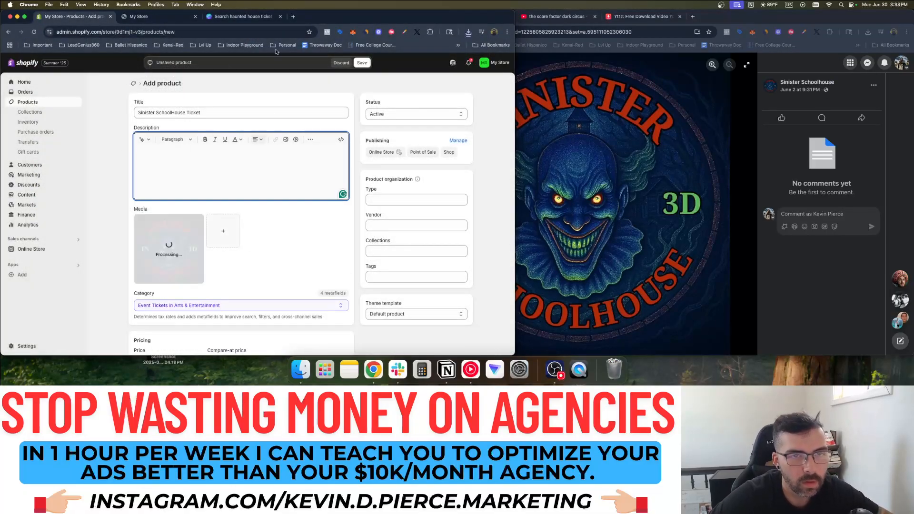
pyautogui.click(293, 17)
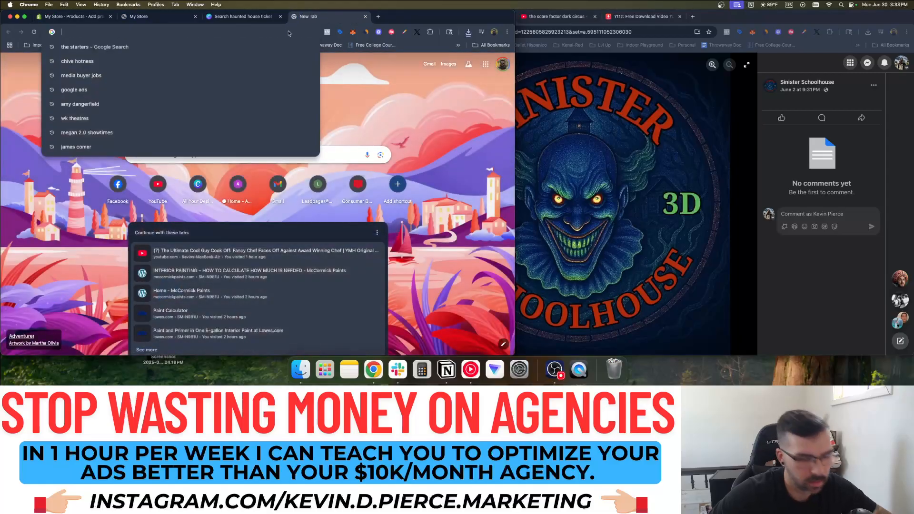
# Go to ChatGPT and start writing a product description prompt for the ticket
pyautogui.write('chatgpt')
pyautogui.press('Return')
pyautogui.write('Create a product description for a hauinted house ticket. The haunted house is named Sinister')
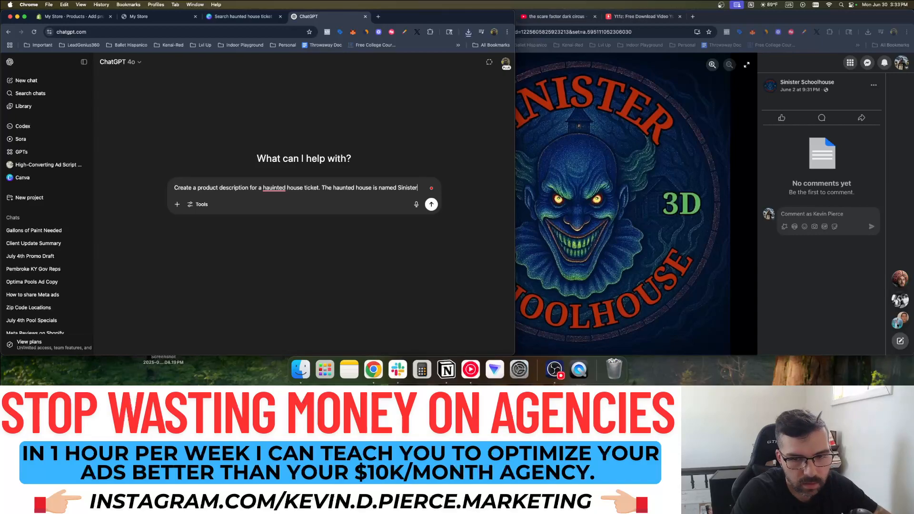
pyautogui.write('ol')
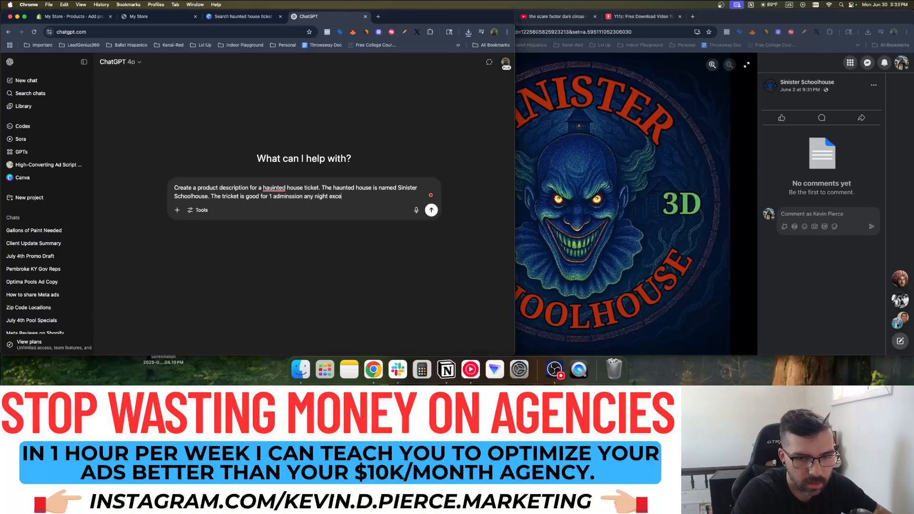
# Check the Sinister Schoolhouse Facebook page, then send the prompt excluding Blackout Weekend
pyautogui.click(707, 162)
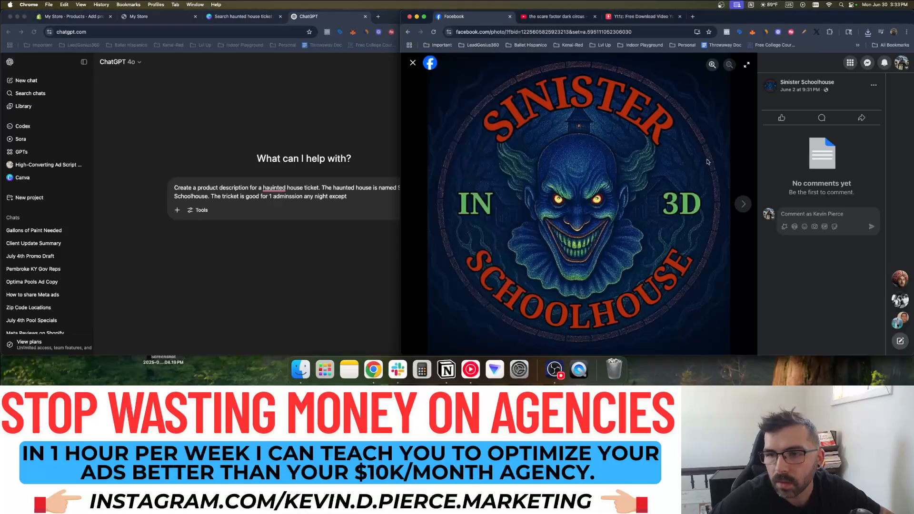
pyautogui.click(413, 62)
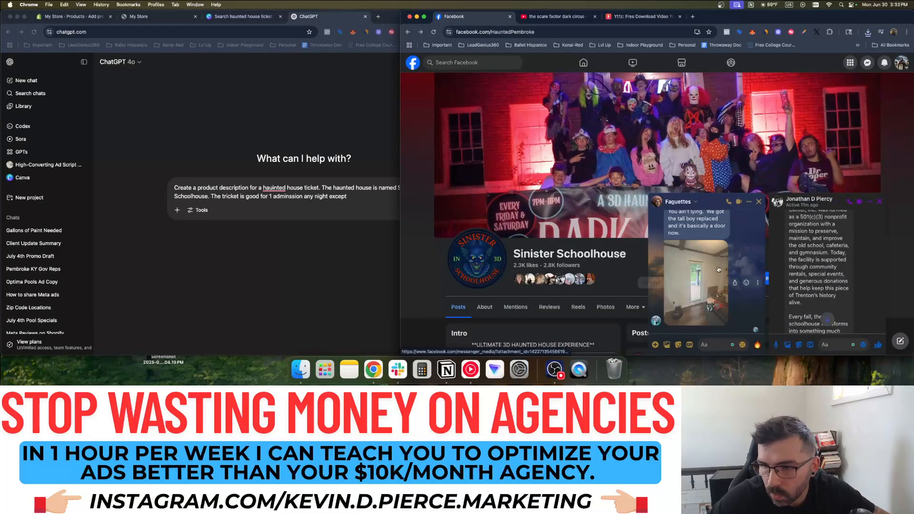
pyautogui.scroll(-10, 792, 257)
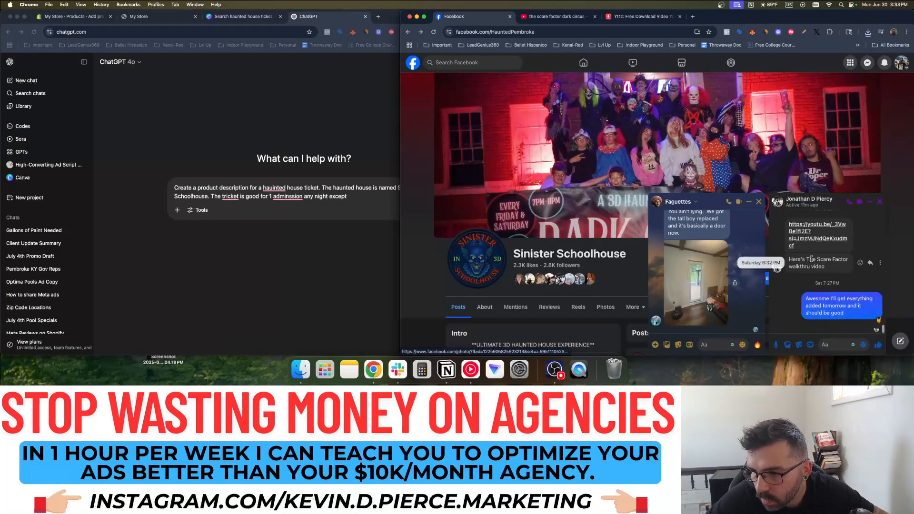
pyautogui.scroll(-10, 819, 259)
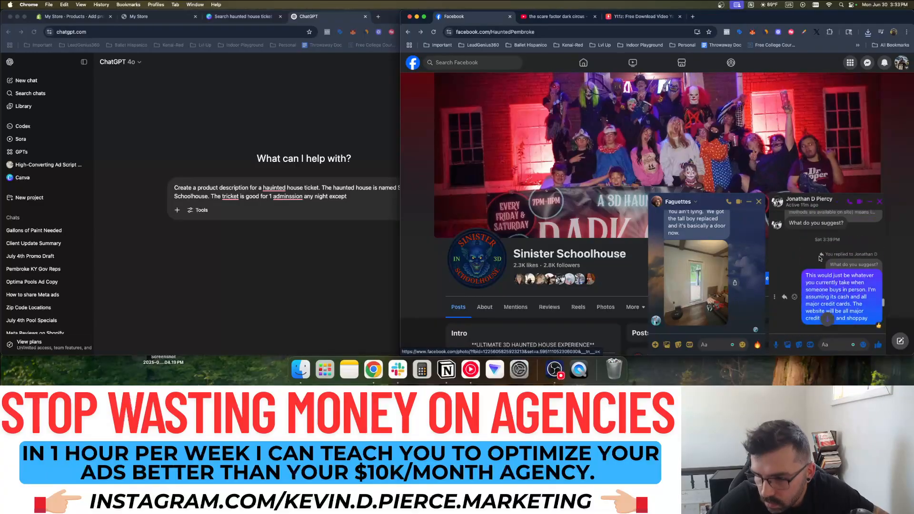
pyautogui.scroll(10, 819, 258)
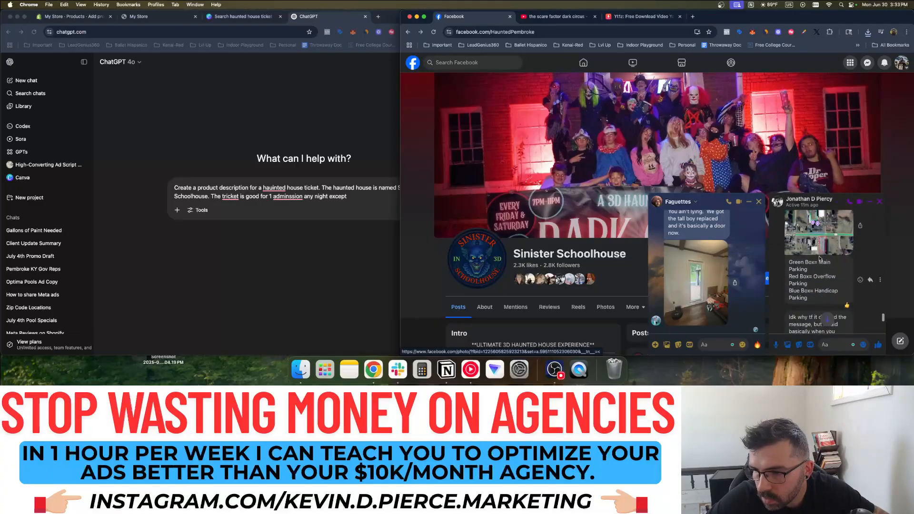
pyautogui.scroll(-2, 819, 259)
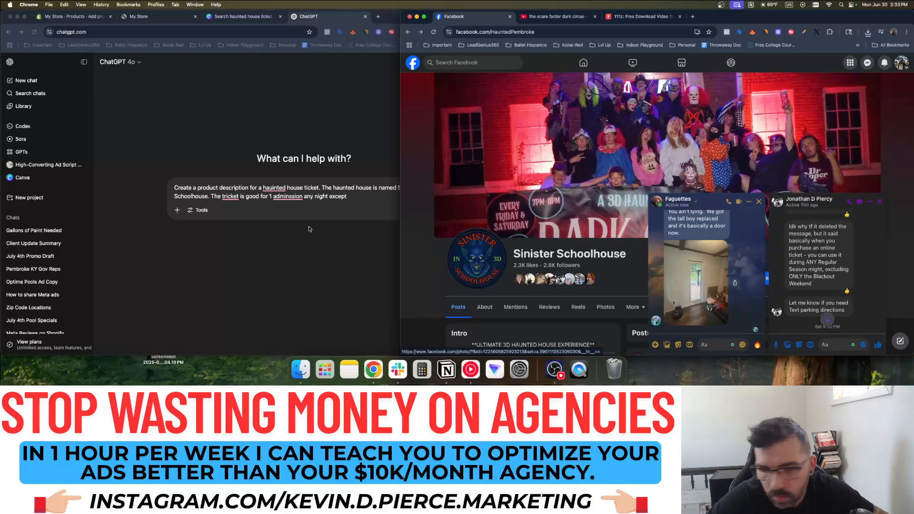
pyautogui.click(329, 201)
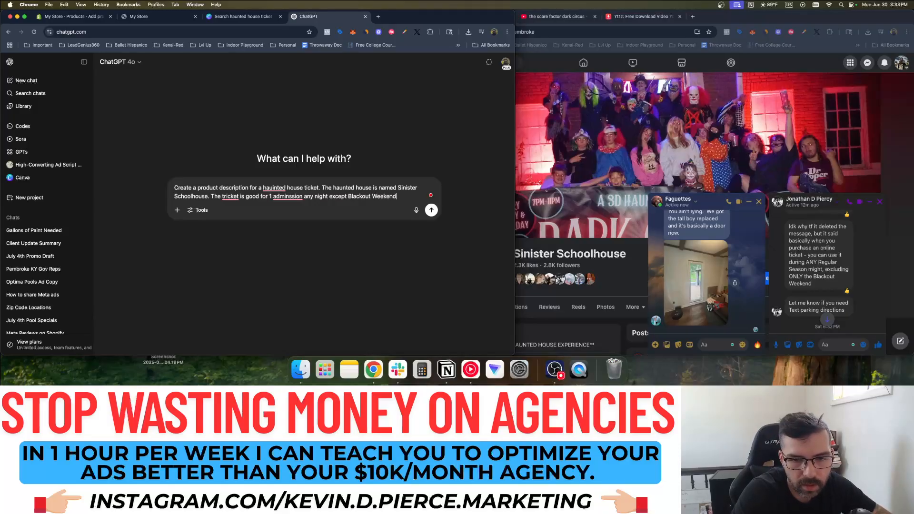
pyautogui.press('Return')
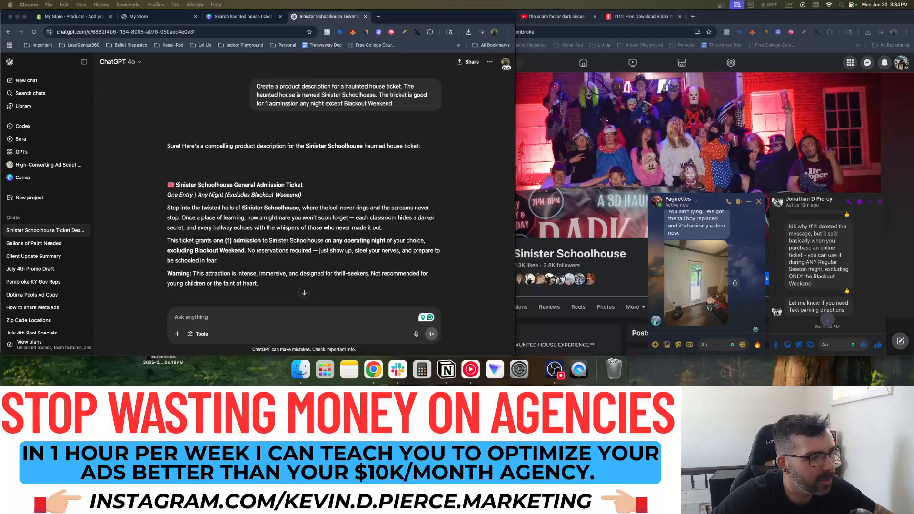
# Paste ChatGPT's General Admission Ticket text into the Shopify Description, capitalising 'Each classroom'
pyautogui.click(218, 233)
pyautogui.scroll(-3, 218, 233)
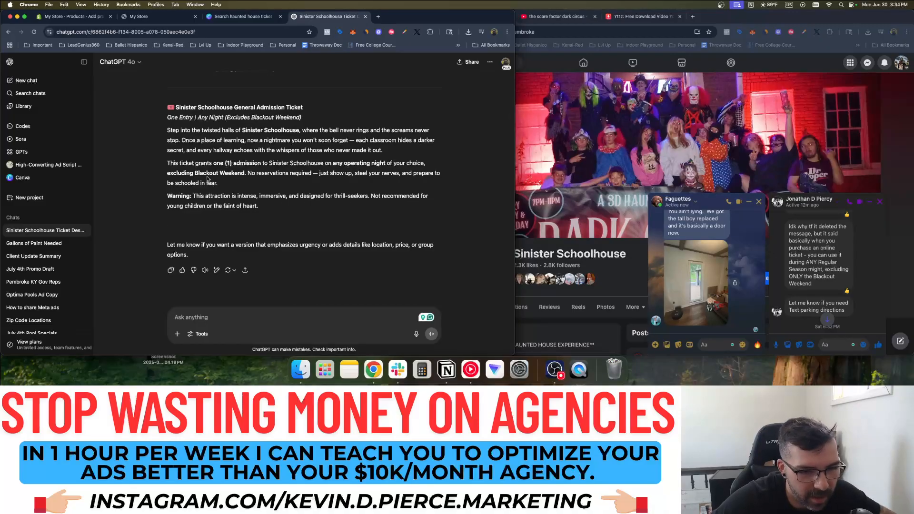
pyautogui.moveTo(234, 184); pyautogui.dragTo(155, 113)
pyautogui.press('super+c')
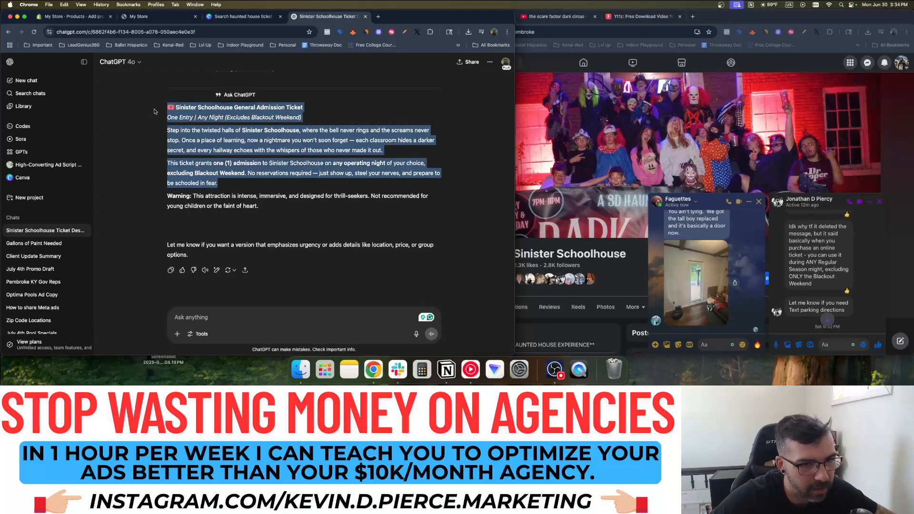
pyautogui.click(81, 20)
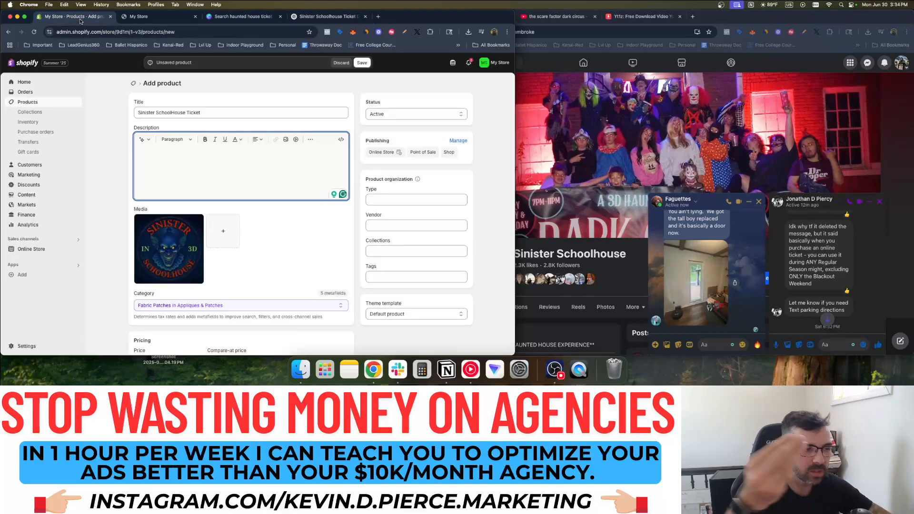
pyautogui.press('super+v')
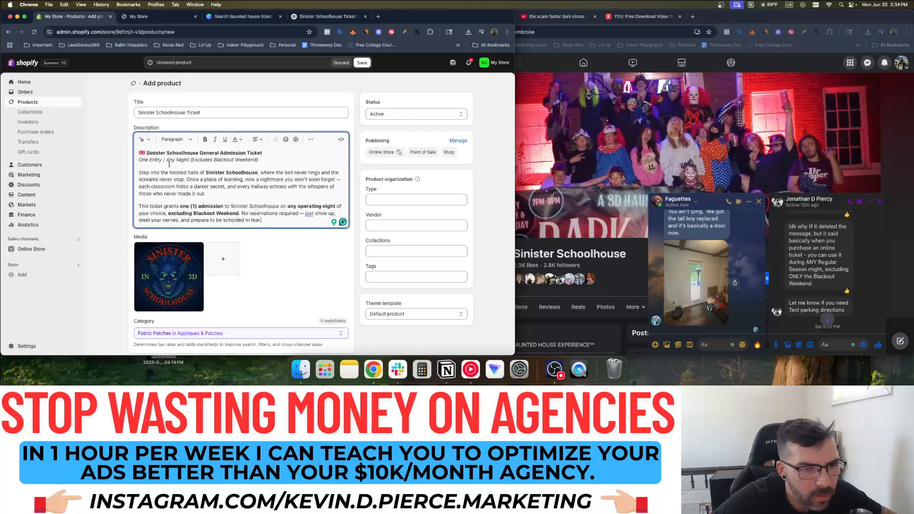
pyautogui.click(124, 181)
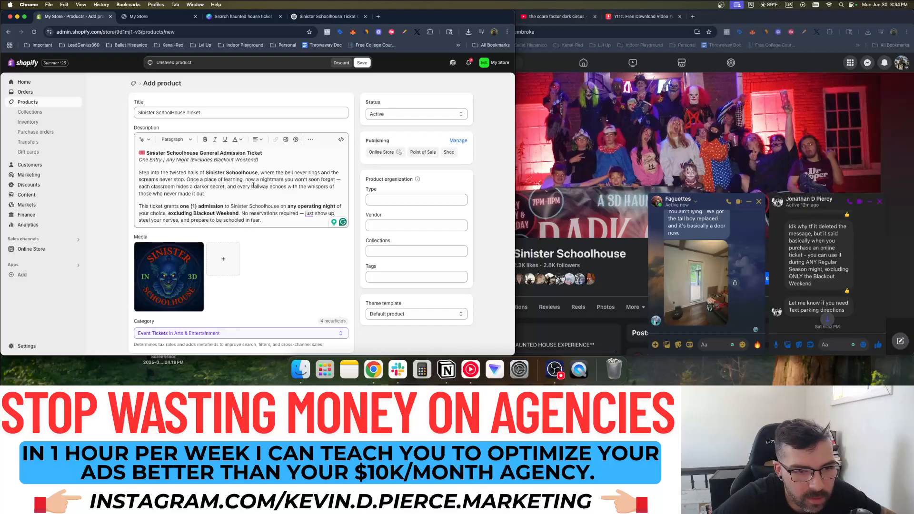
pyautogui.click(341, 178)
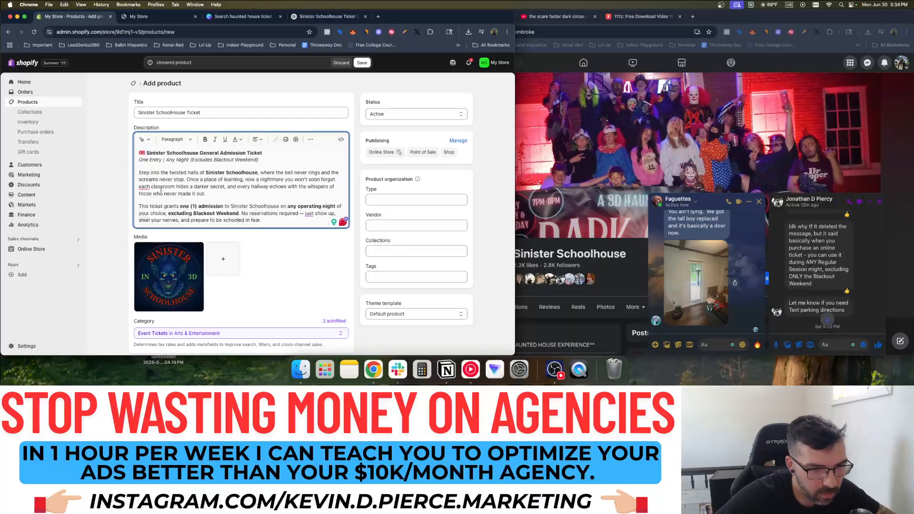
pyautogui.click(150, 206)
pyautogui.click(224, 193)
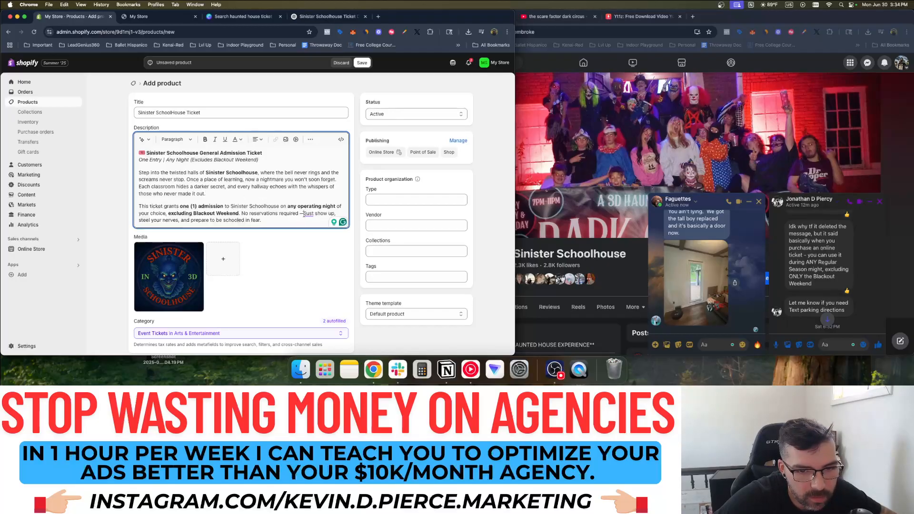
pyautogui.scroll(-5, 281, 228)
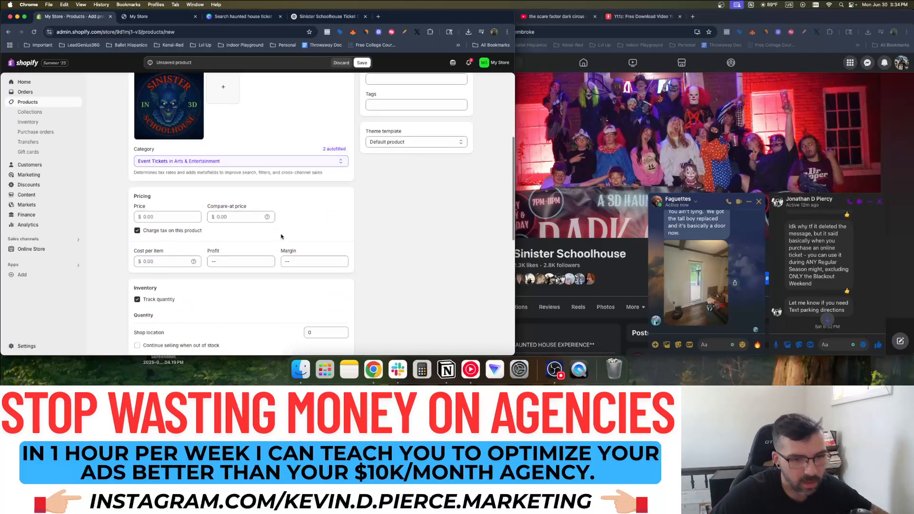
# Price the ticket at $1.00, save the product, and open its storefront preview
pyautogui.click(190, 216)
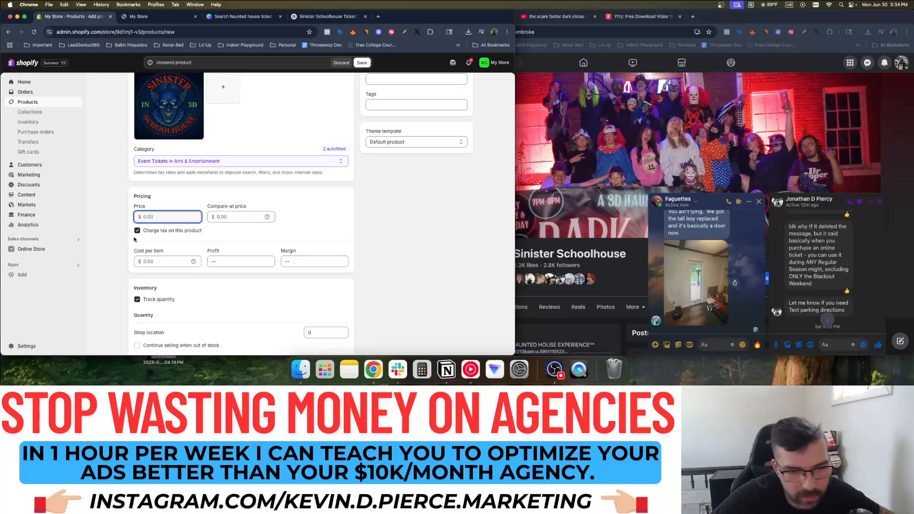
pyautogui.press('Return')
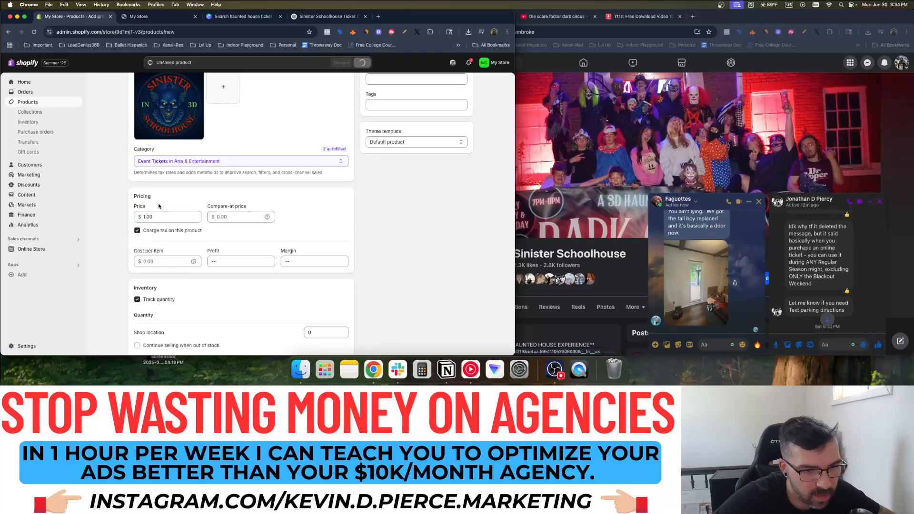
pyautogui.scroll(-5, 159, 206)
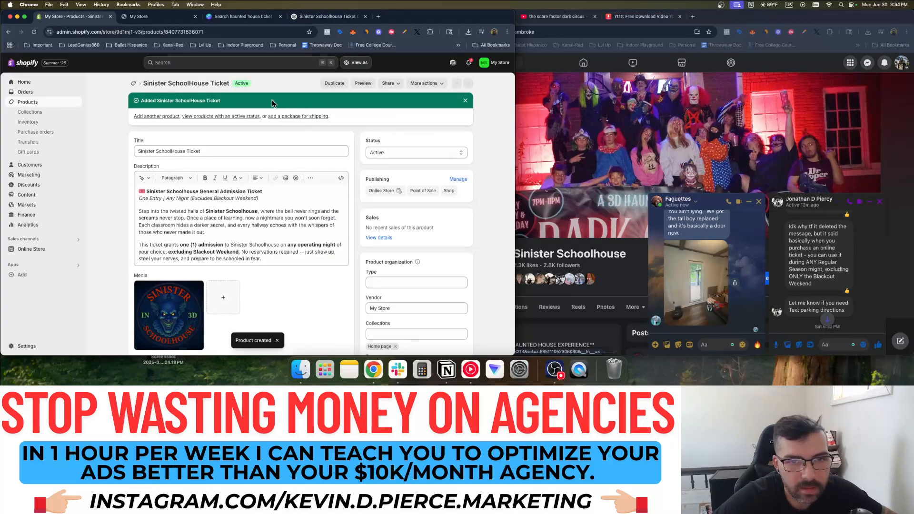
pyautogui.click(363, 83)
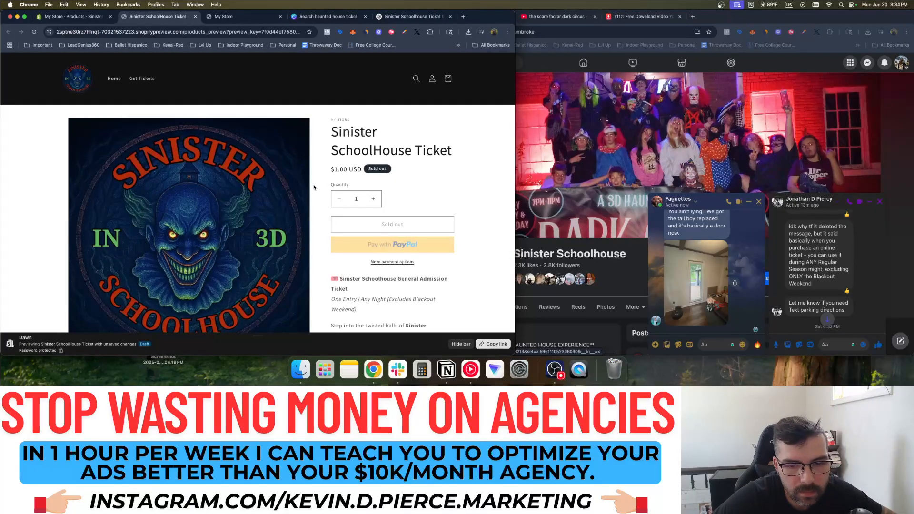
# Scroll through the storefront preview showing $1.00, Sold out and the full description
pyautogui.scroll(-10, 320, 182)
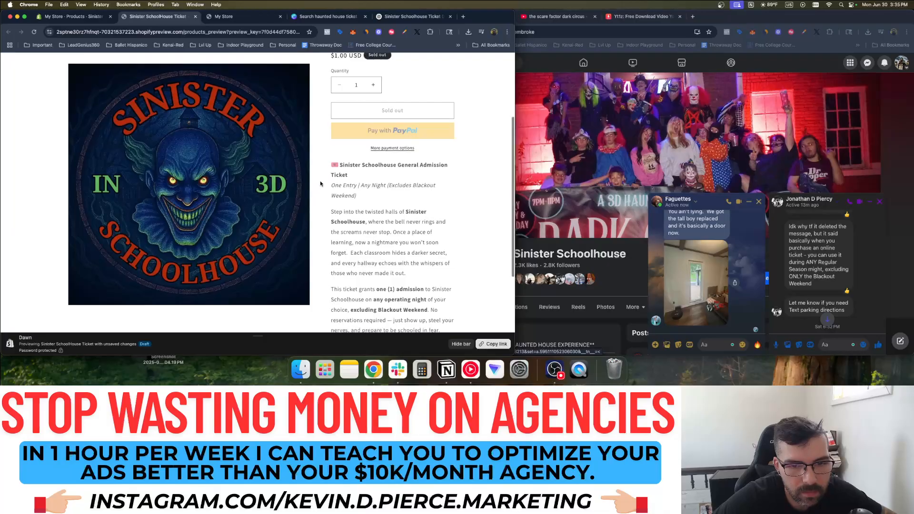
pyautogui.scroll(10, 320, 184)
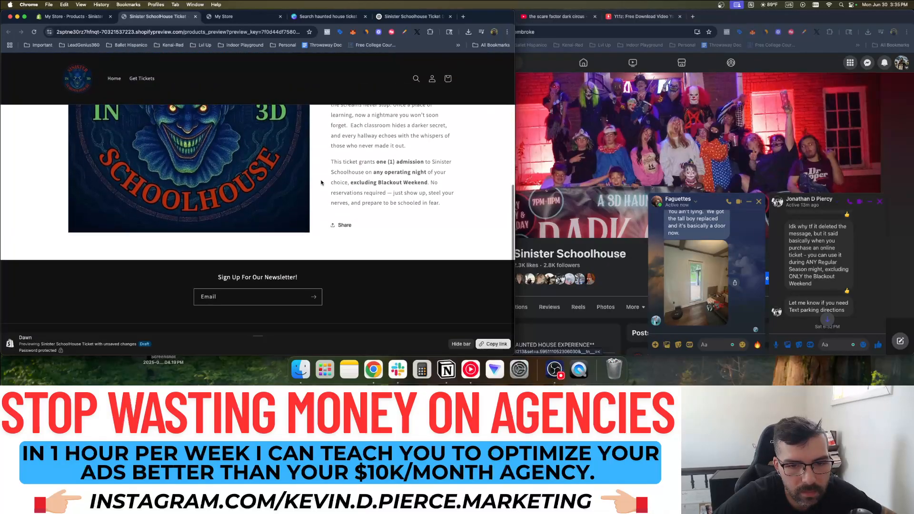
# Turn off inventory tracking and physical-product shipping for the ticket, and save
pyautogui.click(116, 13)
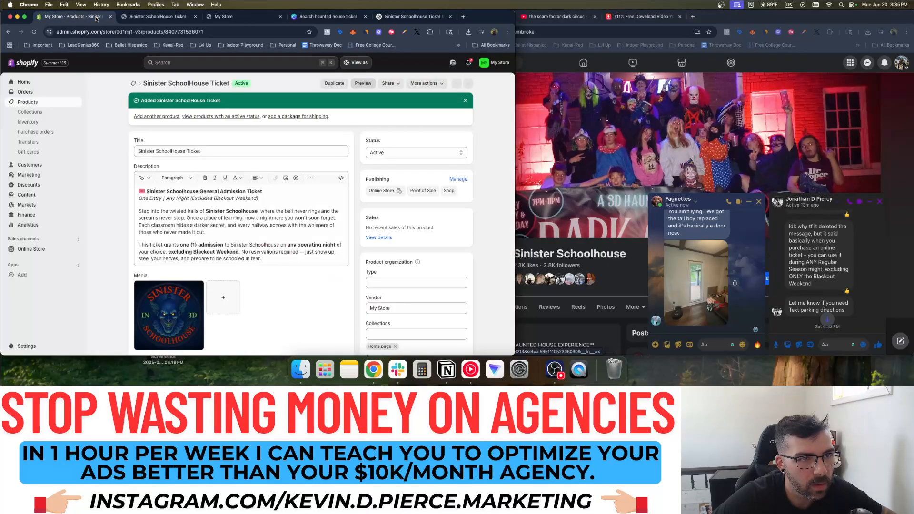
pyautogui.scroll(-3, 112, 193)
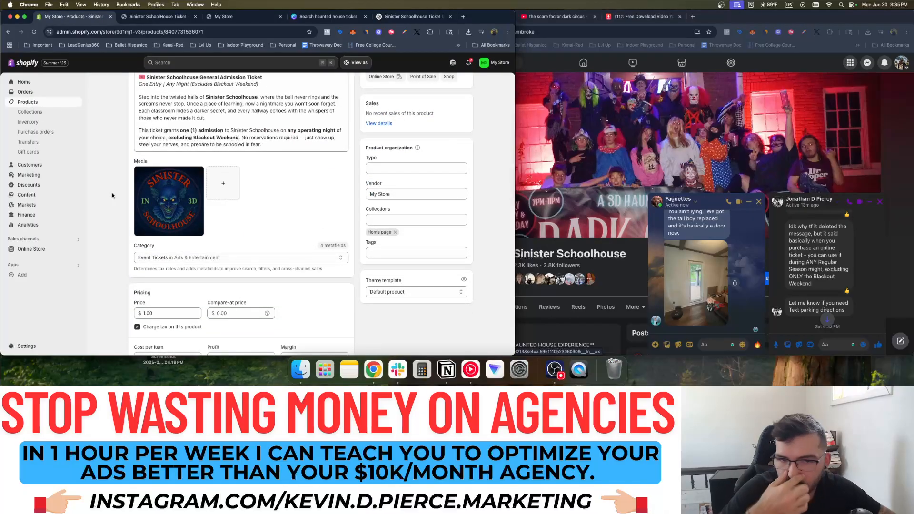
pyautogui.scroll(-6, 113, 195)
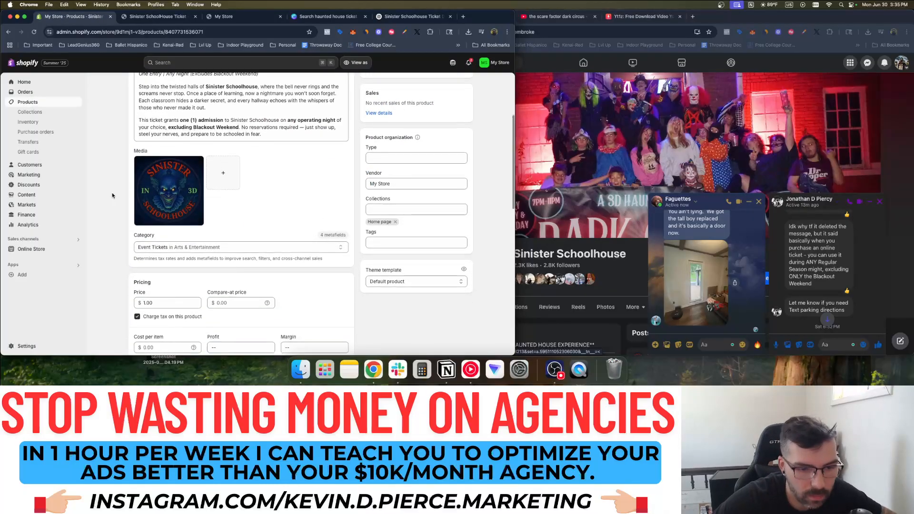
pyautogui.scroll(-1, 113, 195)
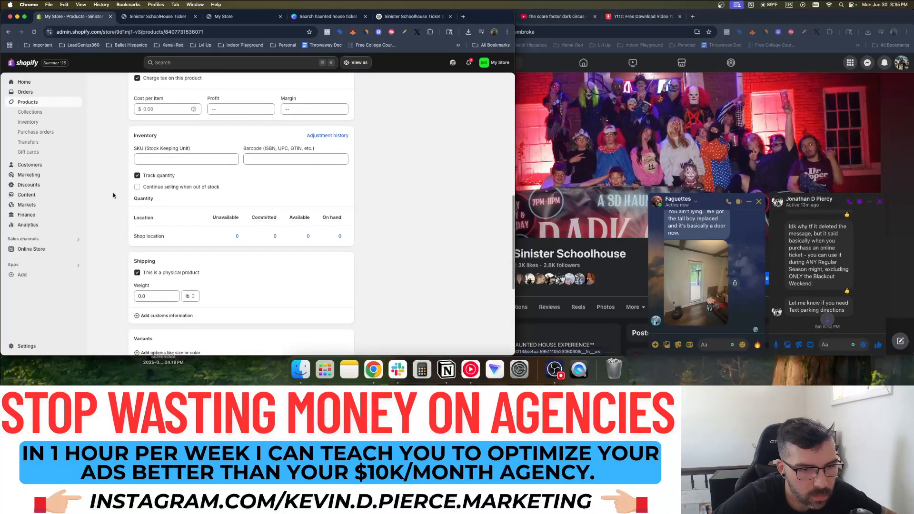
pyautogui.click(155, 177)
pyautogui.scroll(4, 121, 182)
pyautogui.scroll(-5, 123, 181)
pyautogui.scroll(-2, 123, 178)
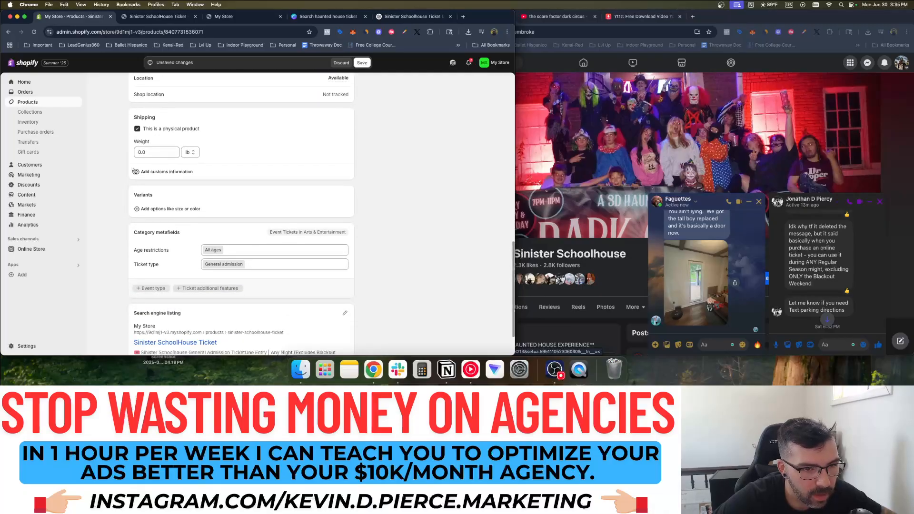
pyautogui.click(137, 129)
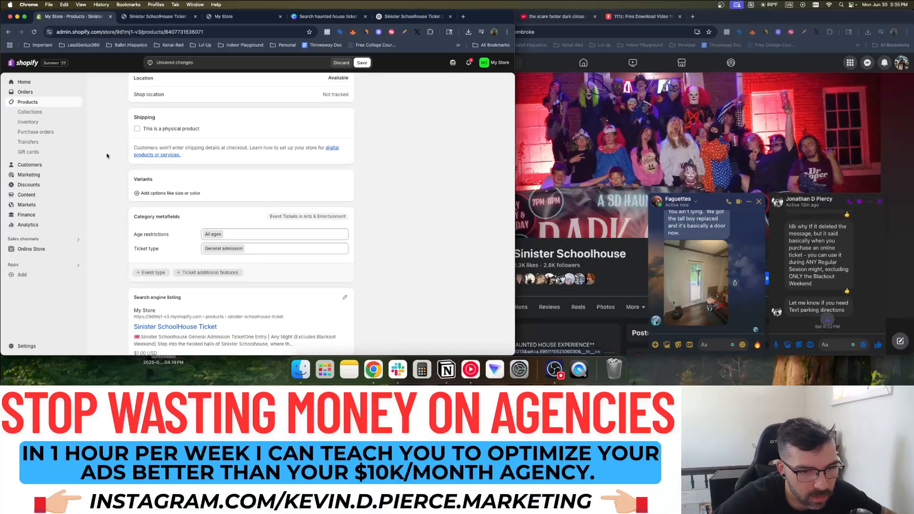
pyautogui.scroll(-1, 107, 161)
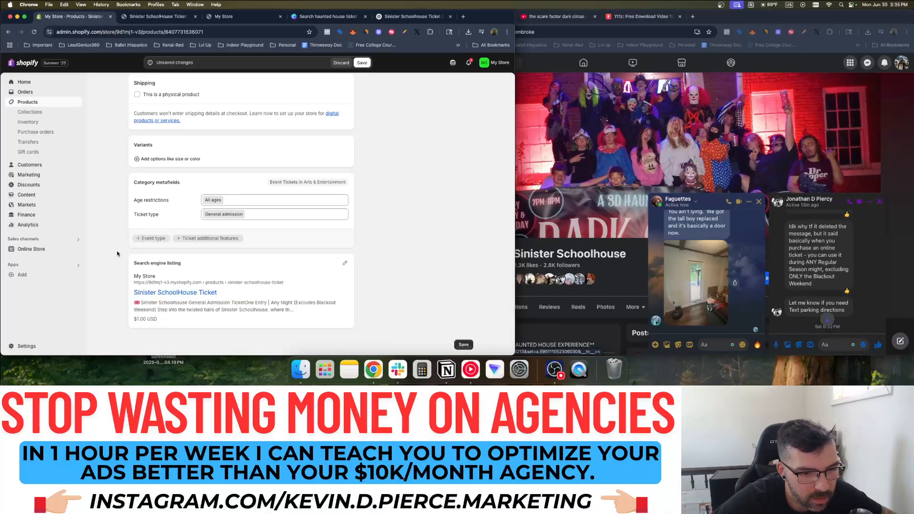
pyautogui.scroll(12, 116, 255)
pyautogui.click(363, 63)
pyautogui.scroll(-9, 299, 141)
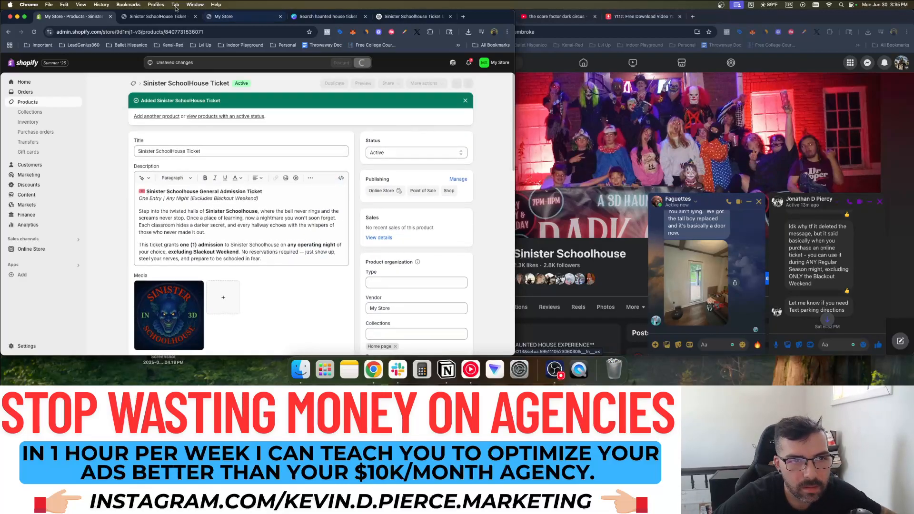
# Confirm the storefront preview now offers Add to cart and PayPal instead of Sold out
pyautogui.click(157, 16)
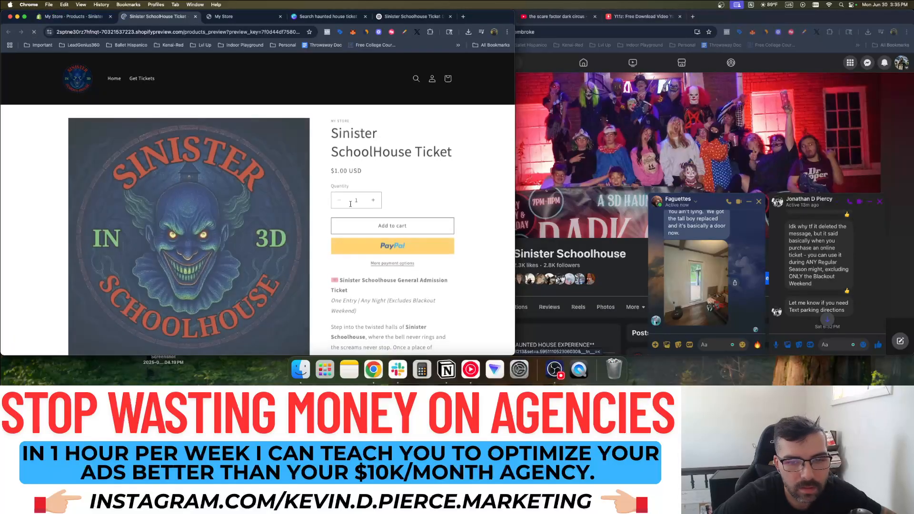
pyautogui.scroll(-3, 453, 238)
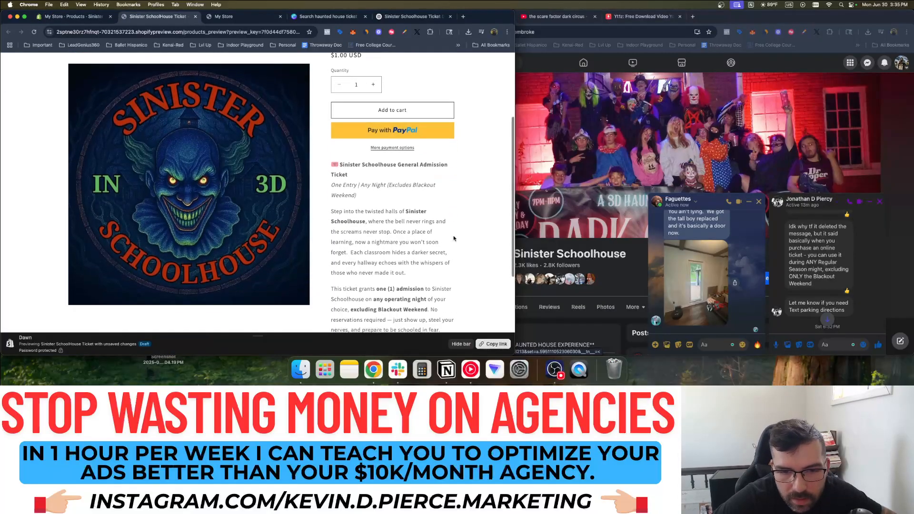
pyautogui.scroll(-3, 453, 238)
pyautogui.scroll(8, 452, 238)
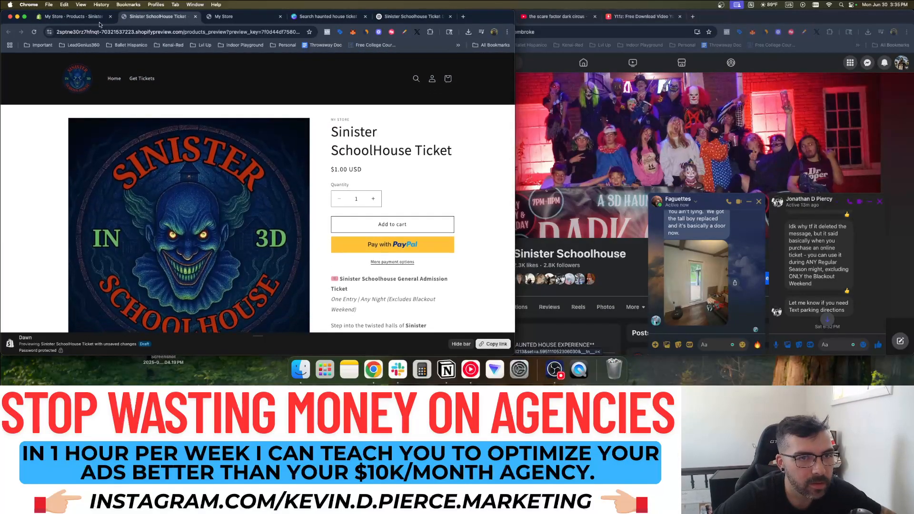
pyautogui.click(97, 17)
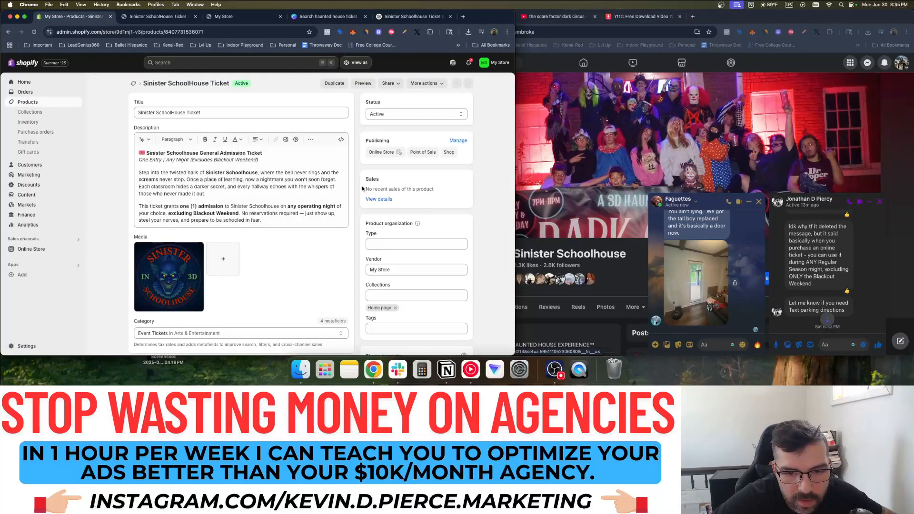
# Open the ticket's Default product template in the theme editor
pyautogui.scroll(-4, 363, 240)
pyautogui.click(412, 200)
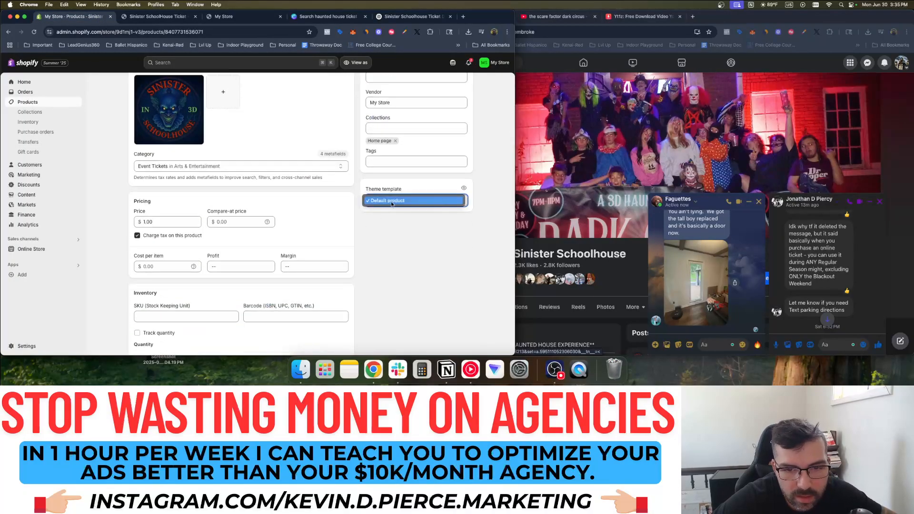
pyautogui.click(406, 243)
pyautogui.click(464, 189)
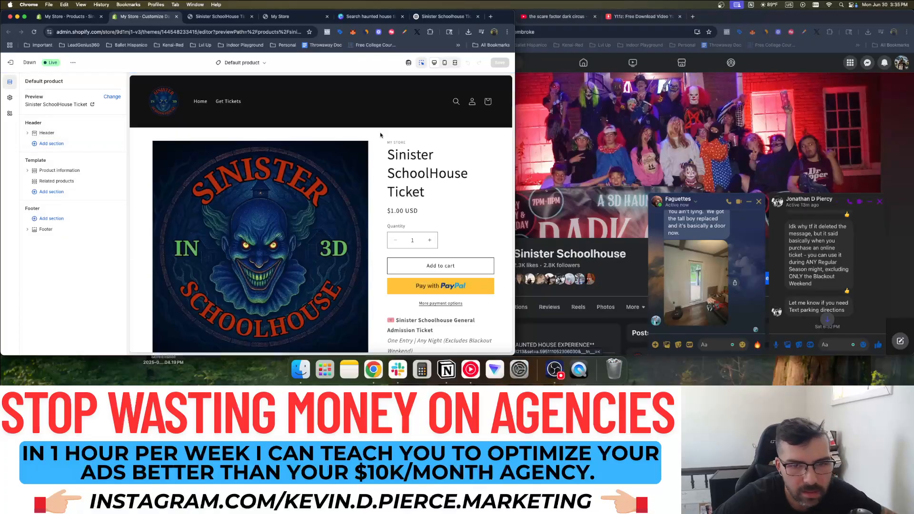
# Set the Product information section to color Scheme 4, save the theme, and exit the editor
pyautogui.click(147, 142)
pyautogui.scroll(-2, 72, 228)
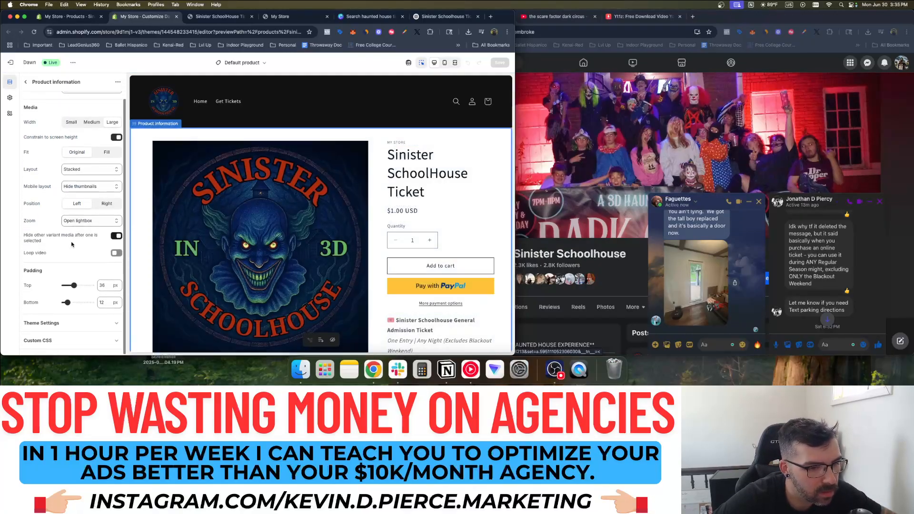
pyautogui.scroll(2, 48, 207)
pyautogui.click(91, 116)
pyautogui.click(97, 190)
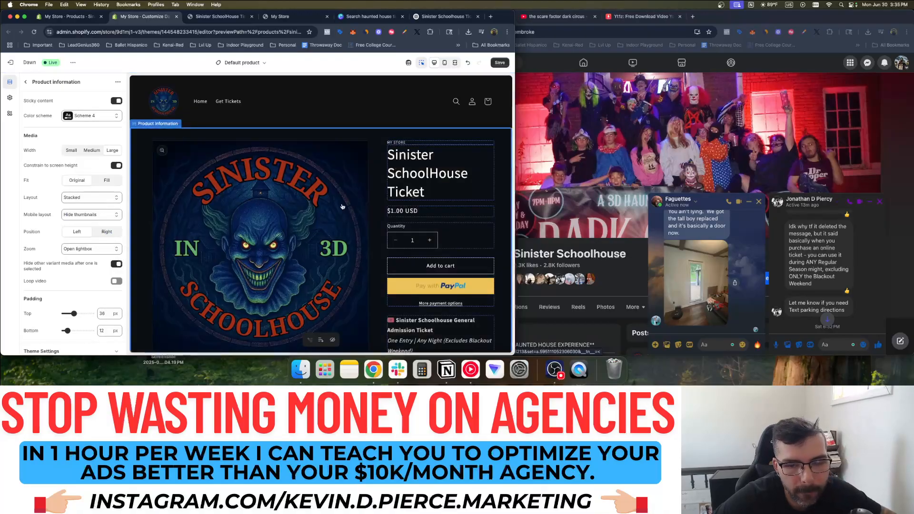
pyautogui.scroll(-5, 338, 205)
pyautogui.scroll(5, 342, 206)
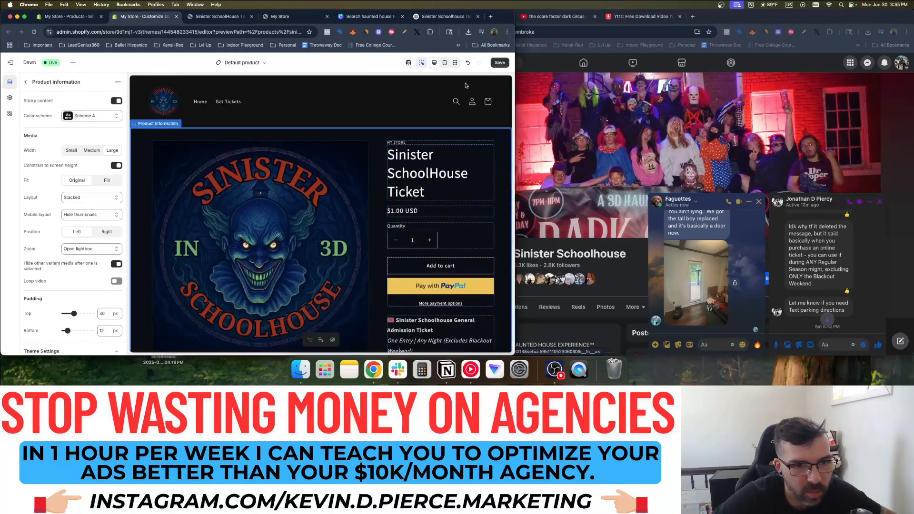
pyautogui.click(500, 63)
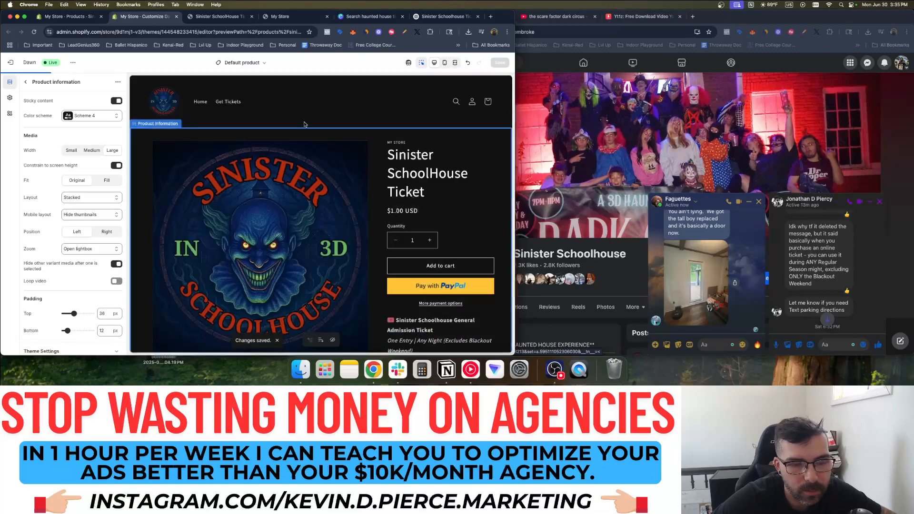
pyautogui.click(19, 64)
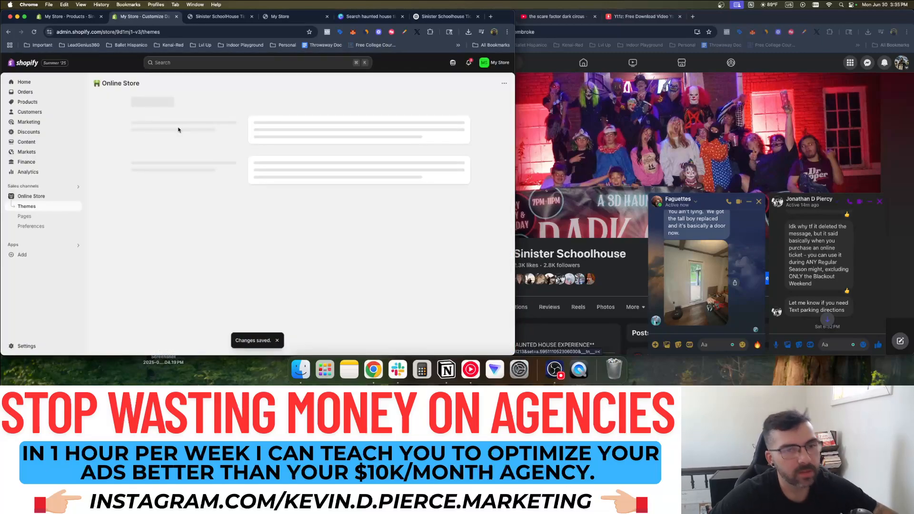
# Open the current Dawn theme in the theme editor
pyautogui.click(19, 83)
pyautogui.click(32, 197)
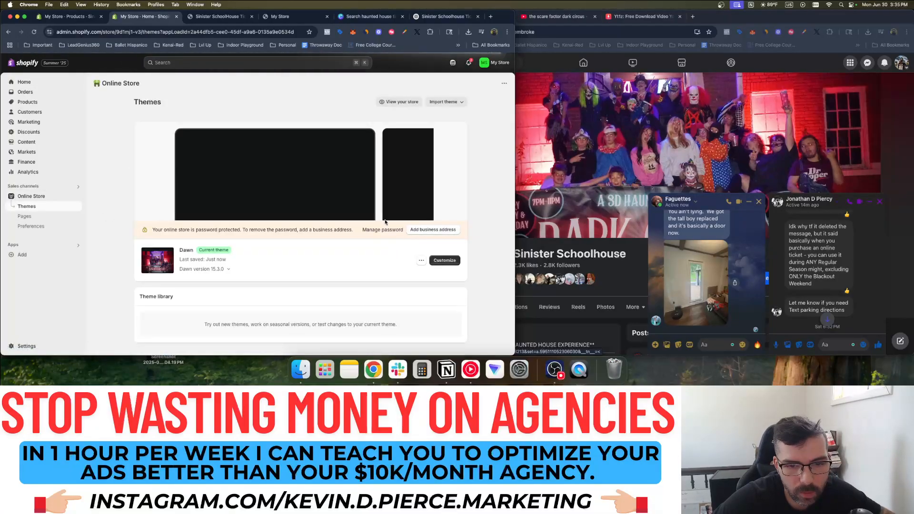
pyautogui.click(437, 262)
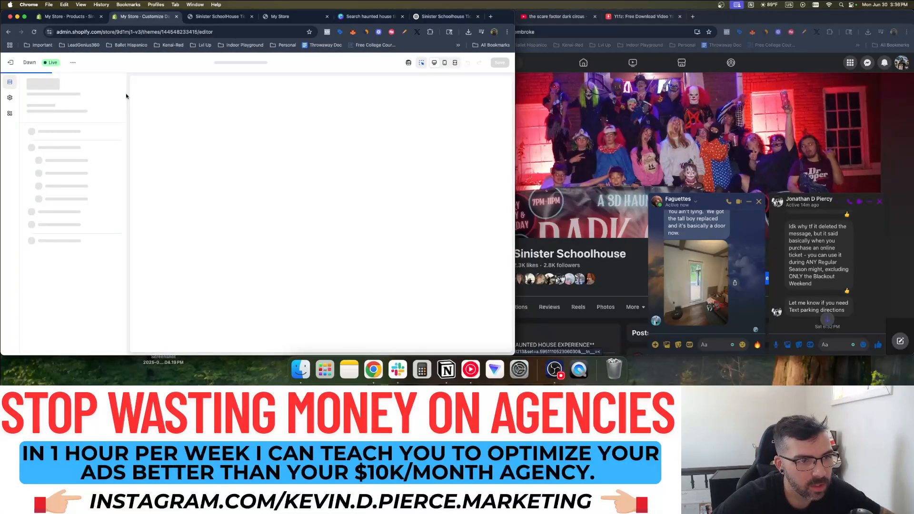
# Set the header's menu color scheme to Scheme 4 and edit the Main menu in a new tab
pyautogui.click(238, 103)
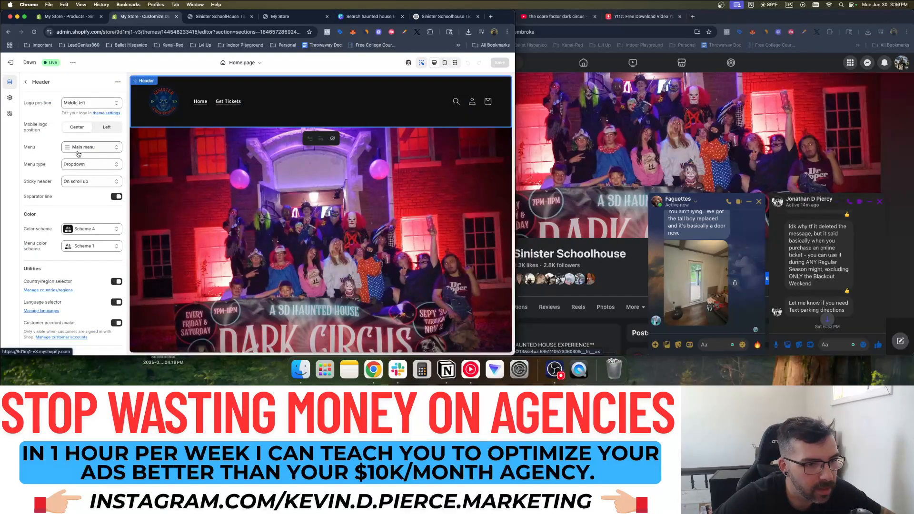
pyautogui.scroll(-2, 93, 178)
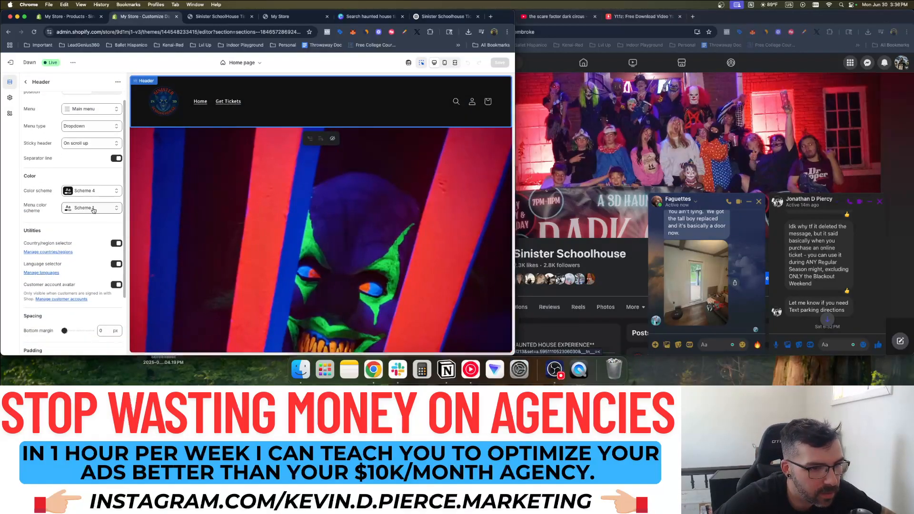
pyautogui.click(92, 208)
pyautogui.click(99, 284)
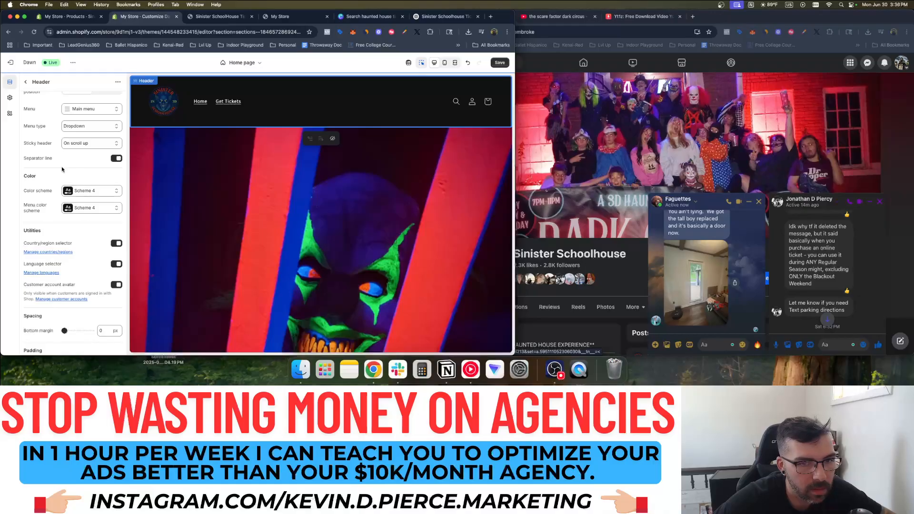
pyautogui.scroll(2, 82, 176)
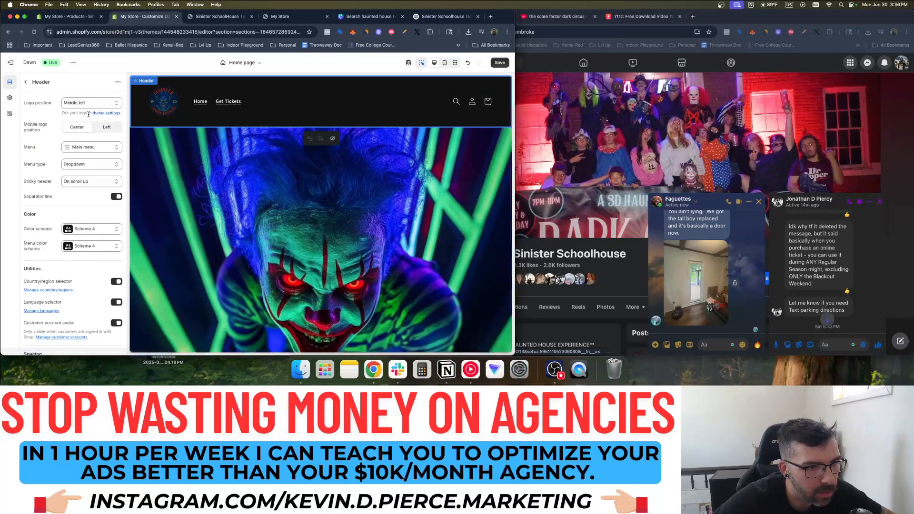
pyautogui.click(81, 148)
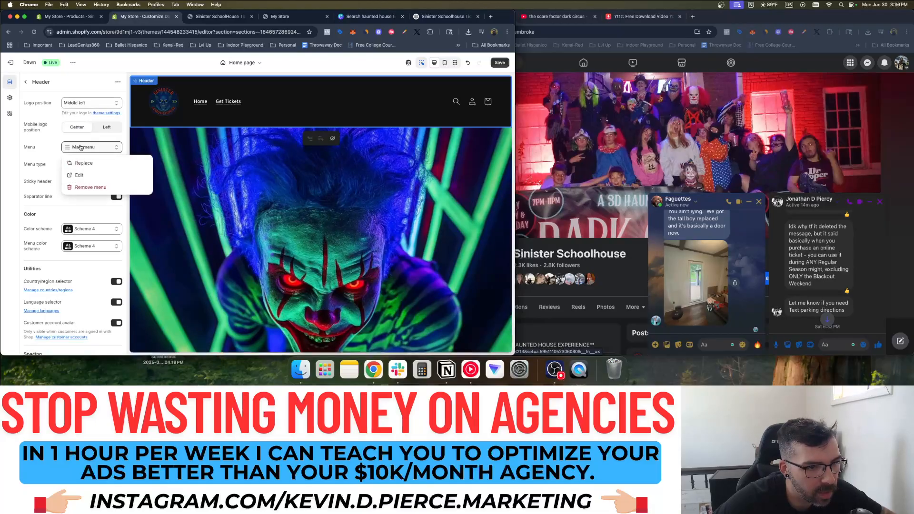
pyautogui.click(87, 181)
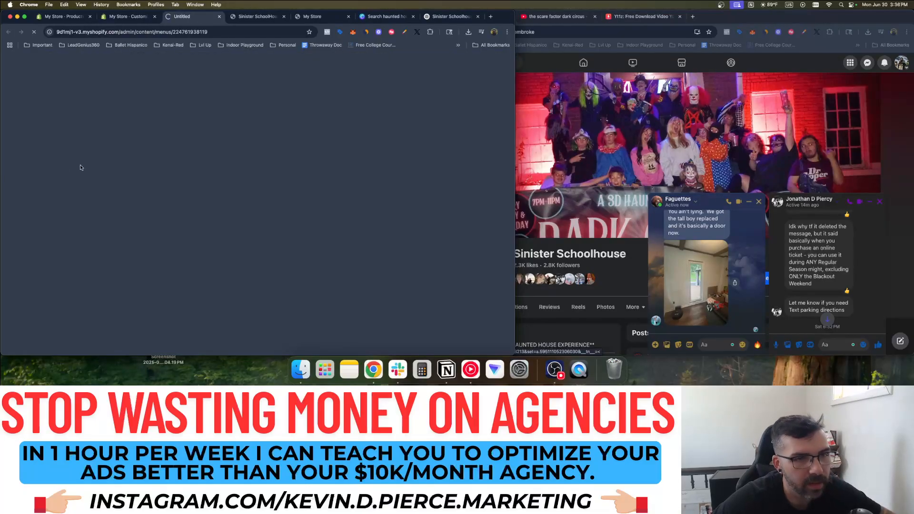
# Close the three extra browser tabs
pyautogui.click(282, 17)
pyautogui.click(284, 16)
pyautogui.click(284, 16)
pyautogui.click(284, 17)
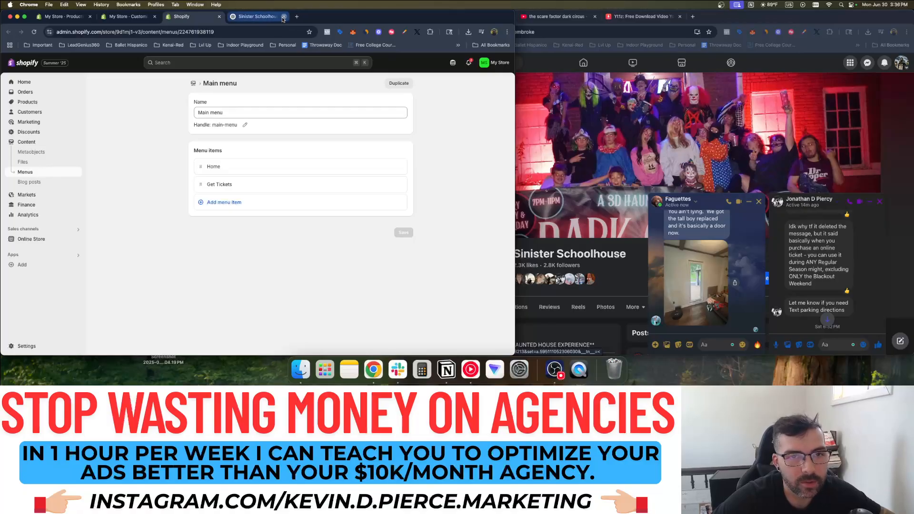
# Link the Get Tickets menu item to the Sinister SchoolHouse Ticket product and save the menu
pyautogui.click(237, 181)
pyautogui.click(336, 194)
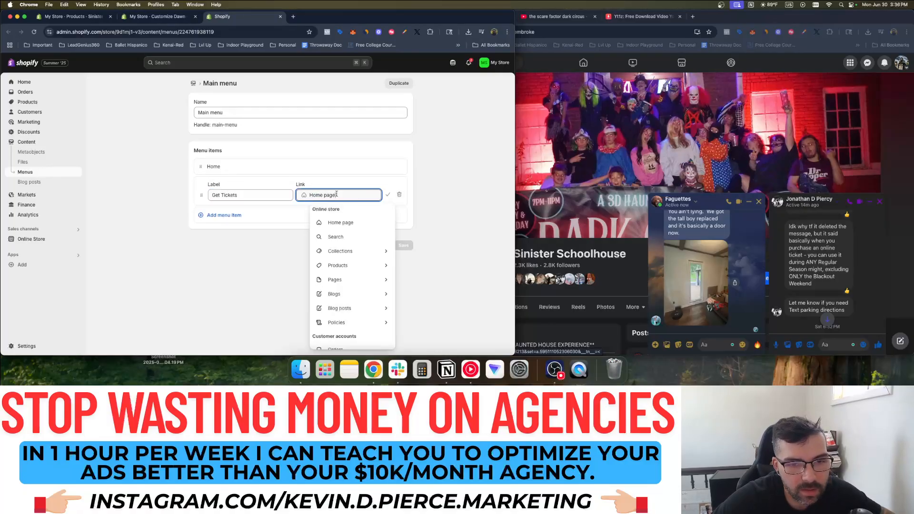
pyautogui.click(351, 265)
pyautogui.click(358, 238)
pyautogui.click(408, 246)
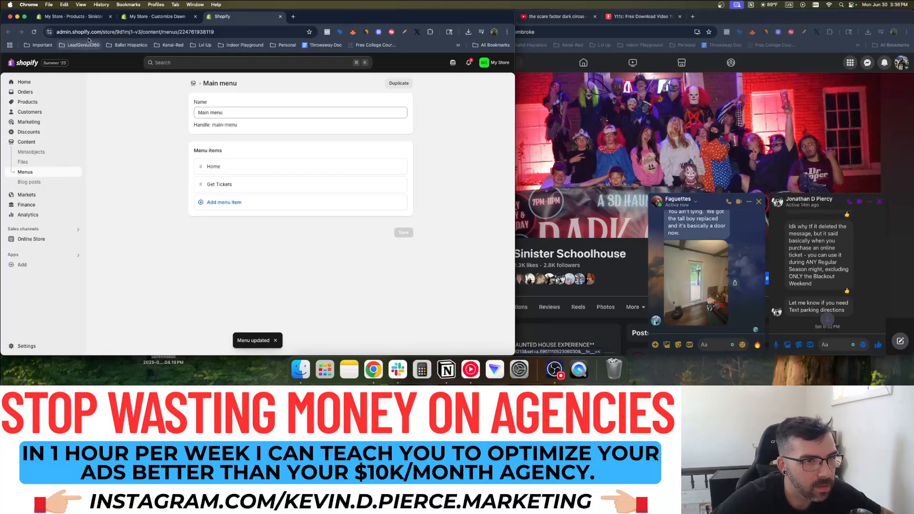
pyautogui.click(154, 16)
# Point the Get Tickets Now button's Button 1 link at the Sinister SchoolHouse Ticket product
pyautogui.click(26, 83)
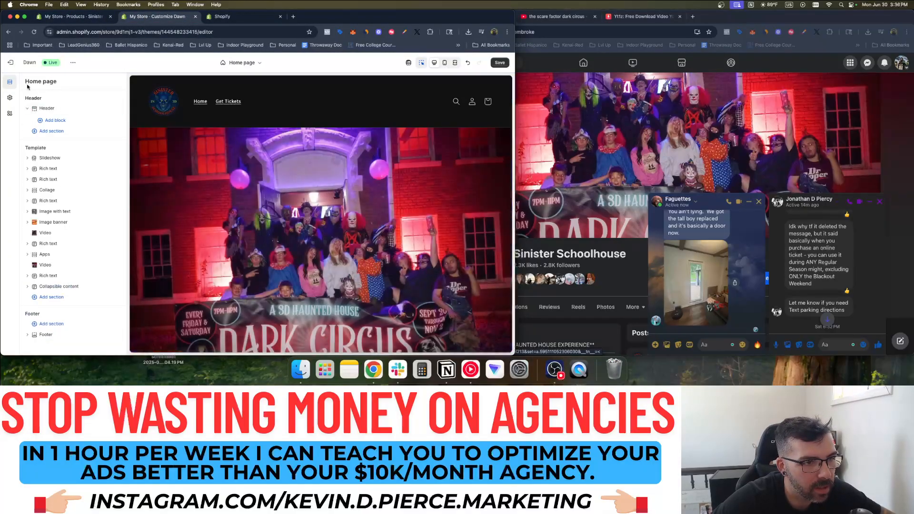
pyautogui.scroll(-10, 261, 198)
pyautogui.scroll(-5, 260, 198)
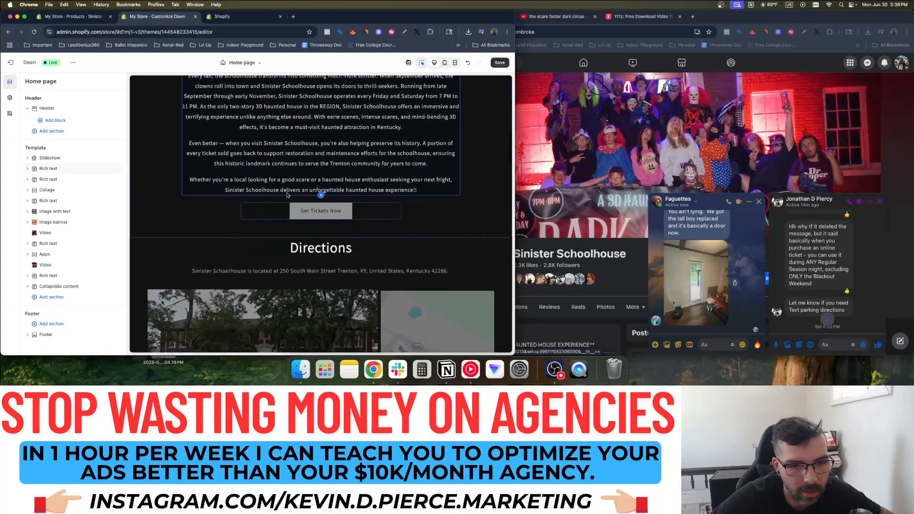
pyautogui.click(320, 213)
pyautogui.click(73, 164)
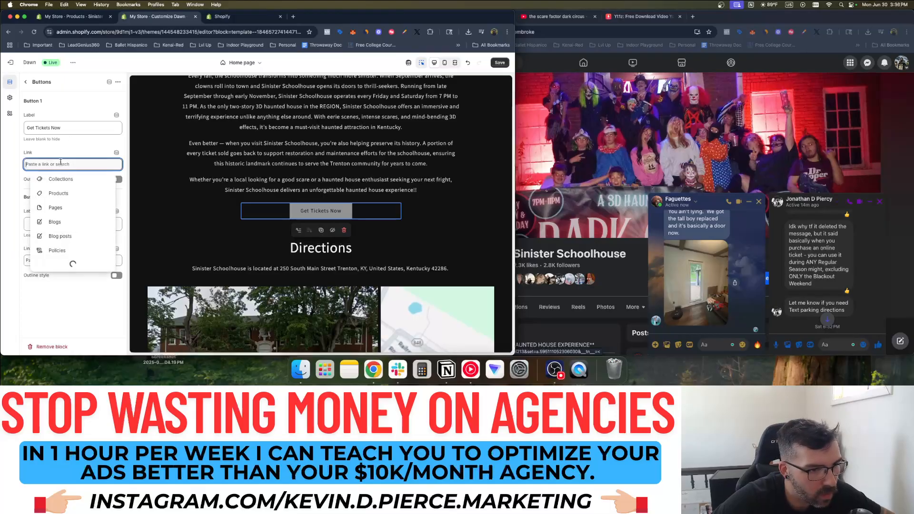
pyautogui.click(62, 97)
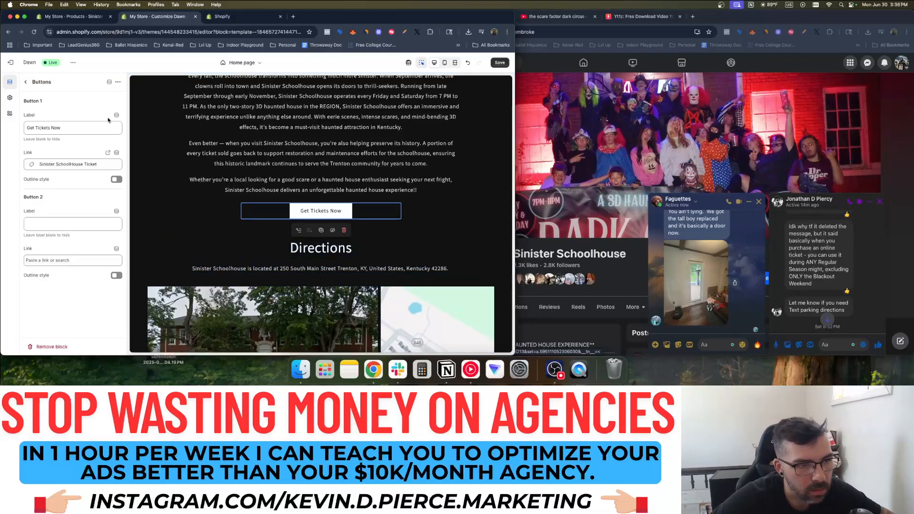
pyautogui.click(178, 186)
pyautogui.click(317, 214)
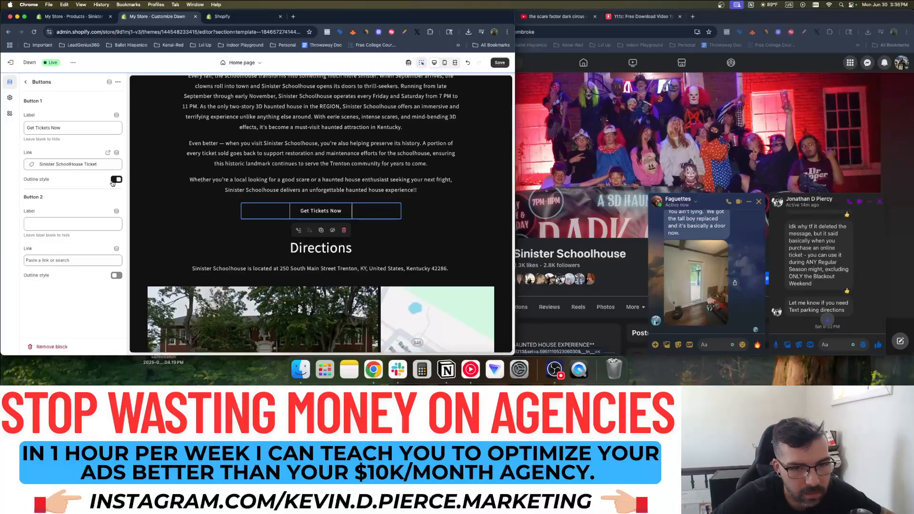
pyautogui.click(259, 228)
pyautogui.click(304, 209)
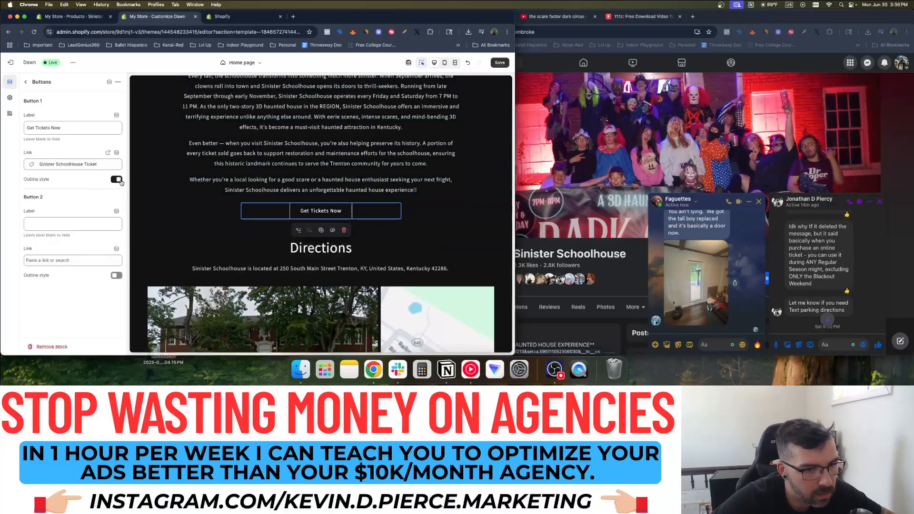
# In the parking map section, try top and left text alignment, then restore middle and center
pyautogui.click(25, 82)
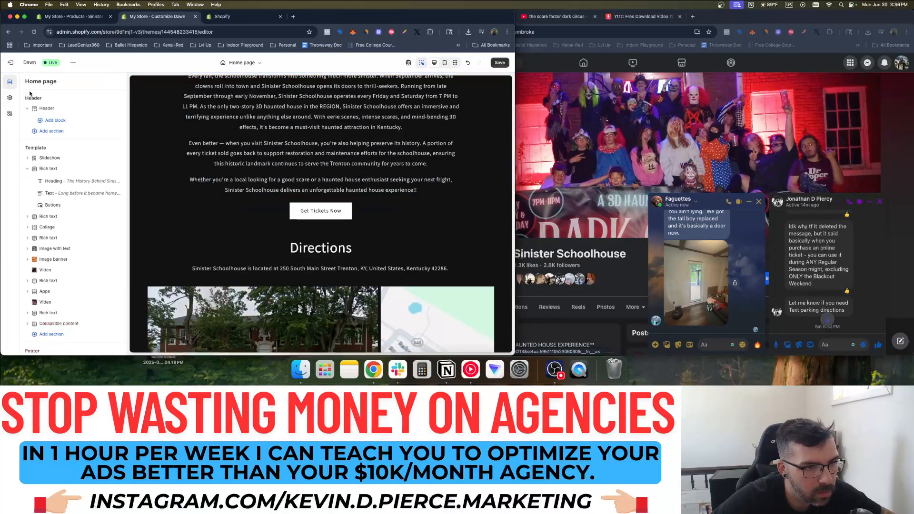
pyautogui.scroll(-4, 286, 208)
pyautogui.scroll(-5, 287, 208)
pyautogui.scroll(2, 288, 208)
pyautogui.scroll(-2, 287, 207)
pyautogui.click(251, 212)
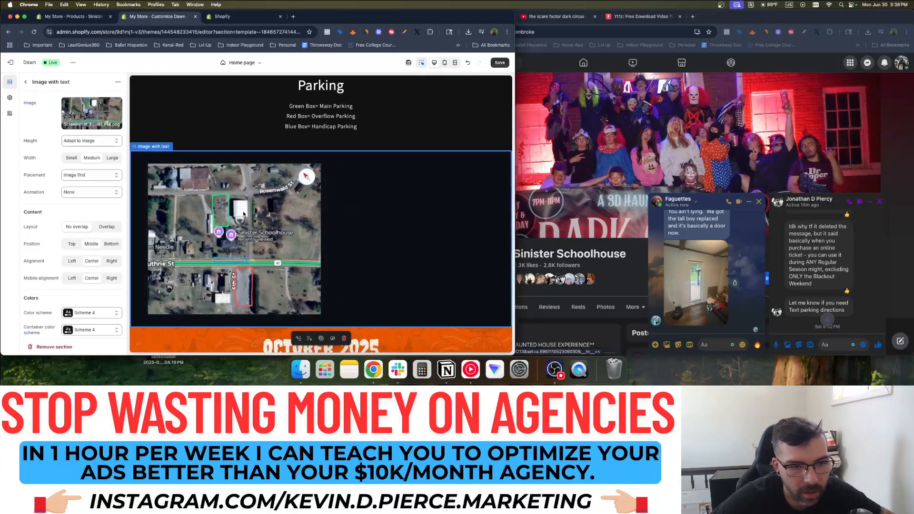
pyautogui.click(72, 244)
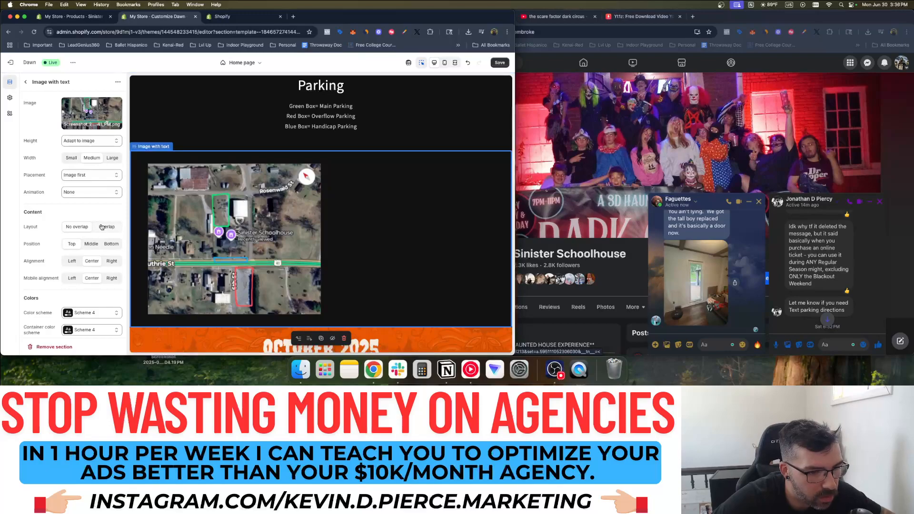
pyautogui.click(91, 243)
pyautogui.click(76, 261)
pyautogui.click(89, 261)
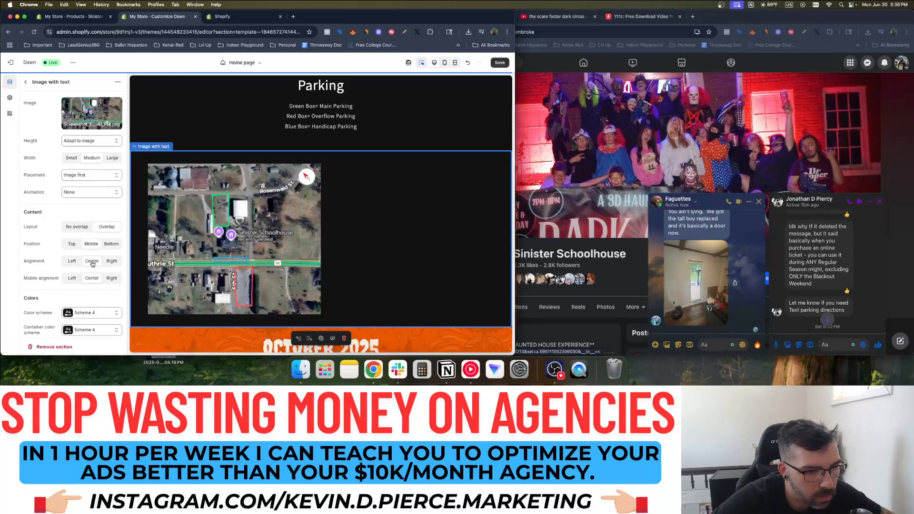
# Set the parking map to Medium width, Image first placement, and Middle content position
pyautogui.scroll(-1, 92, 264)
pyautogui.scroll(-5, 93, 265)
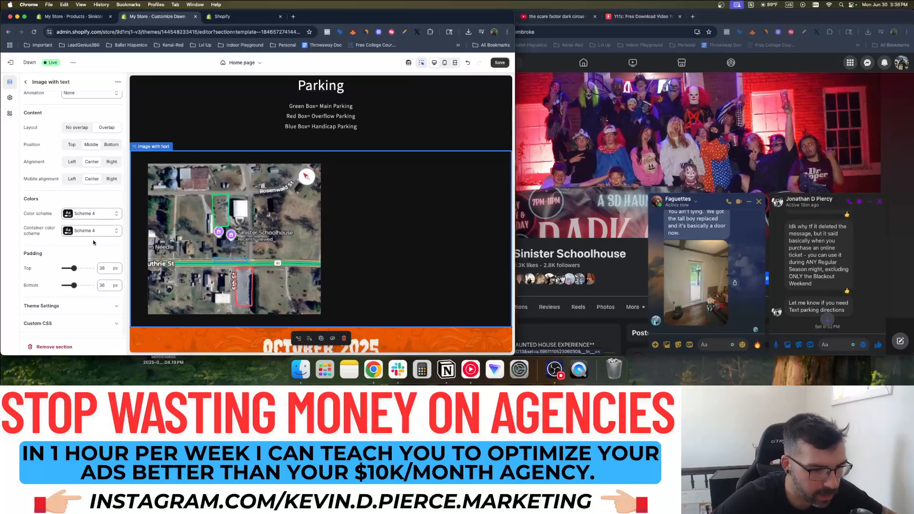
pyautogui.scroll(5, 119, 204)
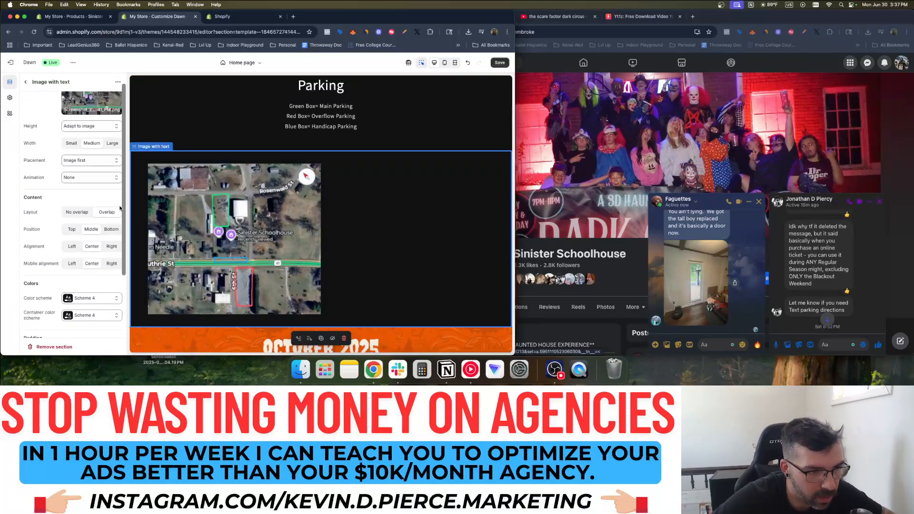
pyautogui.click(90, 146)
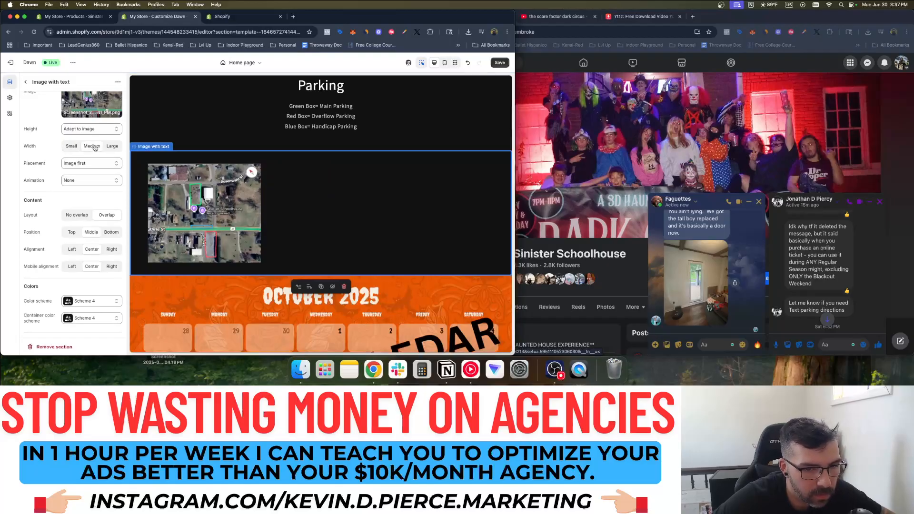
pyautogui.click(95, 181)
pyautogui.click(94, 179)
pyautogui.click(90, 163)
pyautogui.click(88, 171)
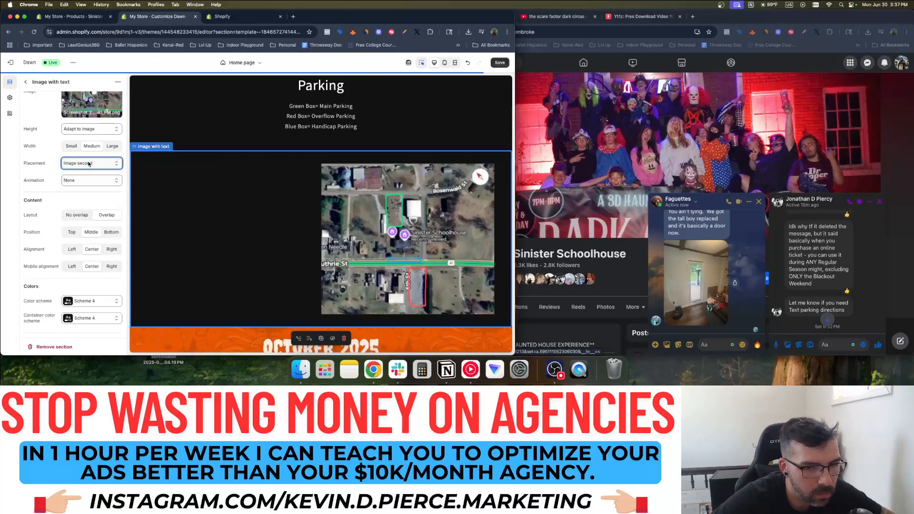
pyautogui.click(89, 163)
pyautogui.click(86, 154)
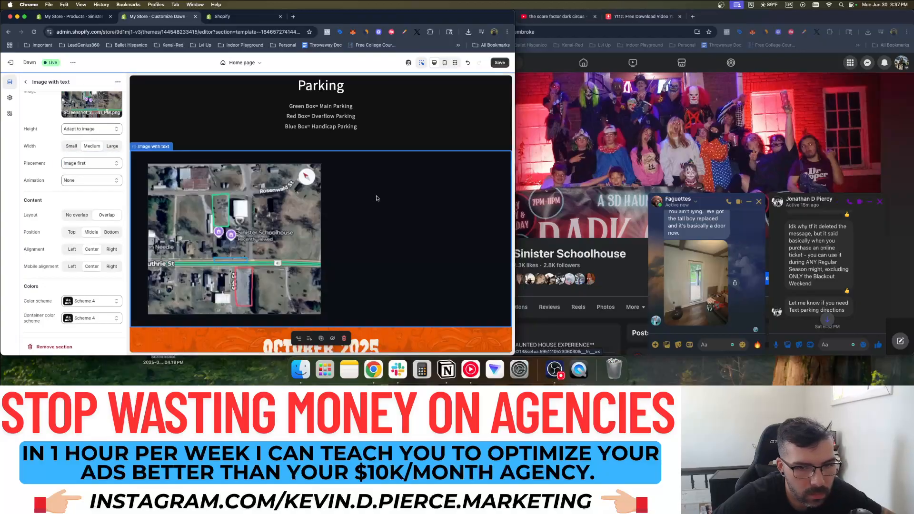
pyautogui.click(86, 234)
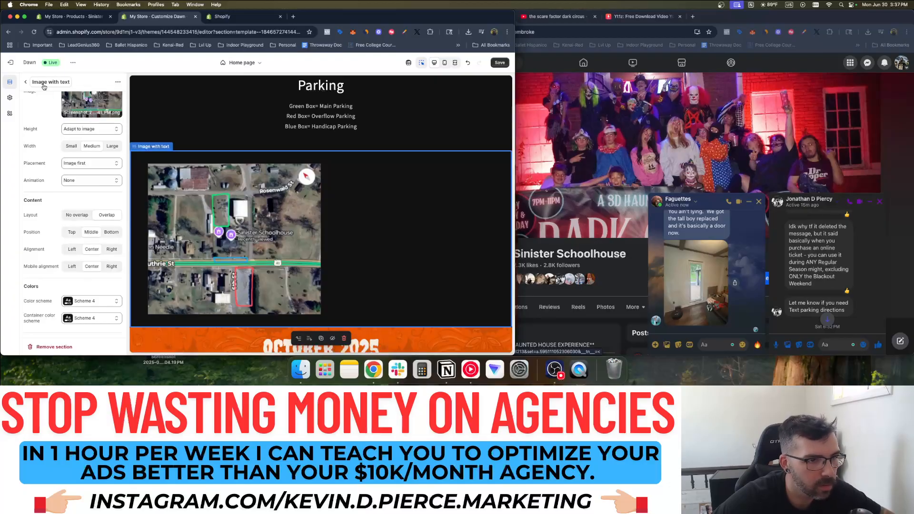
pyautogui.click(25, 82)
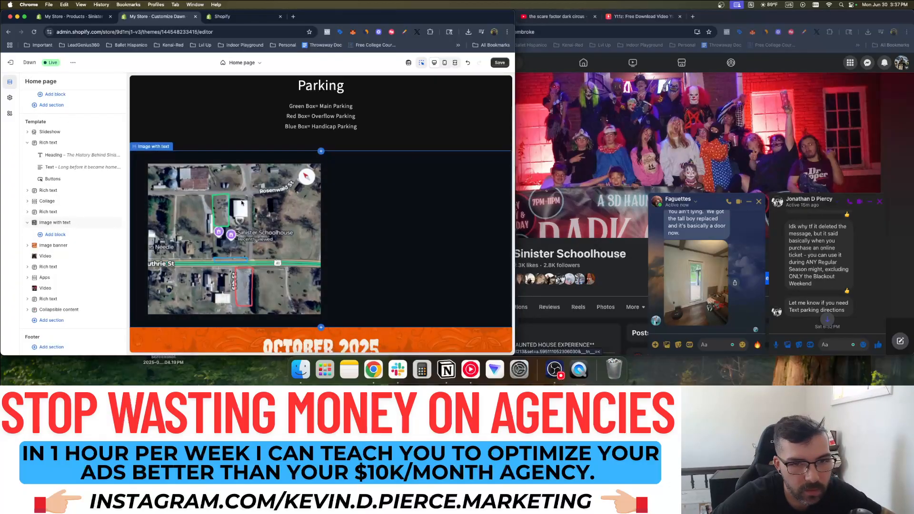
# Link the Get Tickets! button to the Sinister SchoolHouse Ticket product
pyautogui.scroll(-10, 241, 202)
pyautogui.scroll(-8, 313, 181)
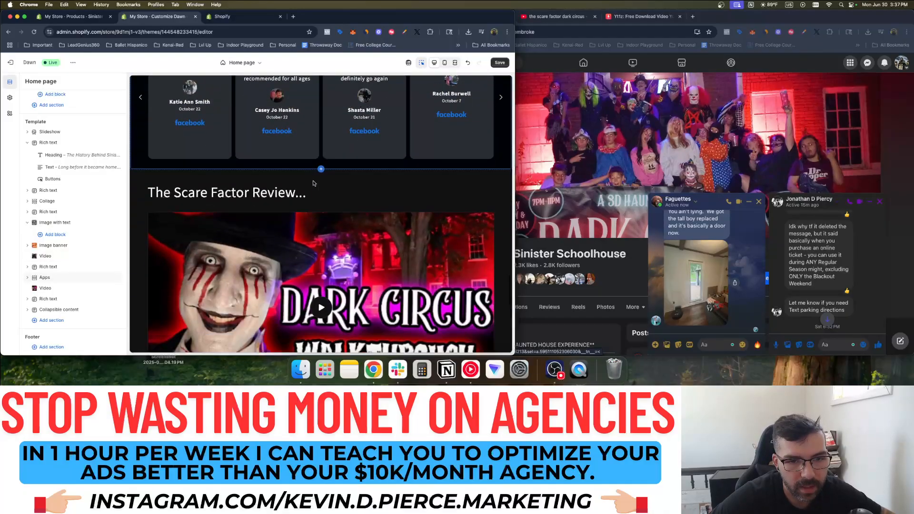
pyautogui.scroll(-6, 313, 182)
pyautogui.click(320, 175)
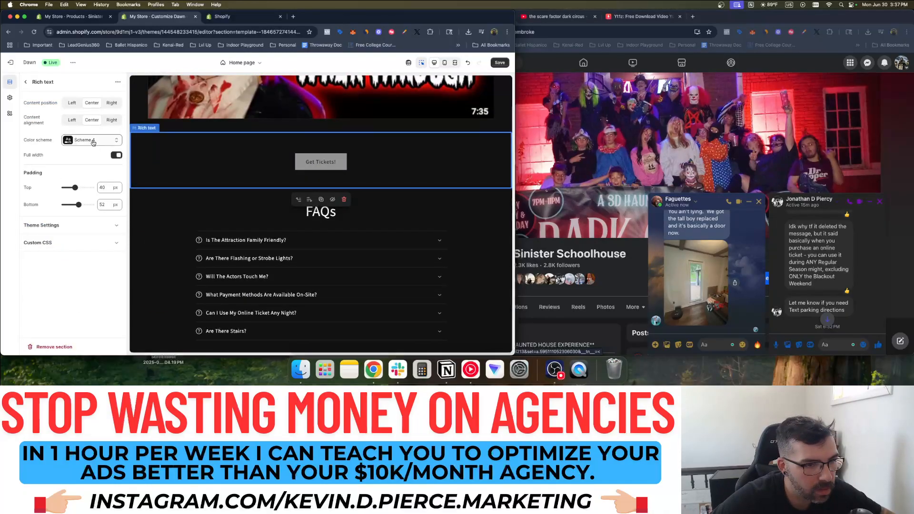
pyautogui.click(329, 161)
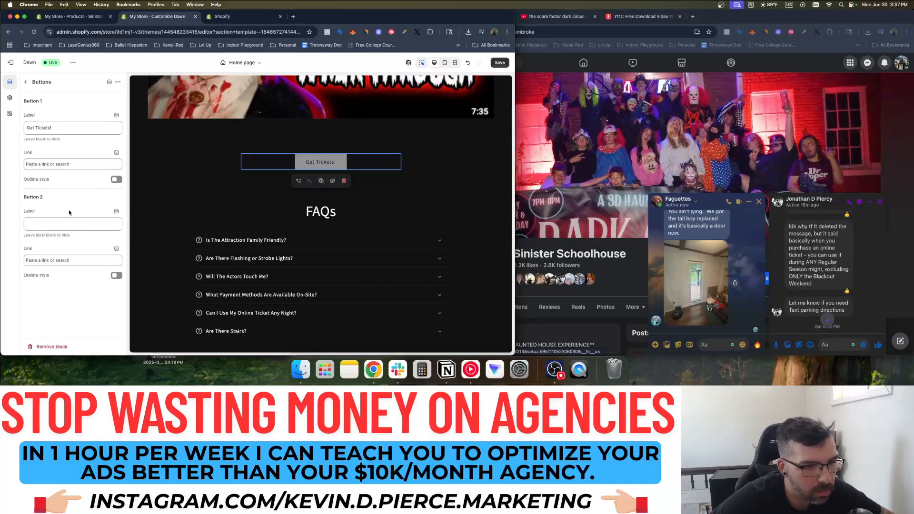
pyautogui.click(58, 164)
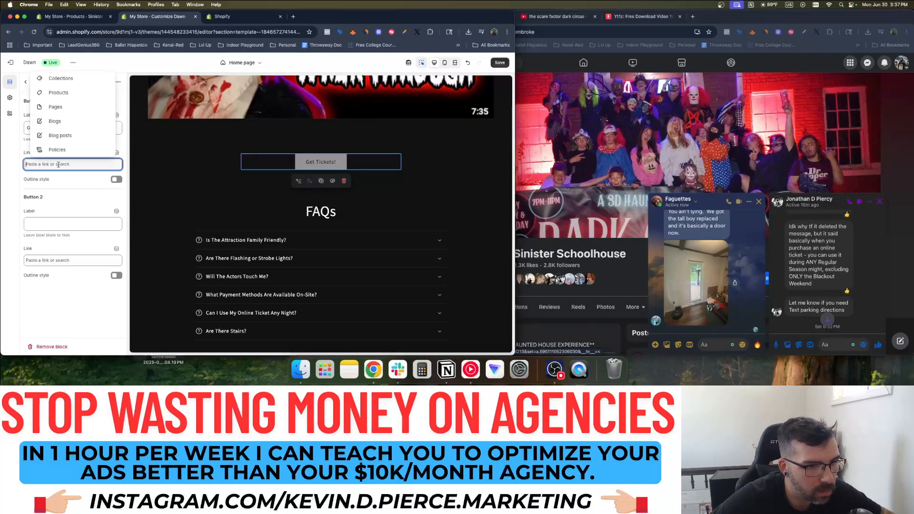
pyautogui.click(58, 92)
pyautogui.click(76, 150)
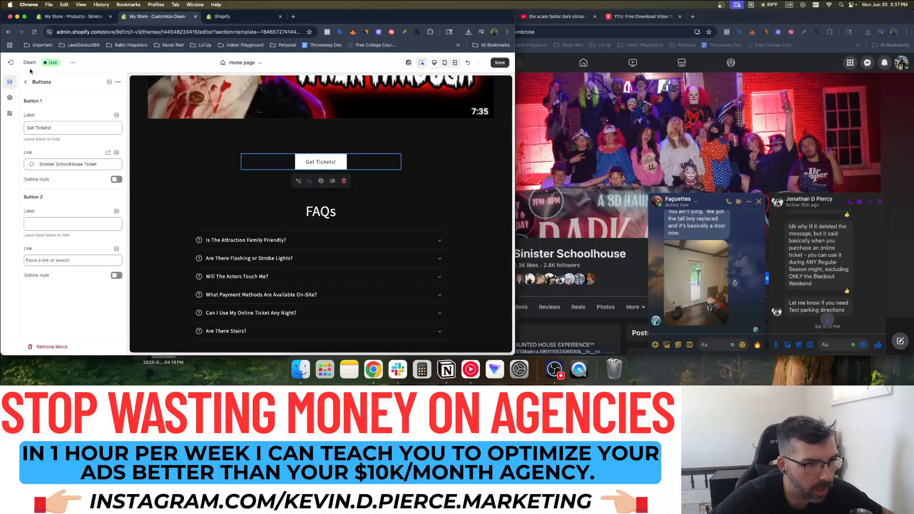
# Return to the home page section list and save the theme with Cmd+S
pyautogui.click(26, 83)
pyautogui.scroll(-3, 229, 190)
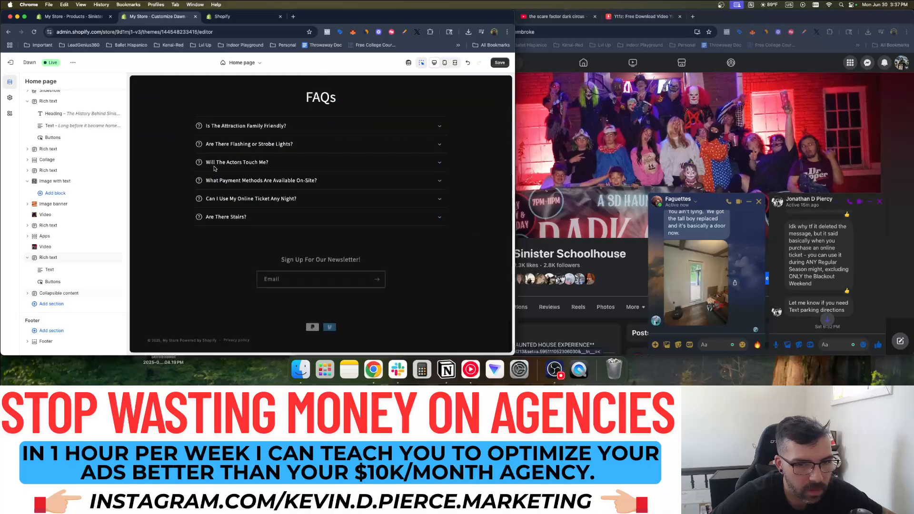
pyautogui.scroll(10, 229, 180)
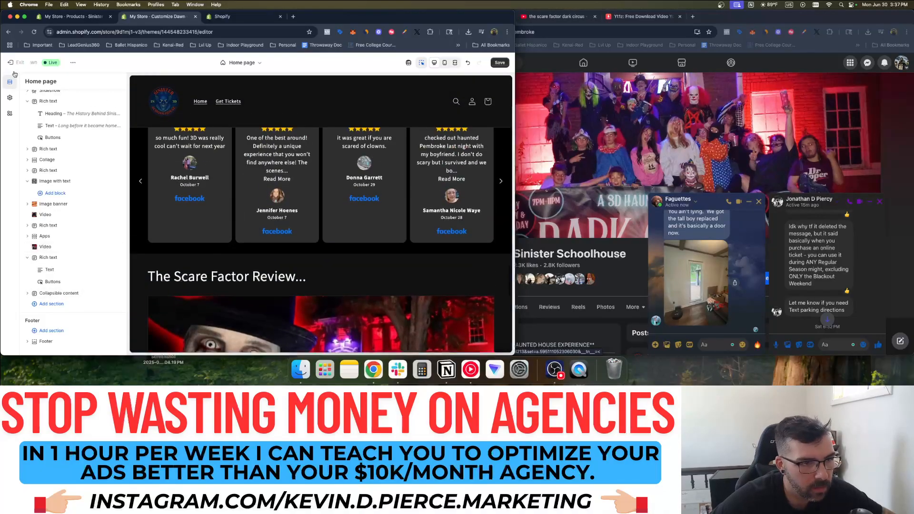
pyautogui.press('super+s')
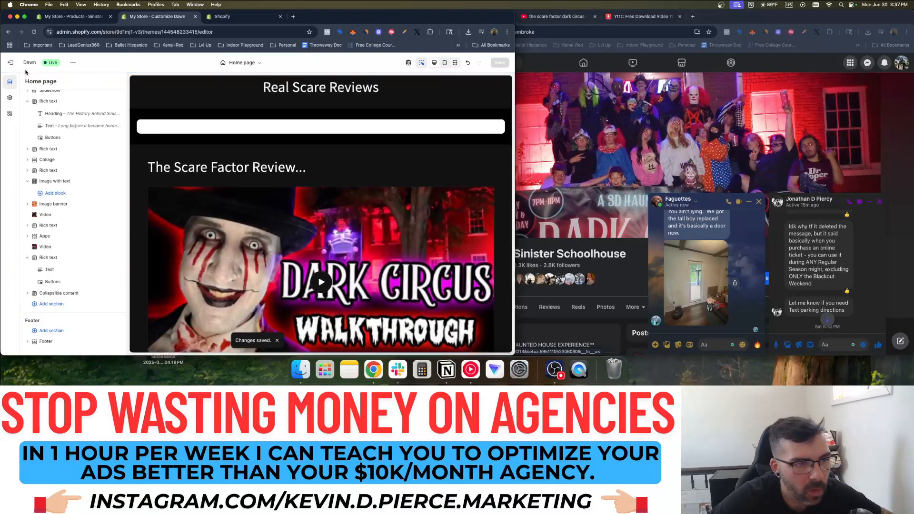
# Exit the theme editor and preview the current theme's storefront in a new tab
pyautogui.click(10, 62)
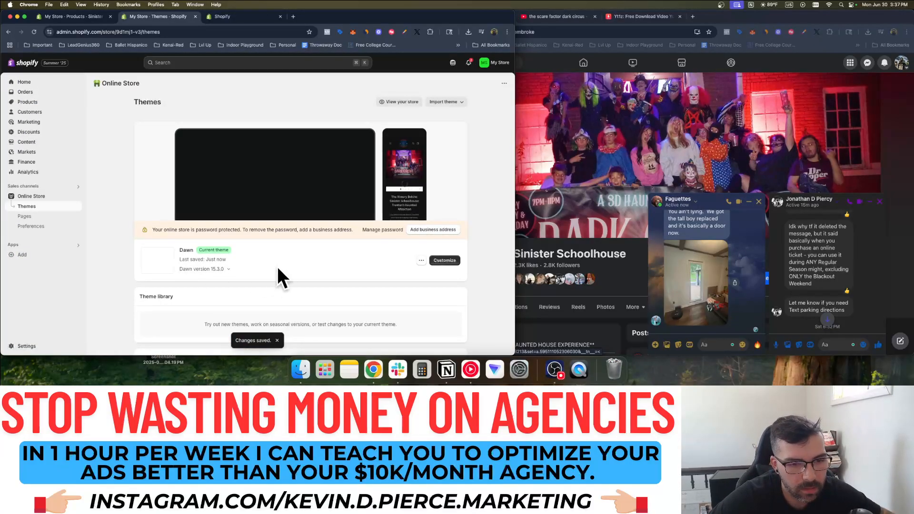
pyautogui.click(421, 260)
pyautogui.click(388, 275)
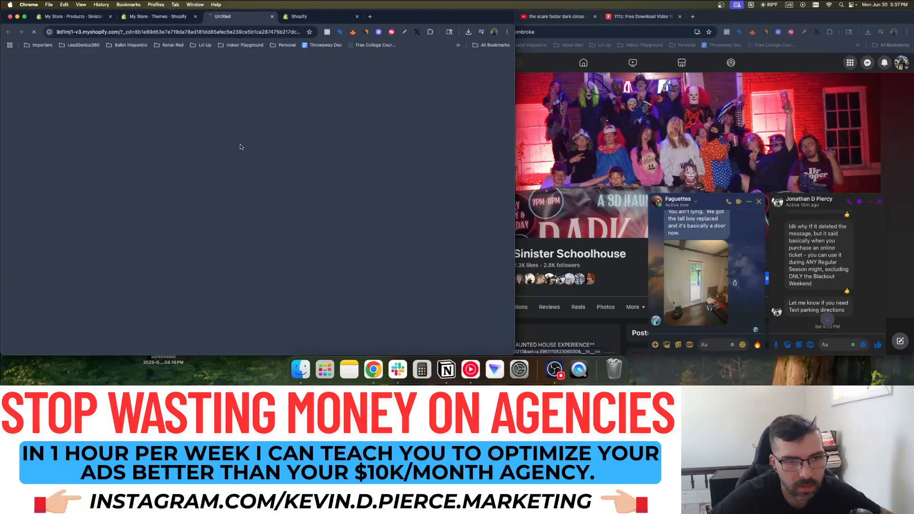
# Add one Sinister SchoolHouse Ticket to the cart, view the cart, and return to Themes
pyautogui.scroll(-15, 305, 132)
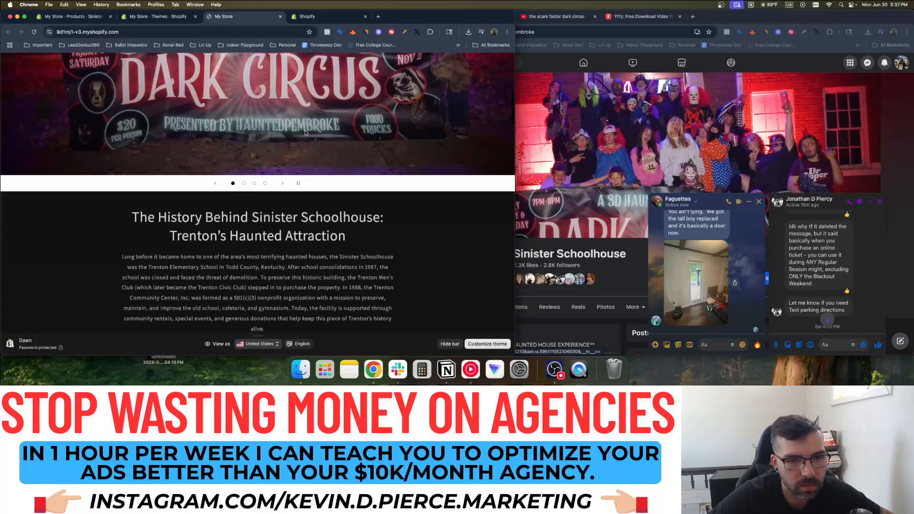
pyautogui.click(275, 123)
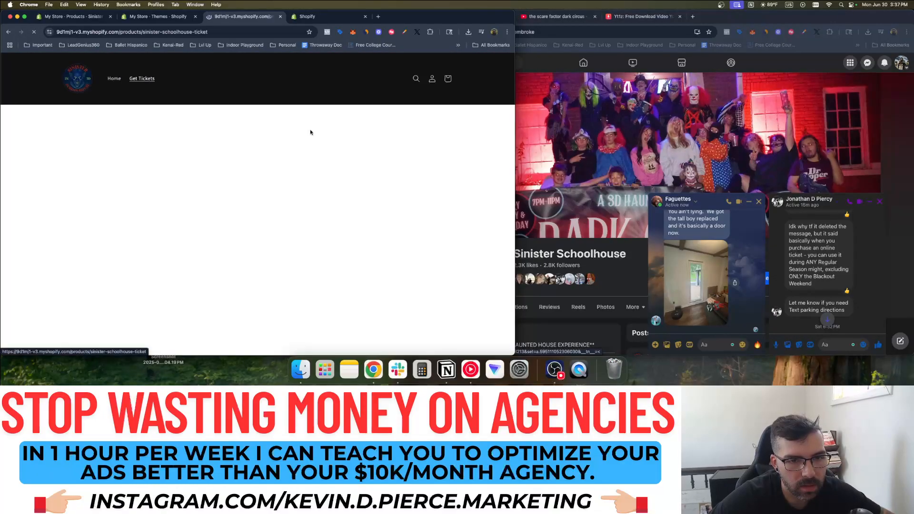
pyautogui.click(393, 225)
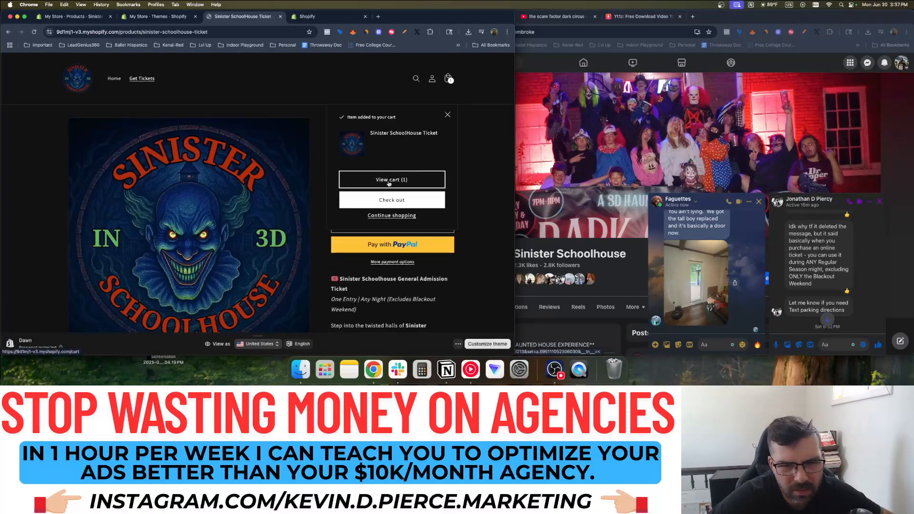
pyautogui.click(389, 183)
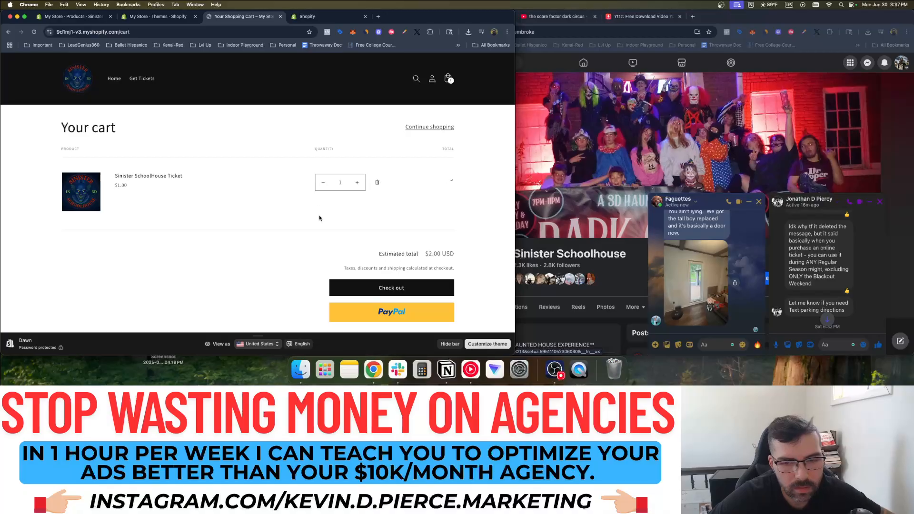
pyautogui.scroll(-3, 321, 209)
pyautogui.scroll(3, 322, 209)
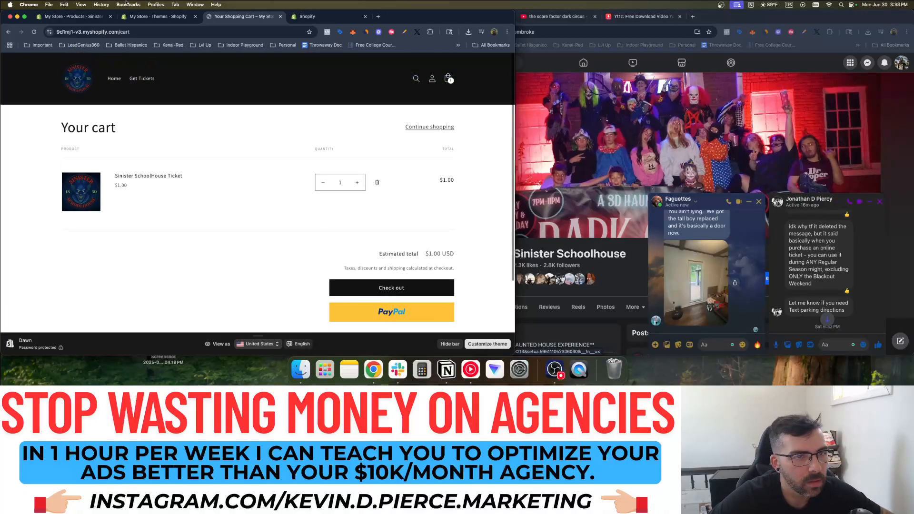
pyautogui.click(154, 16)
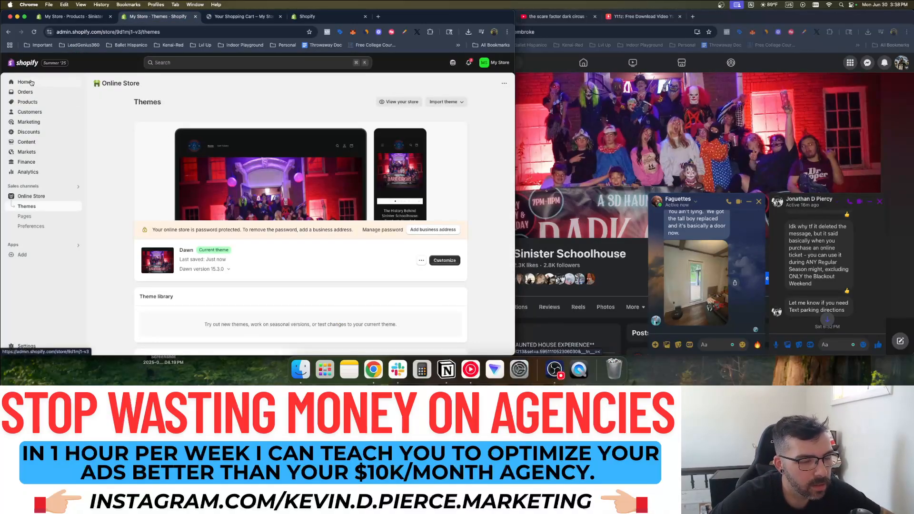
# Create an amount-off-products discount with code TEST and 100% off
pyautogui.click(34, 133)
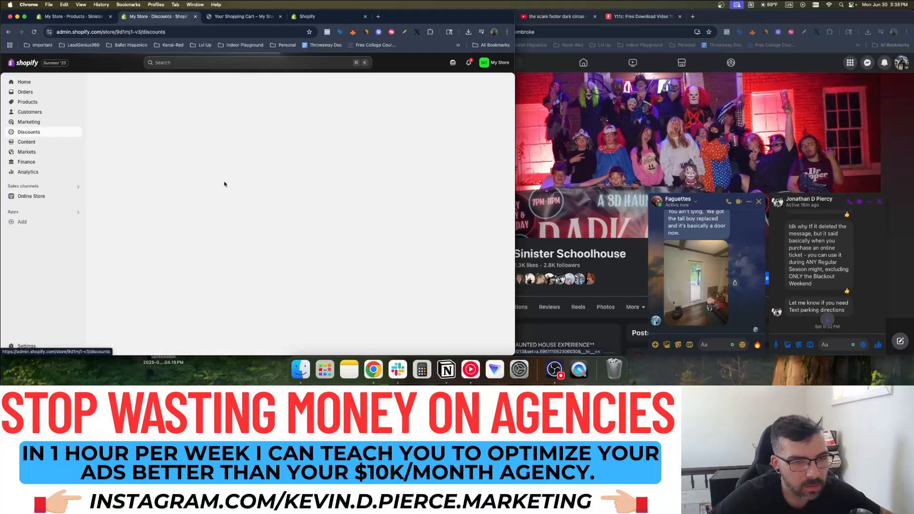
pyautogui.click(300, 217)
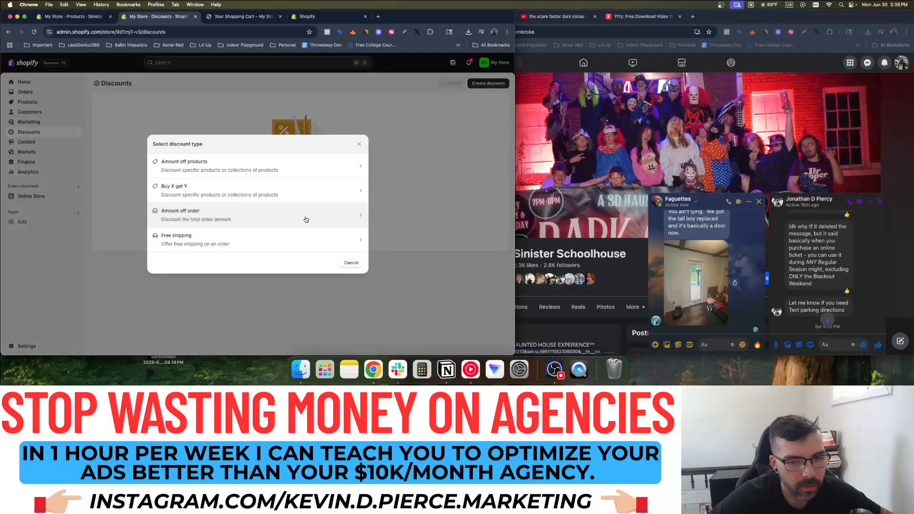
pyautogui.click(222, 163)
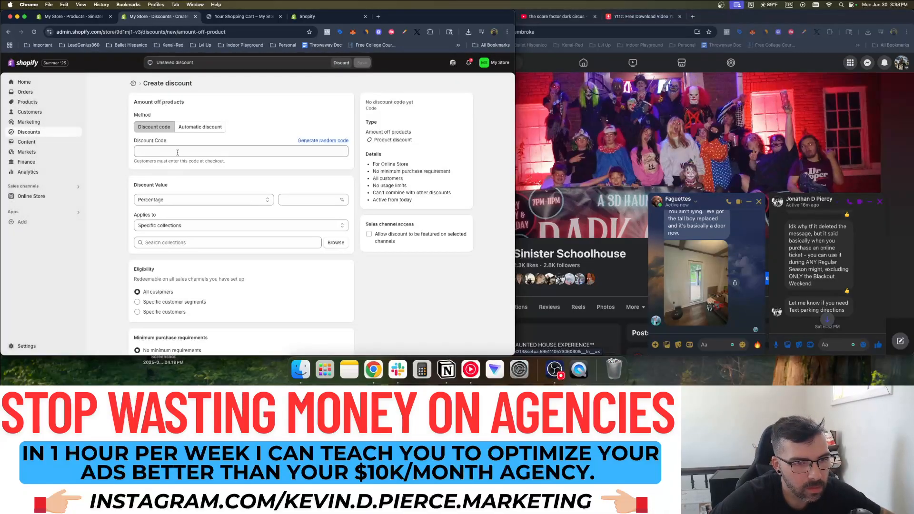
pyautogui.click(180, 151)
pyautogui.write('F')
pyautogui.press('BackSpace')
pyautogui.write('TEST')
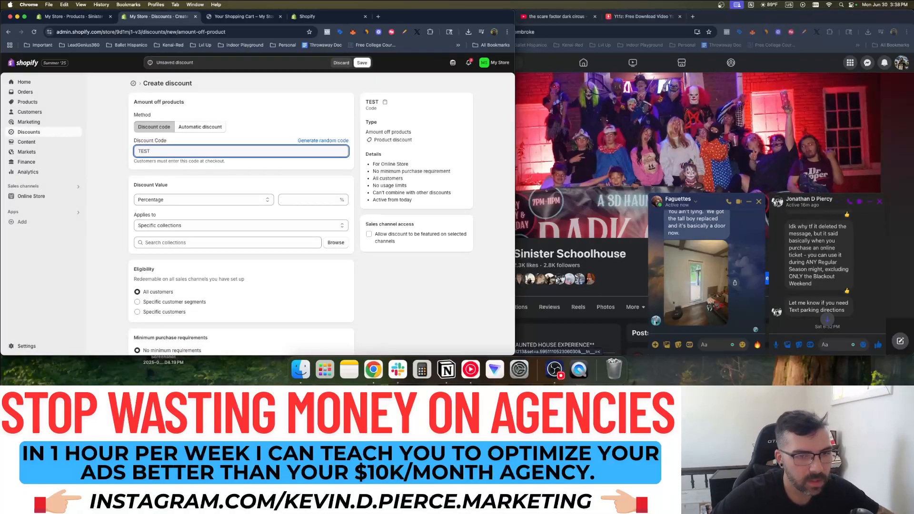
pyautogui.click(304, 200)
pyautogui.write('100')
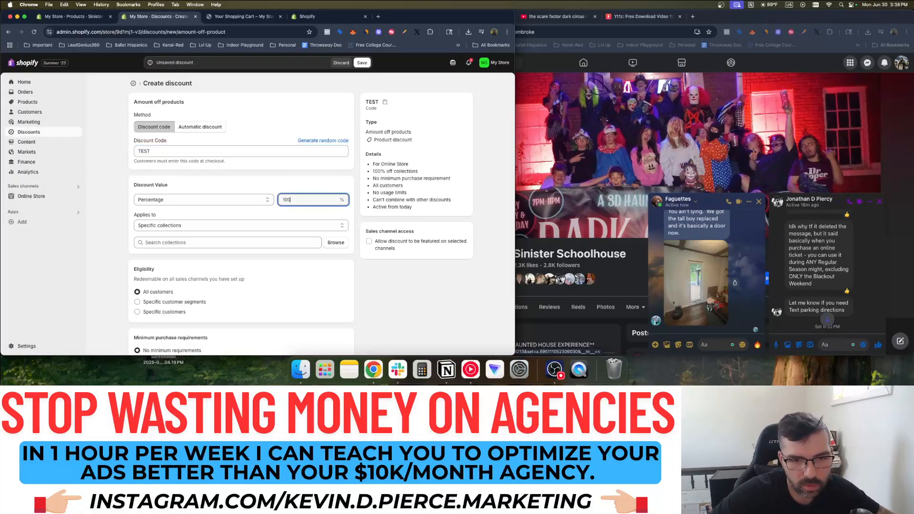
pyautogui.scroll(-7, 231, 174)
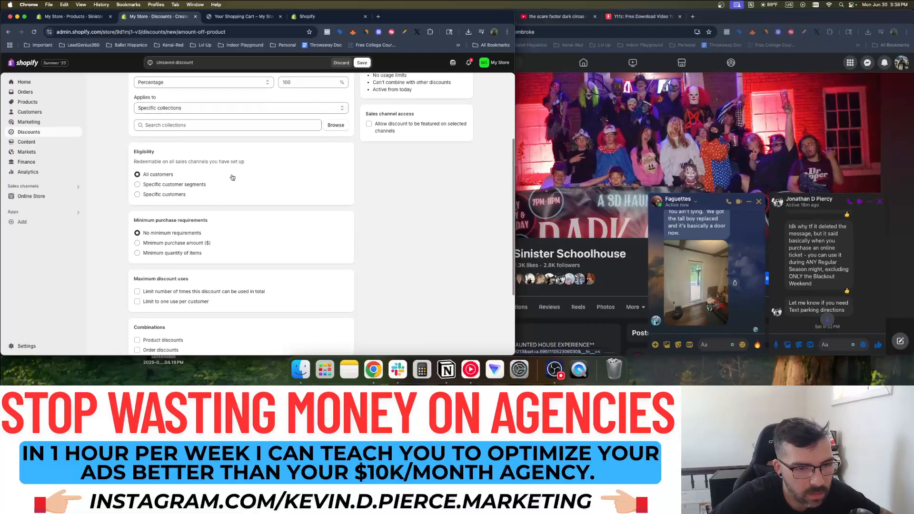
pyautogui.scroll(-3, 235, 180)
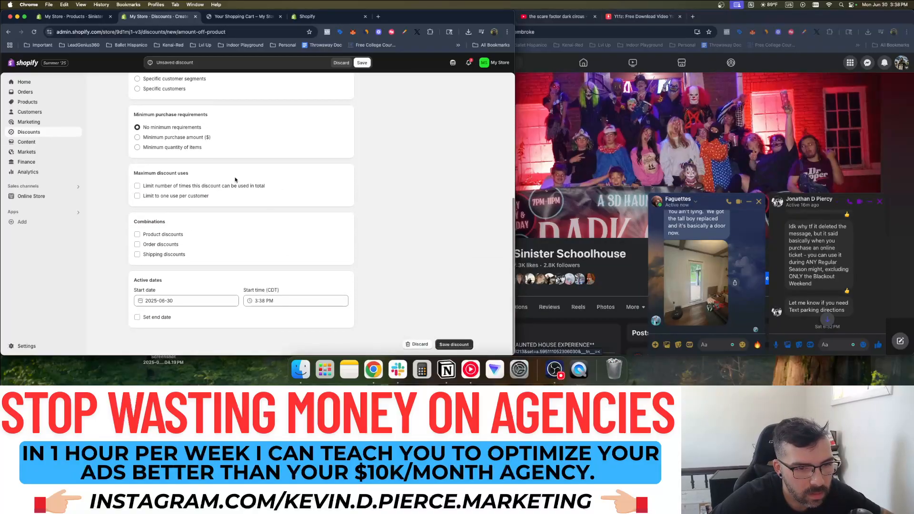
pyautogui.click(458, 343)
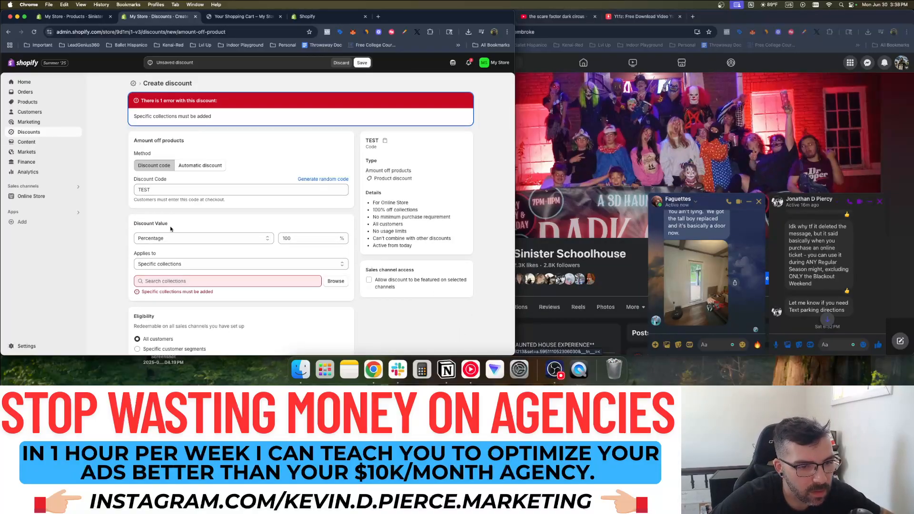
# Make the discount apply to the Sinister SchoolHouse Ticket product only
pyautogui.click(176, 267)
pyautogui.click(167, 272)
pyautogui.click(187, 267)
pyautogui.click(184, 272)
pyautogui.click(190, 282)
pyautogui.click(333, 282)
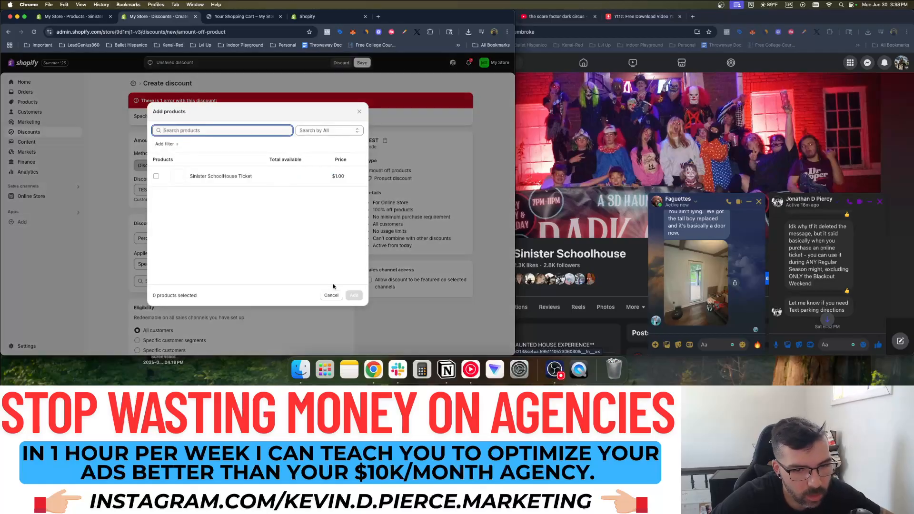
pyautogui.click(191, 178)
pyautogui.click(354, 296)
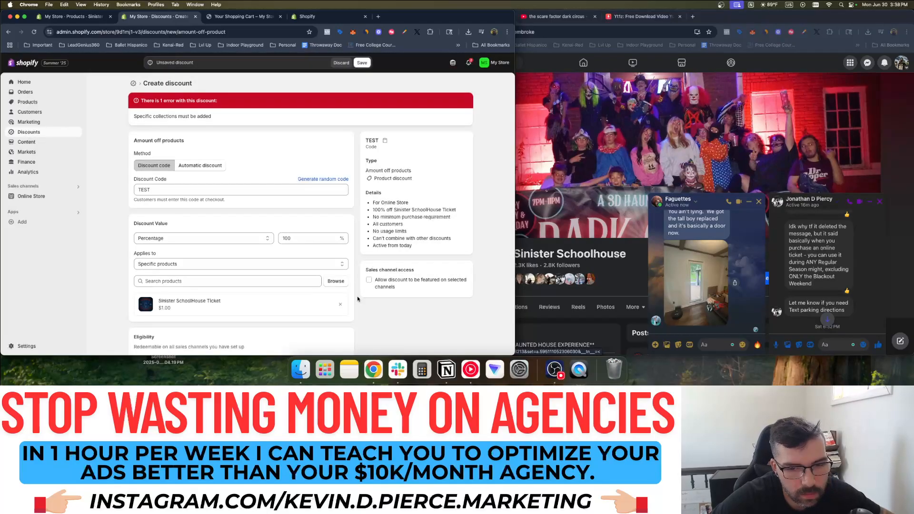
# Review the applies-to setting and save the TEST discount
pyautogui.scroll(-2, 211, 214)
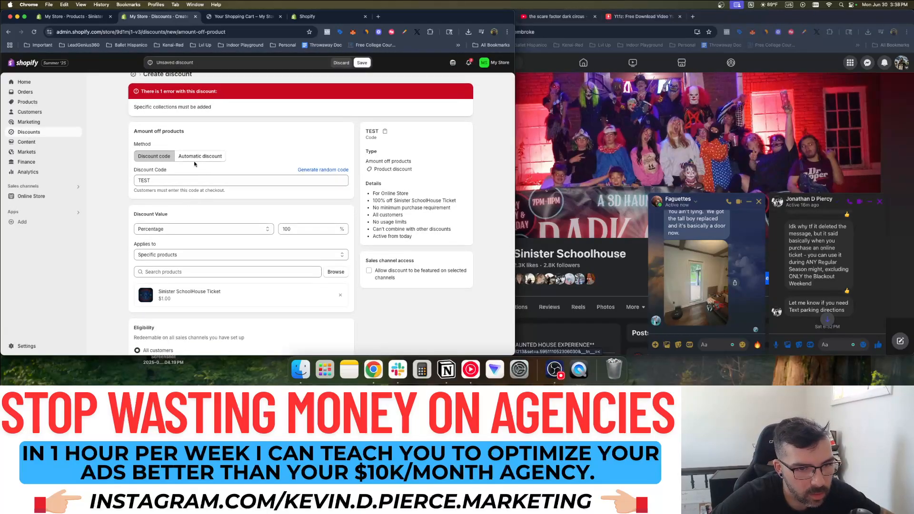
pyautogui.click(251, 230)
pyautogui.click(82, 231)
pyautogui.scroll(-1, 129, 234)
pyautogui.scroll(-6, 128, 234)
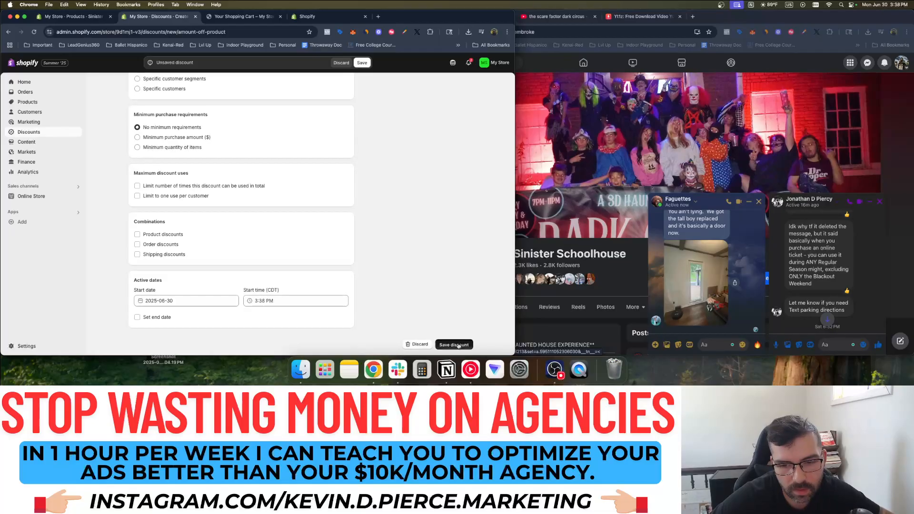
pyautogui.click(455, 344)
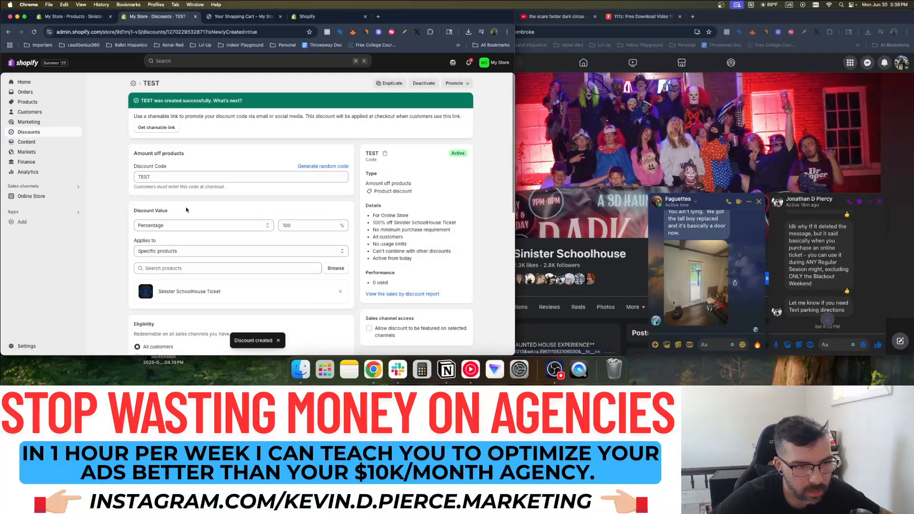
# Open the Sinister SchoolHouse Ticket product page in the admin
pyautogui.click(17, 84)
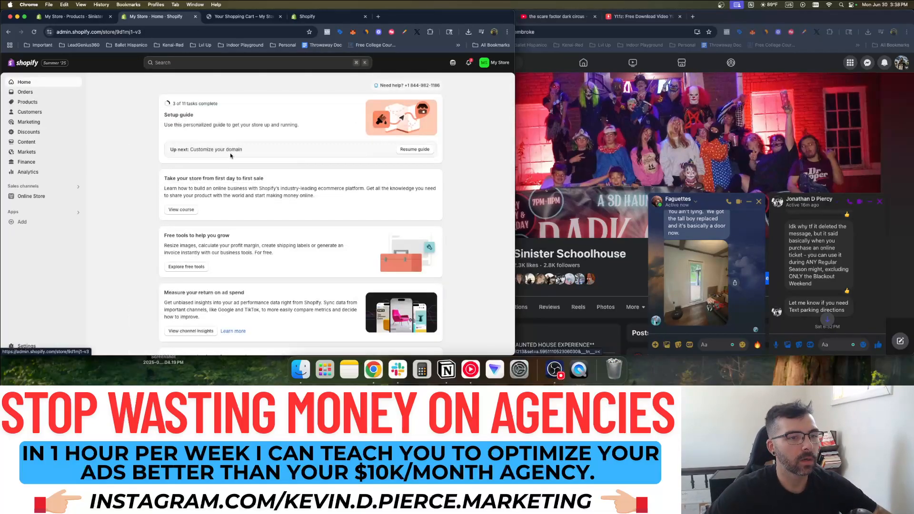
pyautogui.click(34, 101)
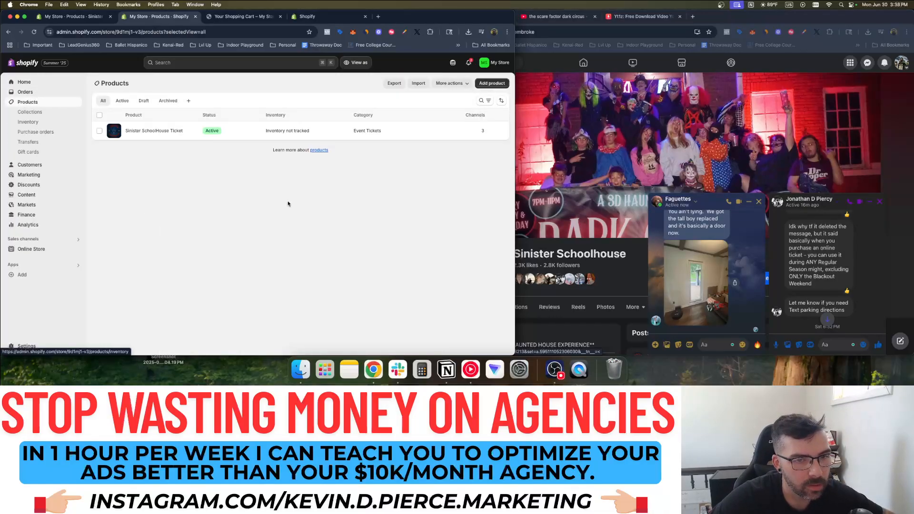
pyautogui.click(161, 131)
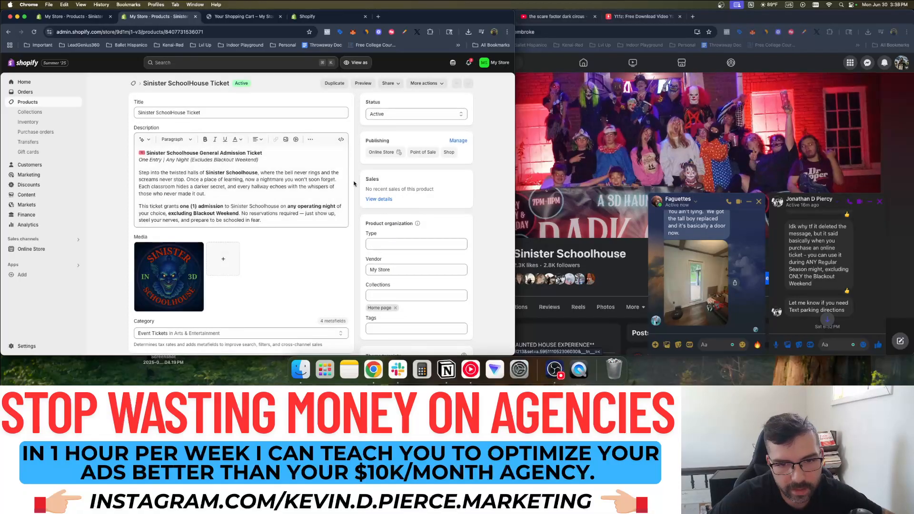
pyautogui.scroll(-3, 355, 178)
pyautogui.scroll(3, 286, 152)
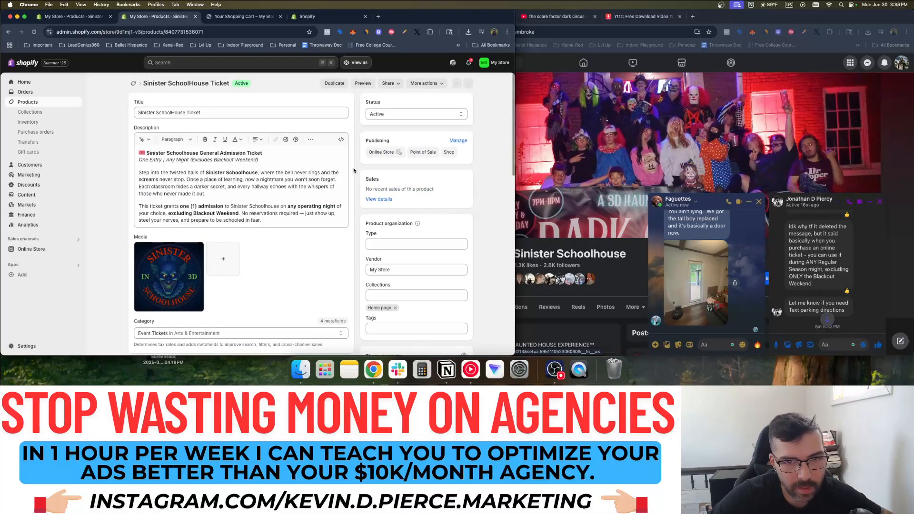
# Check the storefront home in the cart tab, then close that extra storefront tab
pyautogui.click(242, 16)
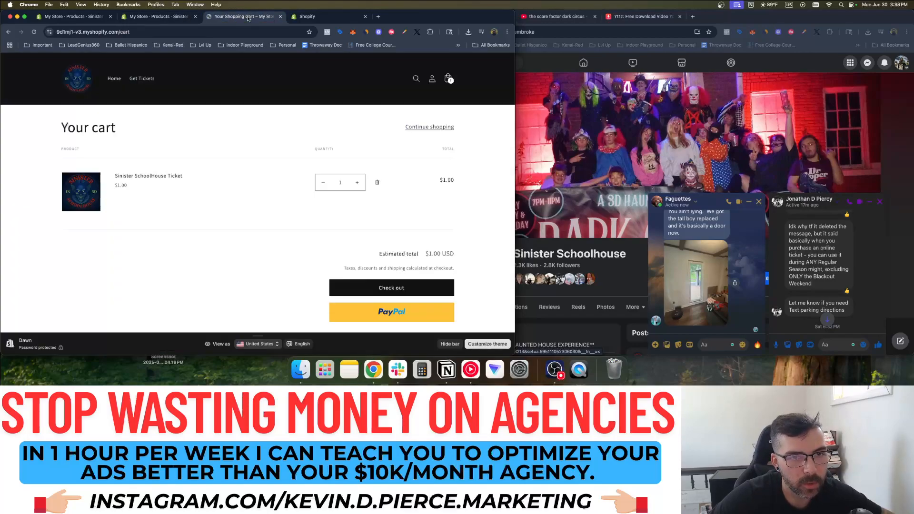
pyautogui.click(89, 78)
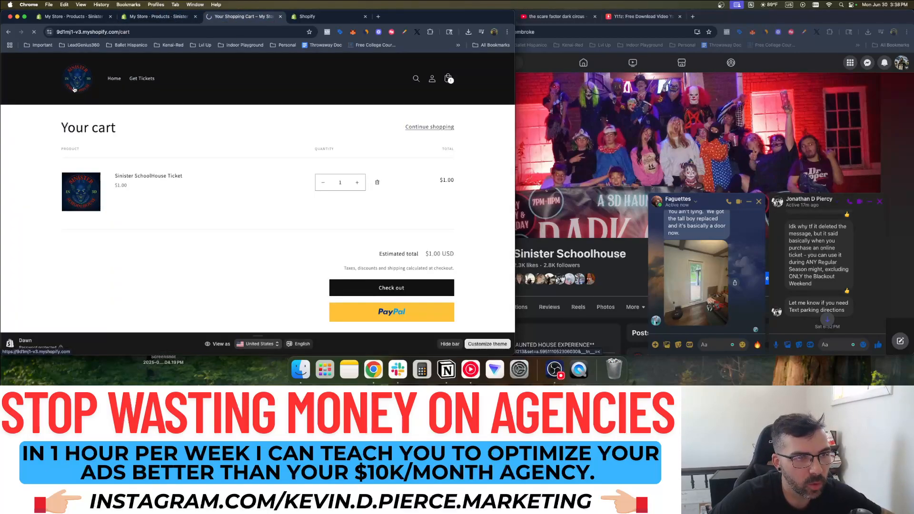
pyautogui.click(164, 14)
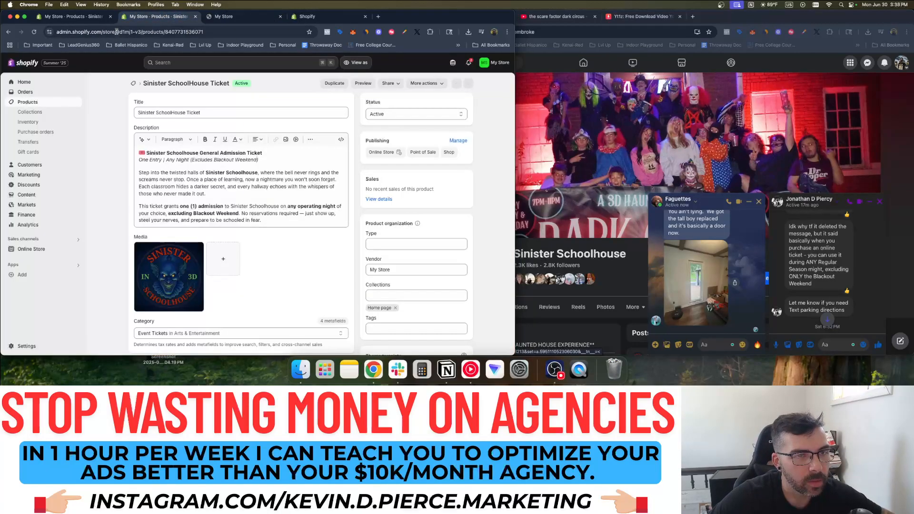
pyautogui.click(75, 18)
pyautogui.click(246, 18)
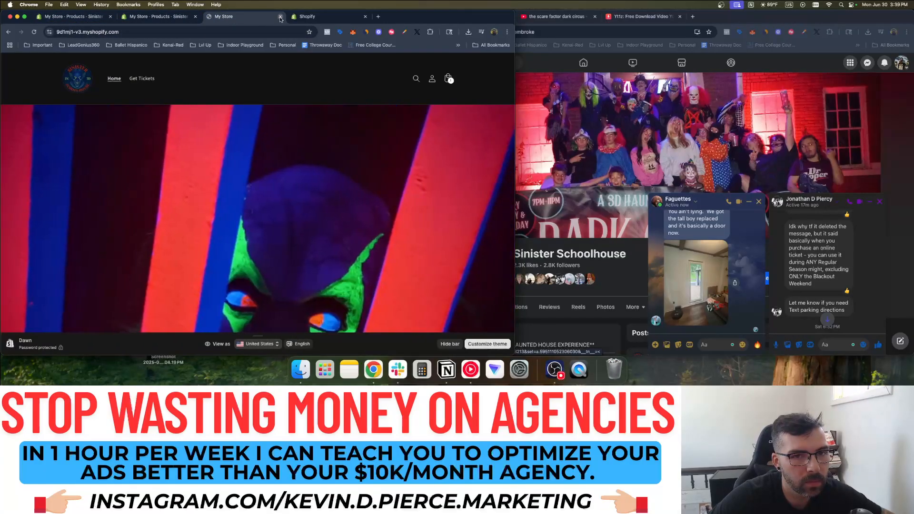
pyautogui.click(280, 16)
# Preview the Online Store storefront in a new tab from the admin home
pyautogui.click(27, 83)
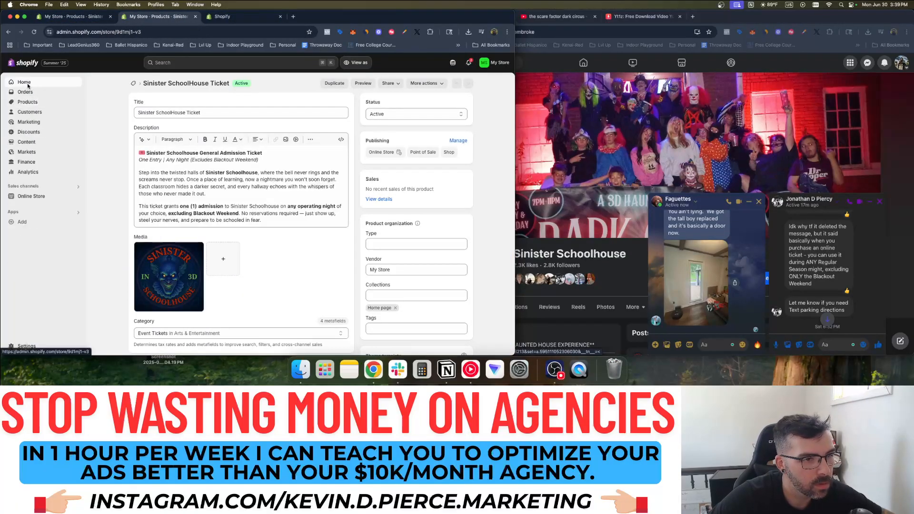
pyautogui.scroll(-5, 57, 170)
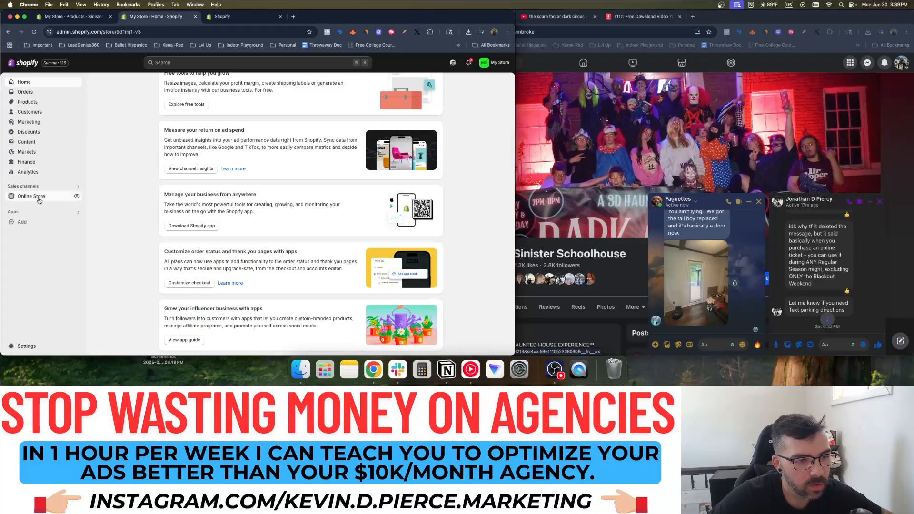
pyautogui.click(57, 196)
pyautogui.click(77, 196)
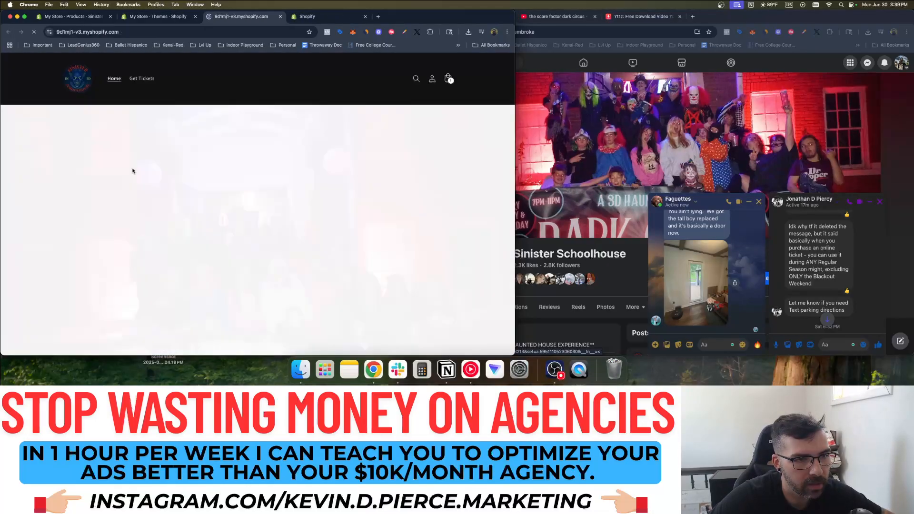
# Check out the ticket from the cart and apply discount code TEST
pyautogui.click(449, 84)
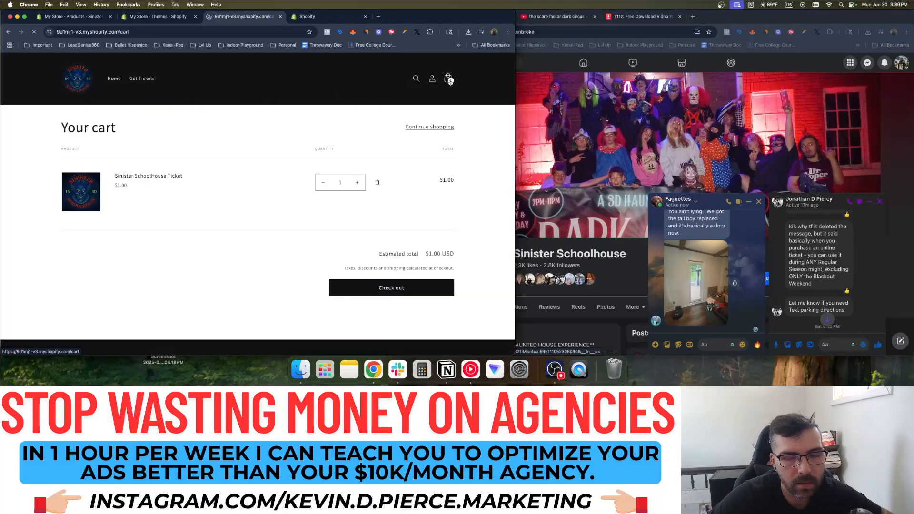
pyautogui.click(392, 287)
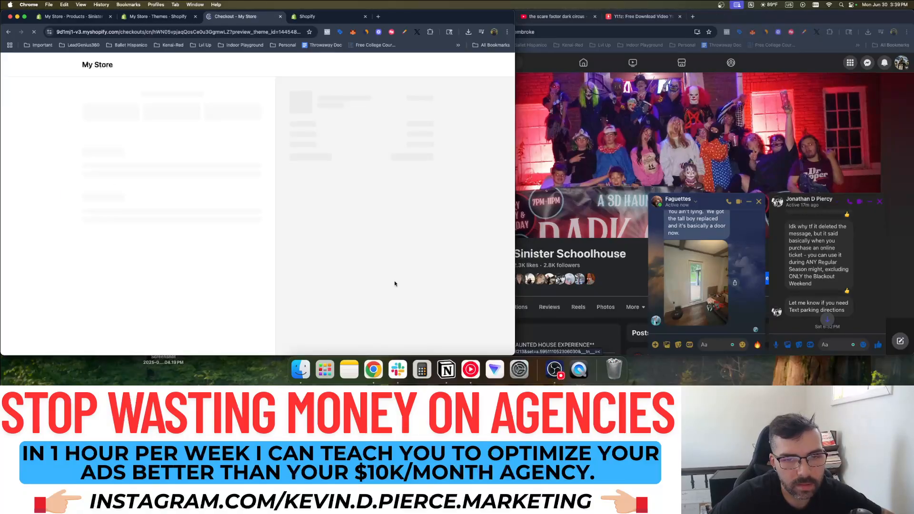
pyautogui.click(308, 141)
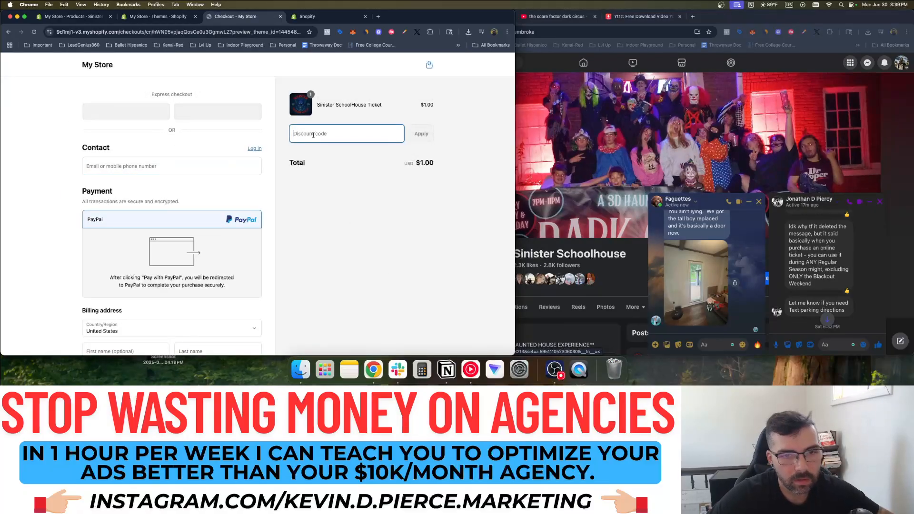
pyautogui.write('TEST')
pyautogui.click(427, 141)
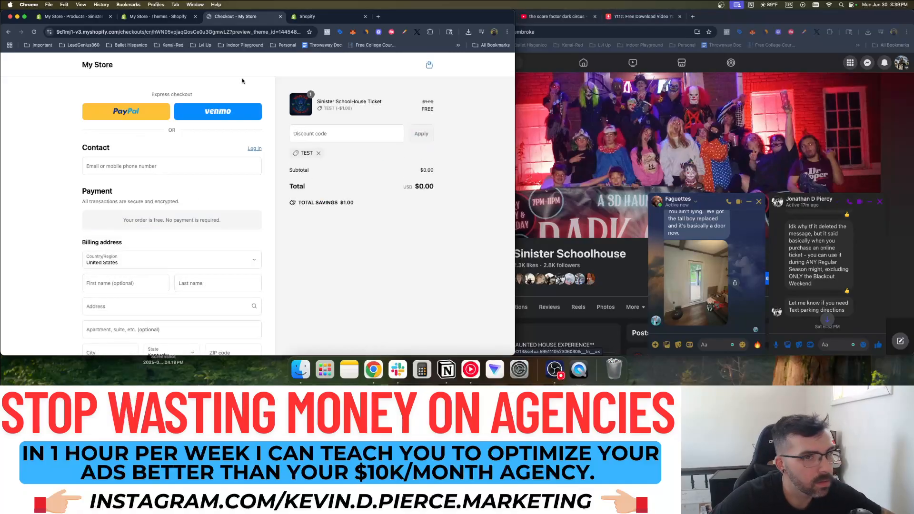
# Close the checkout tab and open the store Settings
pyautogui.click(280, 16)
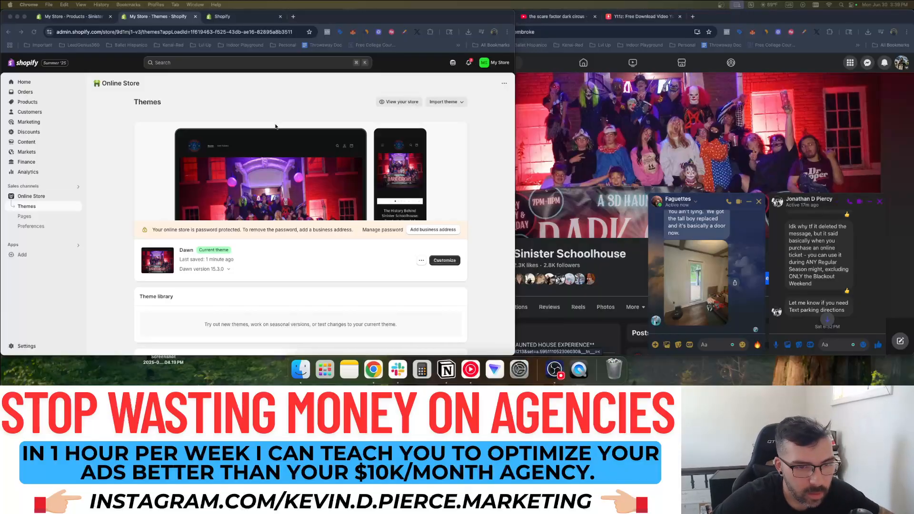
pyautogui.click(27, 102)
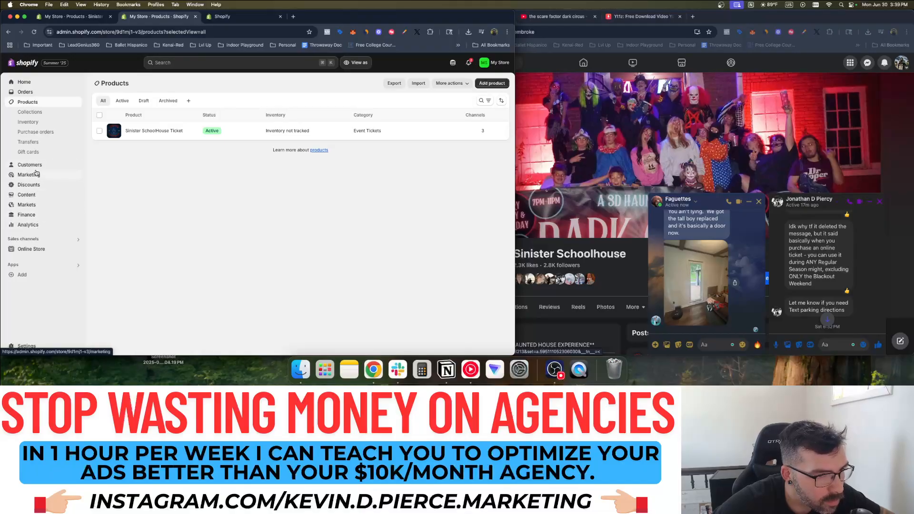
pyautogui.click(29, 346)
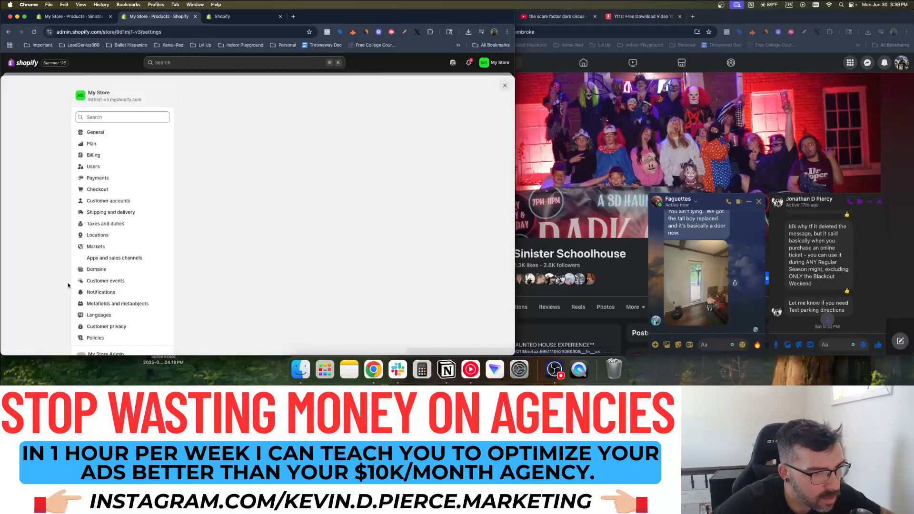
# Require customers' first and last name at checkout
pyautogui.click(151, 191)
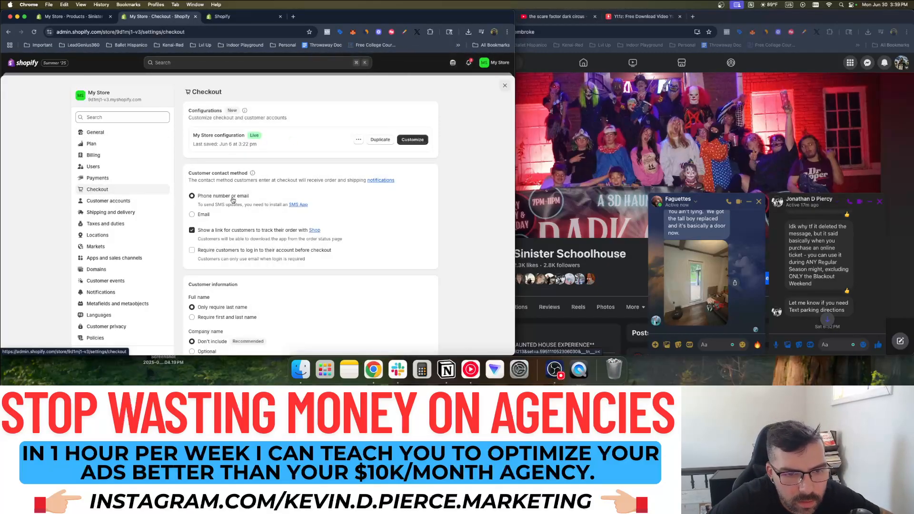
pyautogui.scroll(-1, 217, 202)
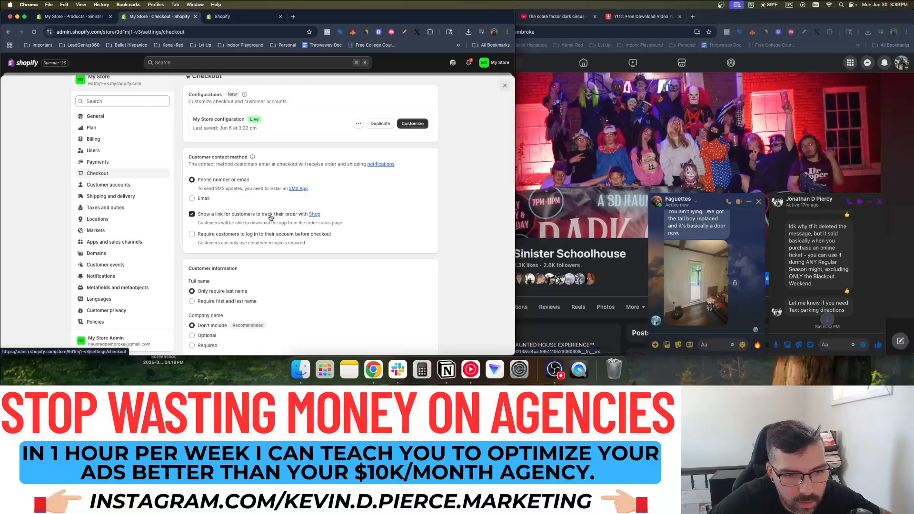
pyautogui.scroll(-5, 219, 210)
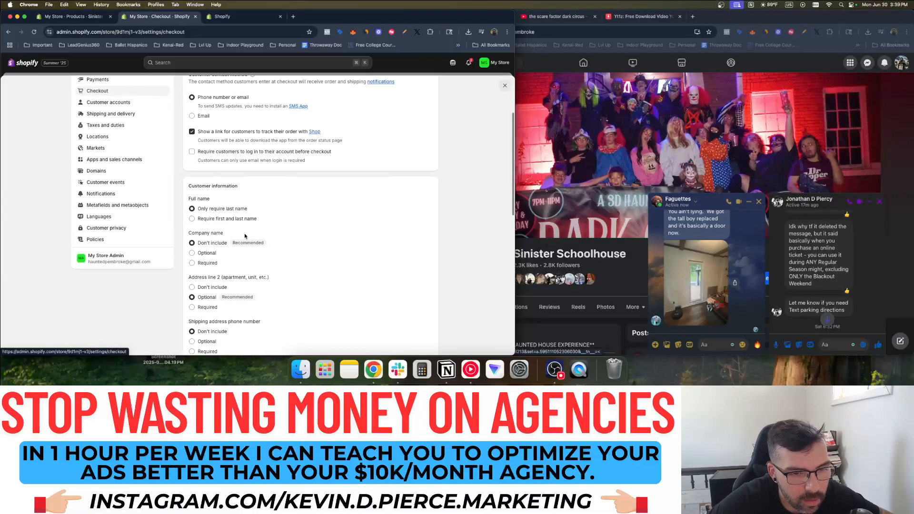
pyautogui.click(216, 220)
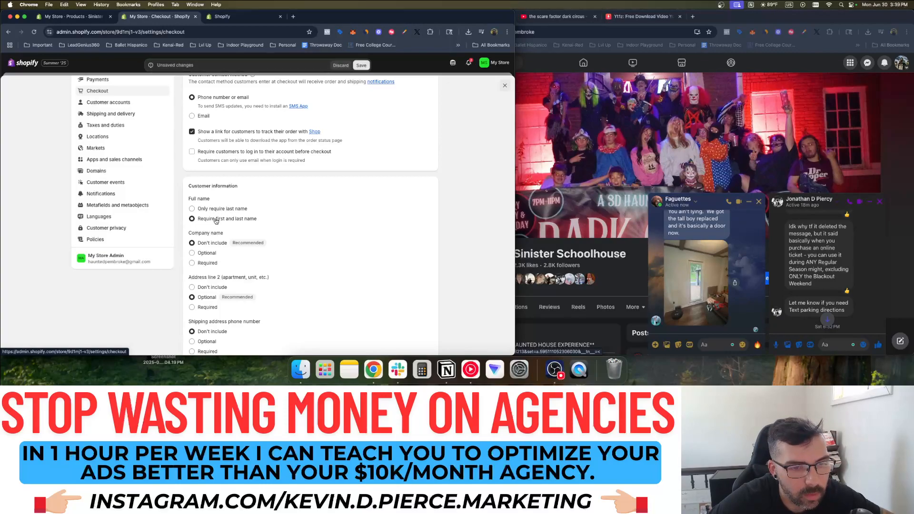
# Turn on email and SMS marketing sign-ups at checkout
pyautogui.scroll(-2, 214, 217)
pyautogui.scroll(-2, 213, 212)
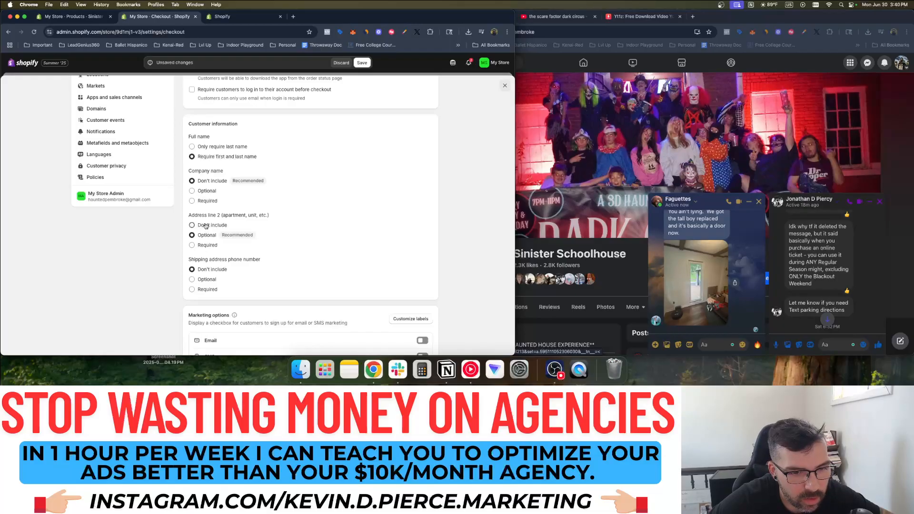
pyautogui.scroll(-3, 205, 226)
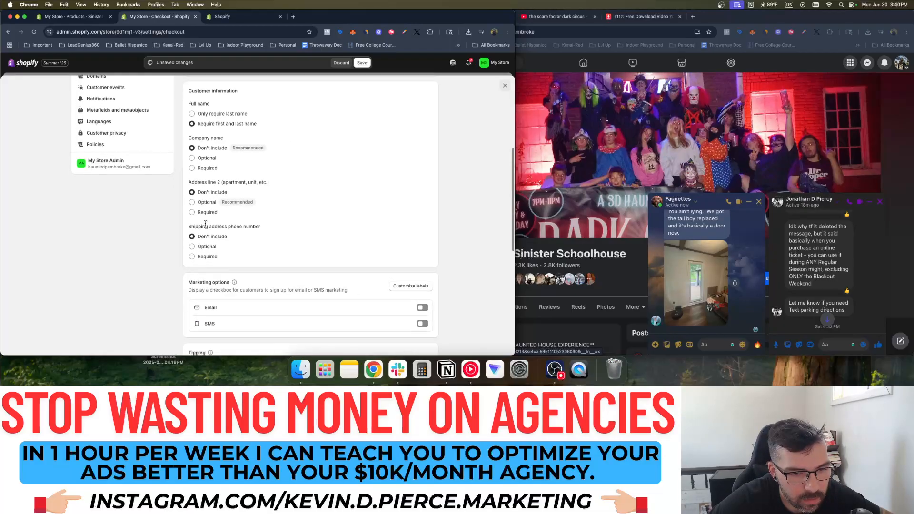
pyautogui.scroll(-2, 212, 239)
pyautogui.scroll(-3, 212, 239)
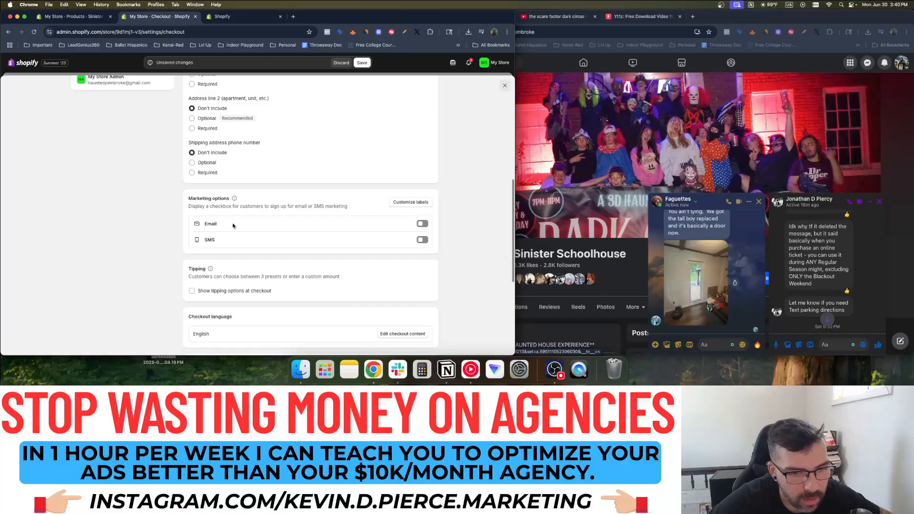
pyautogui.click(422, 224)
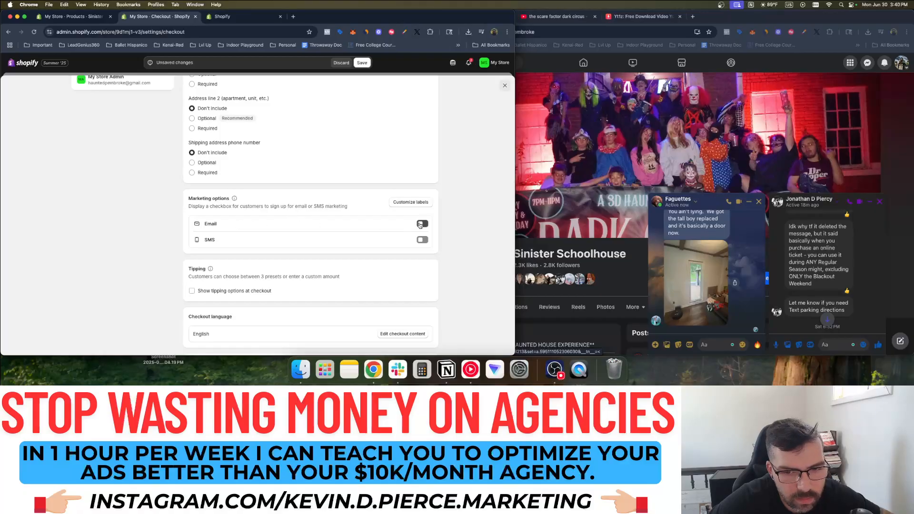
pyautogui.click(422, 289)
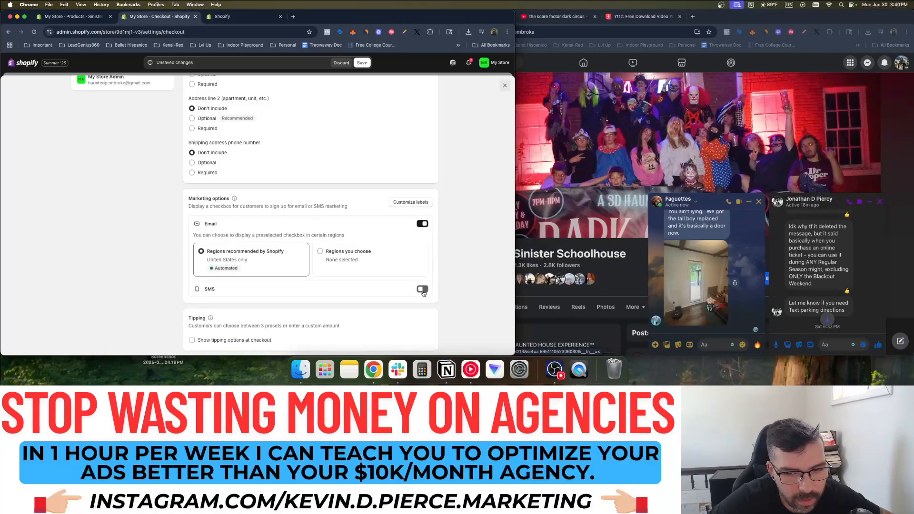
# Save the checkout settings and return to the ticket product page
pyautogui.scroll(-3, 275, 239)
pyautogui.scroll(-6, 276, 235)
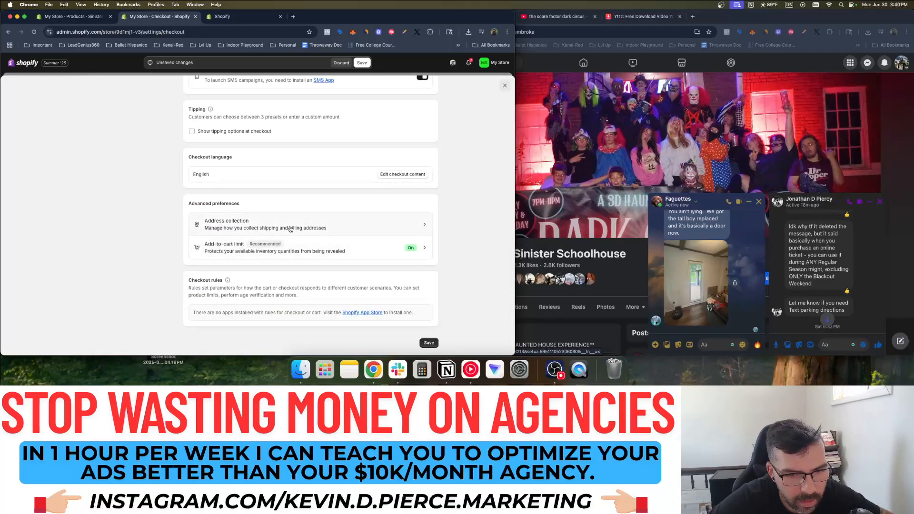
pyautogui.scroll(-2, 326, 229)
pyautogui.click(429, 309)
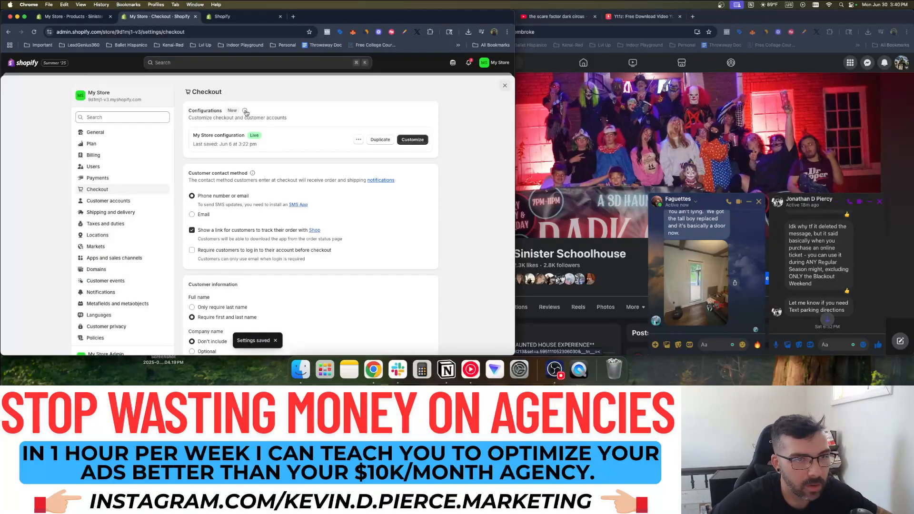
pyautogui.click(83, 18)
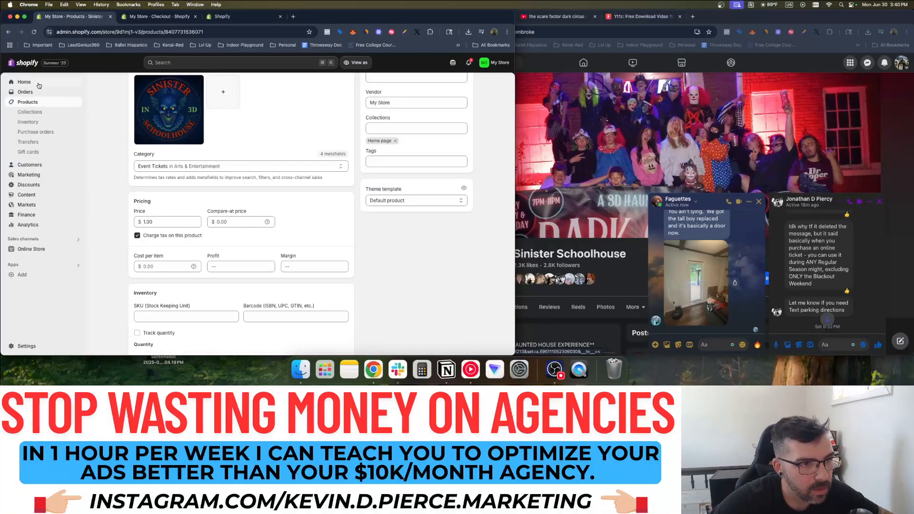
# Open the live Online Store from the admin home's sales channels
pyautogui.click(37, 83)
pyautogui.scroll(-3, 229, 252)
pyautogui.click(31, 186)
pyautogui.click(34, 196)
pyautogui.click(75, 197)
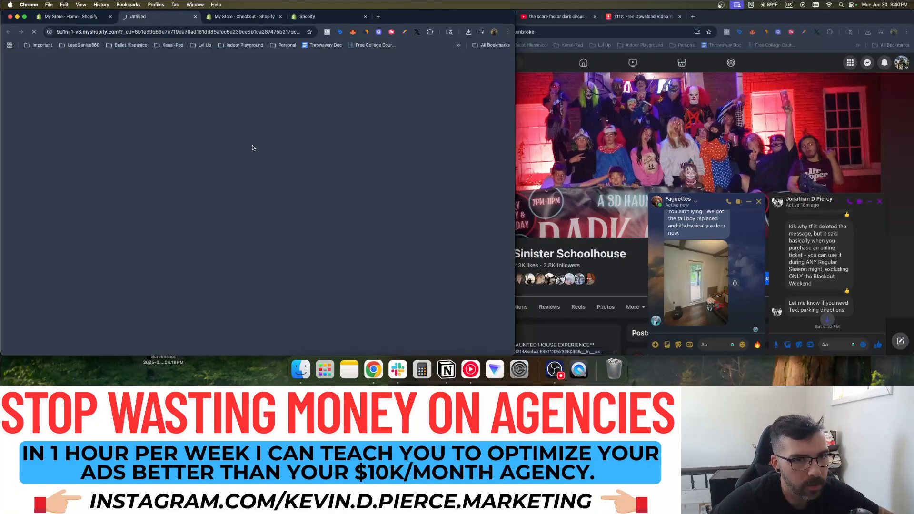
# Take the ticket from the cart to checkout, start the address, then close checkout
pyautogui.click(448, 79)
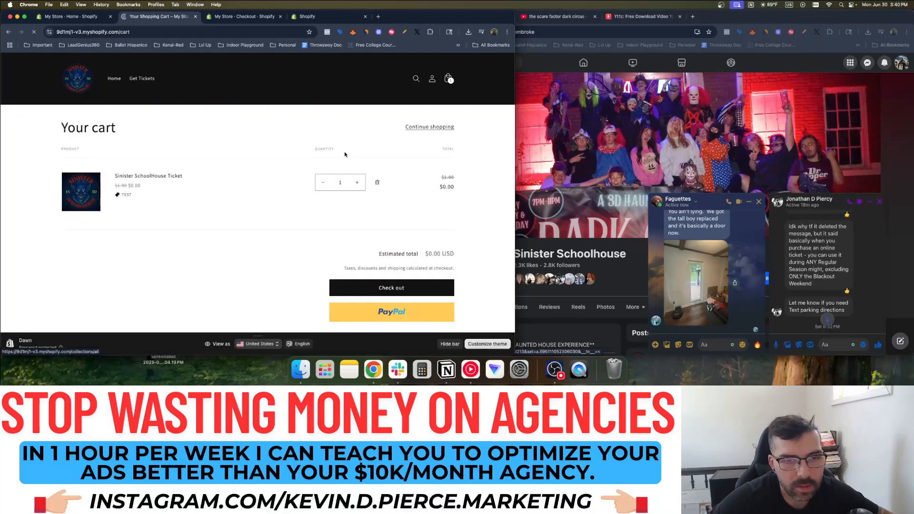
pyautogui.click(392, 287)
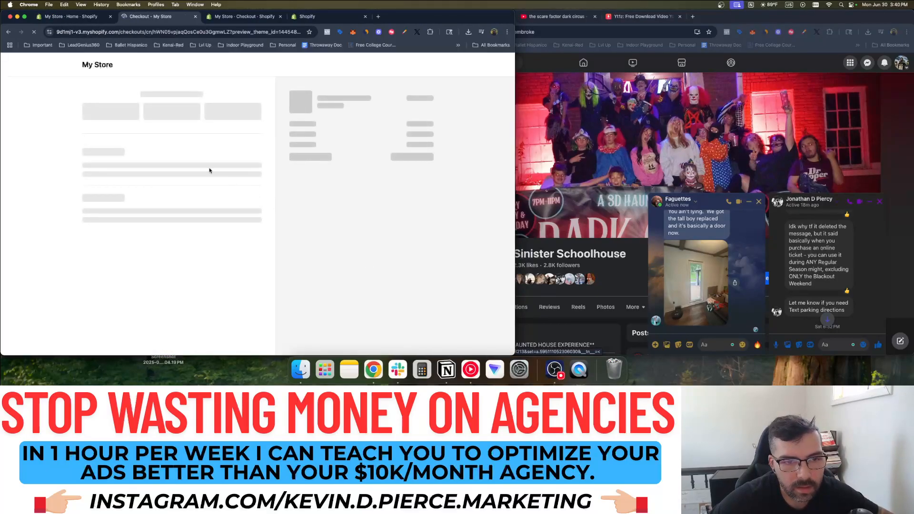
pyautogui.scroll(-2, 133, 172)
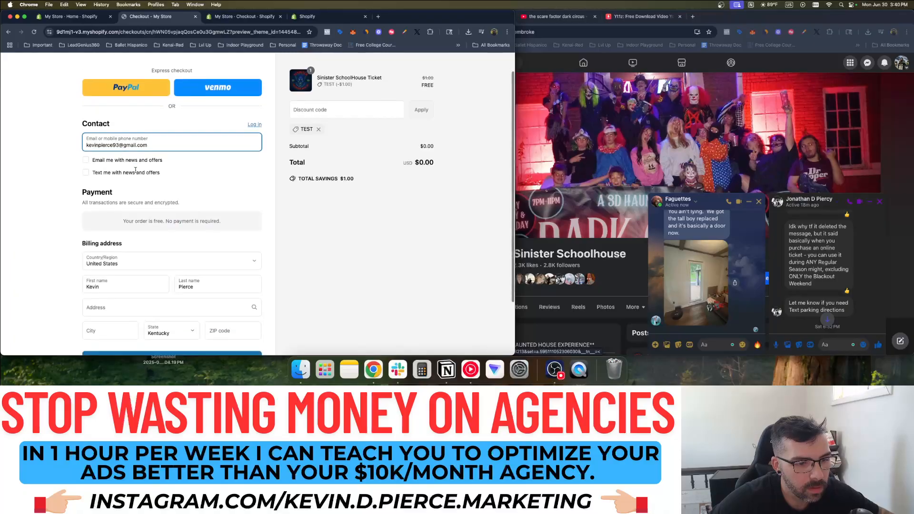
pyautogui.click(115, 240)
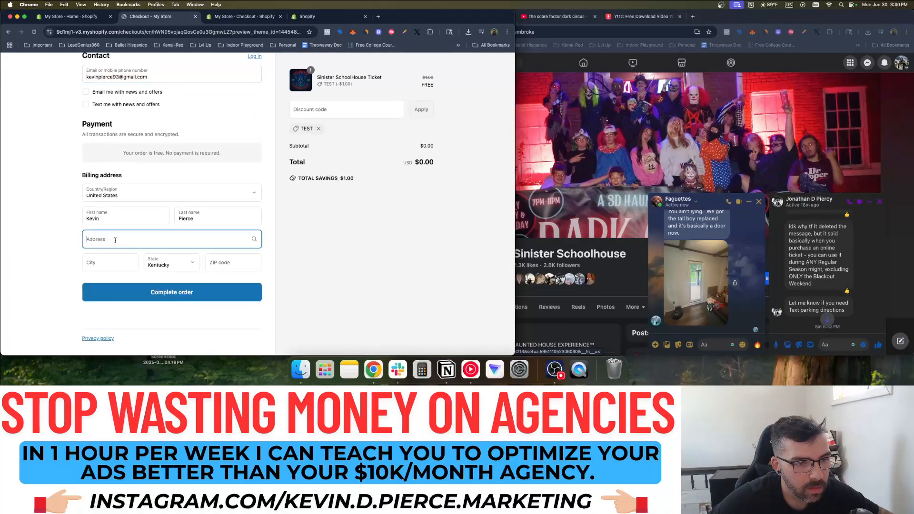
pyautogui.click(195, 17)
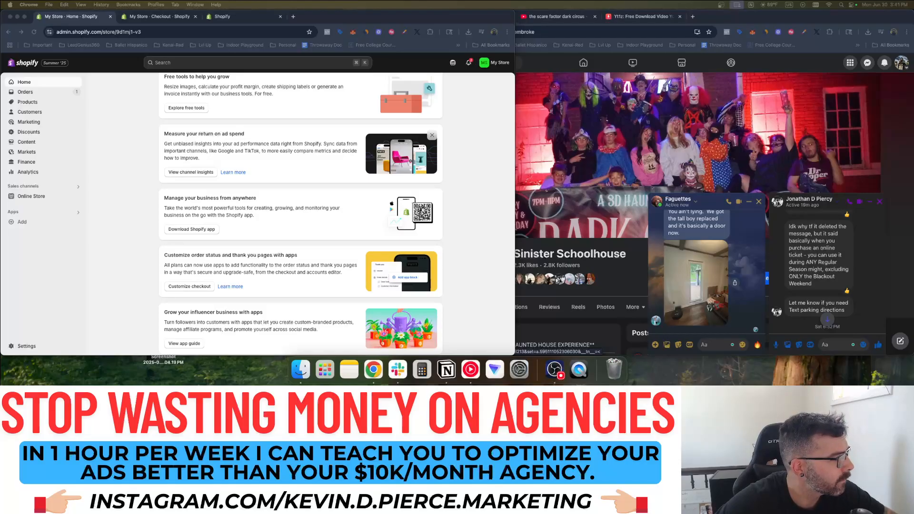
# Open Settings and scroll through the Checkout settings
pyautogui.click(111, 126)
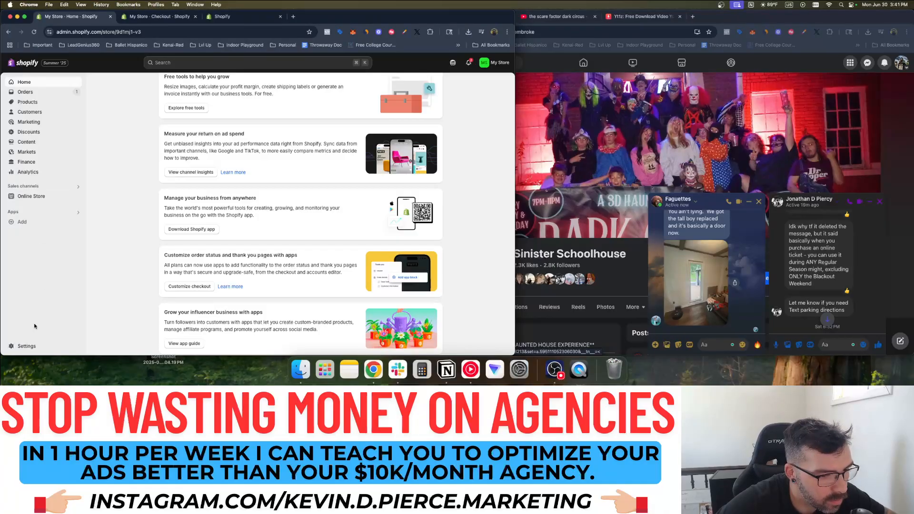
pyautogui.click(24, 346)
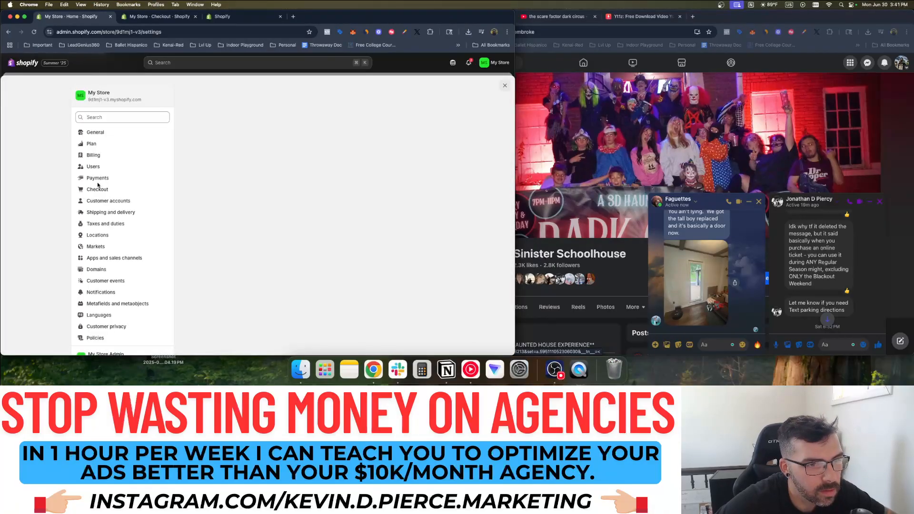
pyautogui.click(117, 190)
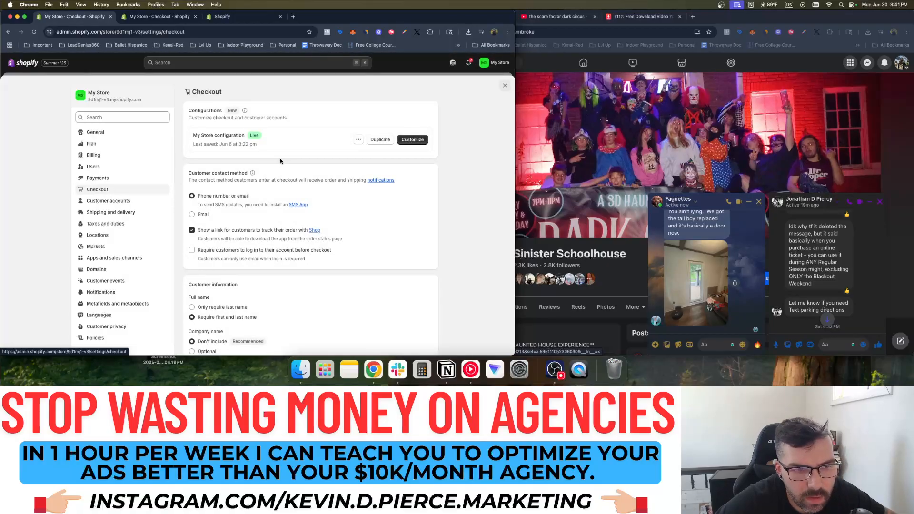
pyautogui.scroll(-2, 280, 161)
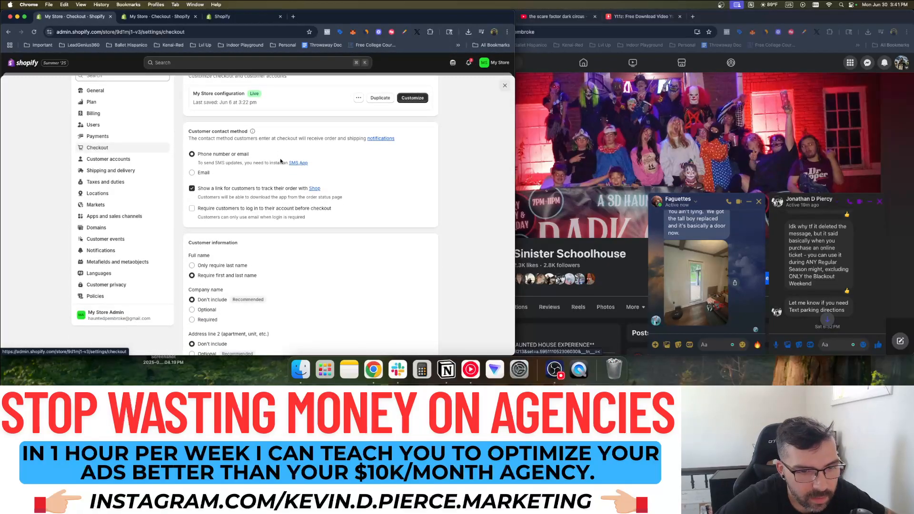
pyautogui.scroll(-4, 281, 161)
pyautogui.scroll(-7, 281, 161)
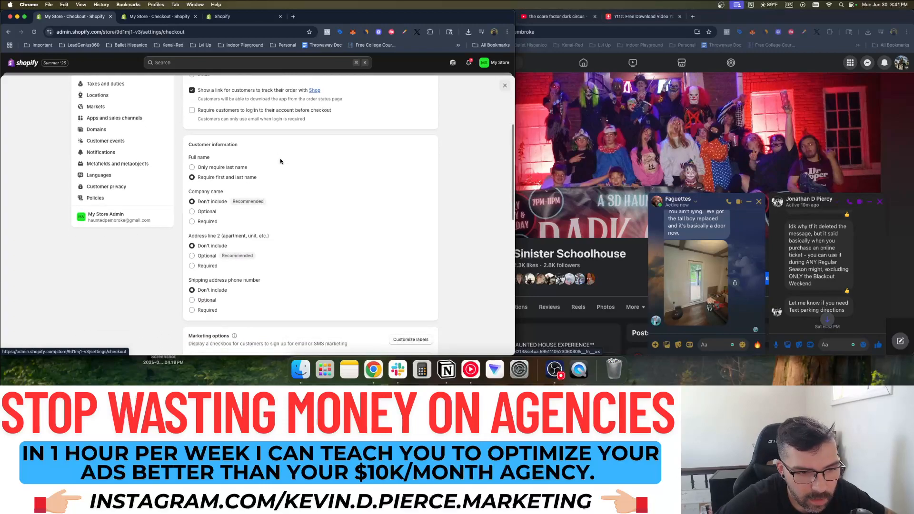
pyautogui.scroll(-7, 281, 162)
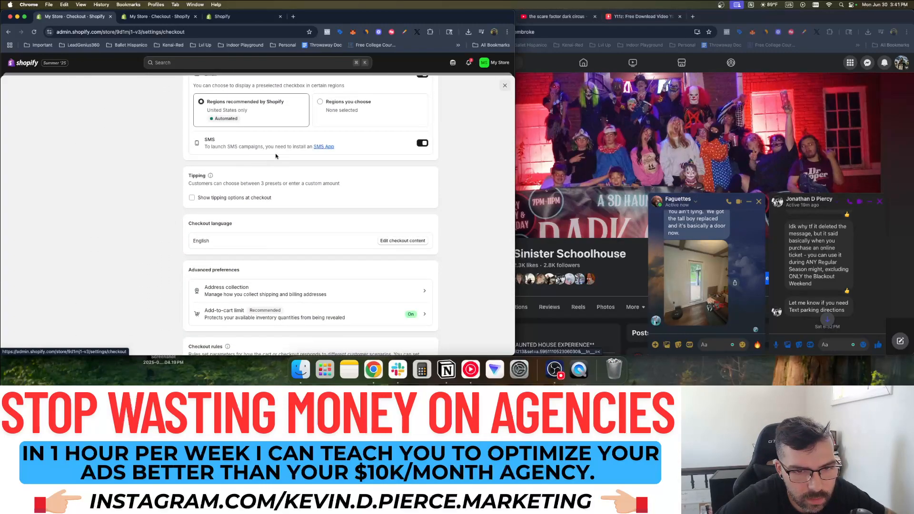
pyautogui.scroll(-3, 225, 199)
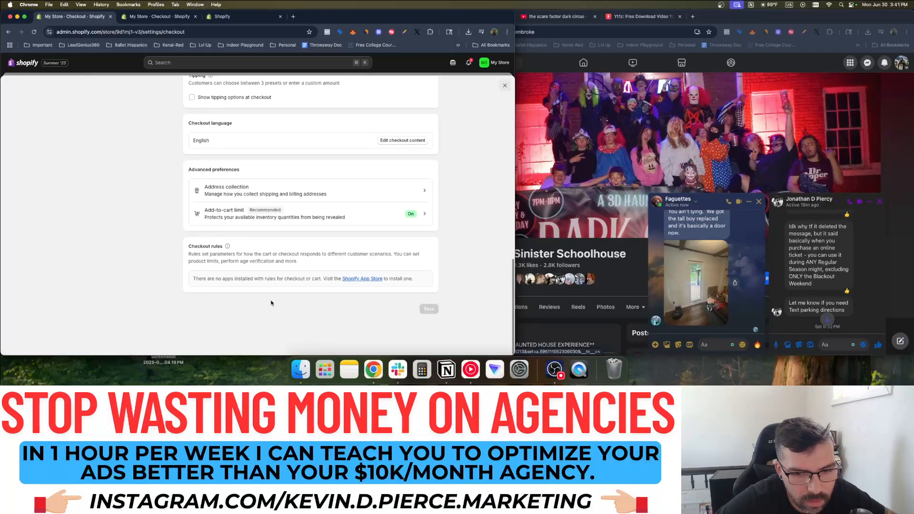
pyautogui.scroll(20, 204, 238)
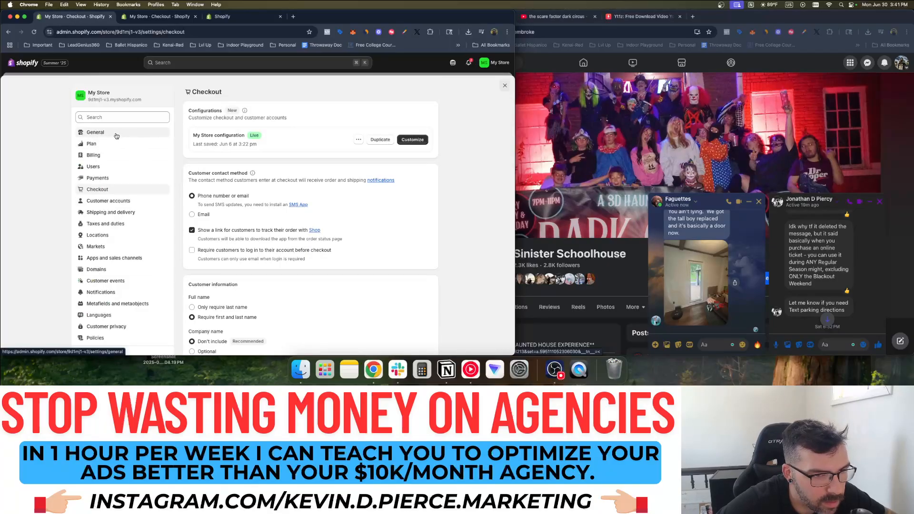
# Open Shipping and delivery to view the general domestic and international shipping rates
pyautogui.click(125, 214)
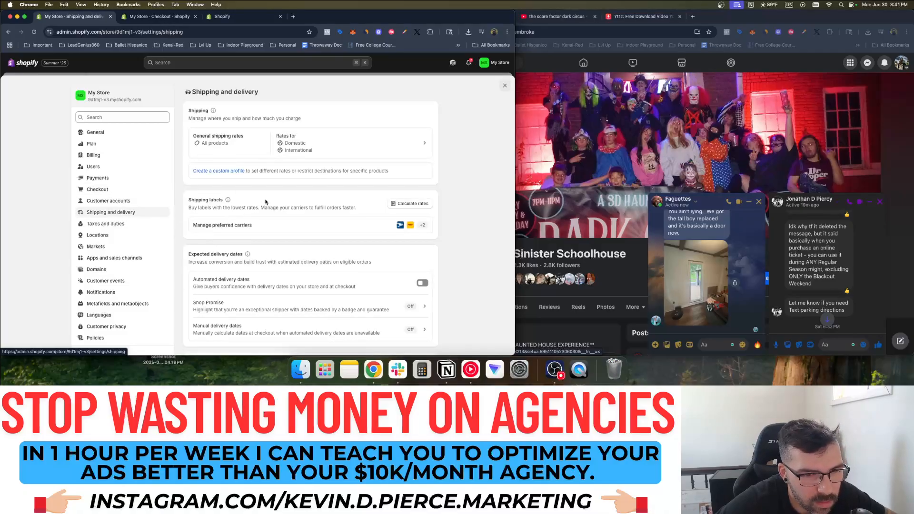
pyautogui.scroll(-15, 265, 202)
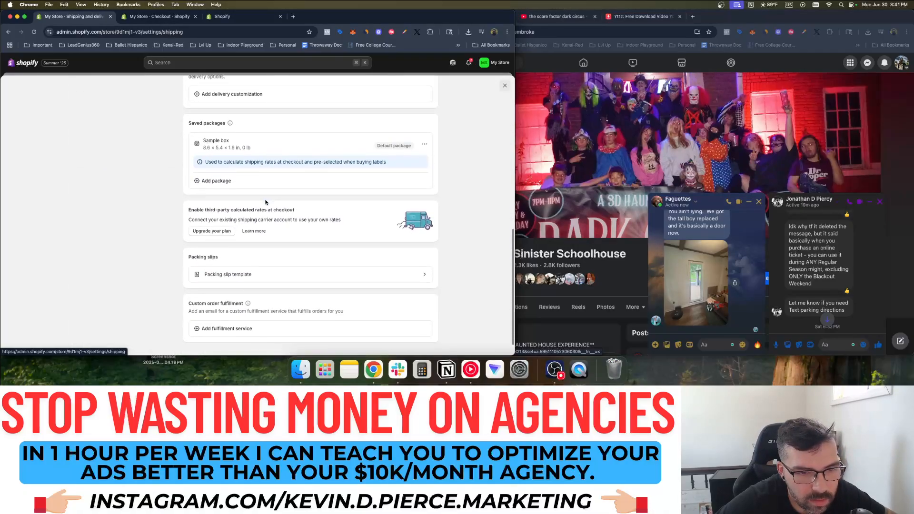
pyautogui.scroll(15, 266, 202)
pyautogui.scroll(-2, 124, 209)
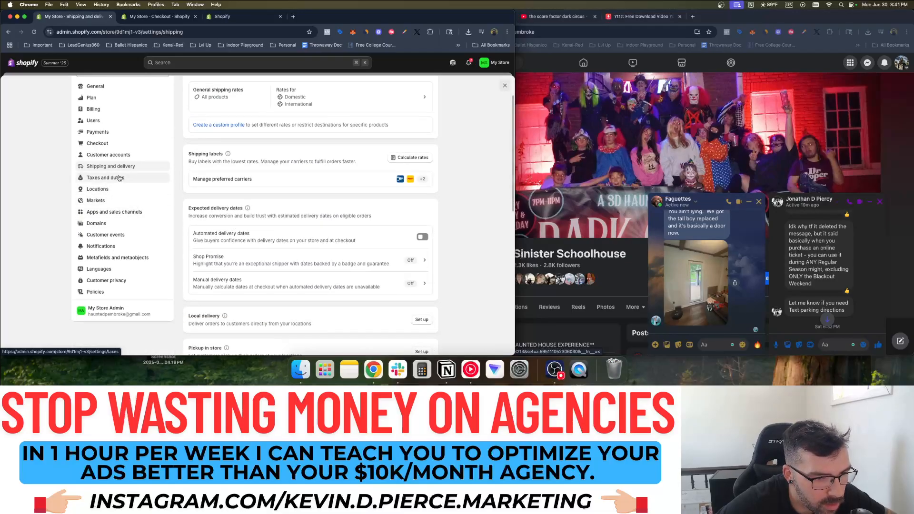
pyautogui.scroll(3, 123, 223)
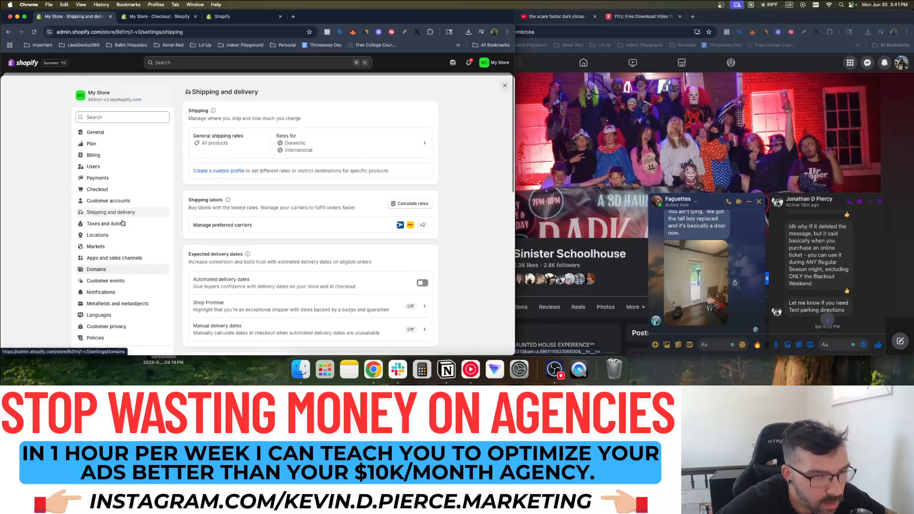
# Open chatgpt.com in a new browser tab
pyautogui.click(293, 16)
pyautogui.write('chatgpt.com')
pyautogui.press('Return')
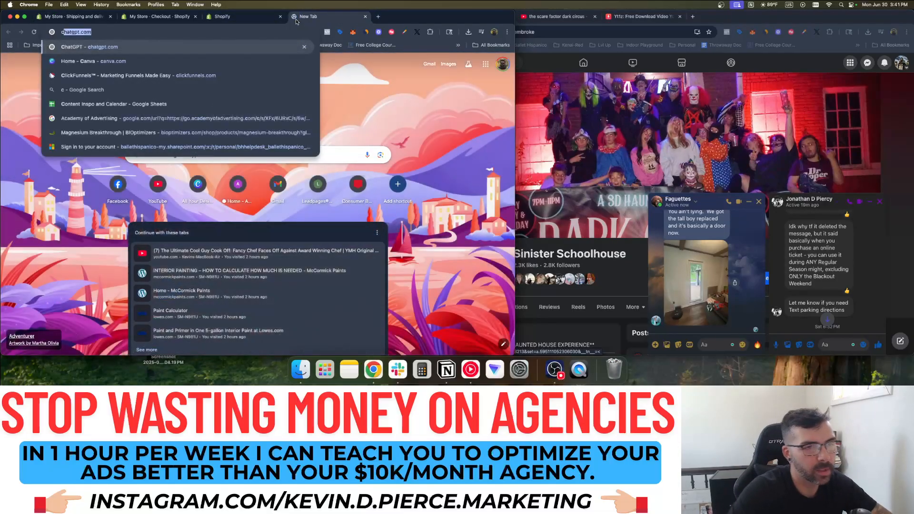
# Ask ChatGPT 'in shopify where do I edit the thank you page', read the reply, return to Shopify
pyautogui.write('in shopify where do I edit')
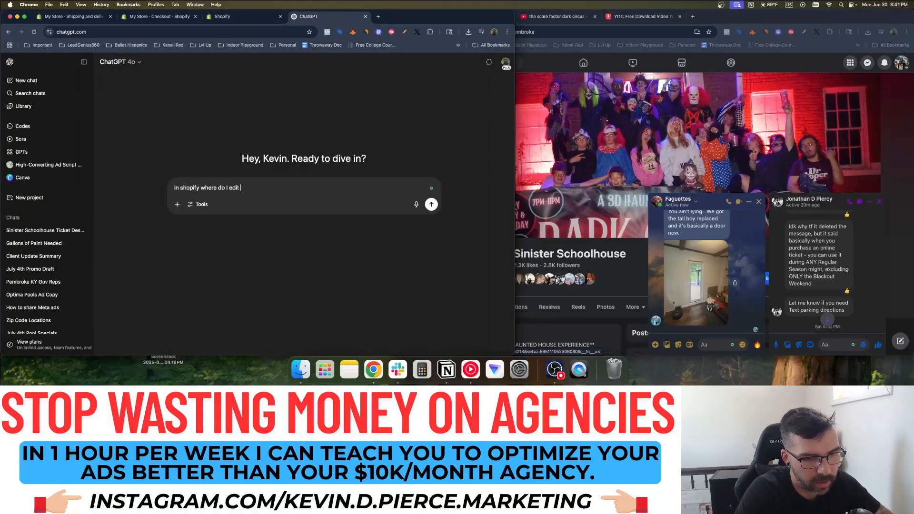
pyautogui.write(' the thank you page after a purchase is made')
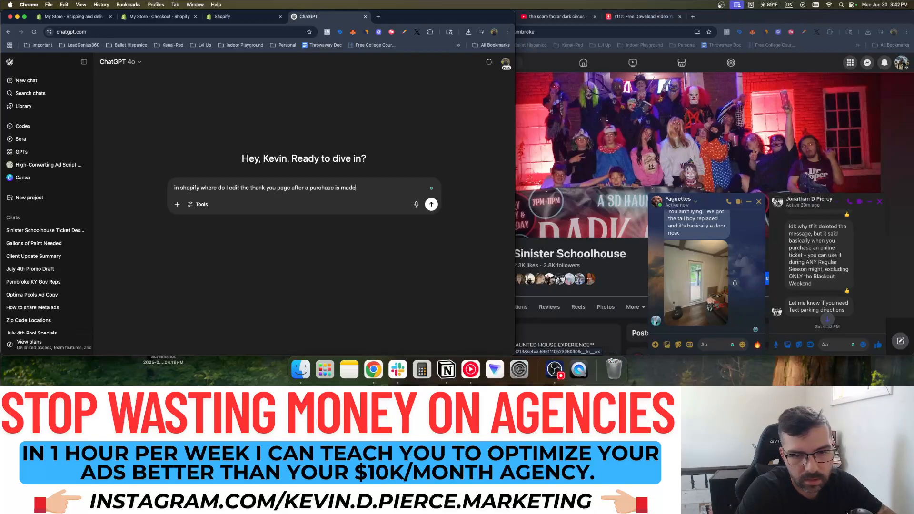
pyautogui.press('Return')
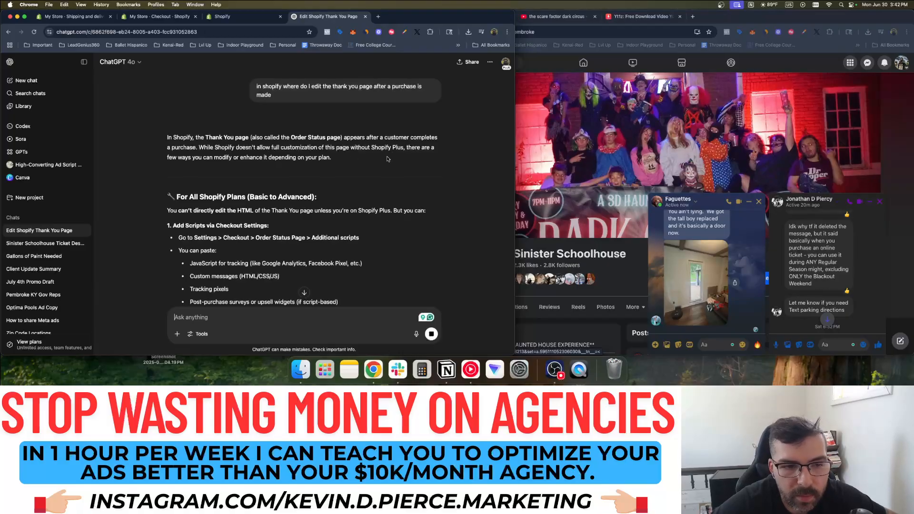
pyautogui.scroll(-2, 250, 186)
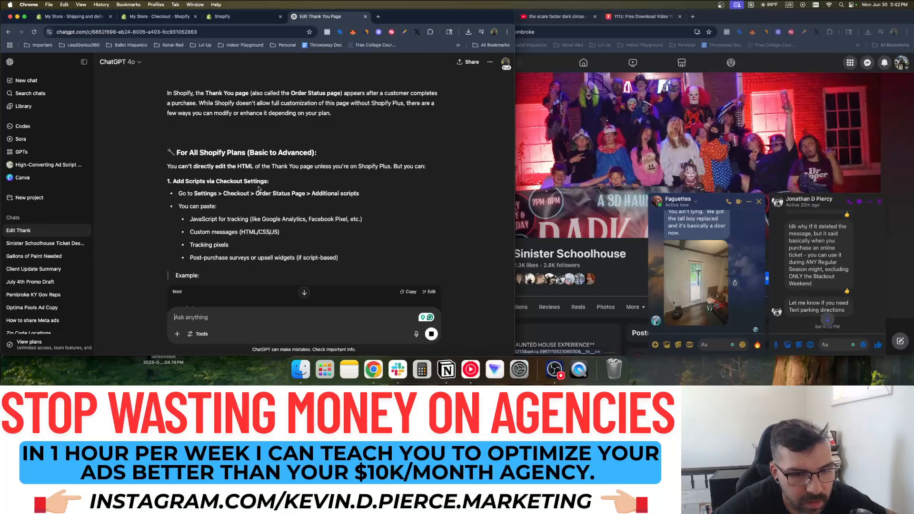
pyautogui.scroll(-3, 257, 189)
pyautogui.scroll(-3, 259, 189)
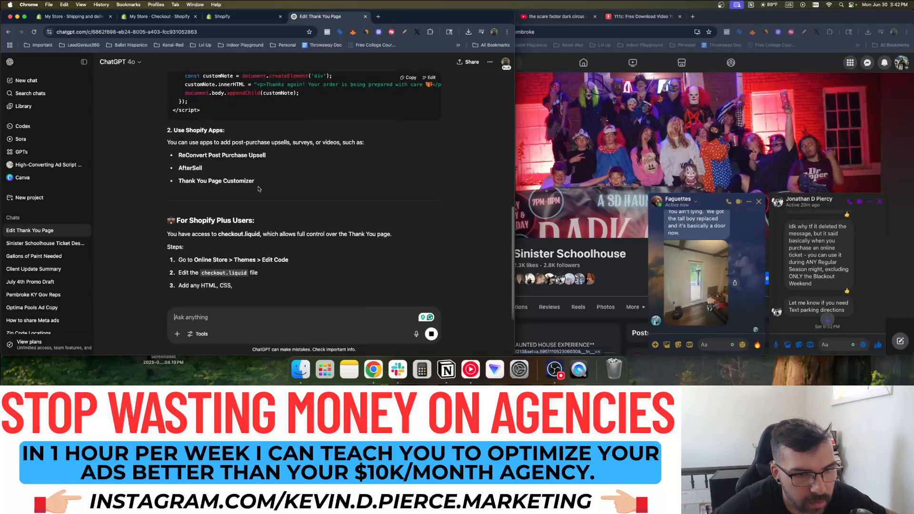
pyautogui.scroll(3, 259, 189)
pyautogui.scroll(-1, 232, 176)
pyautogui.scroll(-2, 232, 176)
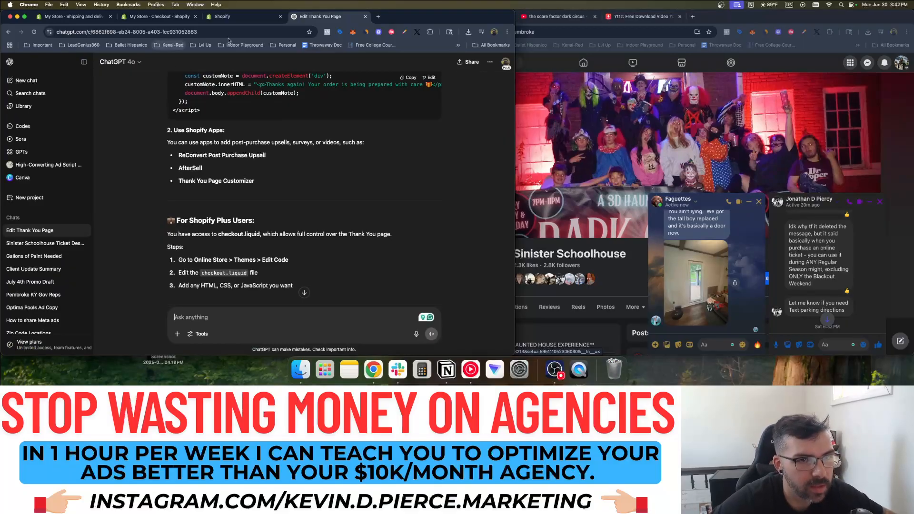
pyautogui.click(269, 16)
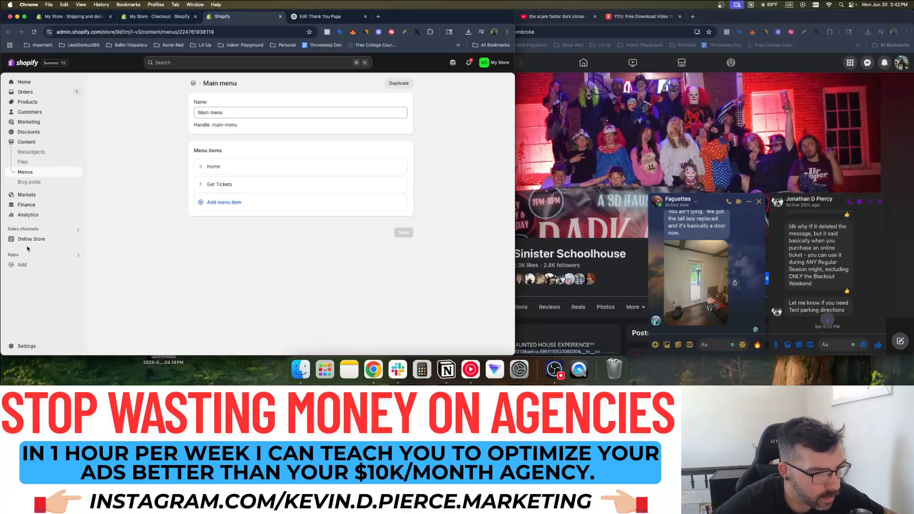
# Open the Shopify App Store from recommended apps and search 'thank you page'
pyautogui.click(24, 265)
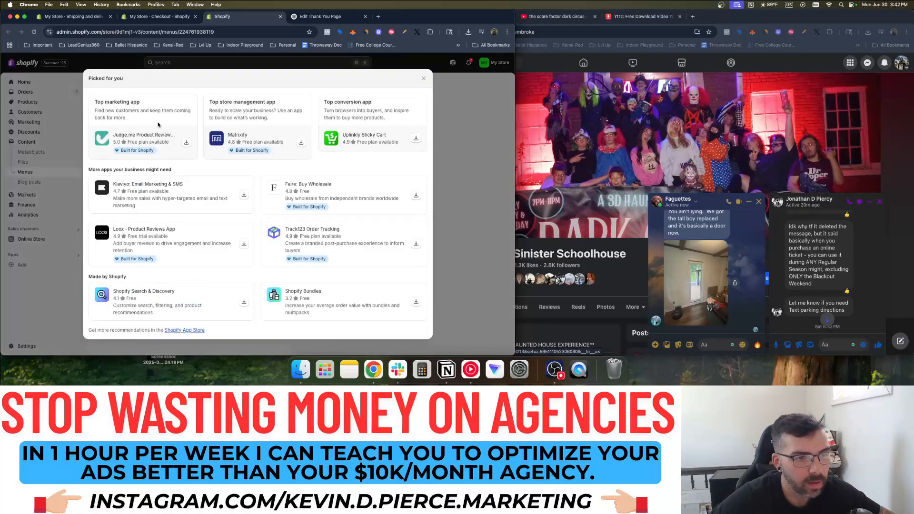
pyautogui.click(181, 330)
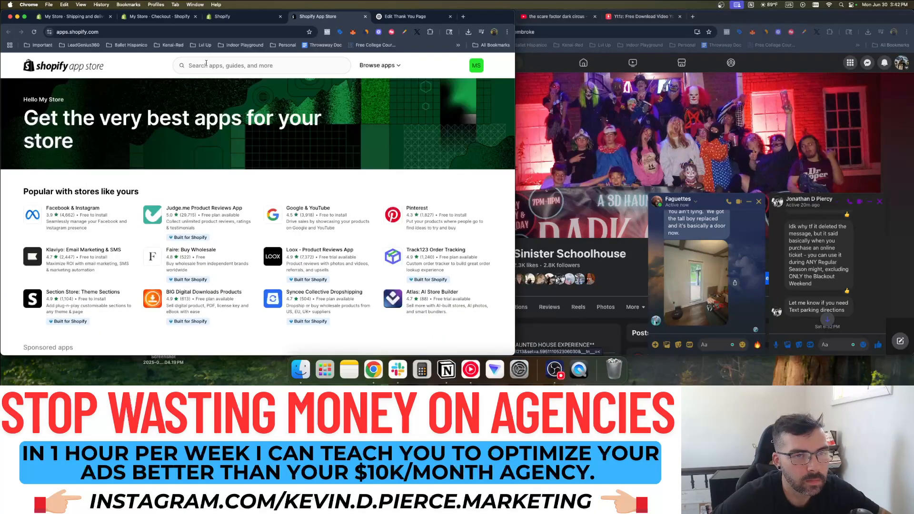
pyautogui.click(206, 65)
pyautogui.write('thank you page')
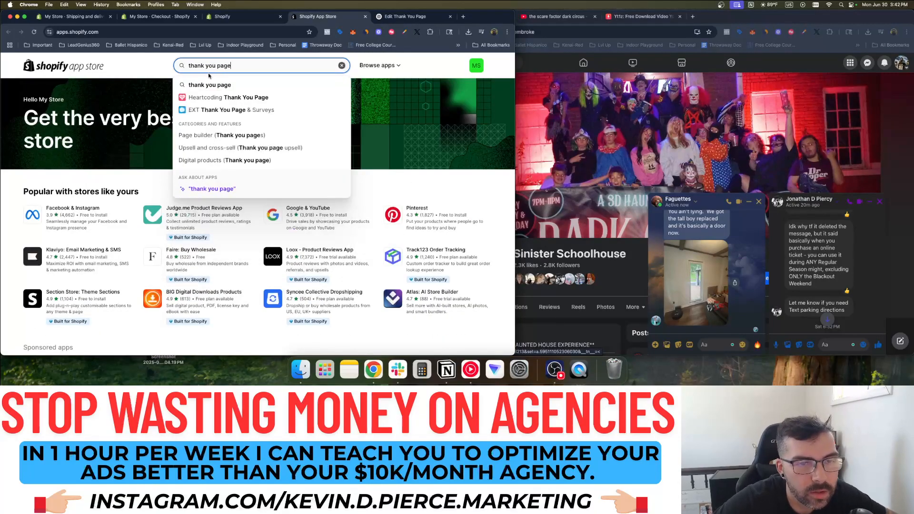
pyautogui.click(217, 86)
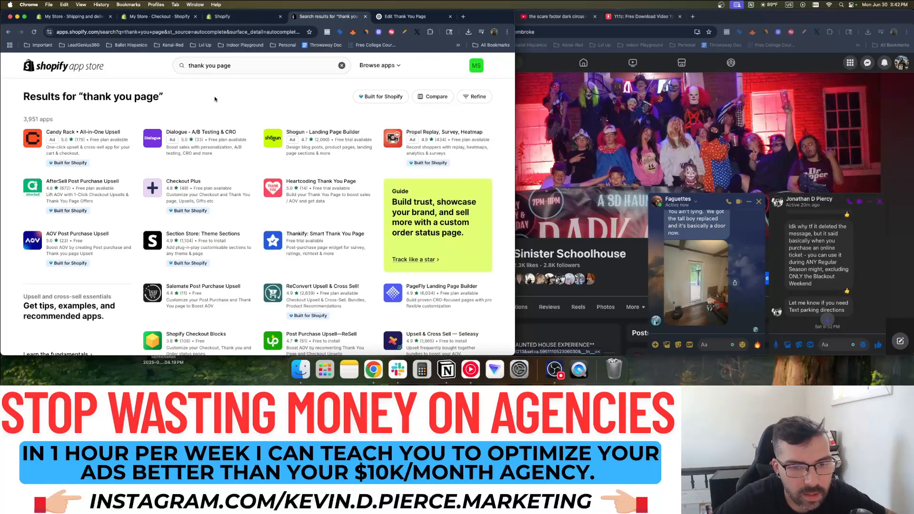
pyautogui.scroll(-5, 214, 99)
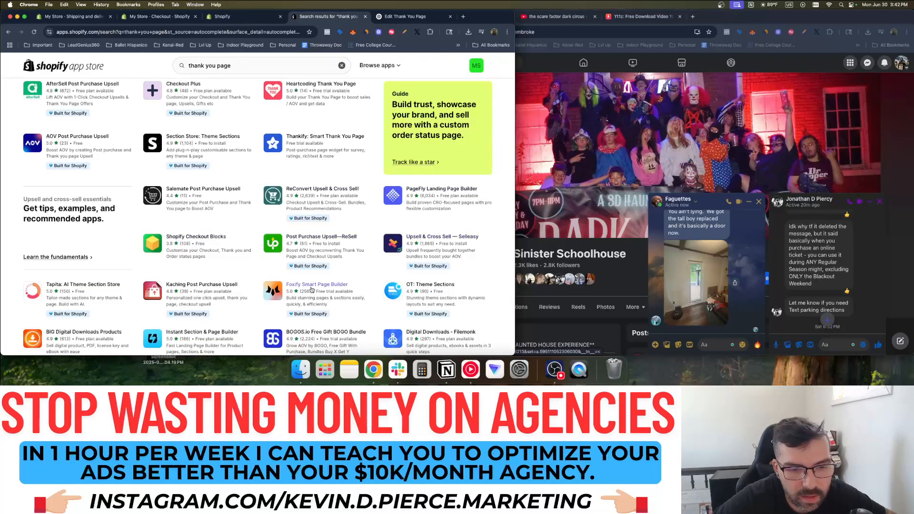
# Refine the search to 'thank you page customizer', browse results, then return to Checkout settings
pyautogui.click(262, 66)
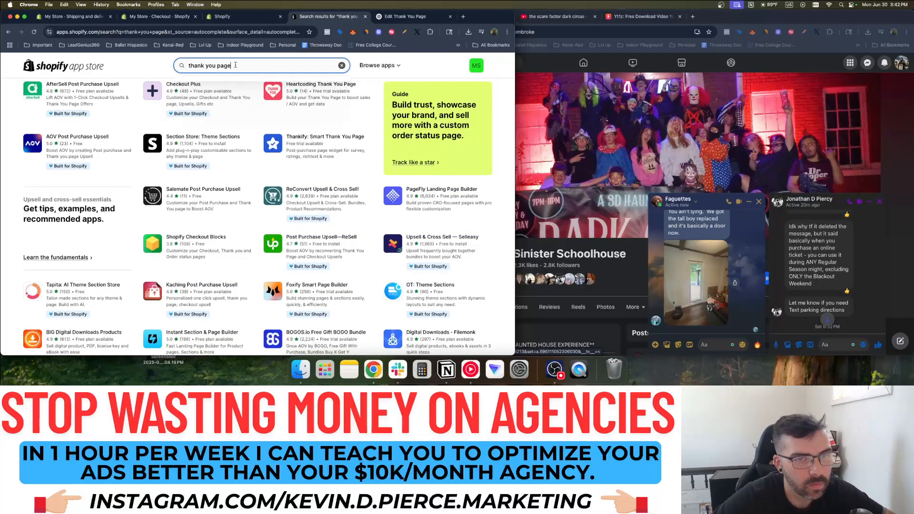
pyautogui.write('custom')
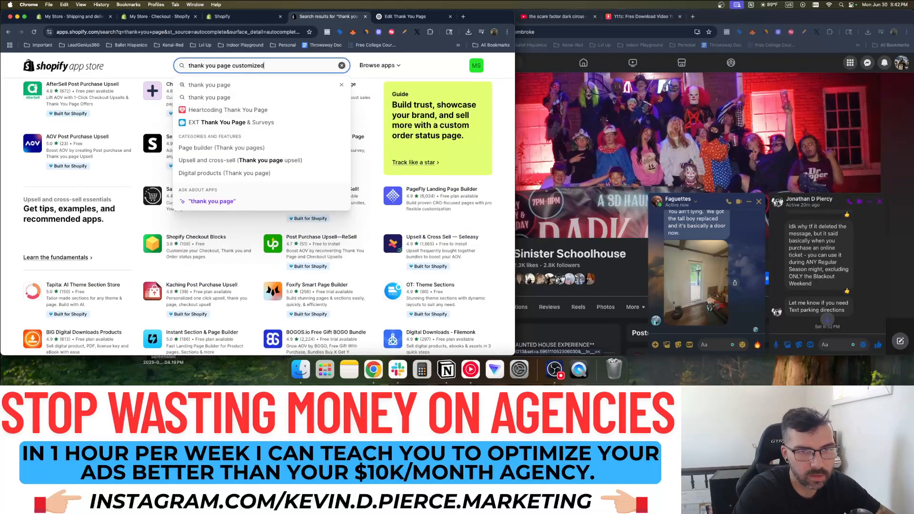
pyautogui.write('ized')
pyautogui.press('BackSpace')
pyautogui.write('r')
pyautogui.press('Return')
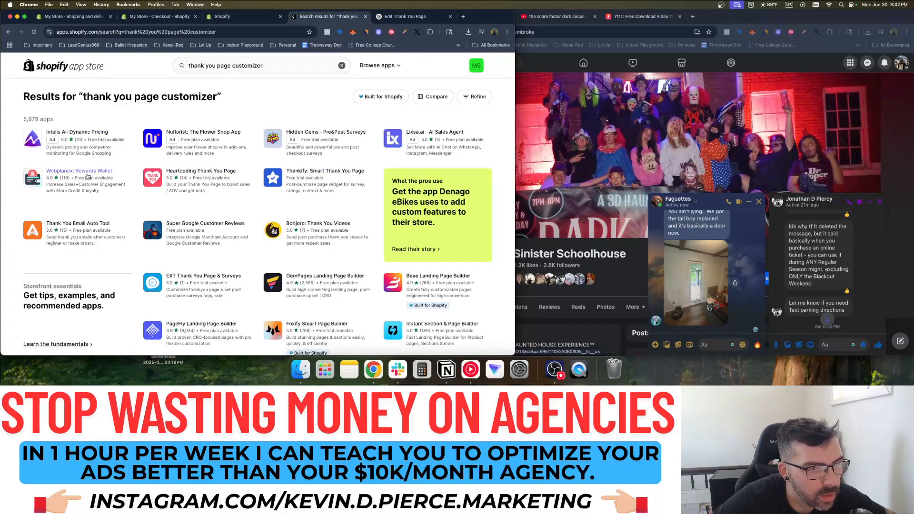
pyautogui.scroll(-2, 88, 175)
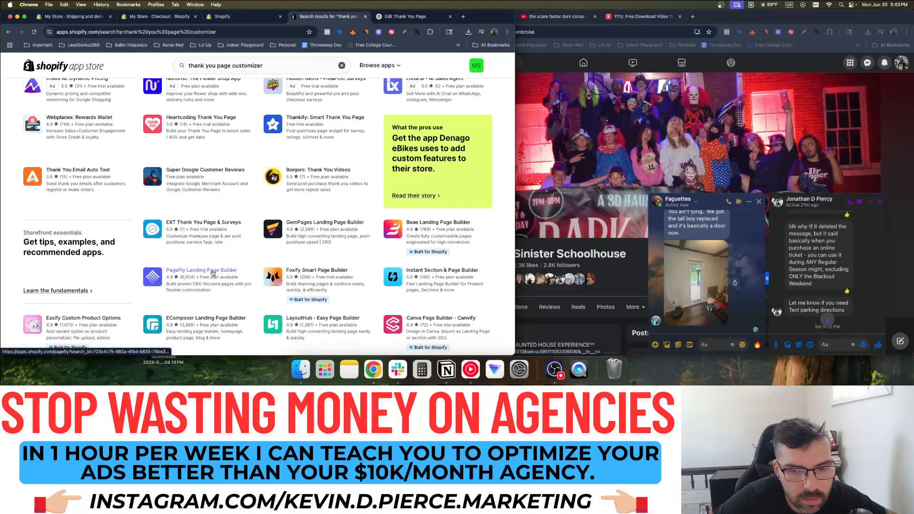
pyautogui.click(72, 18)
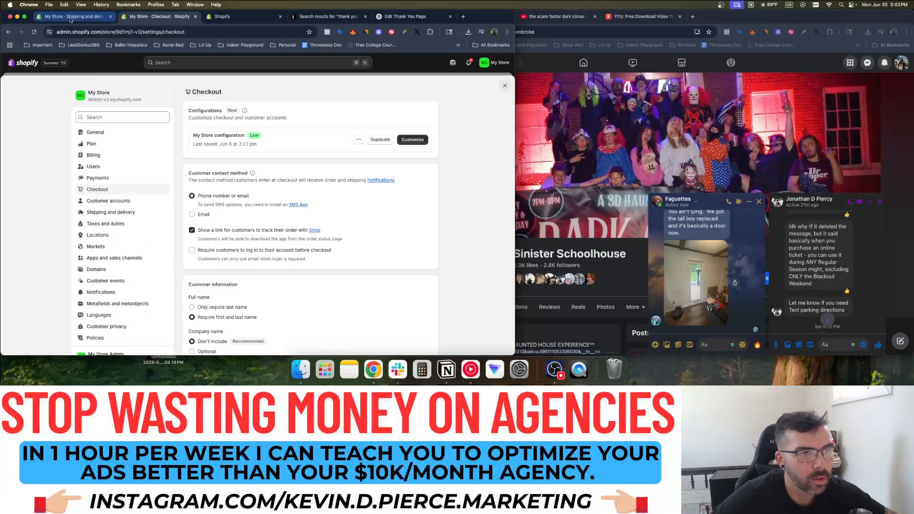
# Return to the ChatGPT thank-you page conversation and reread its answer
pyautogui.click(207, 18)
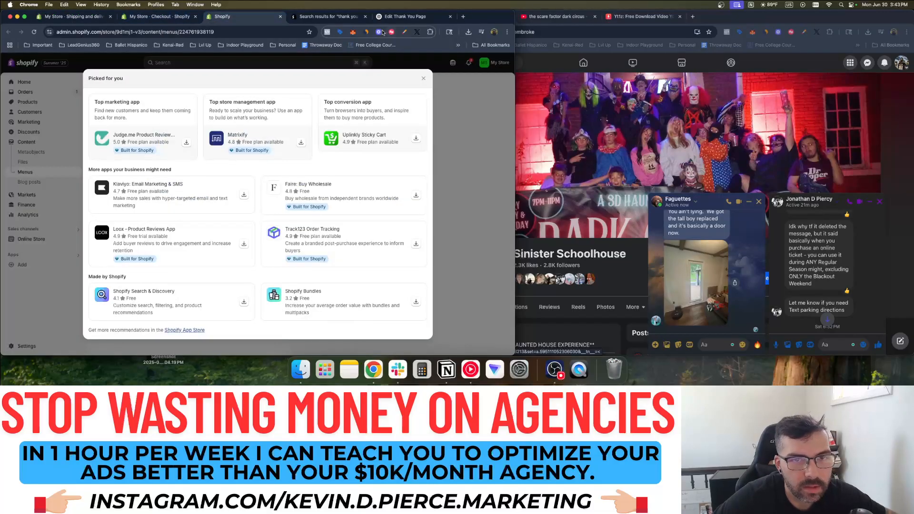
pyautogui.click(405, 16)
pyautogui.scroll(-1, 286, 206)
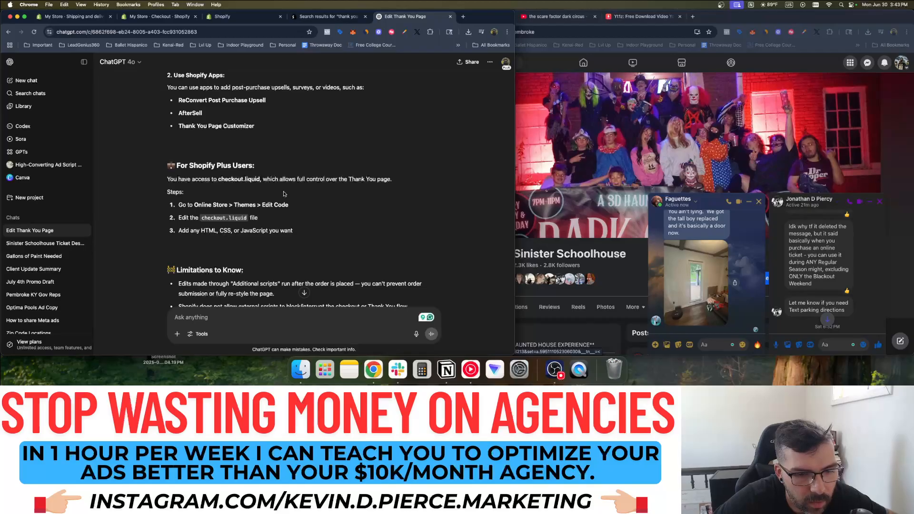
pyautogui.scroll(-3, 284, 193)
pyautogui.scroll(15, 277, 178)
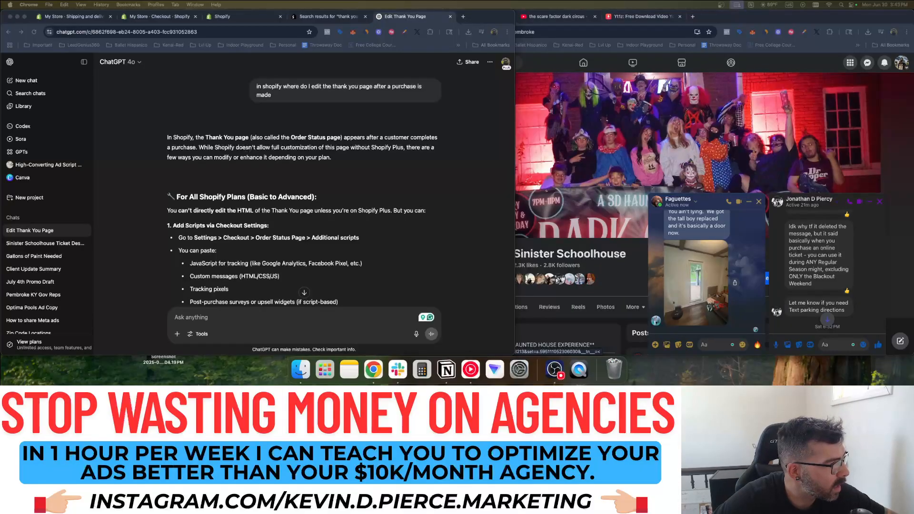
# Ask ChatGPT how to change the post-purchase email's store name to the company name
pyautogui.click(328, 18)
pyautogui.click(404, 17)
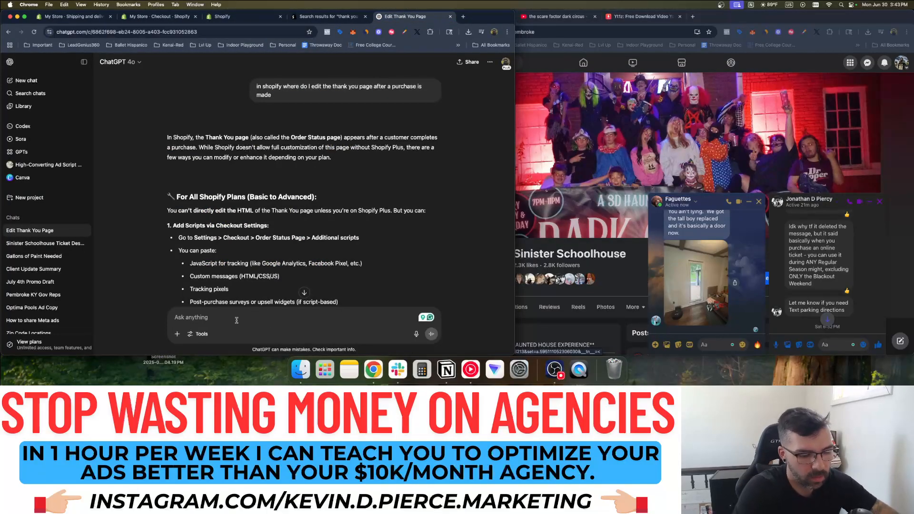
pyautogui.write('how do I change the post purchase email from the generic "my store')
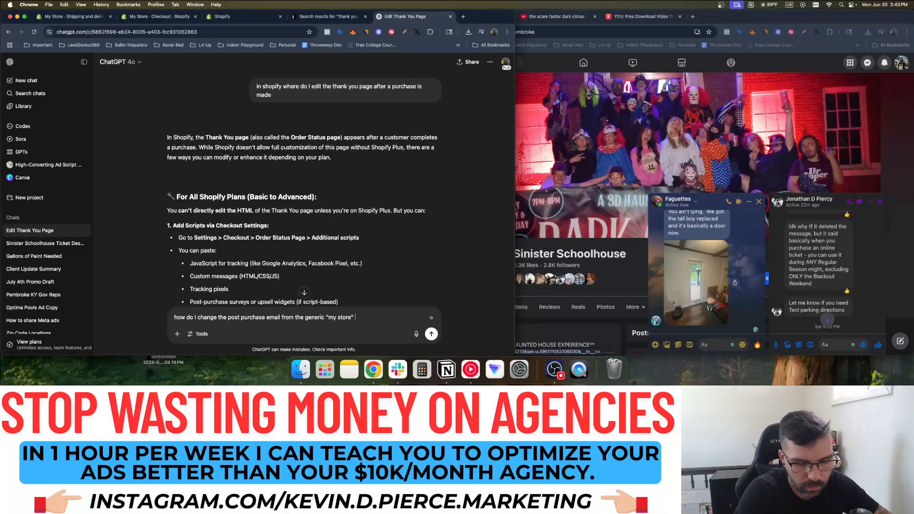
pyautogui.write('company name')
pyautogui.press('Return')
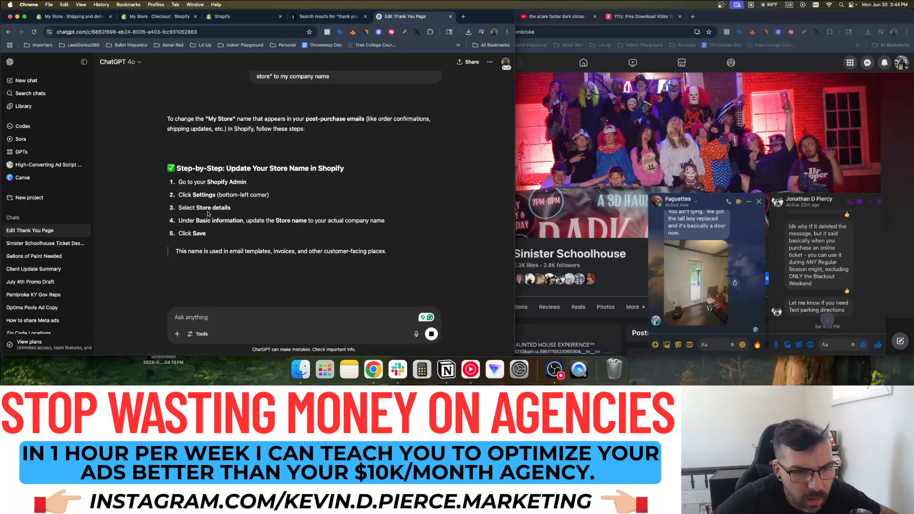
# Open the admin account profile and upload a JPEG as the new profile photo
pyautogui.click(159, 17)
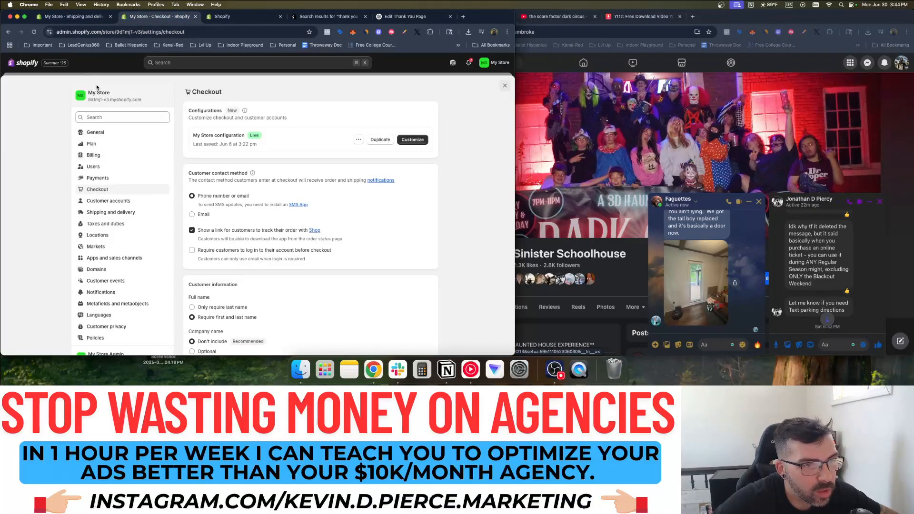
pyautogui.click(329, 16)
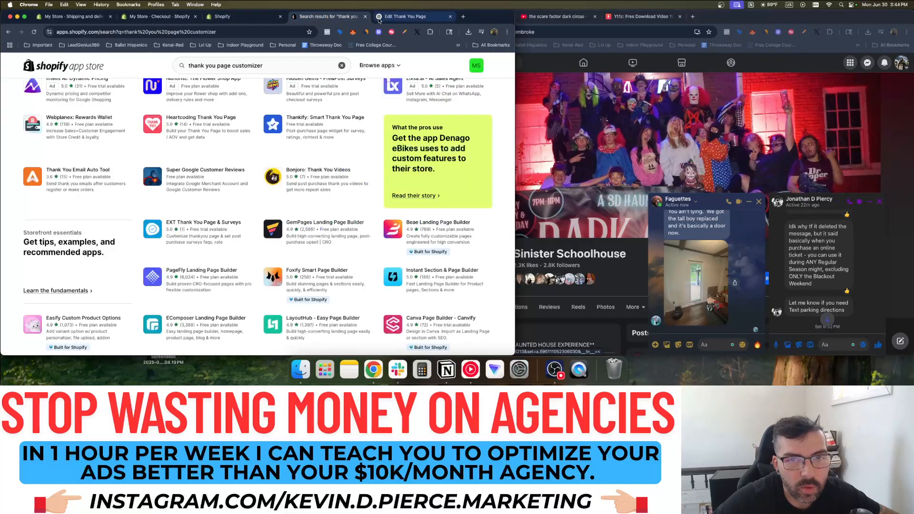
pyautogui.click(389, 18)
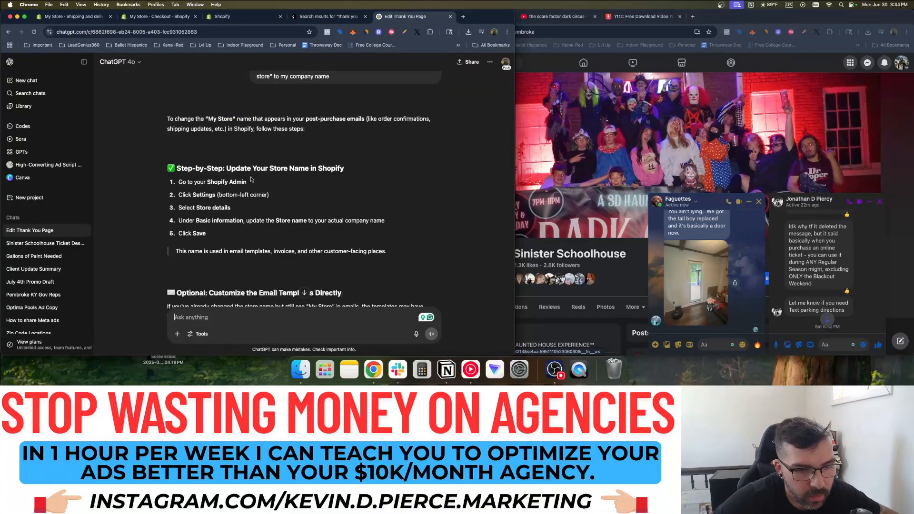
pyautogui.click(170, 17)
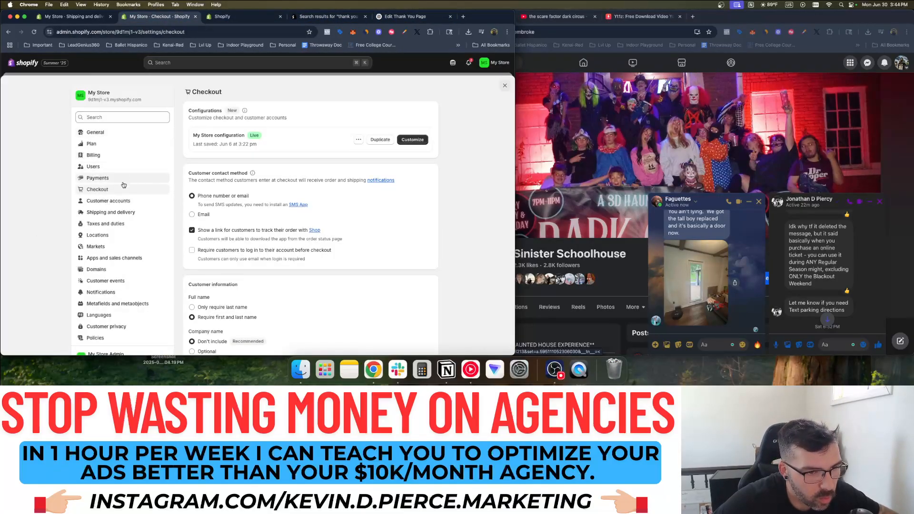
pyautogui.scroll(-3, 119, 228)
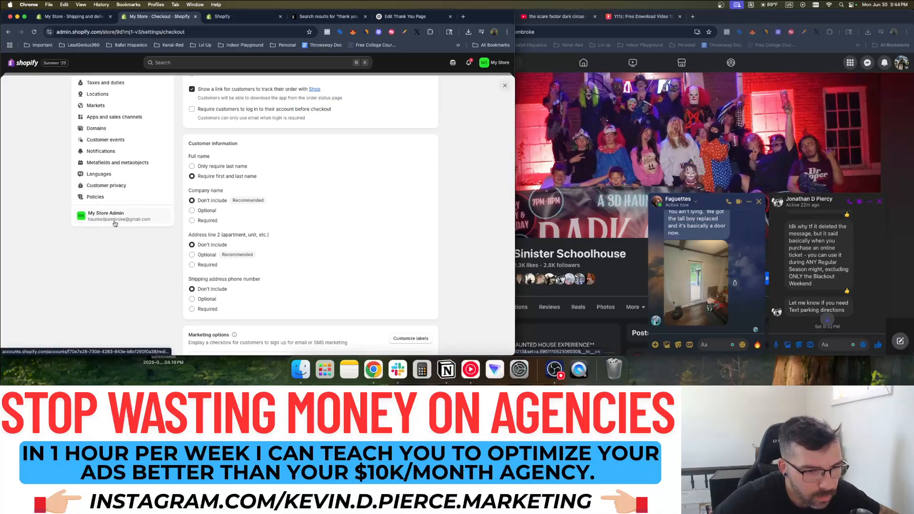
pyautogui.click(113, 222)
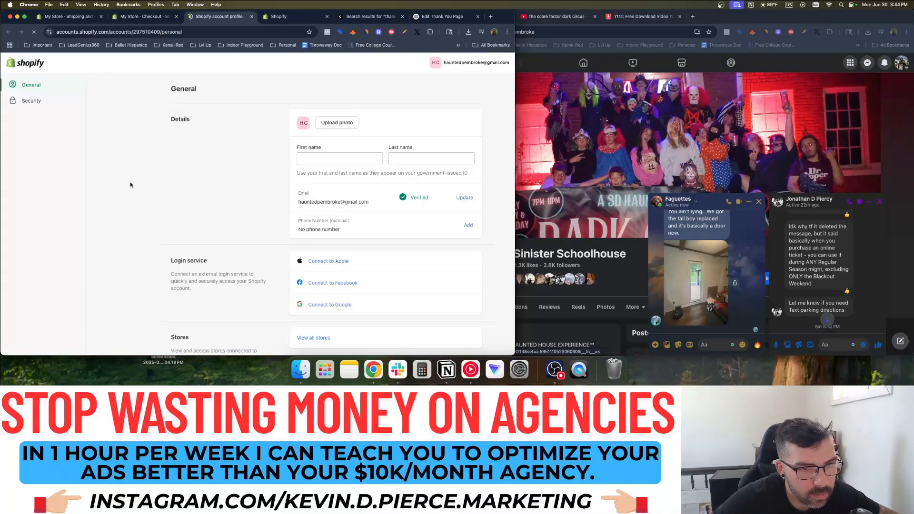
pyautogui.click(337, 123)
pyautogui.doubleClick(109, 79)
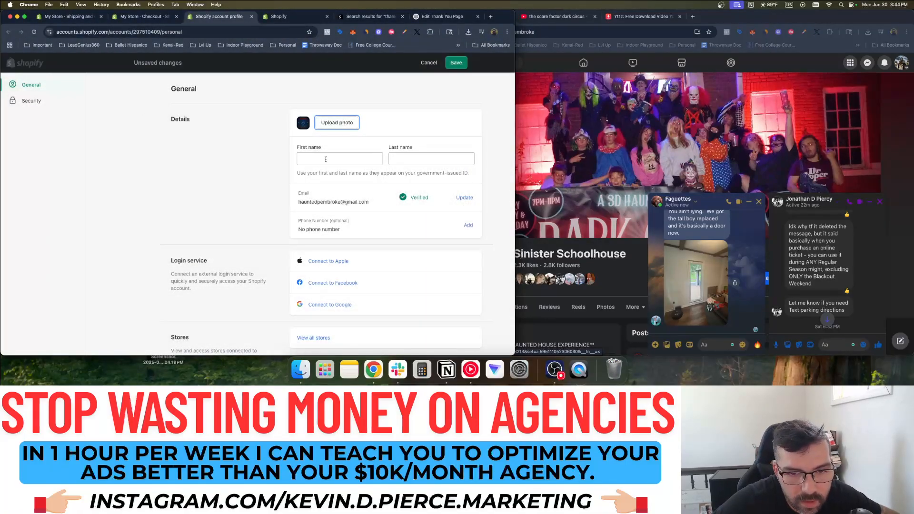
# Set the account first and last name to Sinister Schoolhouse and save the profile
pyautogui.click(327, 159)
pyautogui.press('Tab')
pyautogui.doubleClick(302, 159)
pyautogui.write('Sinister')
pyautogui.press('Tab')
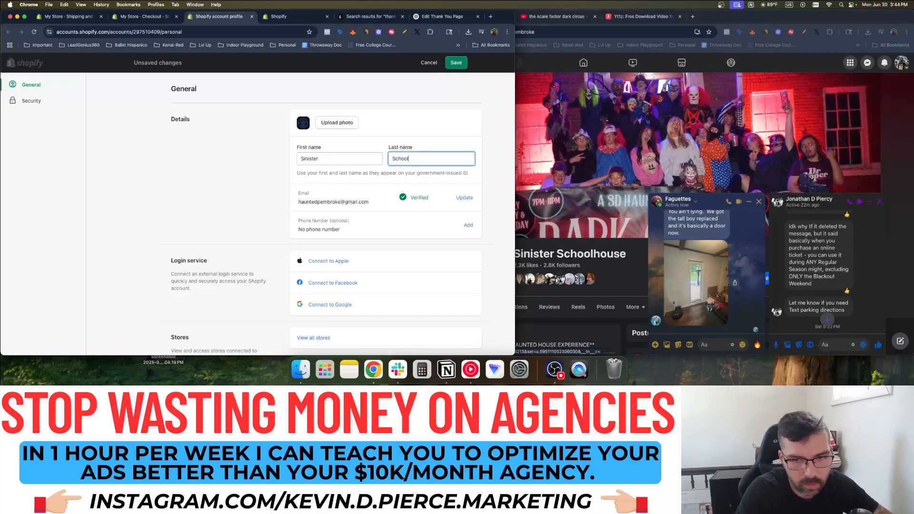
pyautogui.write('Schoolhouse')
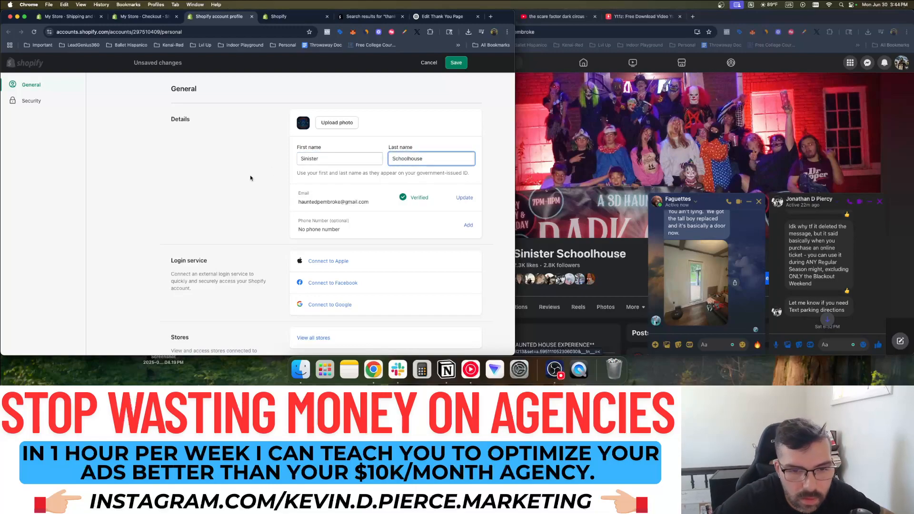
pyautogui.scroll(-3, 249, 176)
pyautogui.scroll(-5, 252, 177)
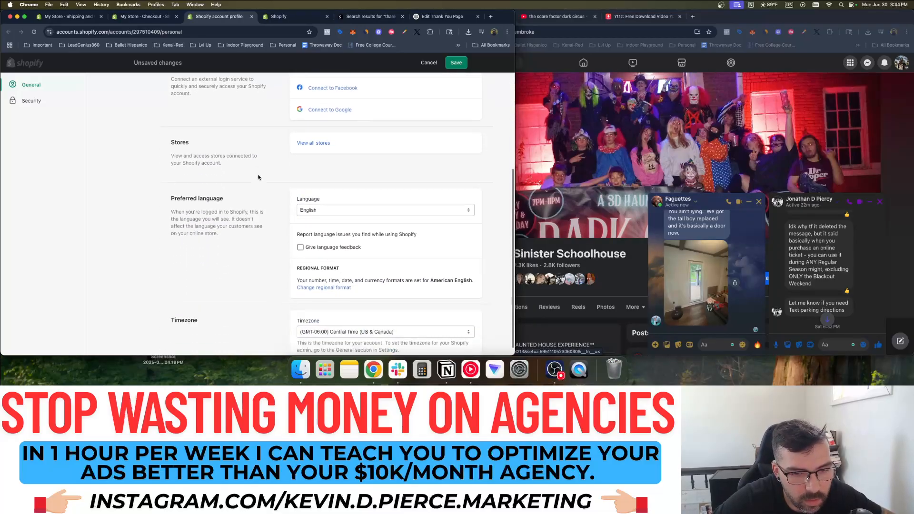
pyautogui.scroll(8, 264, 175)
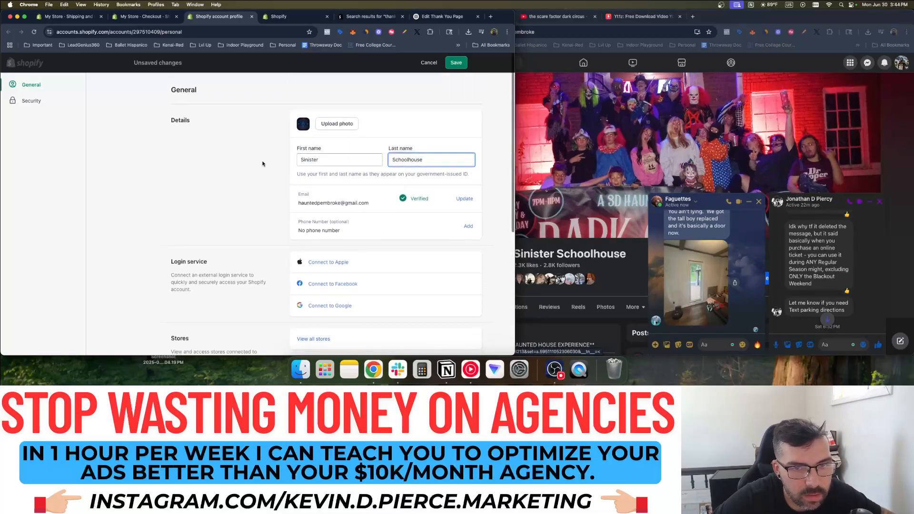
pyautogui.click(466, 64)
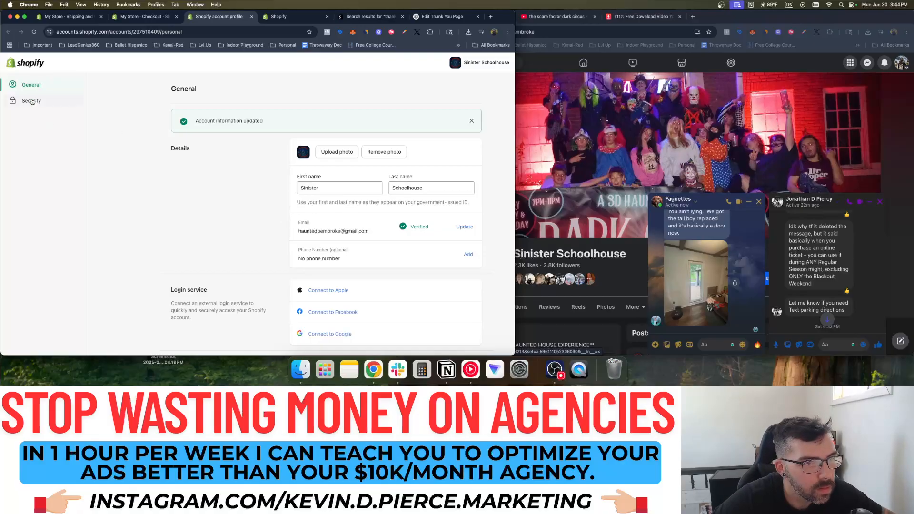
pyautogui.hotkey('ctrl', 'Tab')
pyautogui.hotkey('ctrl', 'Tab')
pyautogui.hotkey('ctrl', 'Tab')
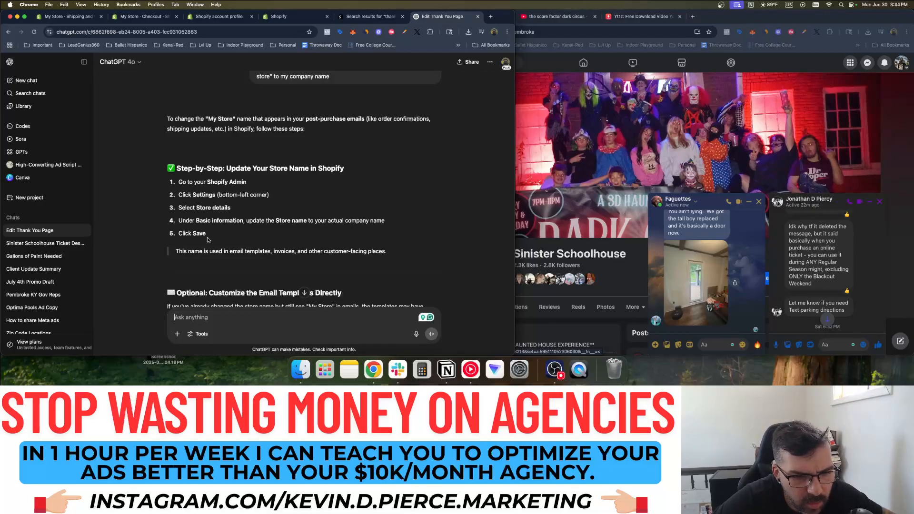
# Read ChatGPT's Customize the Email Templates advice, then go back to Checkout settings
pyautogui.scroll(-3, 233, 262)
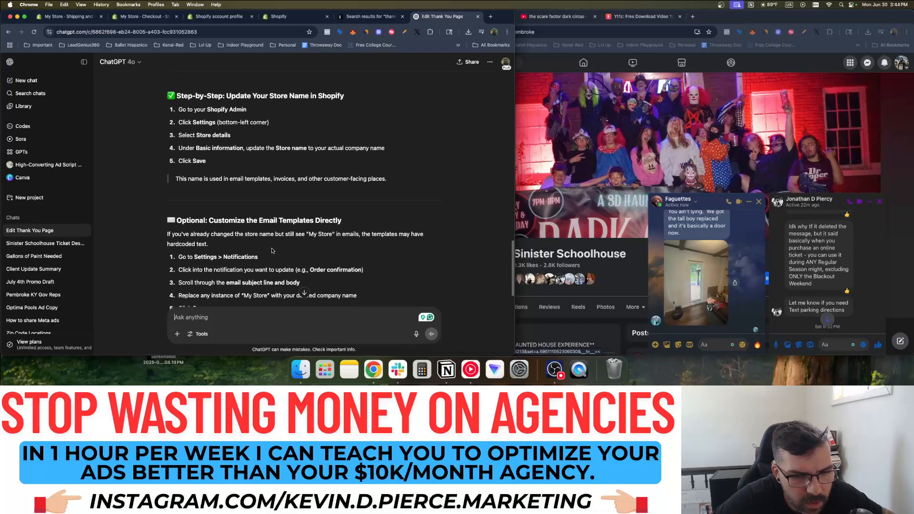
pyautogui.scroll(-2, 253, 250)
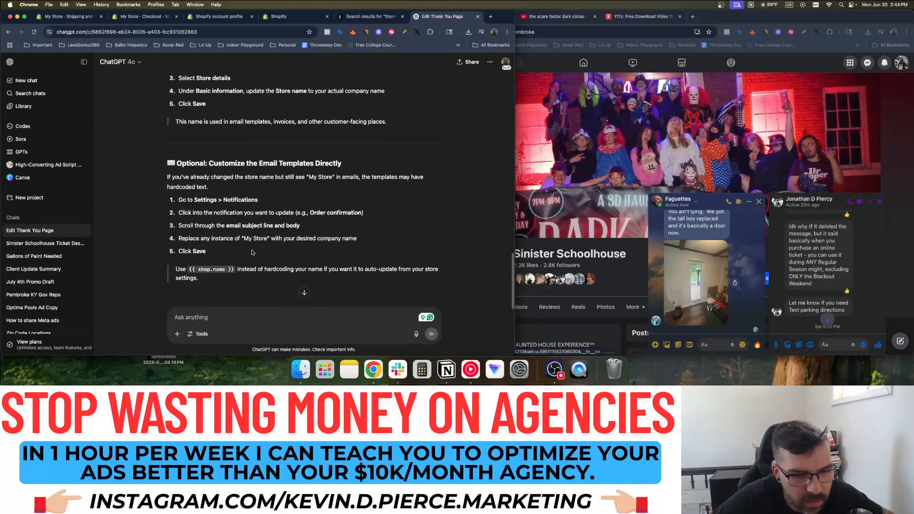
pyautogui.click(143, 17)
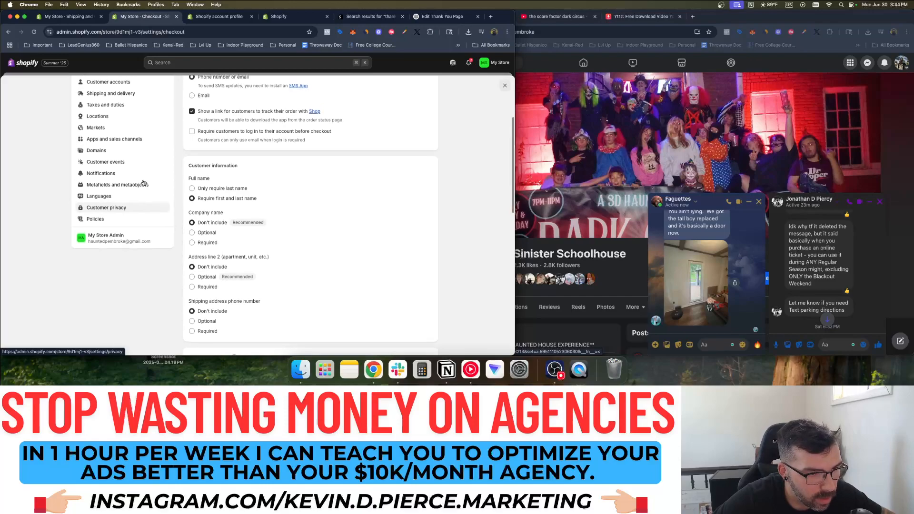
# Preview the Order confirmation customer notification and its template code, then close settings
pyautogui.click(113, 177)
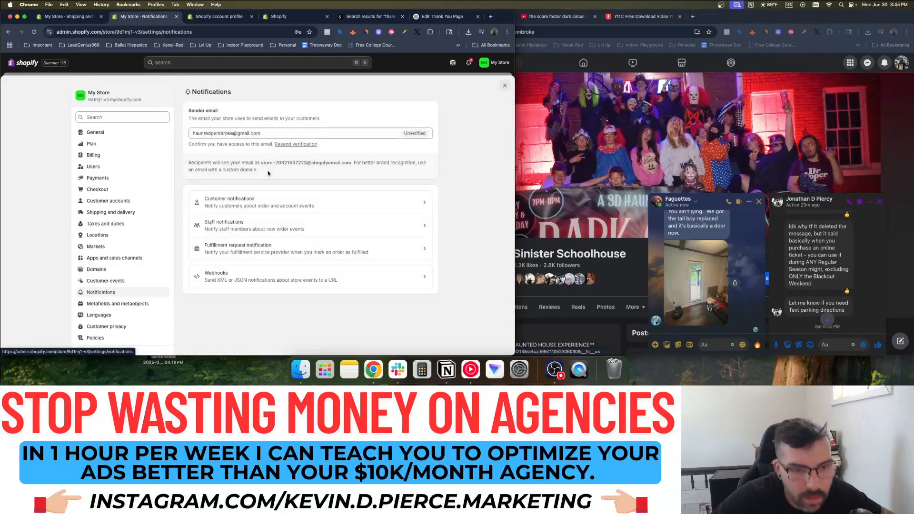
pyautogui.scroll(-1, 259, 204)
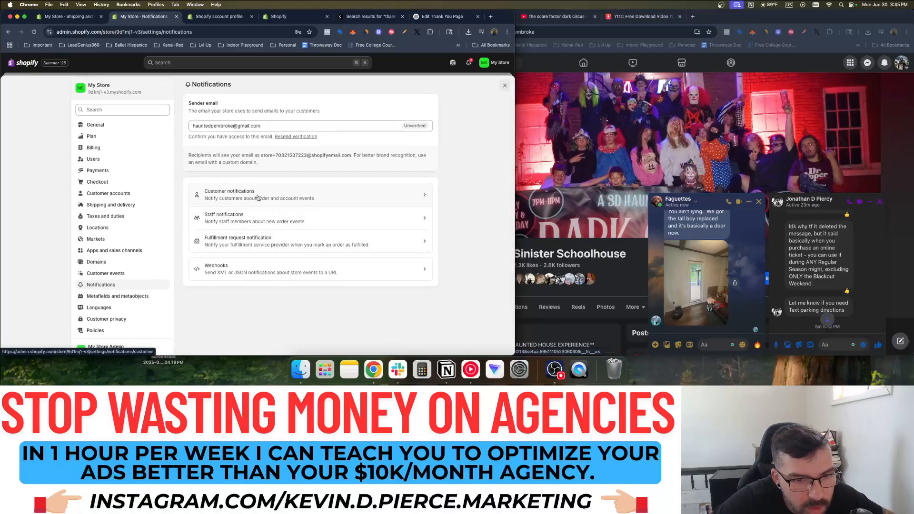
pyautogui.scroll(1, 258, 197)
pyautogui.click(266, 200)
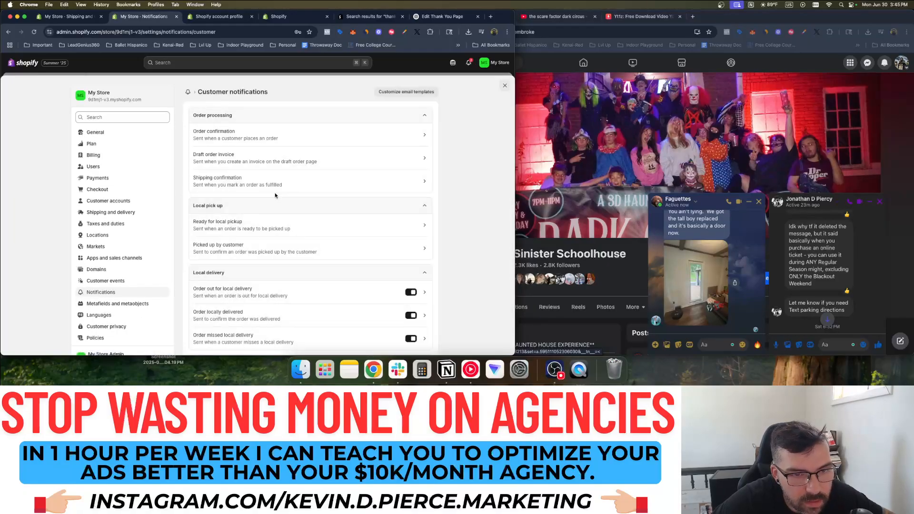
pyautogui.click(267, 137)
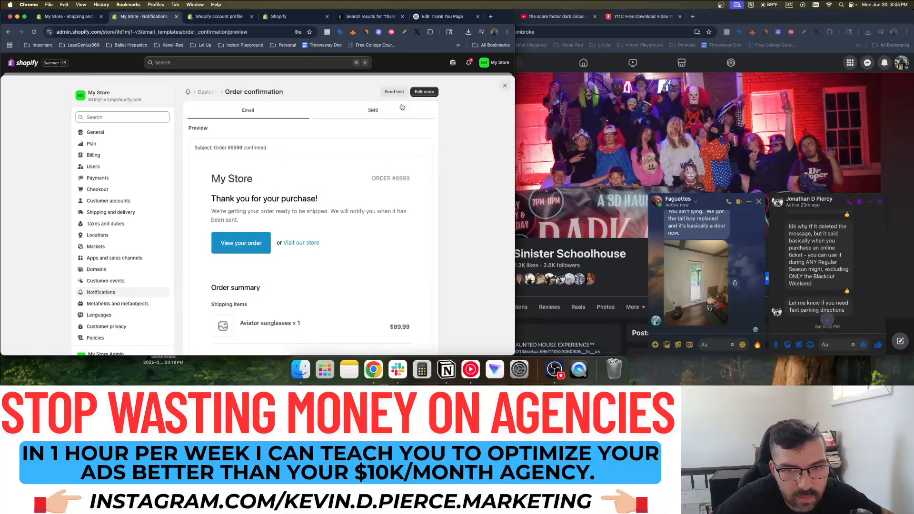
pyautogui.scroll(-15, 318, 243)
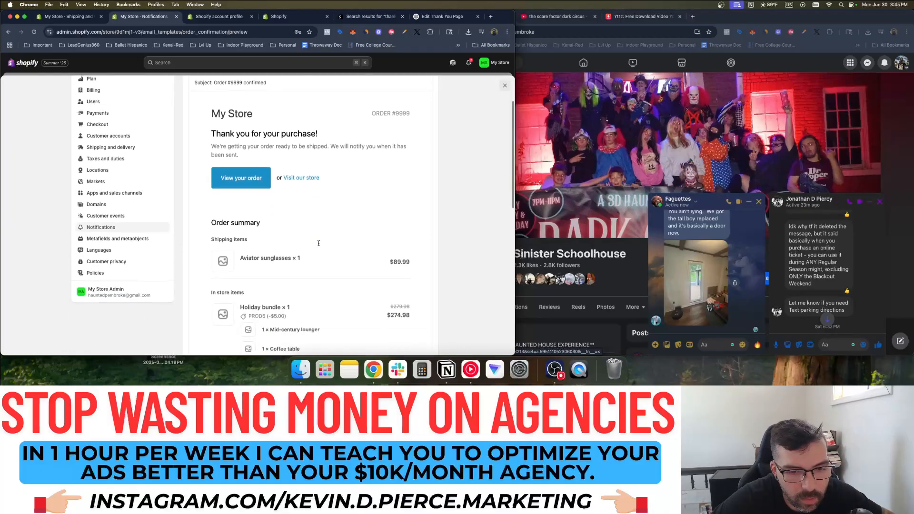
pyautogui.scroll(15, 318, 245)
pyautogui.click(421, 93)
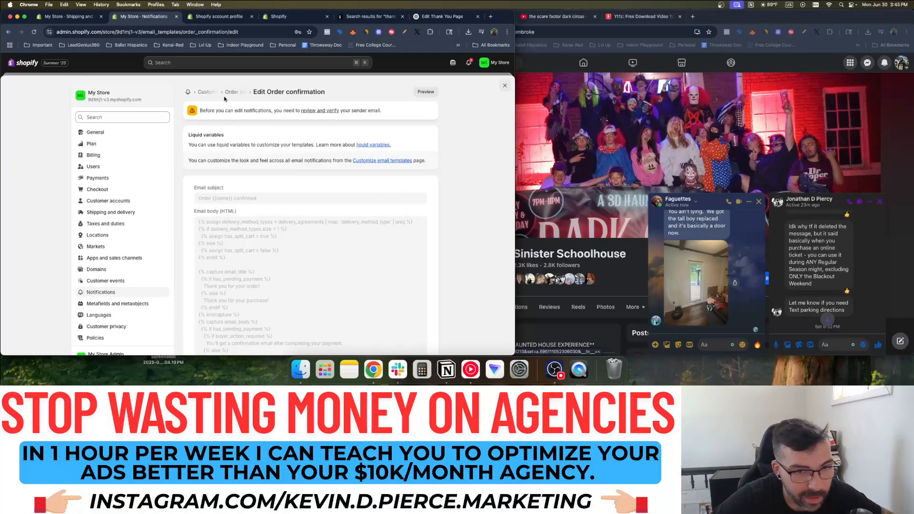
pyautogui.click(505, 85)
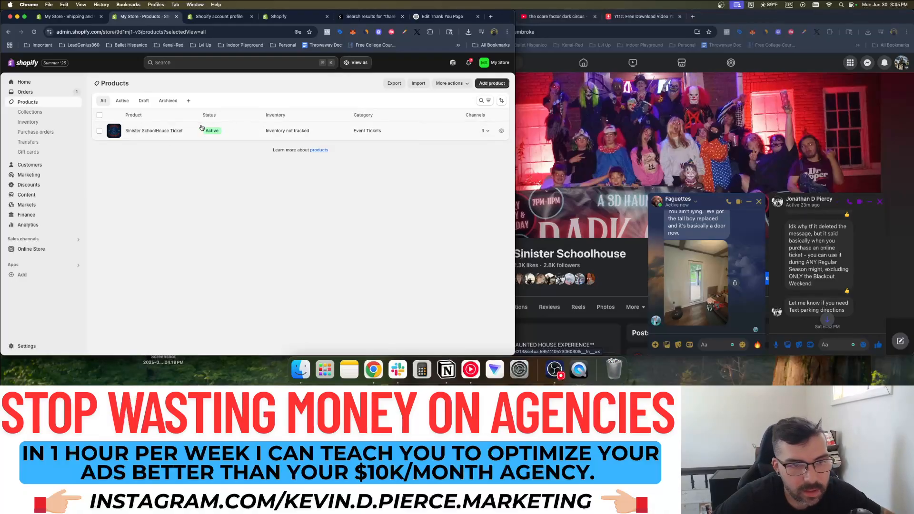
# Retitle the product 'Sinister Schoolhouse Ticket' with a lowercase h
pyautogui.click(169, 131)
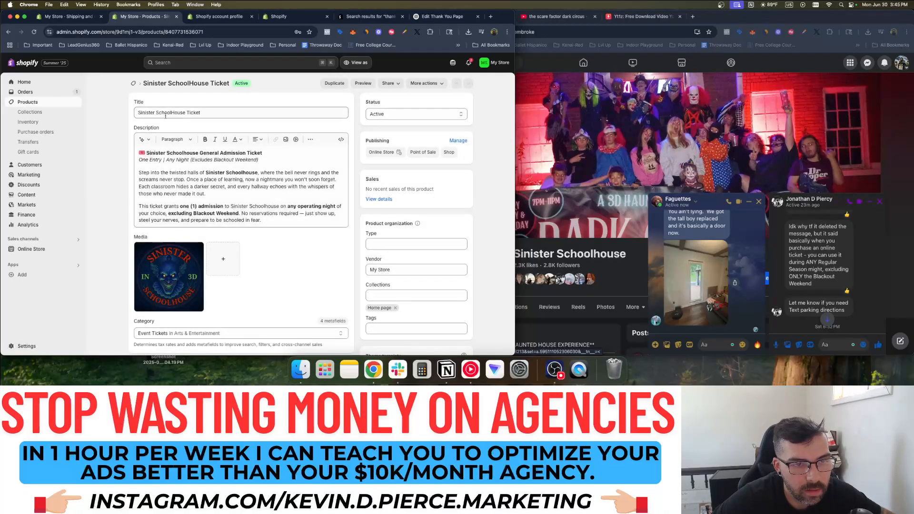
pyautogui.press('BackSpace')
pyautogui.write('h')
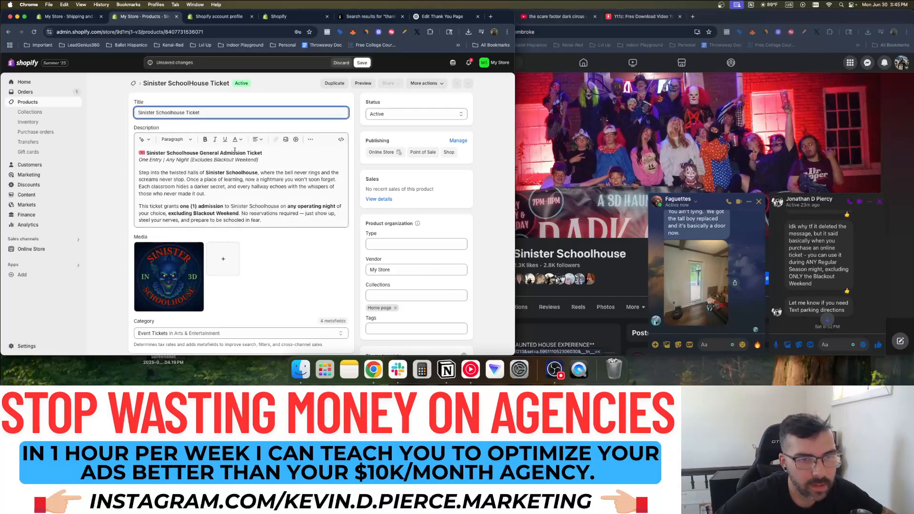
pyautogui.click(133, 125)
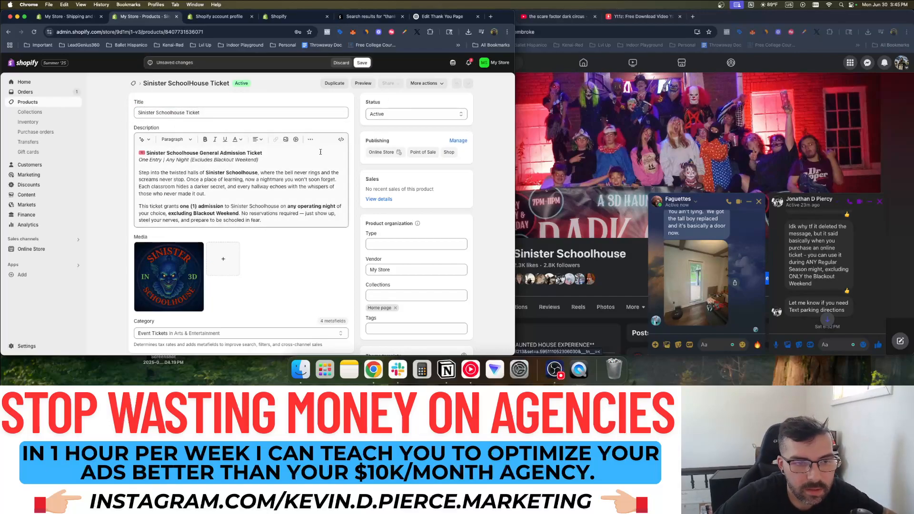
# Add description lines on setting quantity to party size and receiving emailed tickets
pyautogui.scroll(-1, 320, 151)
pyautogui.click(270, 213)
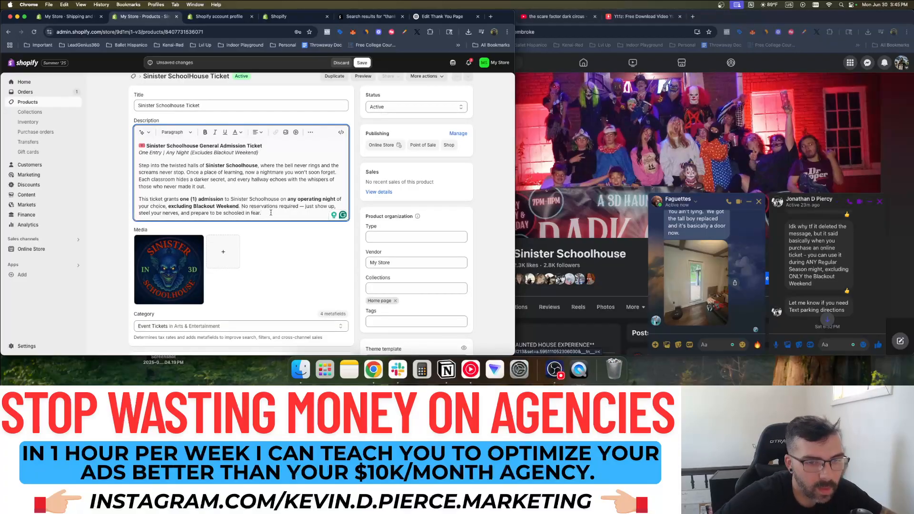
pyautogui.press('Return')
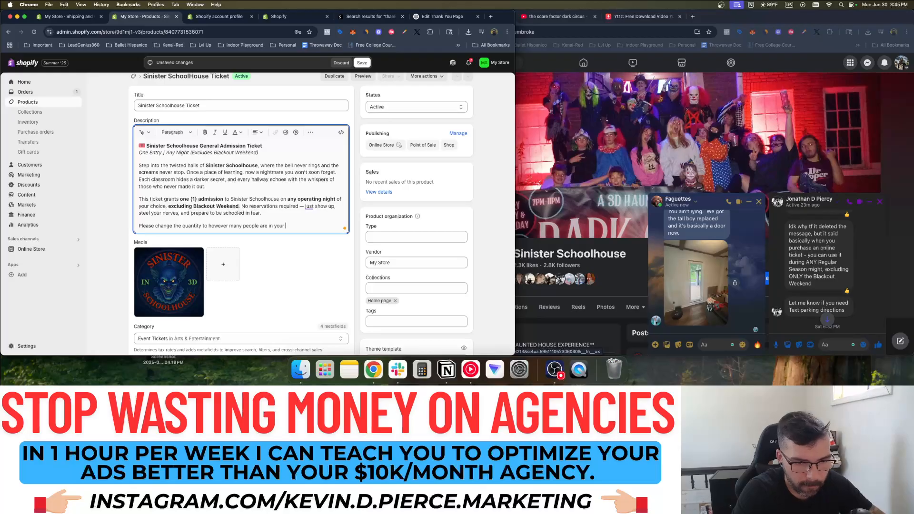
pyautogui.write('.')
pyautogui.press('Return')
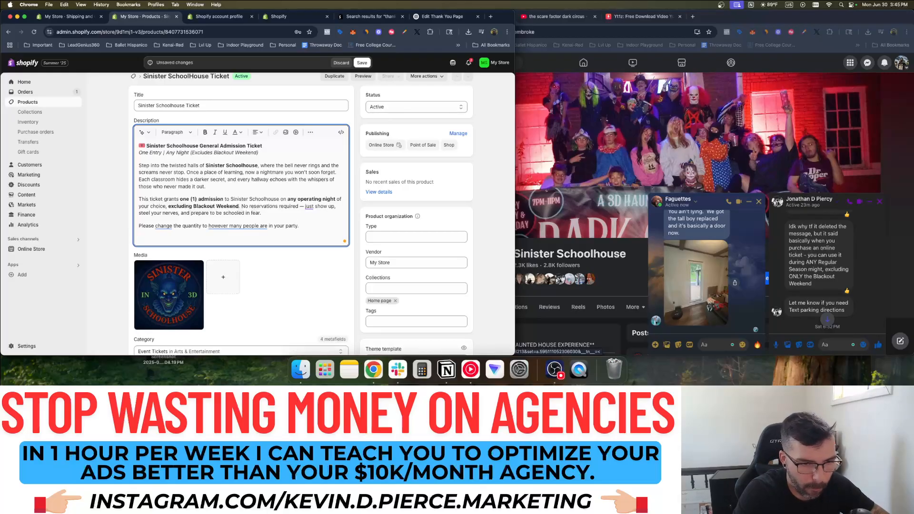
pyautogui.write('After purchase you will rec')
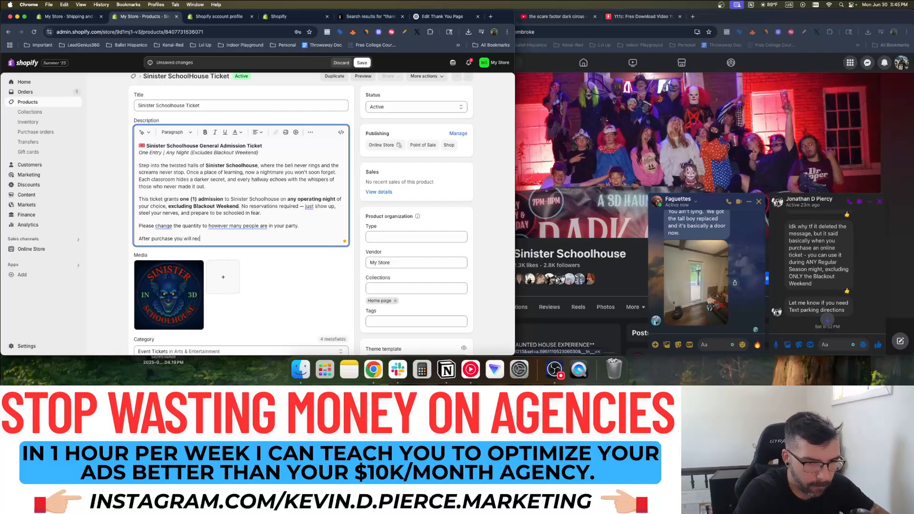
pyautogui.write('ieve an email with your tickets to show at the ')
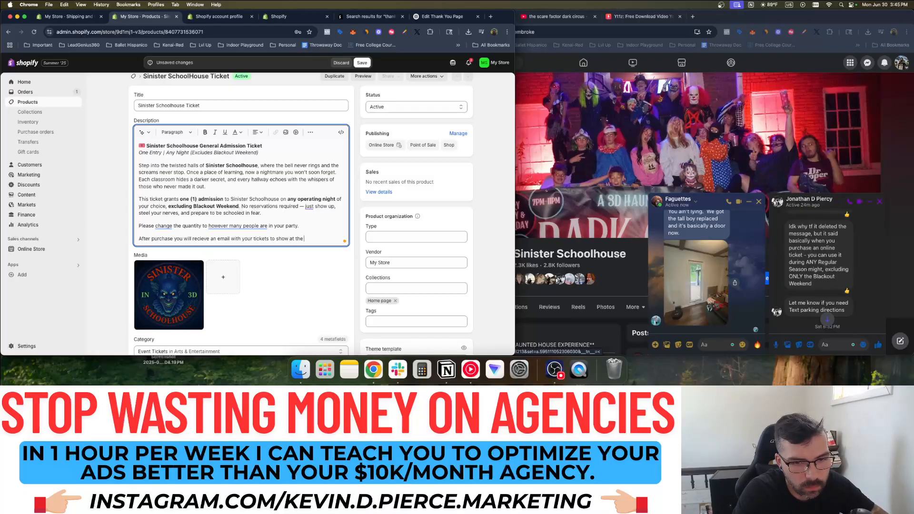
pyautogui.write('door.')
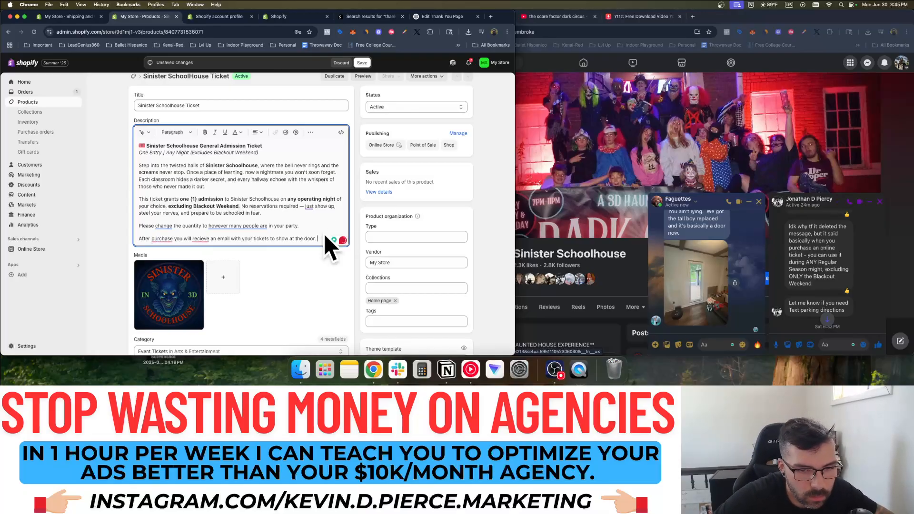
# Bold the new lines, accept the comma and 'receive' spelling fixes, and save
pyautogui.moveTo(320, 238); pyautogui.dragTo(139, 227)
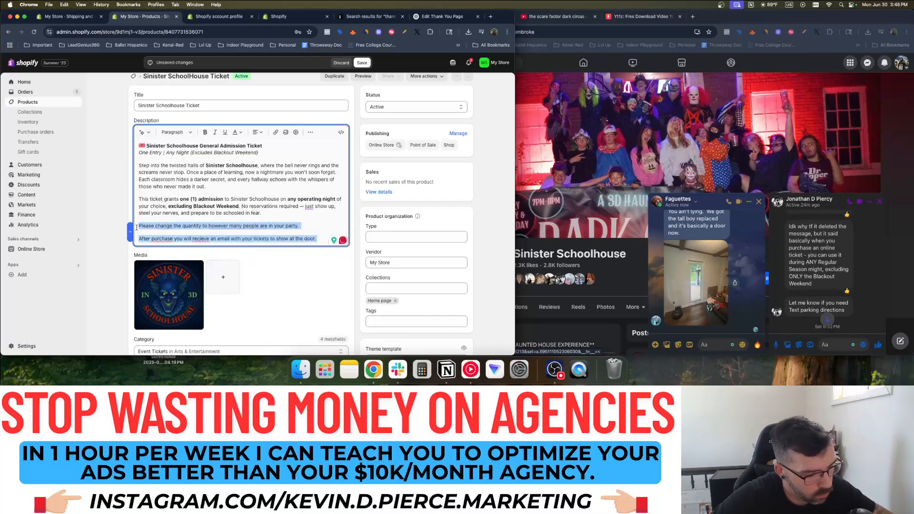
pyautogui.press('super+b')
pyautogui.moveTo(164, 239)
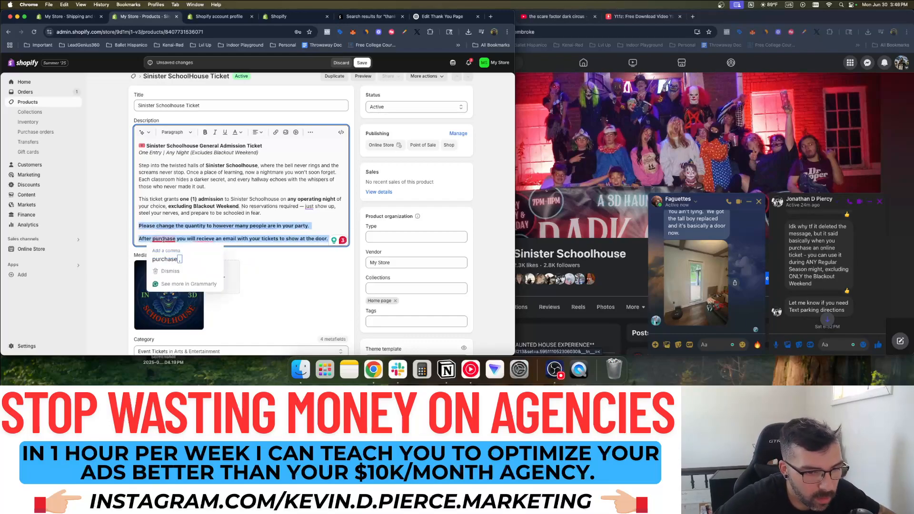
pyautogui.click(164, 259)
pyautogui.moveTo(202, 239)
pyautogui.click(204, 259)
pyautogui.click(309, 228)
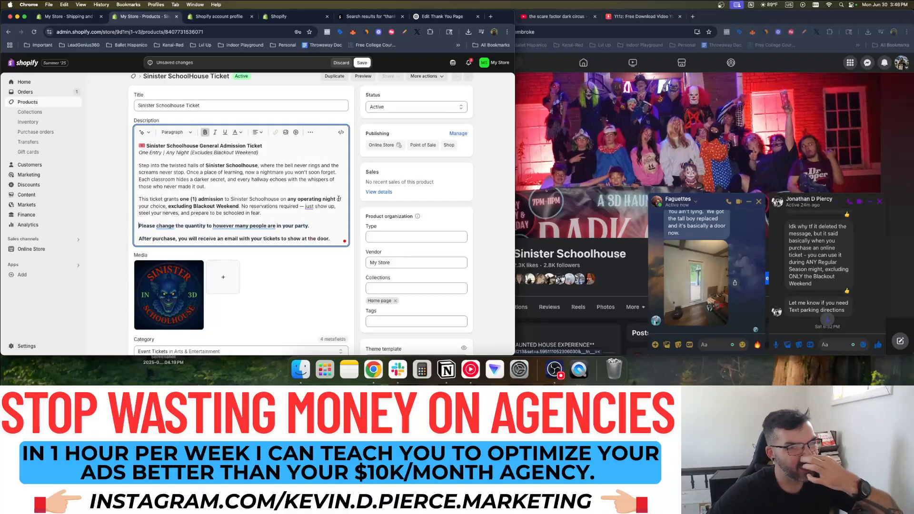
pyautogui.press('super+s')
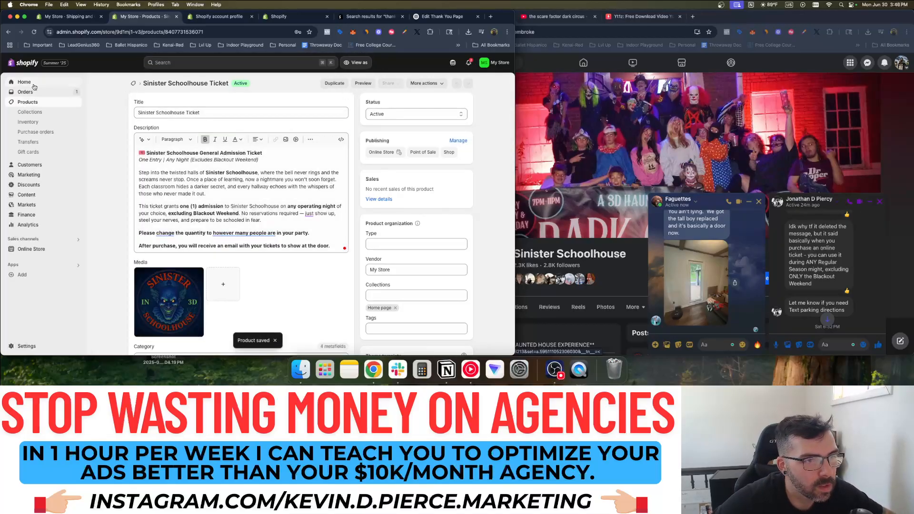
# Close the leftover account profile, app search results and shipping settings tabs
pyautogui.click(213, 17)
pyautogui.click(252, 17)
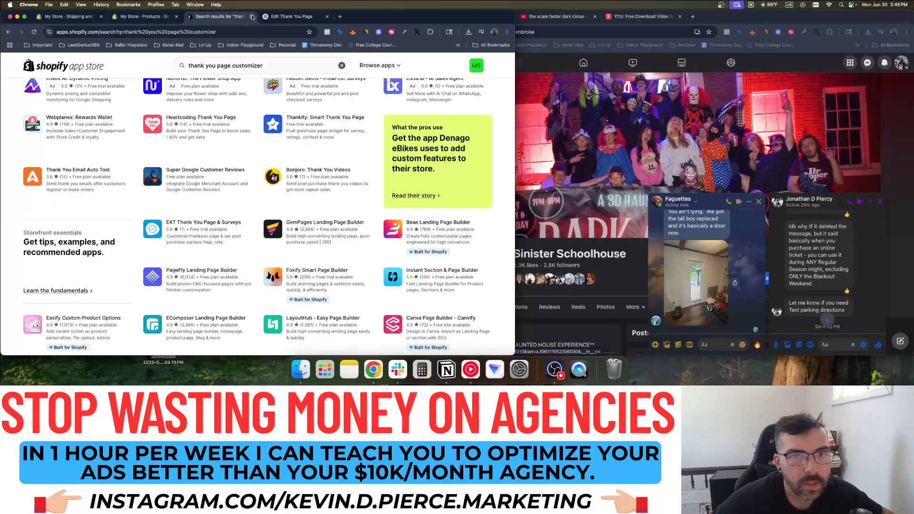
pyautogui.click(252, 16)
pyautogui.click(252, 17)
pyautogui.click(67, 17)
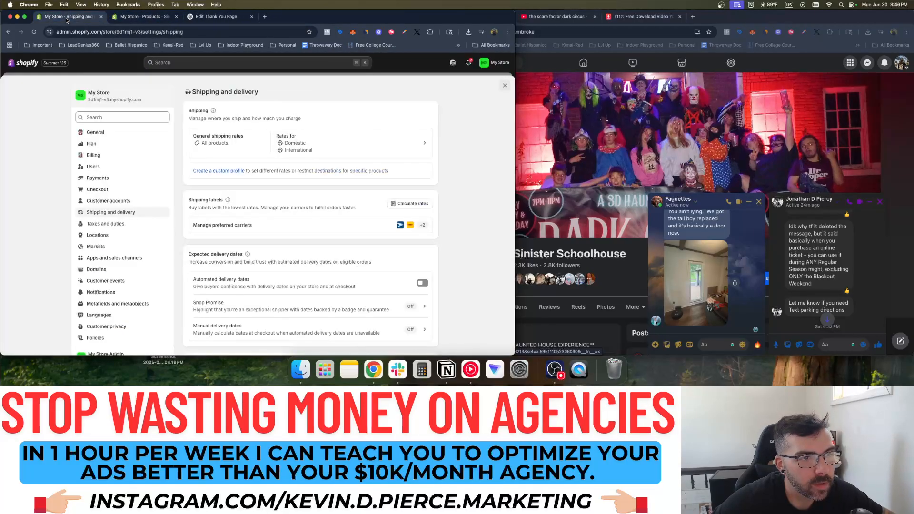
pyautogui.click(101, 17)
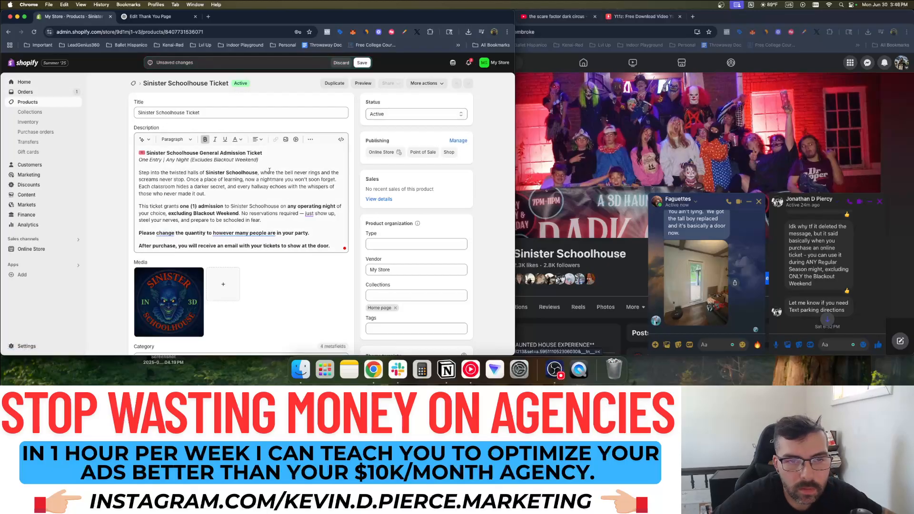
# Save the ticket product again and return to the store's Home dashboard
pyautogui.scroll(-10, 293, 166)
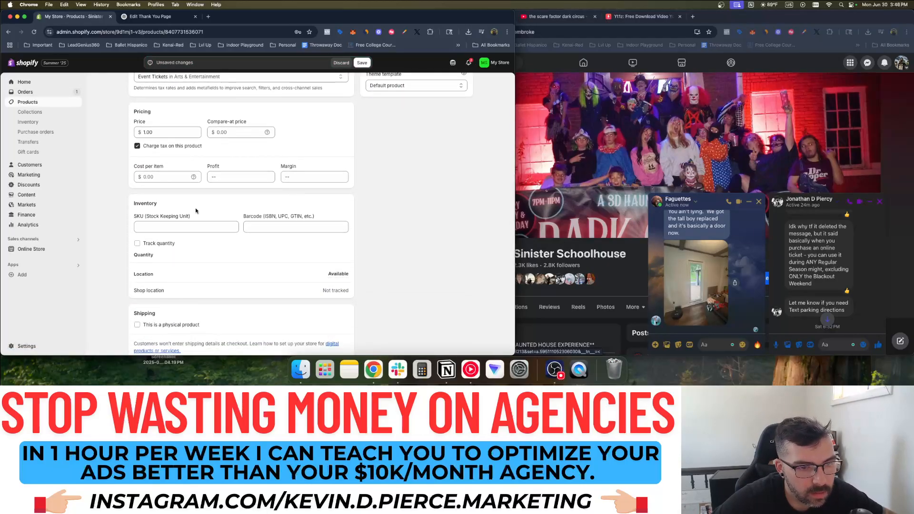
pyautogui.scroll(-5, 280, 200)
pyautogui.scroll(5, 273, 214)
pyautogui.scroll(-5, 273, 215)
pyautogui.click(461, 344)
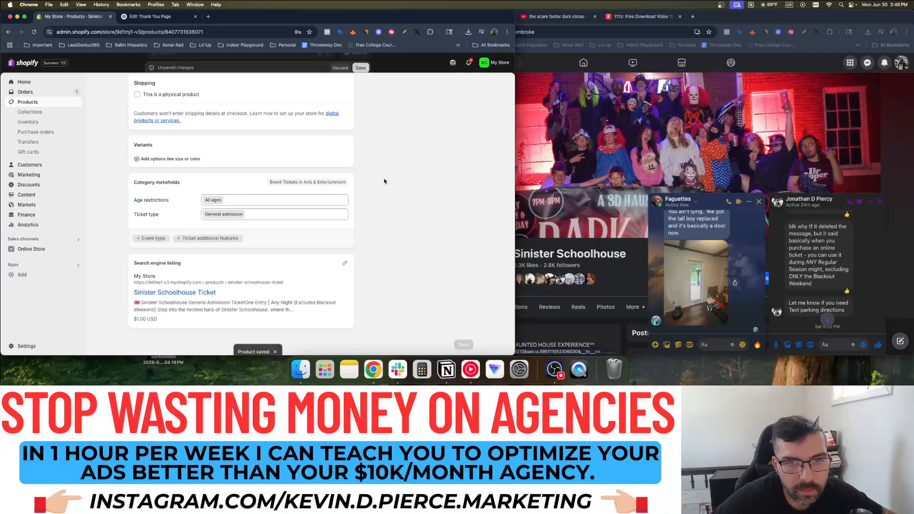
pyautogui.click(27, 88)
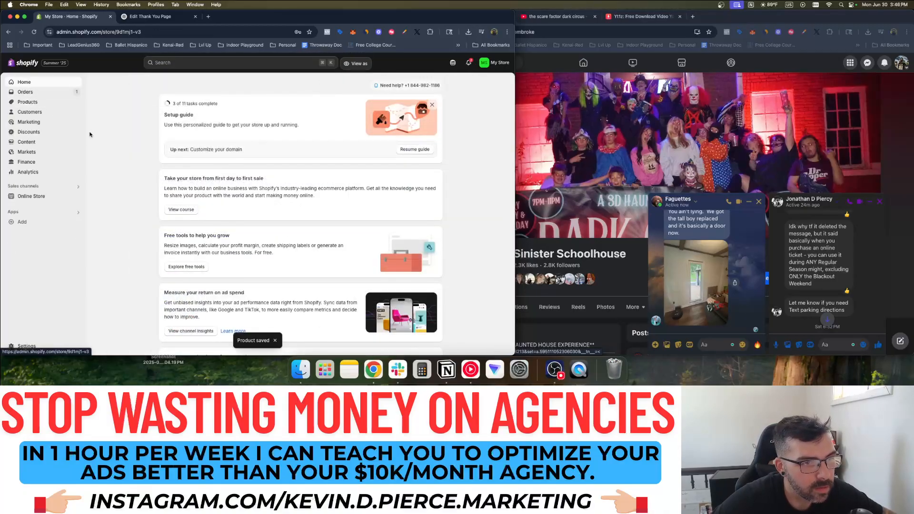
# From the live storefront, add one $1.00 Sinister Schoolhouse Ticket to the cart and check out
pyautogui.click(77, 196)
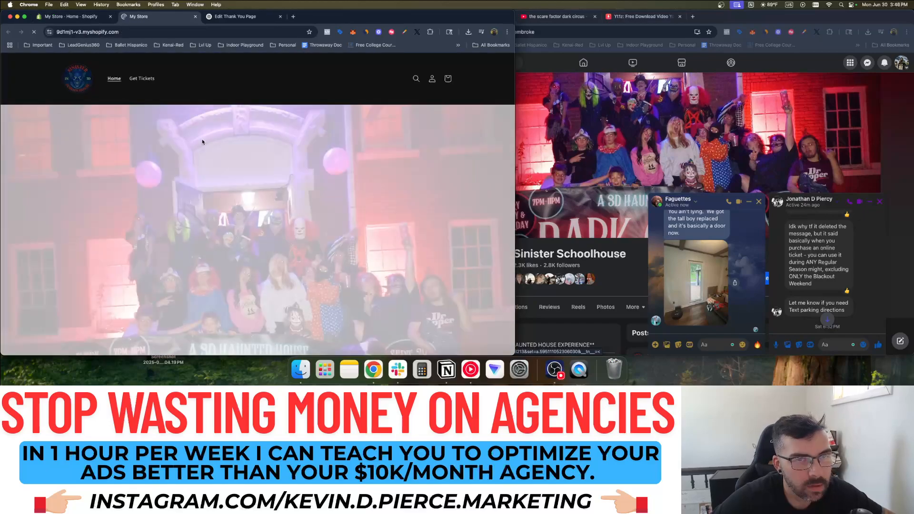
pyautogui.scroll(-15, 313, 193)
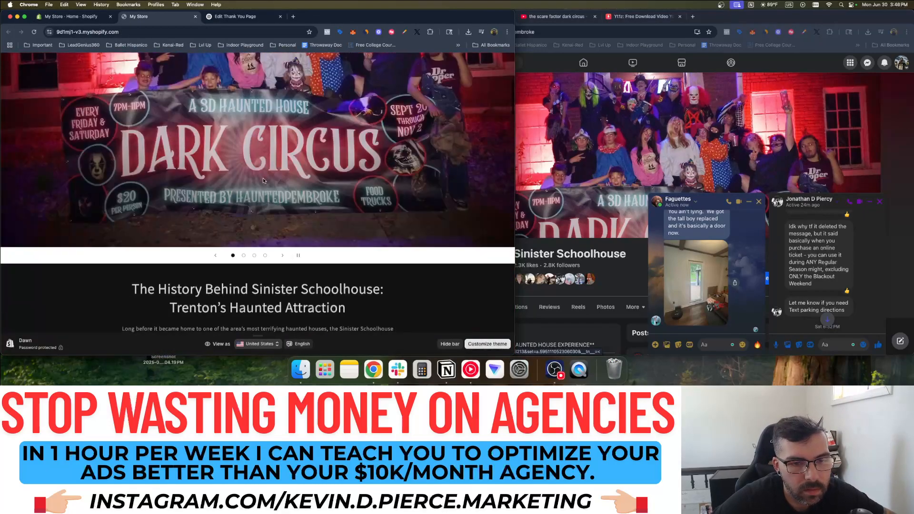
pyautogui.click(254, 122)
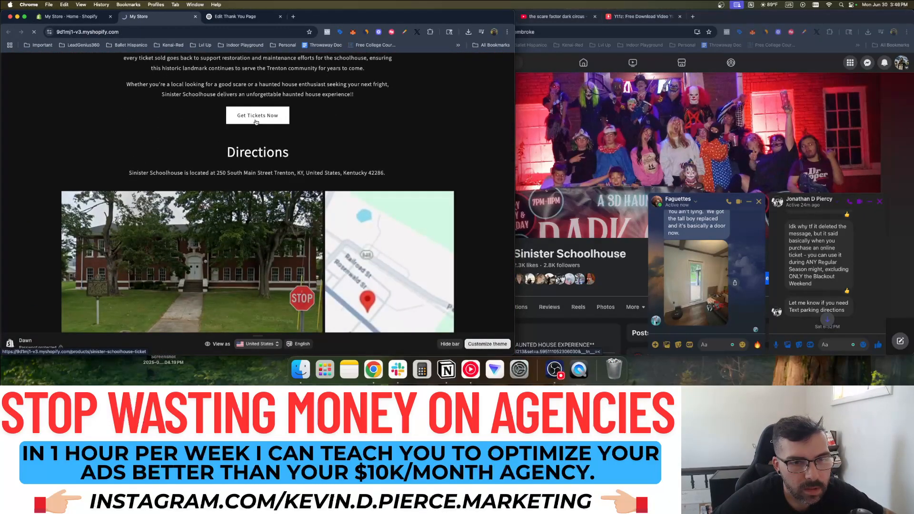
pyautogui.click(404, 224)
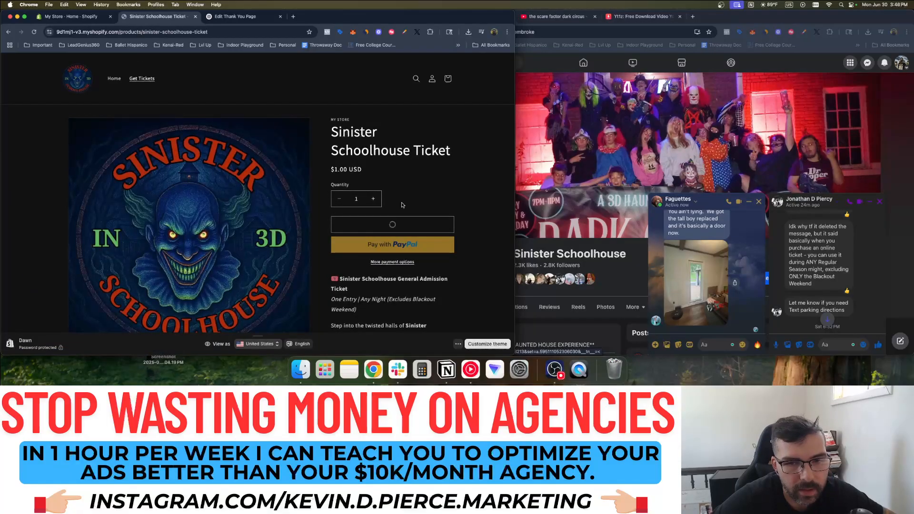
pyautogui.click(417, 180)
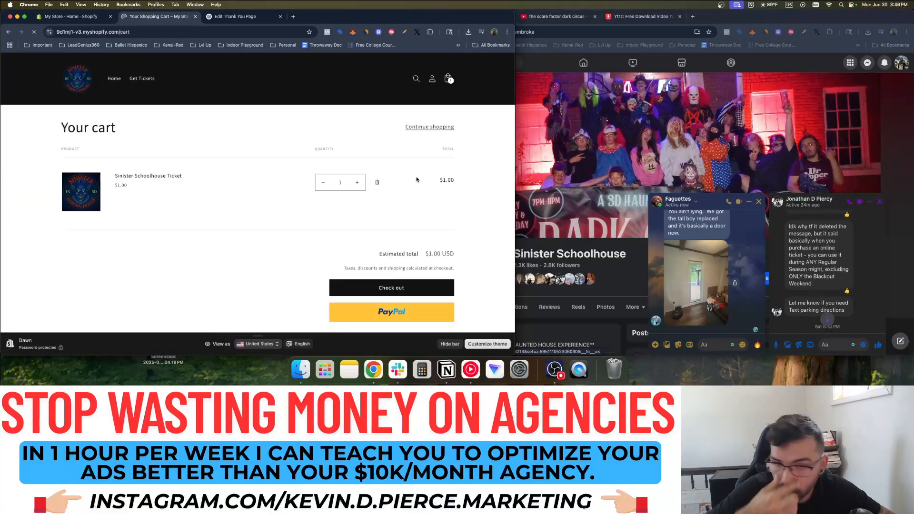
pyautogui.click(401, 289)
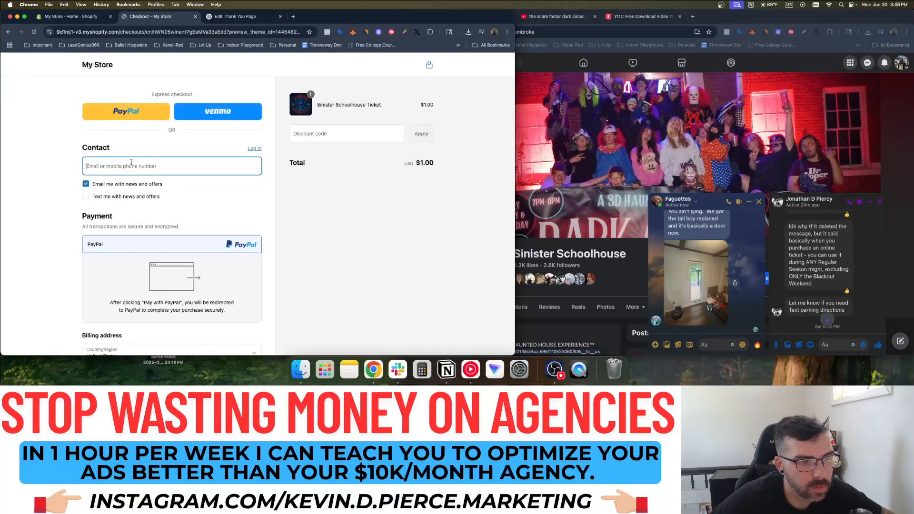
pyautogui.moveTo(161, 18); pyautogui.dragTo(161, 1)
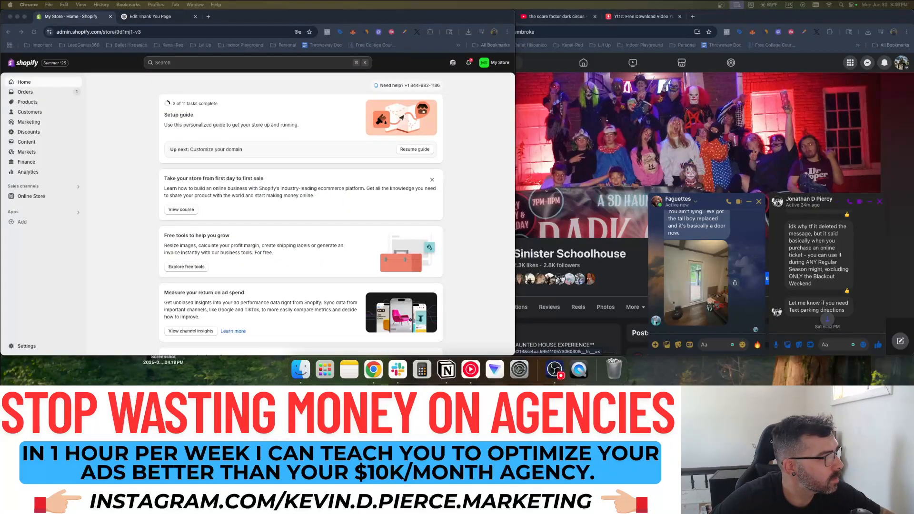
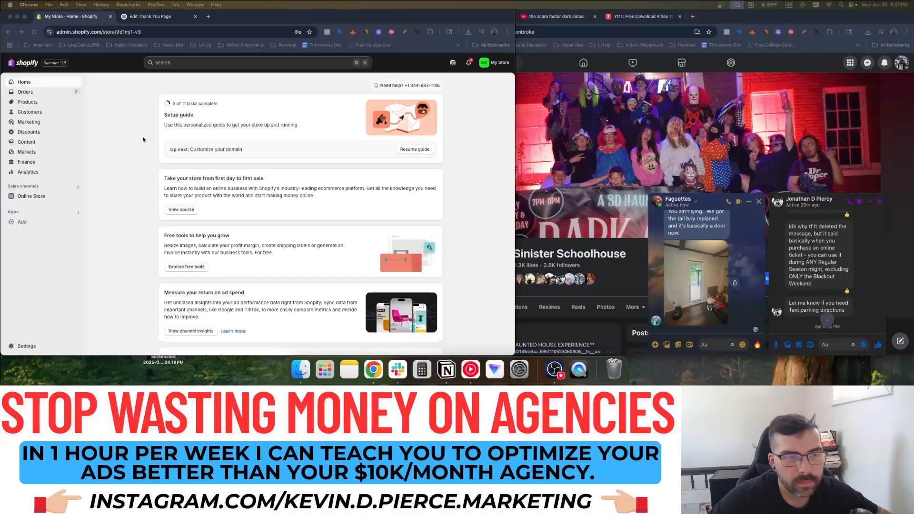
# Start renaming the store to Sinister Schoolhouse, check the phone on Facebook, then cancel
pyautogui.click(148, 17)
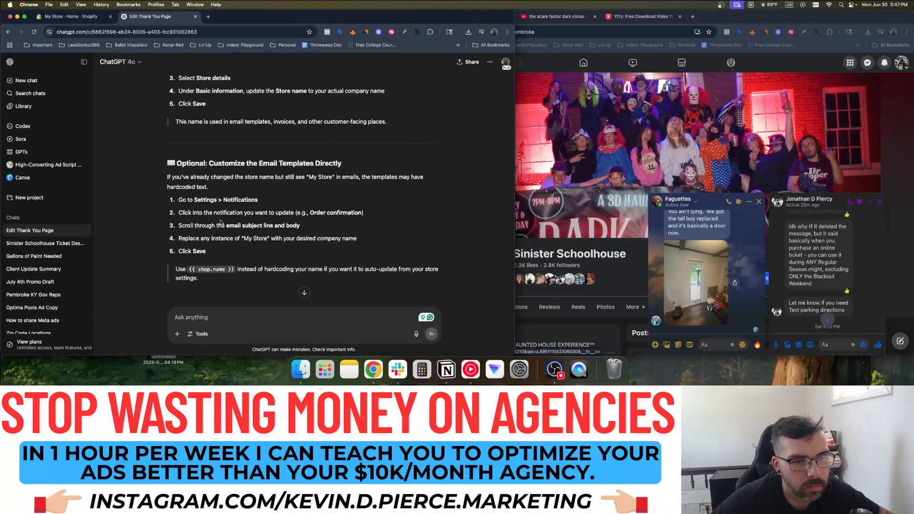
pyautogui.scroll(-2, 220, 223)
pyautogui.click(75, 17)
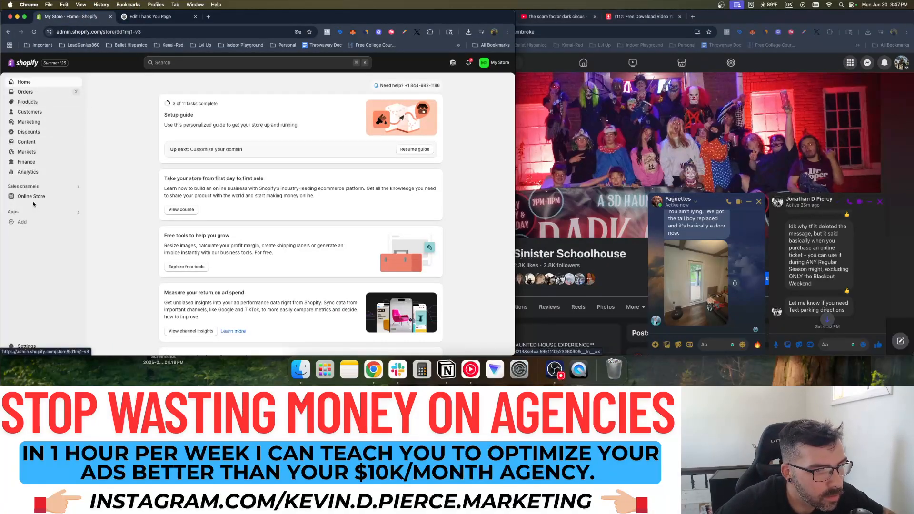
pyautogui.click(24, 346)
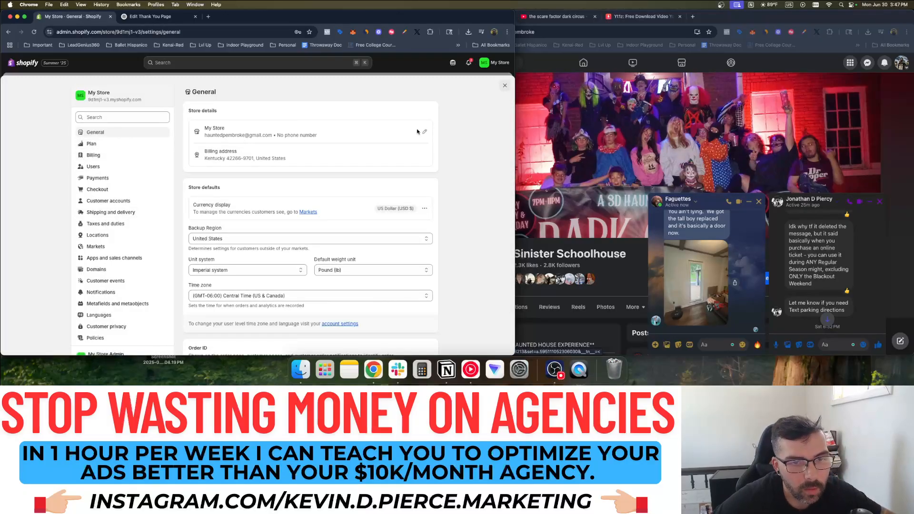
pyautogui.click(424, 132)
pyautogui.tripleClick(207, 181)
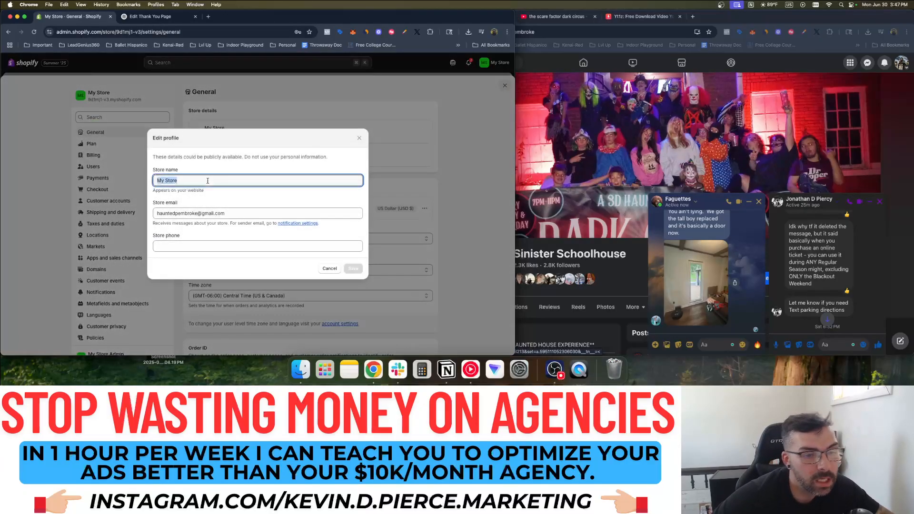
pyautogui.write('Sinister ')
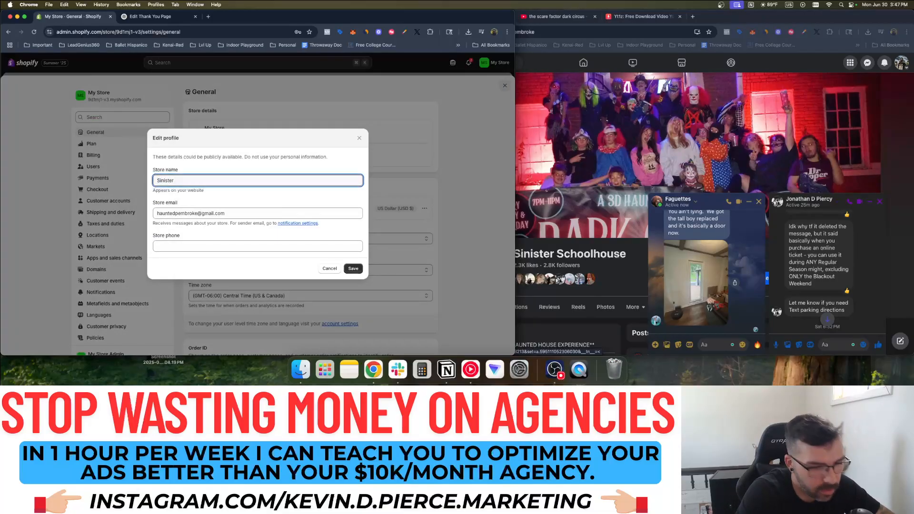
pyautogui.write('Schoolhouse')
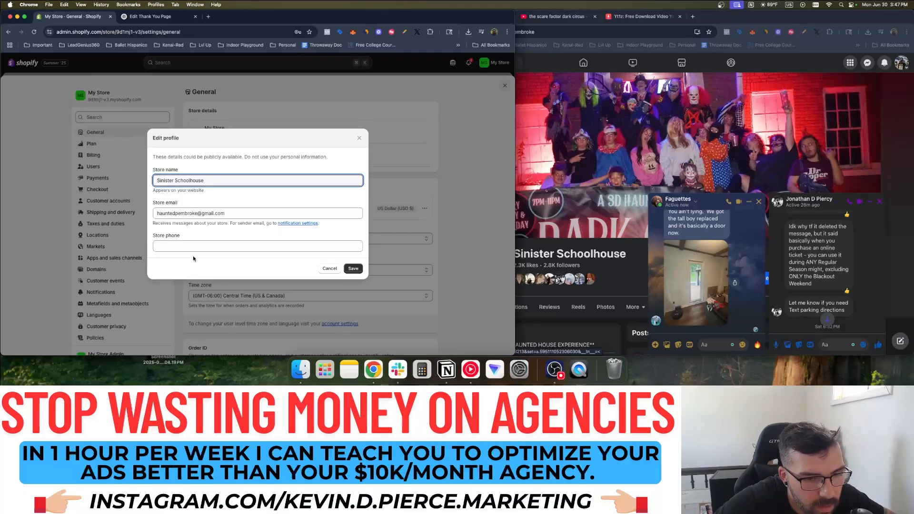
pyautogui.click(352, 269)
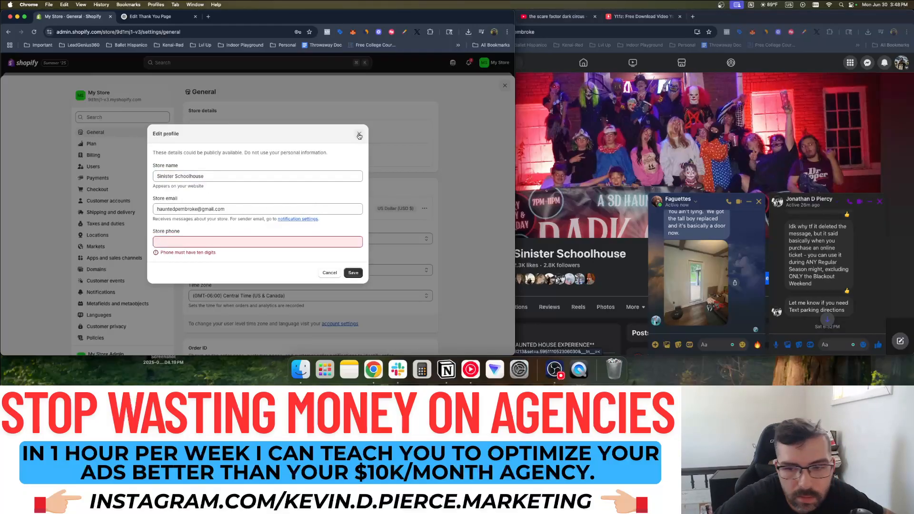
pyautogui.scroll(-2, 597, 255)
pyautogui.click(597, 255)
pyautogui.scroll(-5, 597, 255)
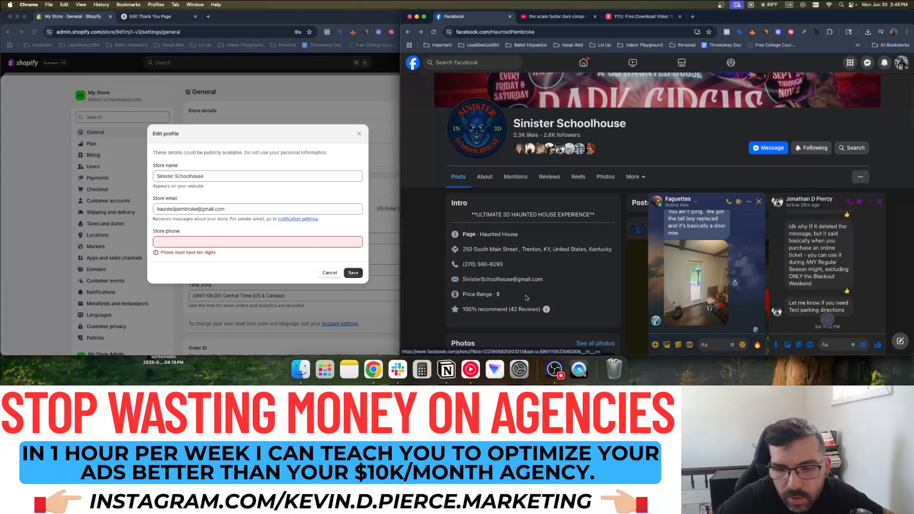
pyautogui.click(239, 156)
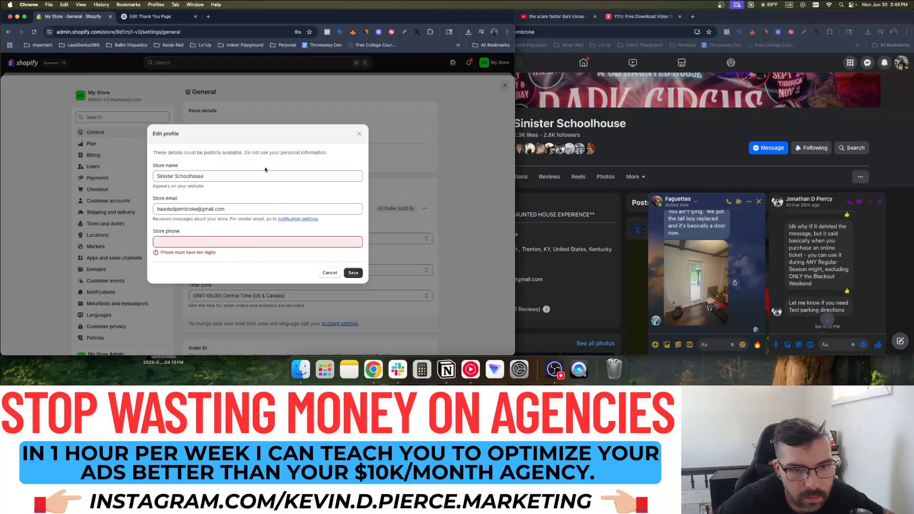
pyautogui.click(329, 273)
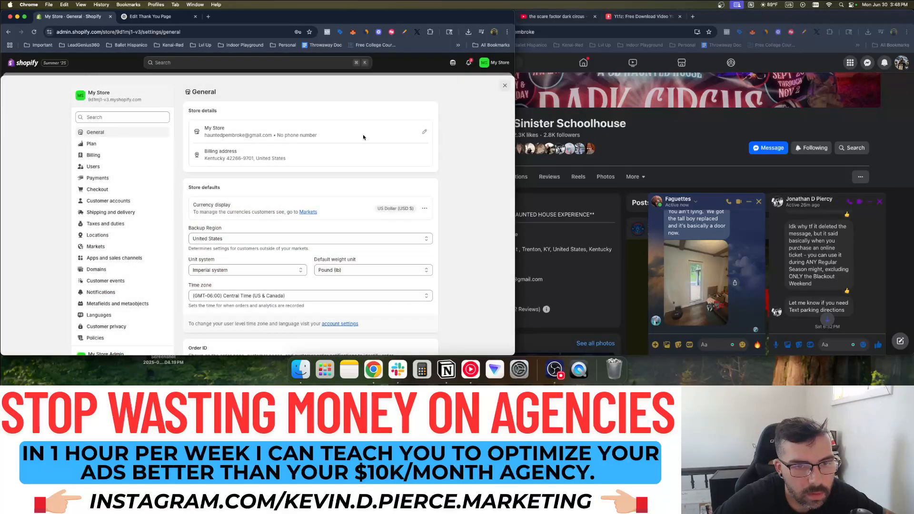
# Rename the store to Sinister Schoolhouse, add a ten-digit store phone number, and save
pyautogui.click(424, 133)
pyautogui.doubleClick(216, 181)
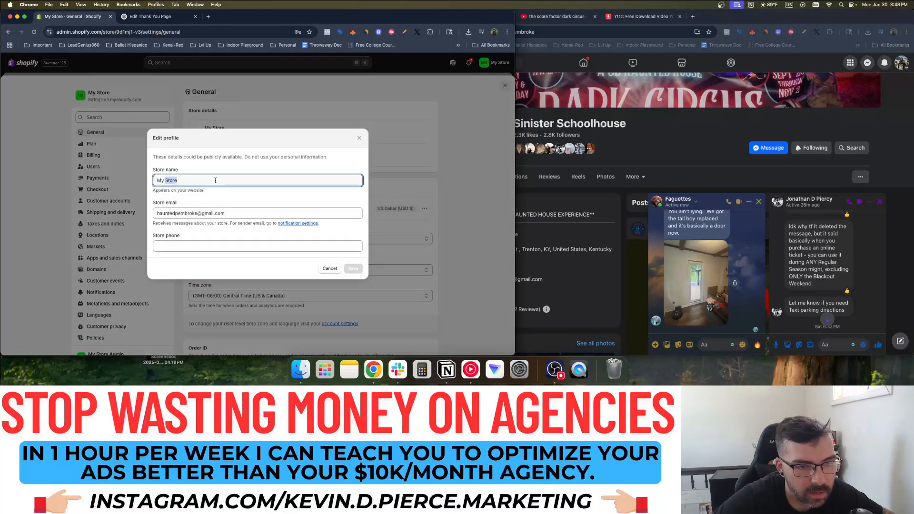
pyautogui.tripleClick(216, 180)
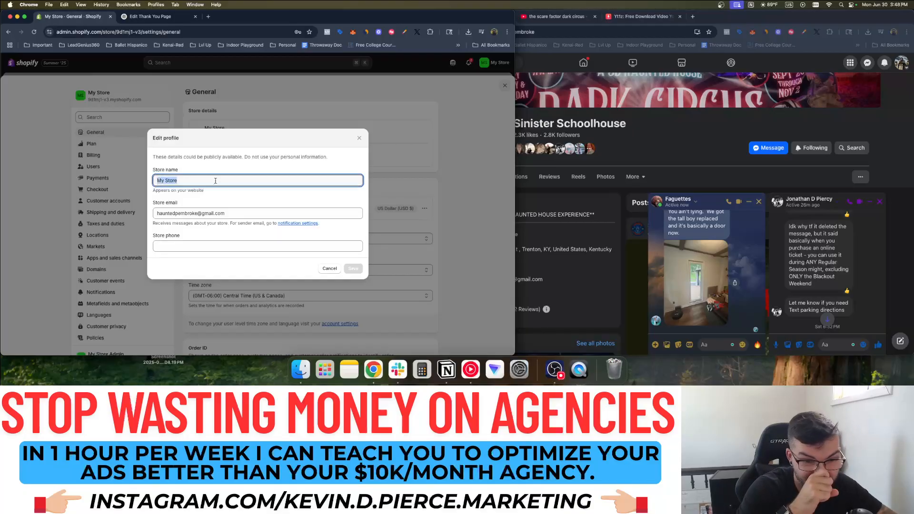
pyautogui.write('Sini')
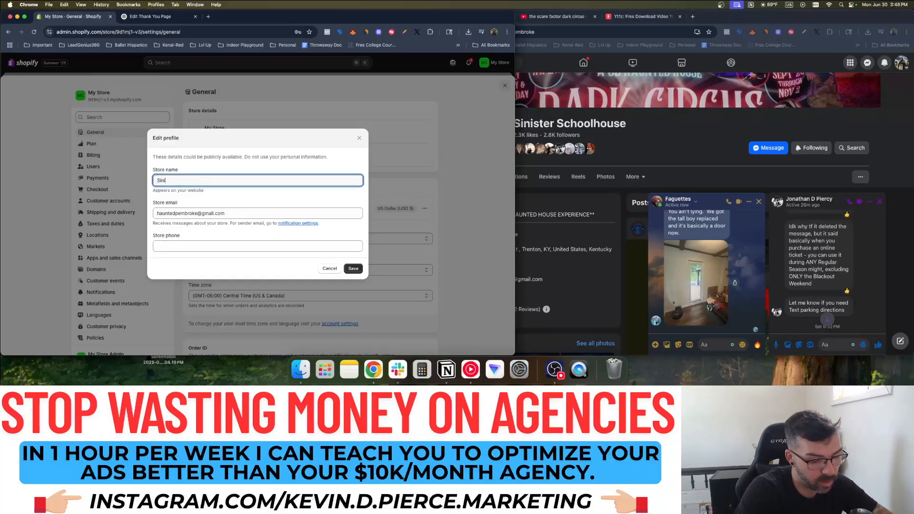
pyautogui.write('ster Schoolhouse')
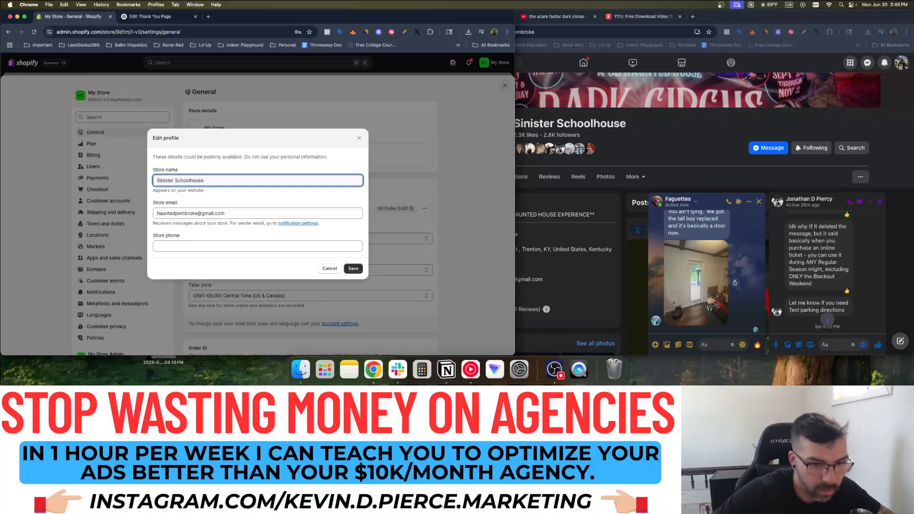
pyautogui.click(207, 246)
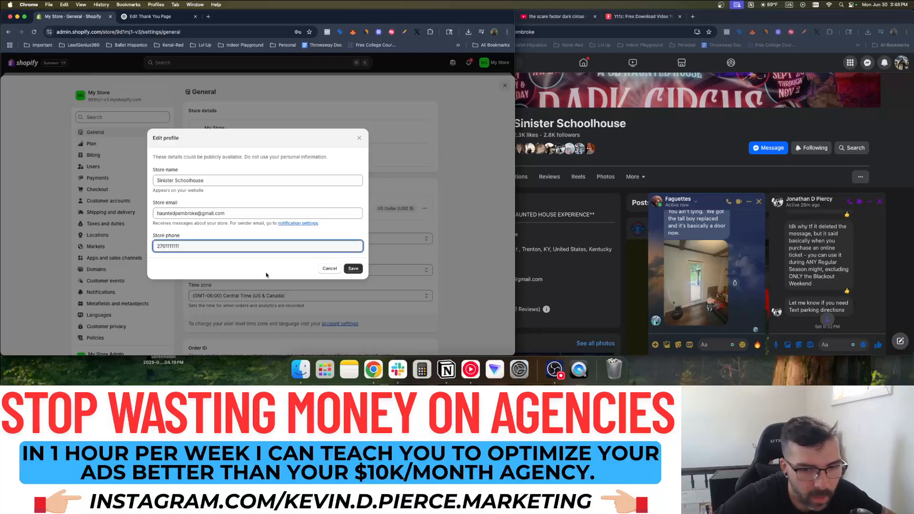
pyautogui.click(353, 268)
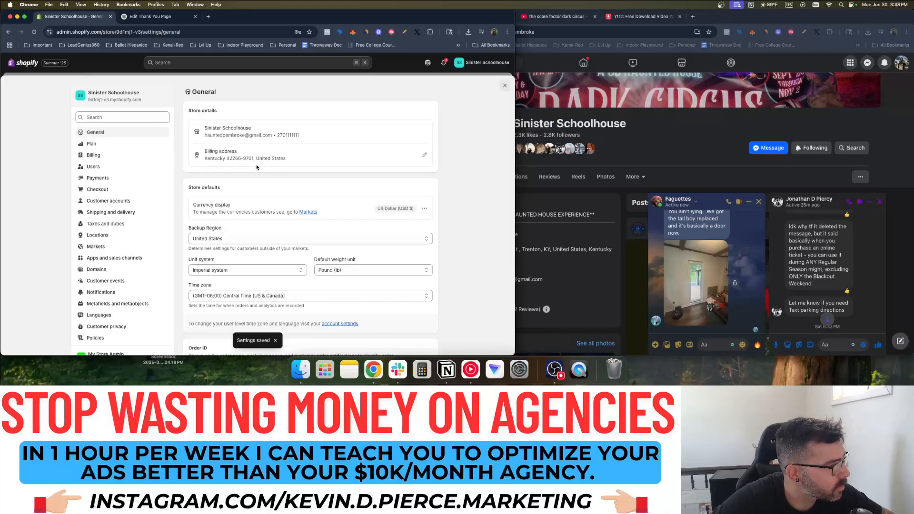
pyautogui.scroll(-4, 282, 188)
pyautogui.scroll(-10, 282, 188)
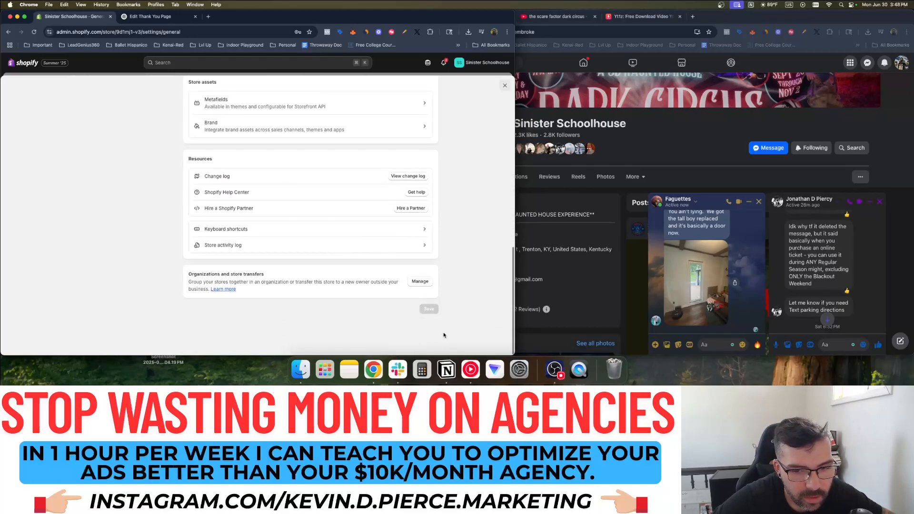
pyautogui.scroll(15, 444, 335)
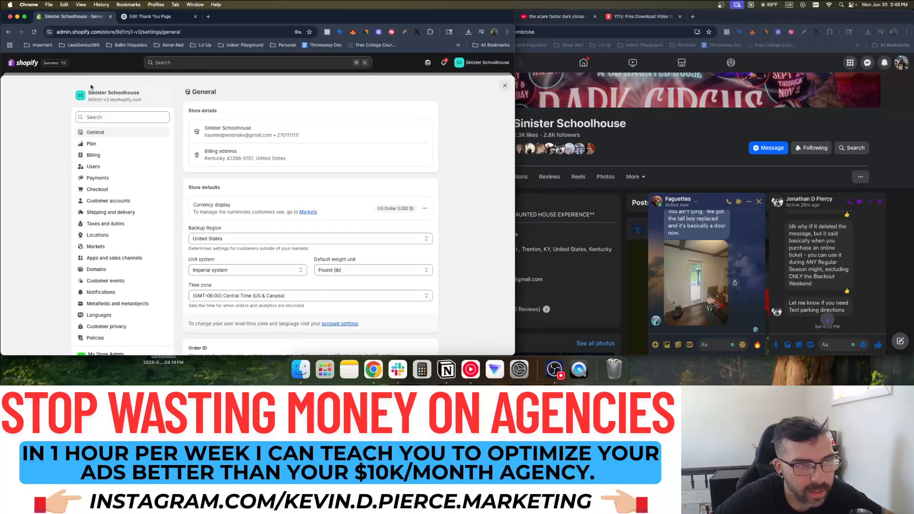
# Close Settings and open the live storefront preview from the admin home
pyautogui.click(501, 87)
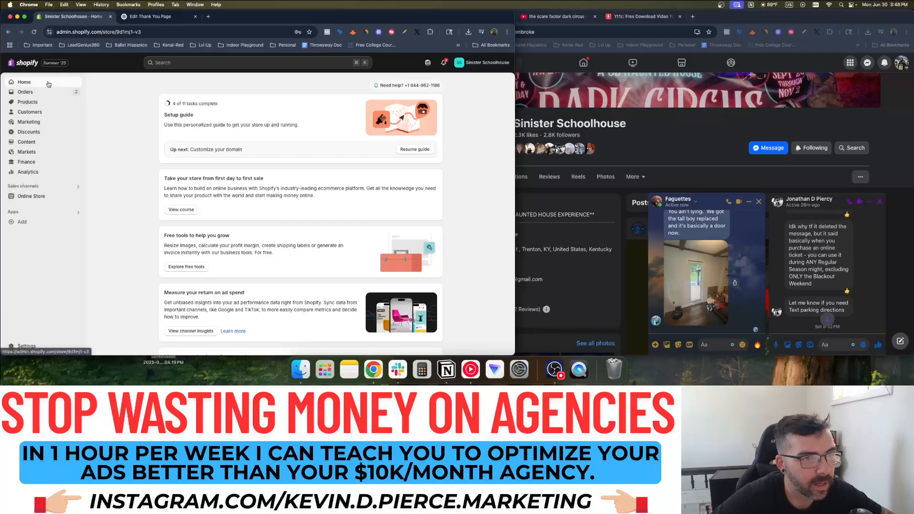
pyautogui.click(140, 17)
pyautogui.click(95, 17)
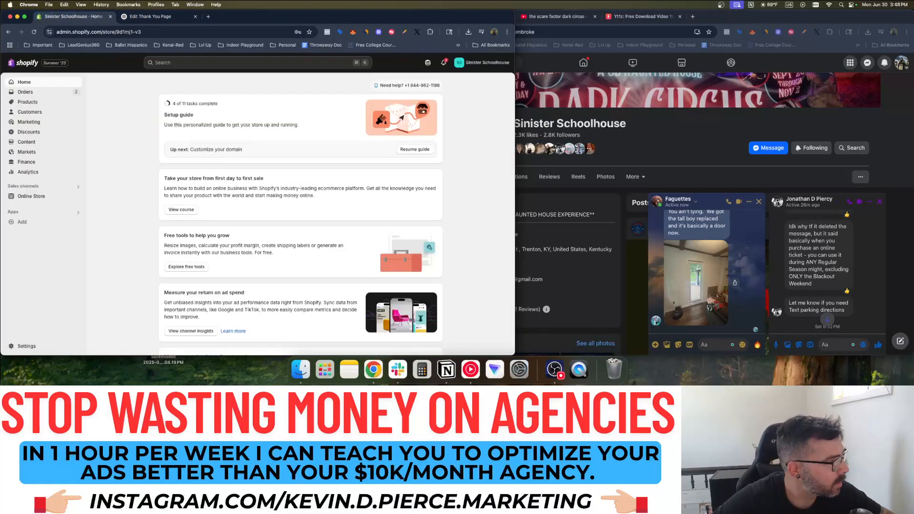
pyautogui.click(75, 198)
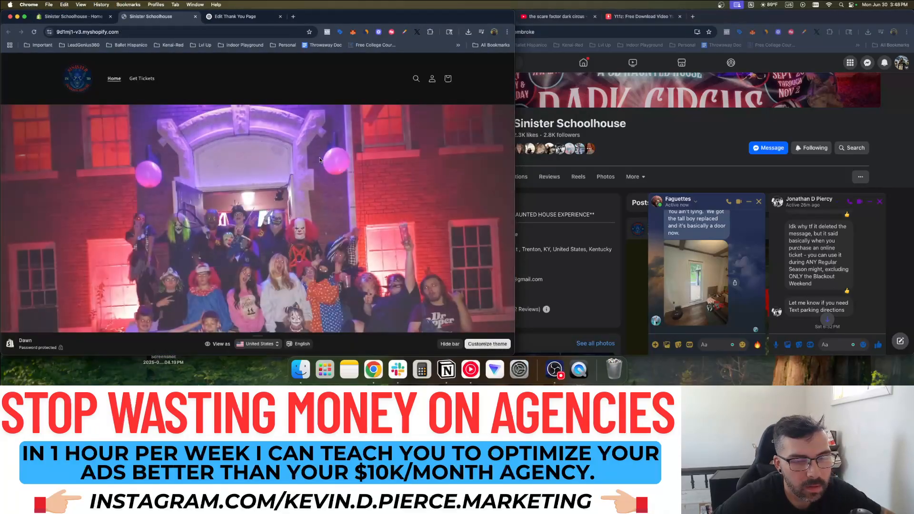
pyautogui.scroll(-10, 352, 167)
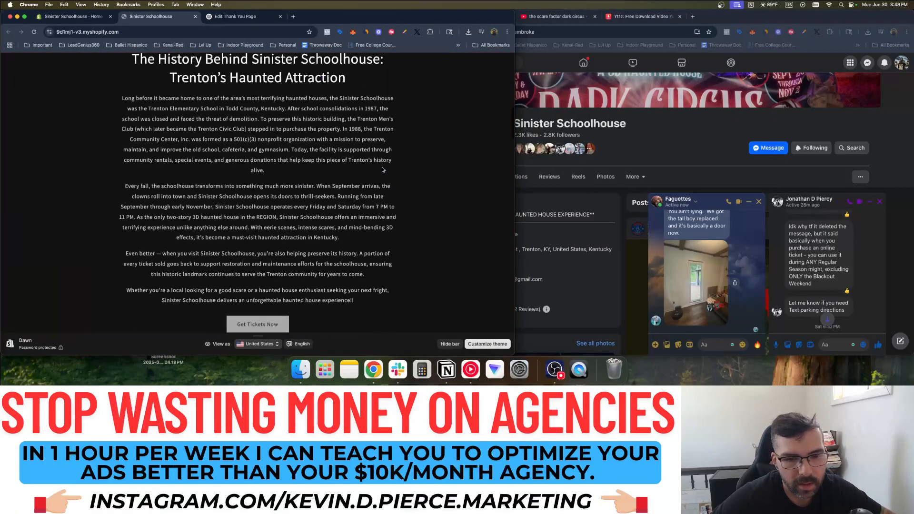
pyautogui.scroll(-3, 333, 200)
# Add a Sinister Schoolhouse Ticket to the cart and check out, entering the buyer's email
pyautogui.click(287, 222)
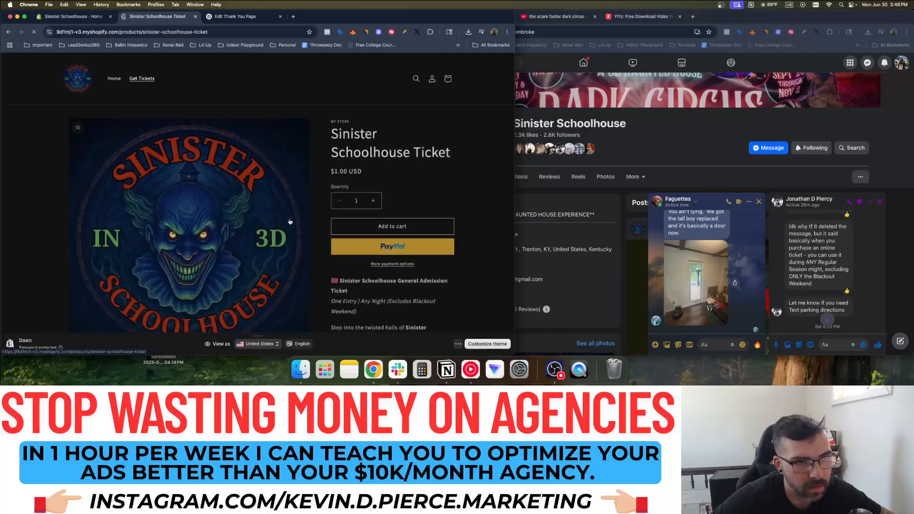
pyautogui.click(397, 226)
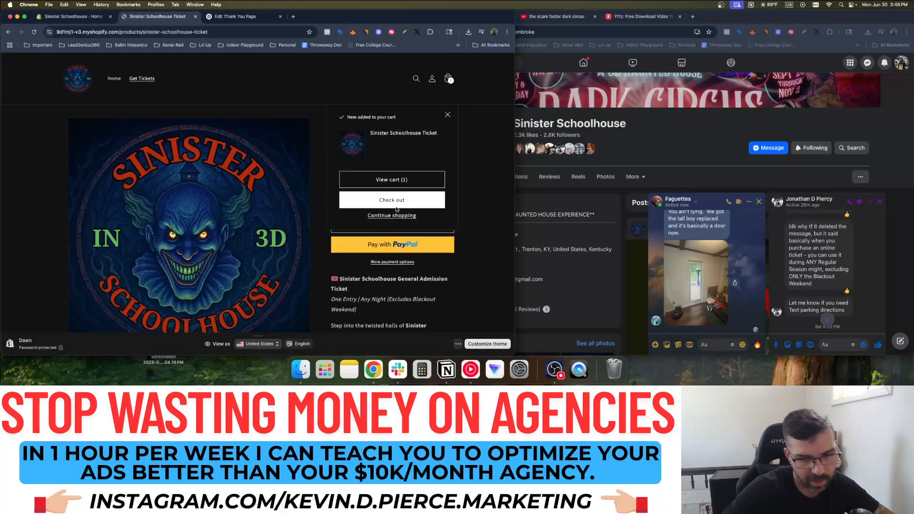
pyautogui.click(395, 208)
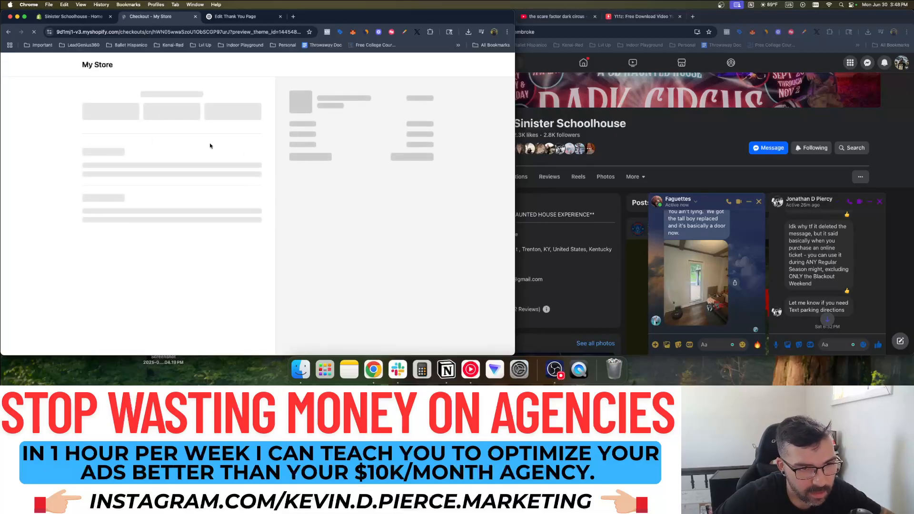
pyautogui.moveTo(152, 18); pyautogui.dragTo(151, 0)
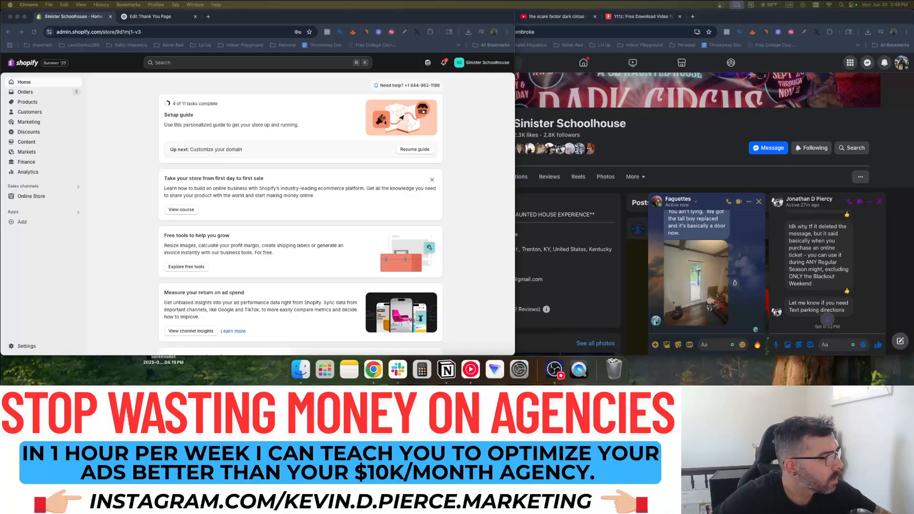
pyautogui.click(152, 17)
pyautogui.click(92, 19)
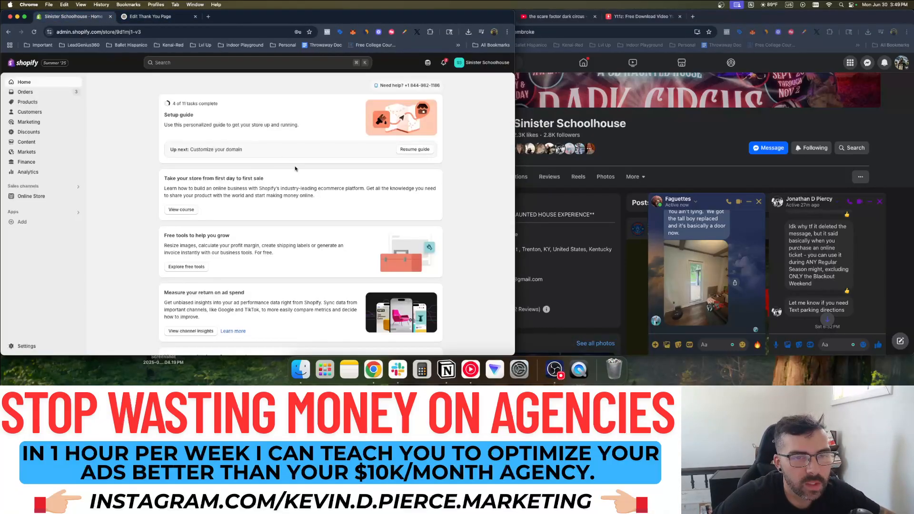
pyautogui.click(46, 196)
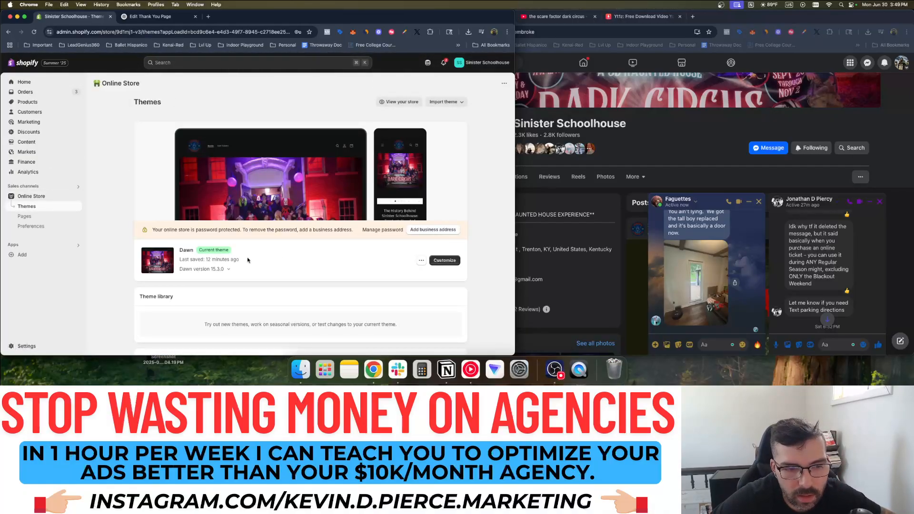
pyautogui.click(421, 260)
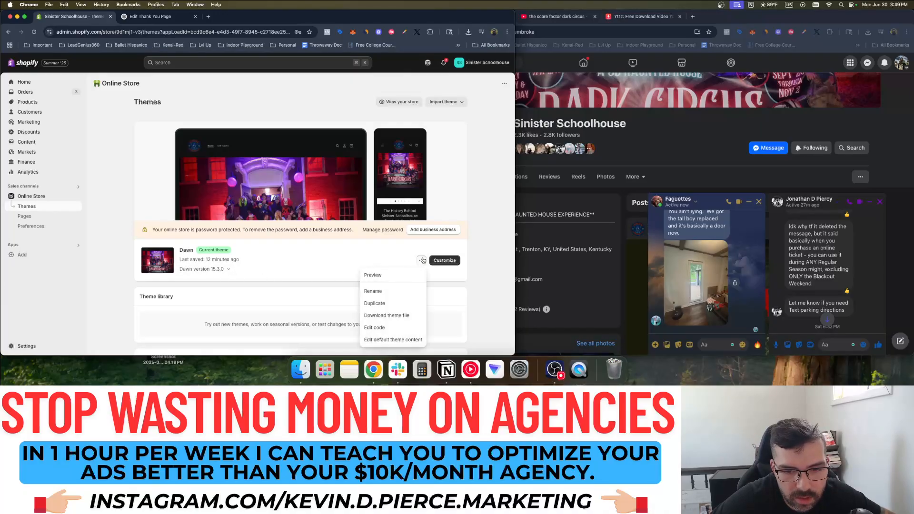
pyautogui.scroll(-2, 338, 265)
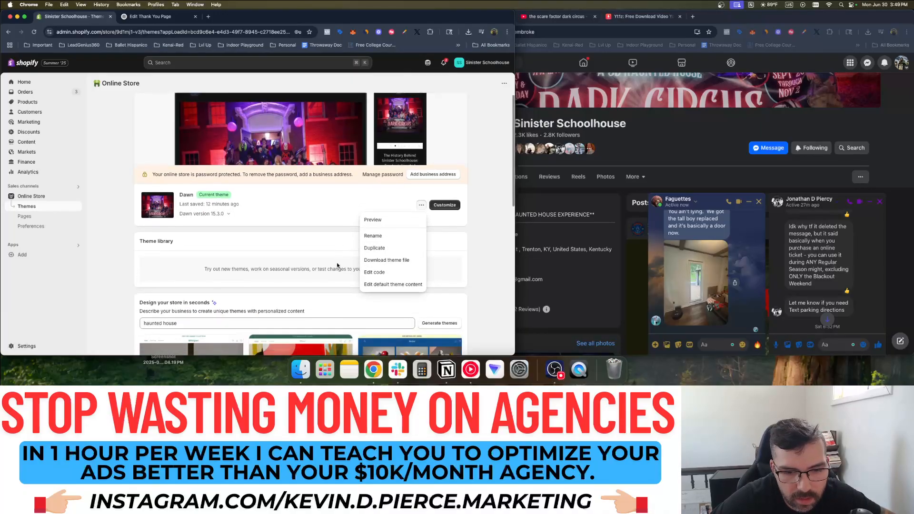
pyautogui.scroll(-5, 258, 240)
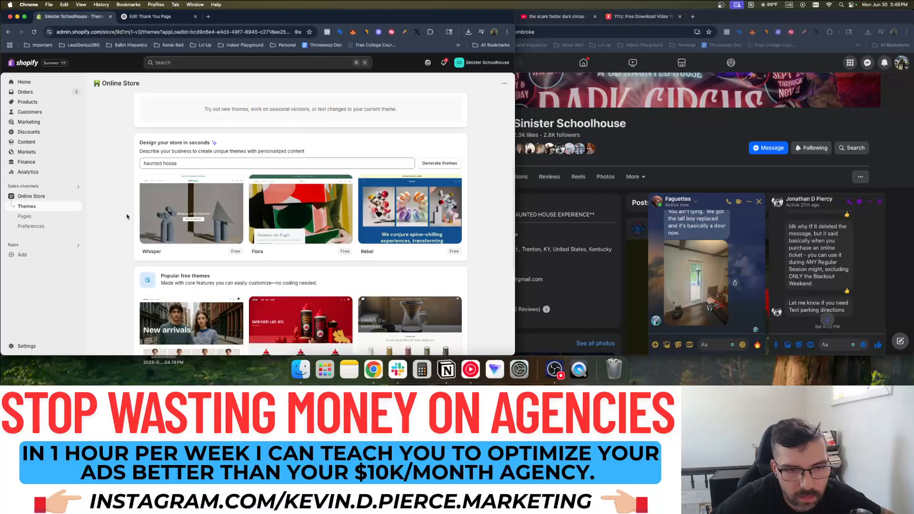
pyautogui.scroll(7, 127, 217)
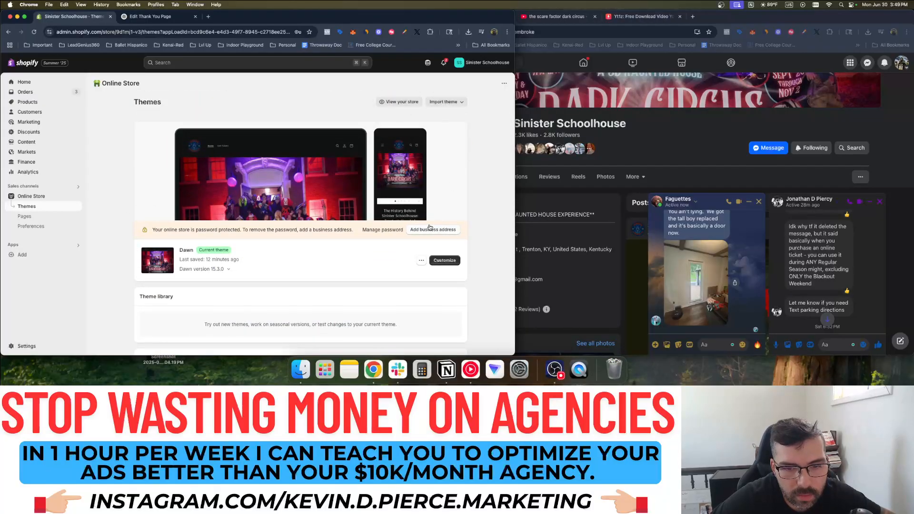
pyautogui.click(175, 28)
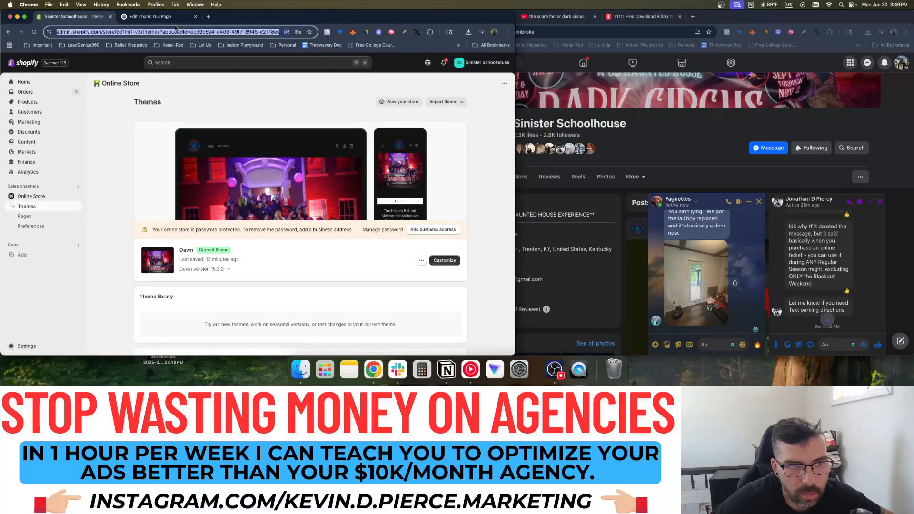
pyautogui.click(175, 17)
# Ask ChatGPT 'where to change shopify url', then go back to the Shopify admin
pyautogui.write('where to change shopif')
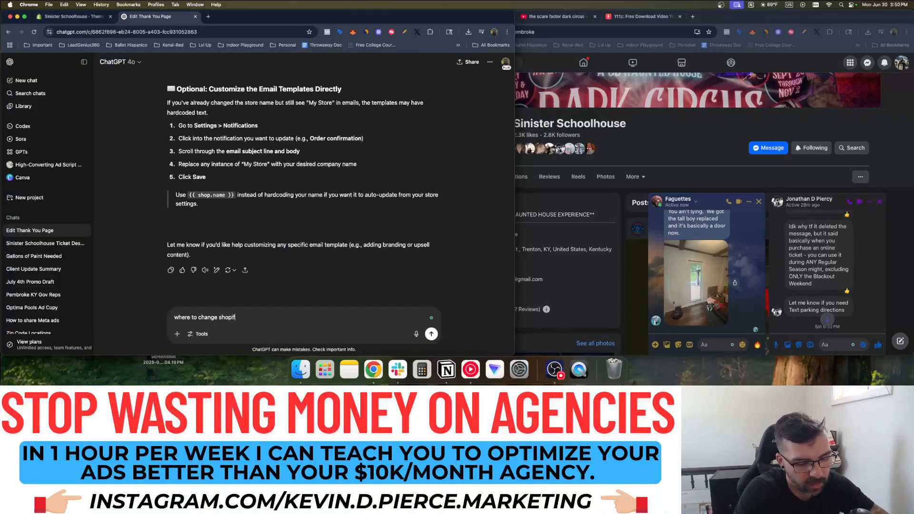
pyautogui.write('y url')
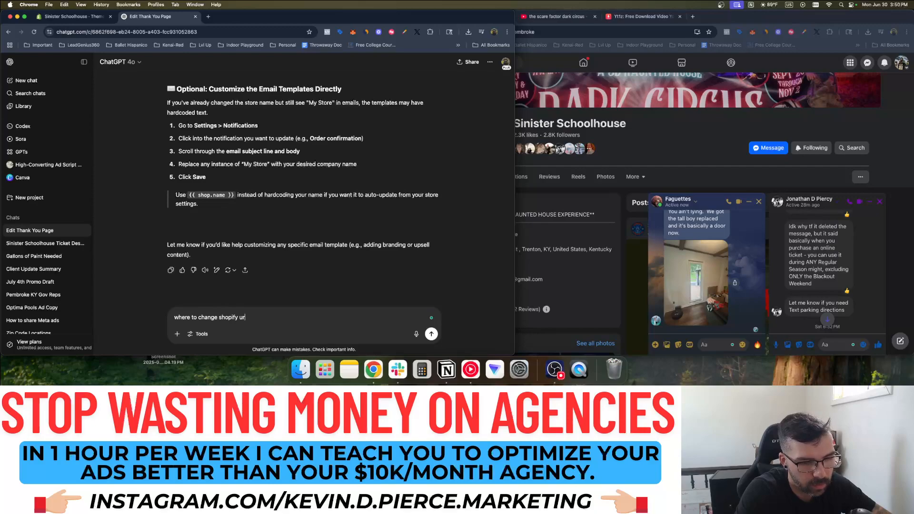
pyautogui.press('Return')
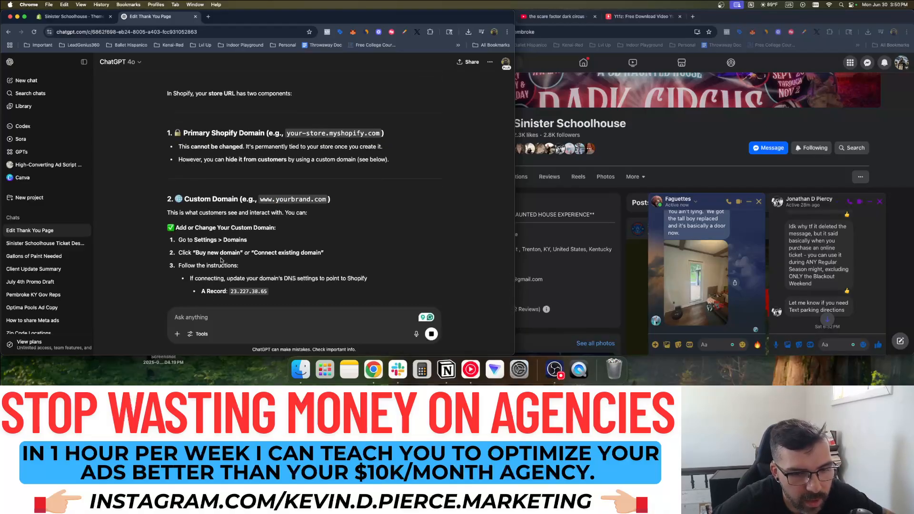
pyautogui.click(73, 16)
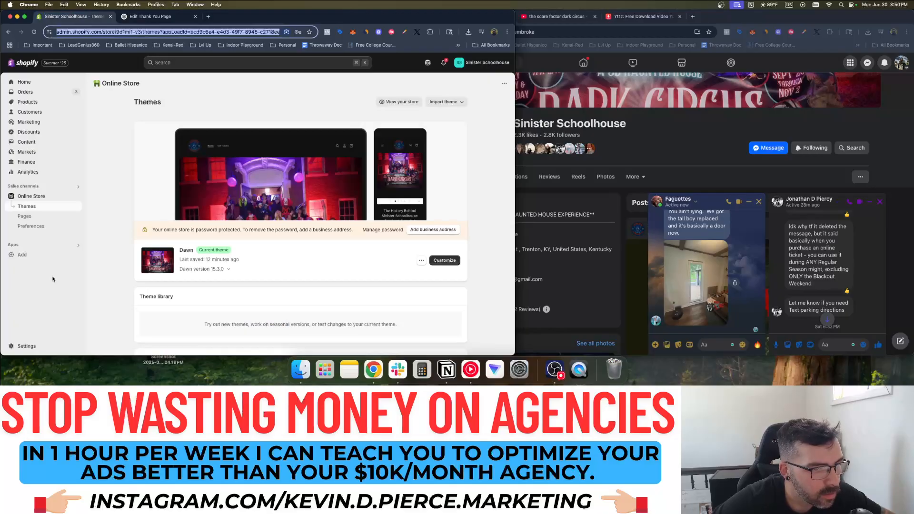
# Search Buy new domain for sinisterschoolhouse, listing sinisterschoolhouse.com at $16.00 USD/year
pyautogui.click(25, 346)
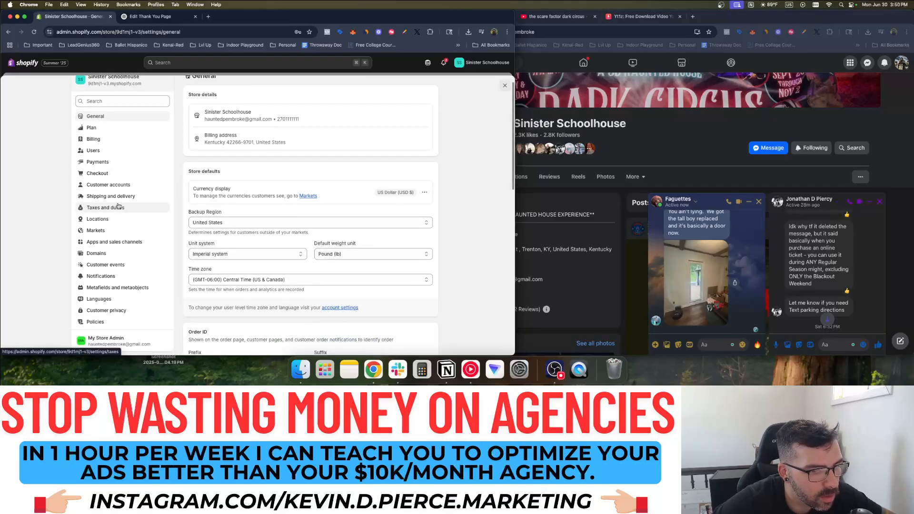
pyautogui.click(107, 269)
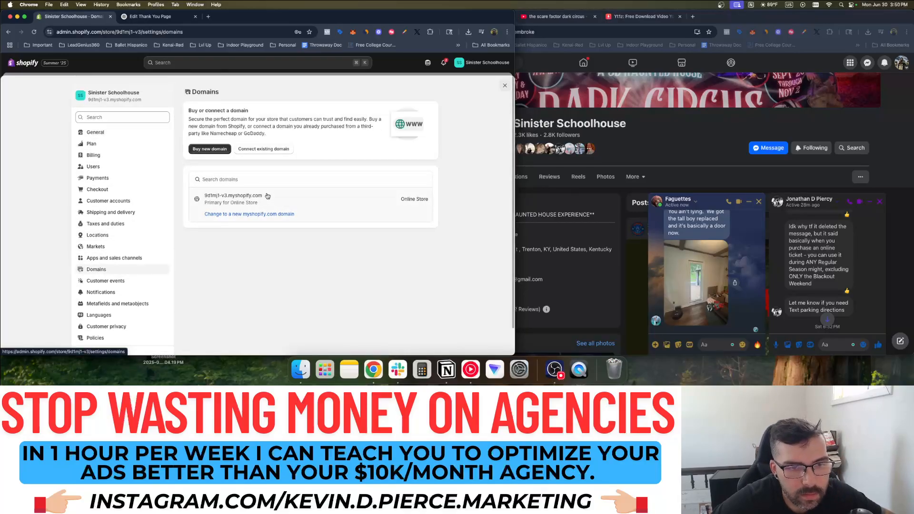
pyautogui.click(217, 149)
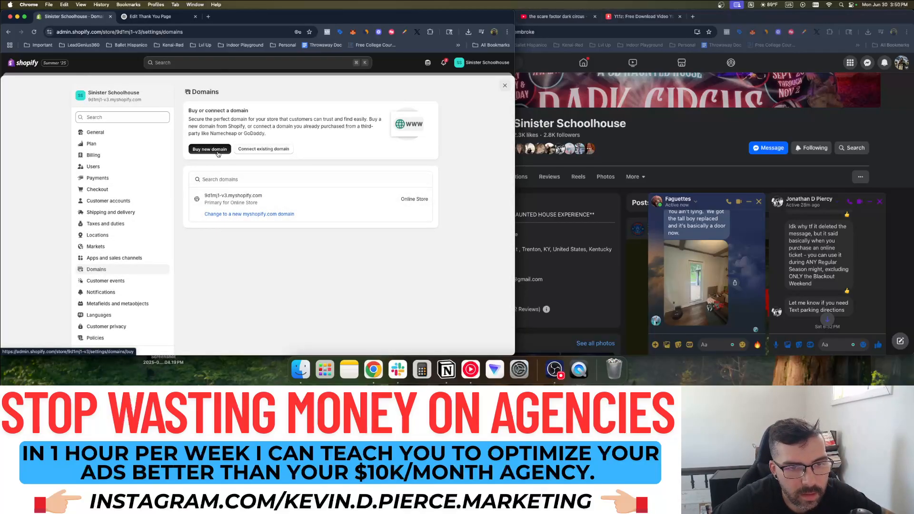
pyautogui.click(273, 128)
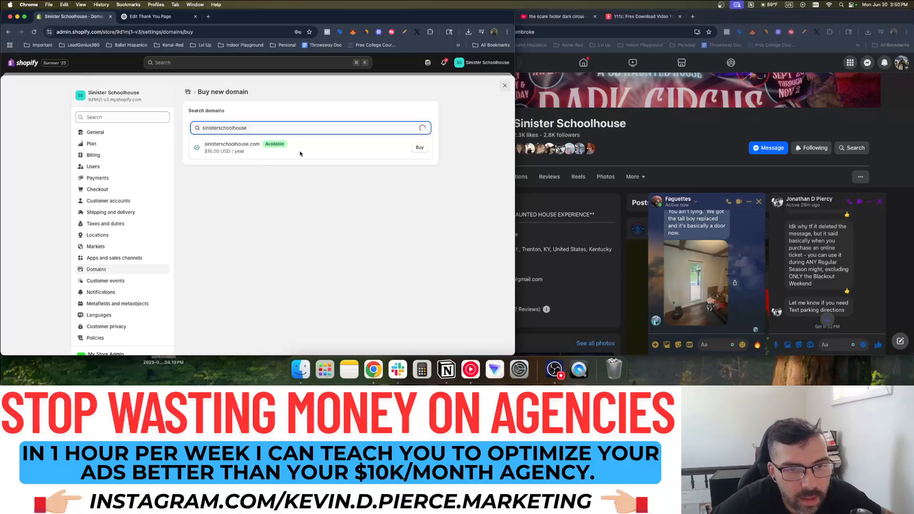
pyautogui.click(449, 145)
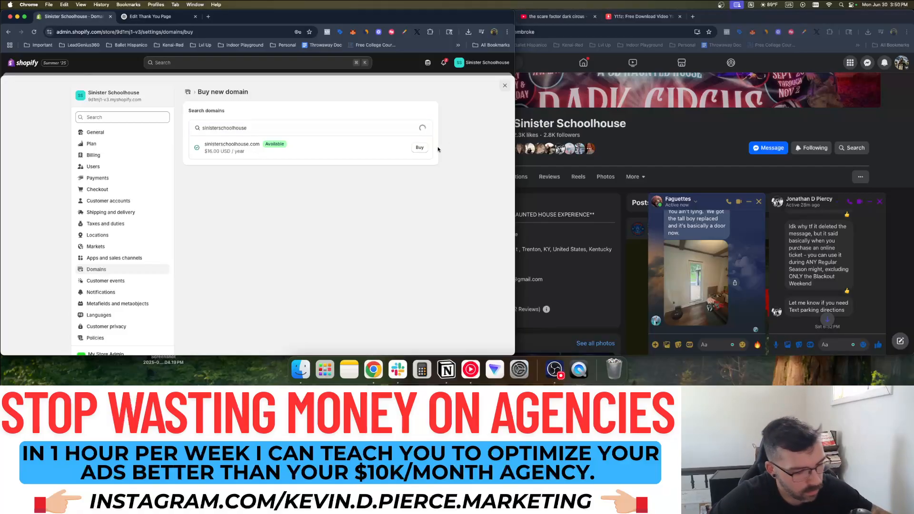
# Screenshot the domain results with prices and bring the client's Facebook chat forward
pyautogui.press('super+shift+4')
pyautogui.moveTo(179, 84); pyautogui.dragTo(455, 180)
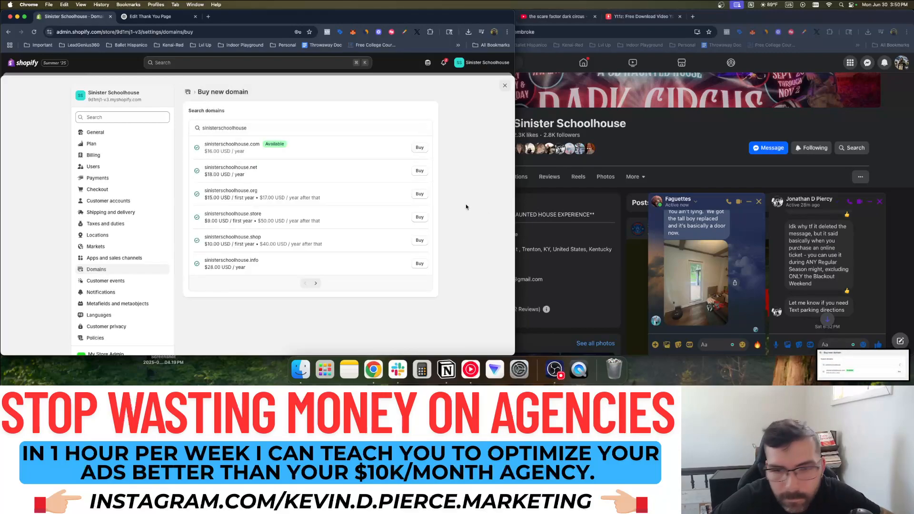
pyautogui.click(818, 321)
pyautogui.scroll(-3, 821, 295)
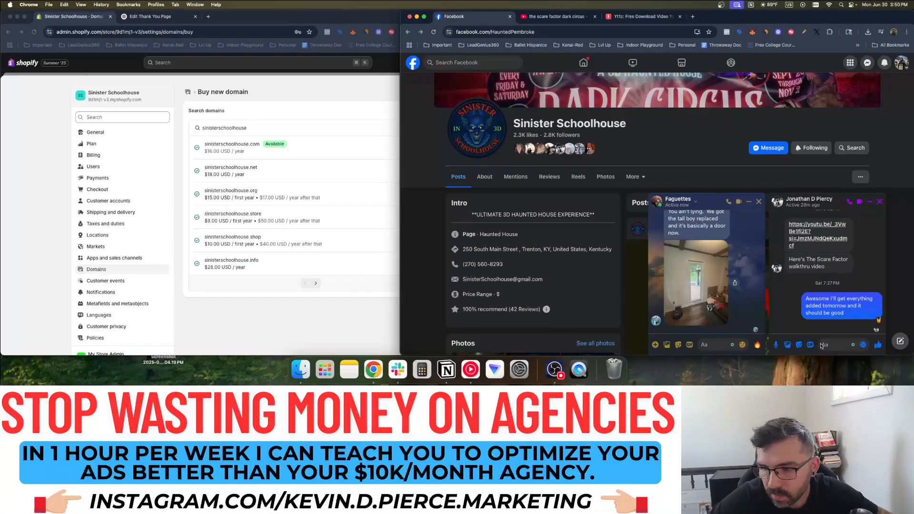
# Send the domain screenshot with 'You want this domain for the website? It's $16/year'
pyautogui.click(787, 344)
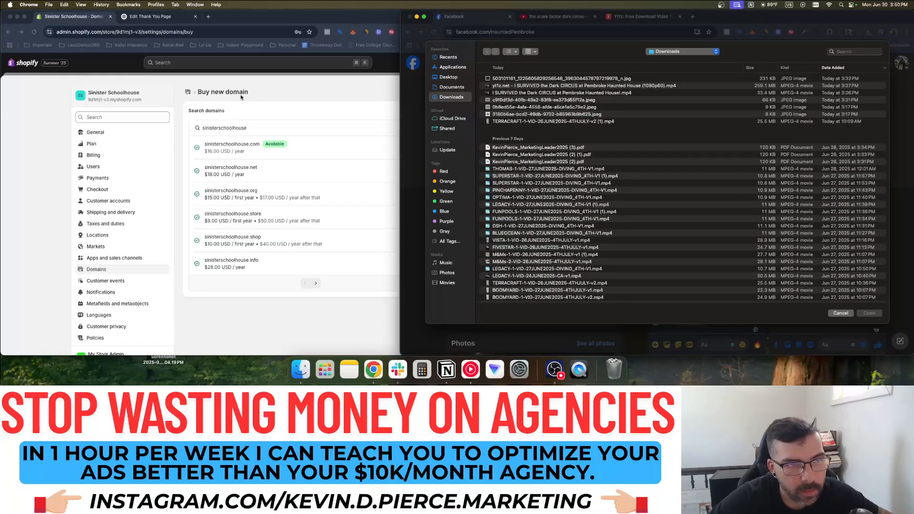
pyautogui.click(455, 77)
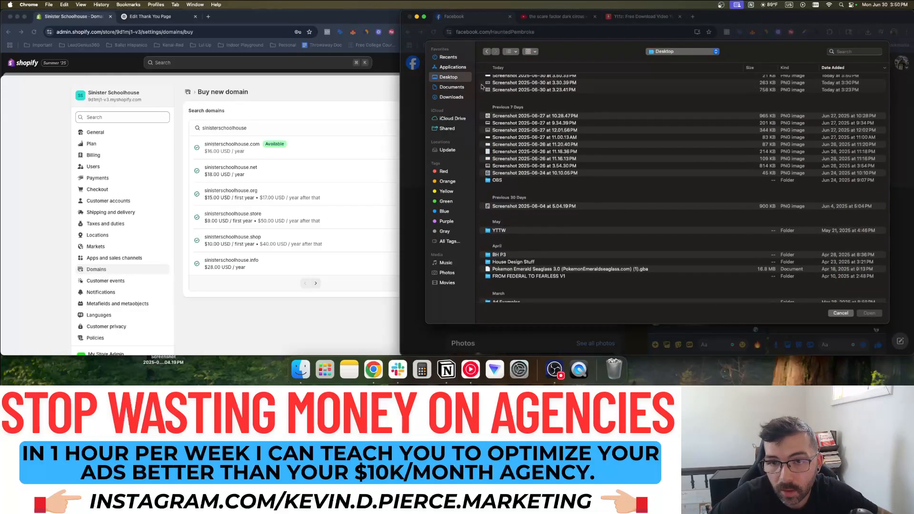
pyautogui.doubleClick(535, 80)
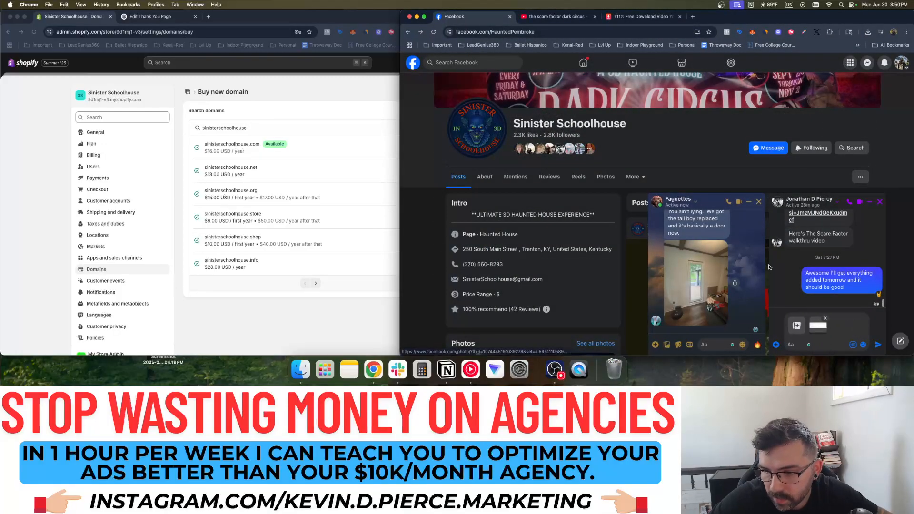
pyautogui.write('You')
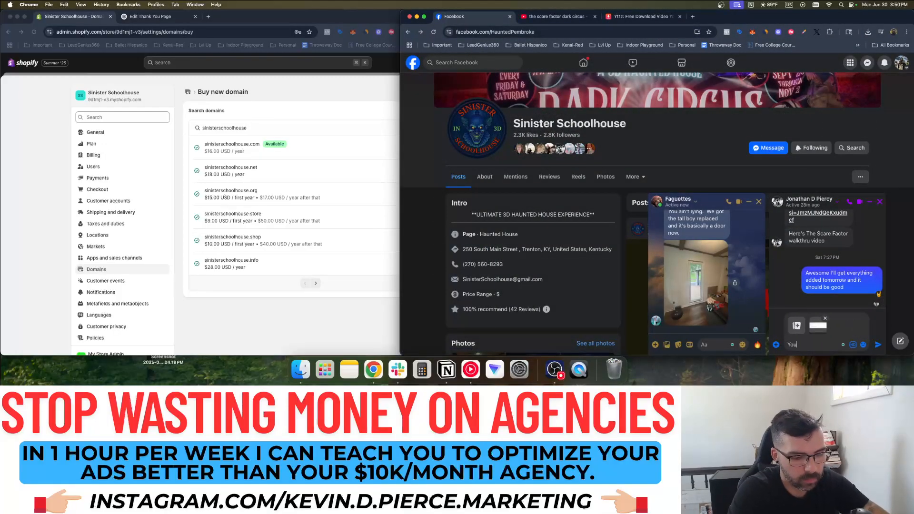
pyautogui.write(' want this domain for')
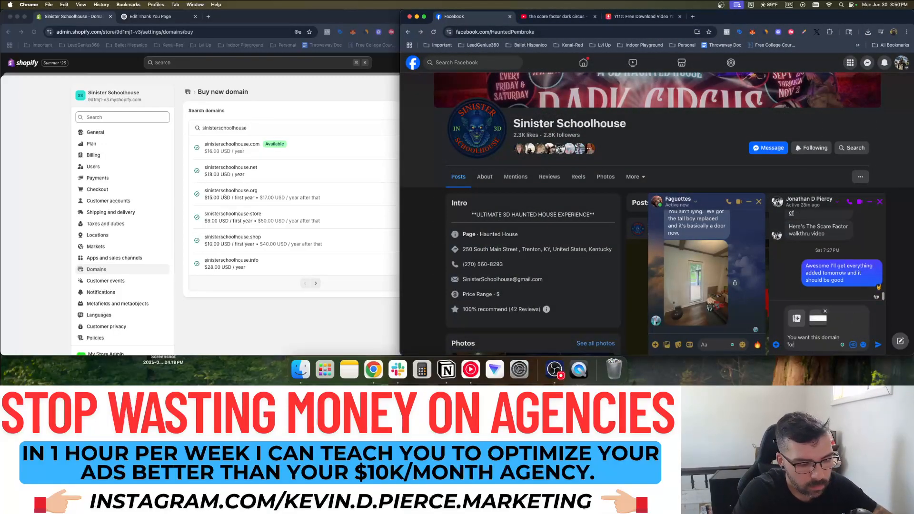
pyautogui.write(" the website? It's")
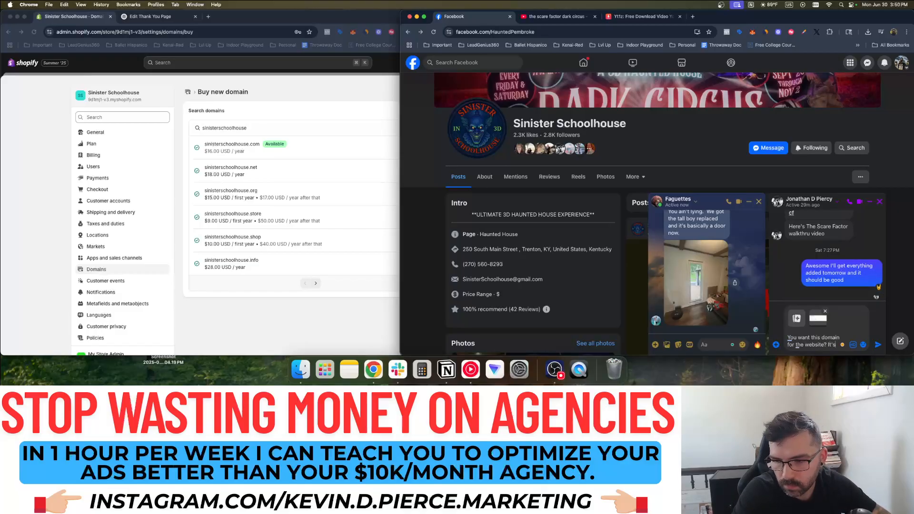
pyautogui.write(' $16/year')
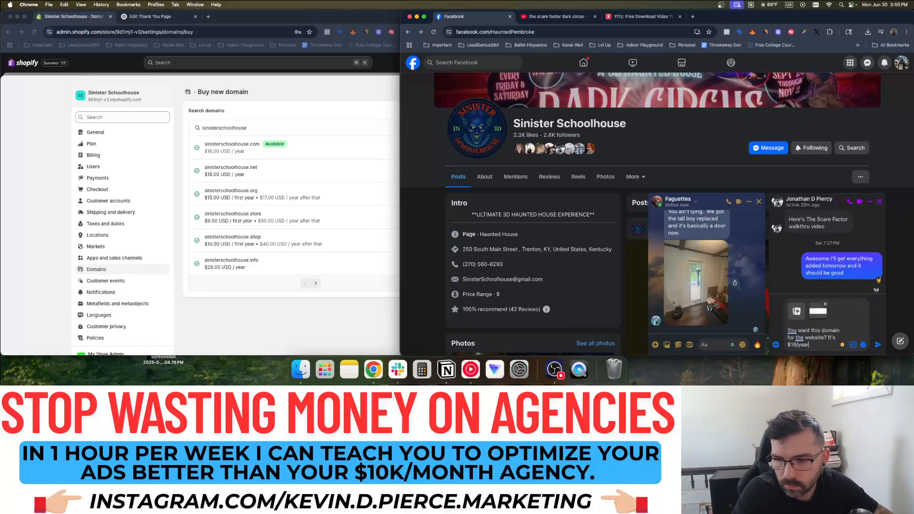
pyautogui.press('Return')
# Ask whether they have the calendar yet or want to remove it for now
pyautogui.write('Also can you se')
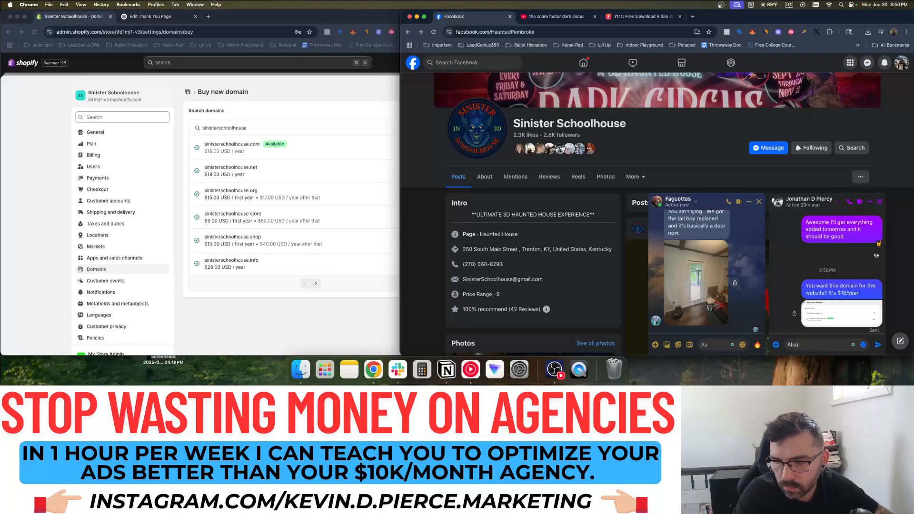
pyautogui.press('BackSpace')
pyautogui.press('BackSpace')
pyautogui.press('BackSpace')
pyautogui.press('BackSpace')
pyautogui.press('BackSpace')
pyautogui.press('BackSpace')
pyautogui.press('BackSpace')
pyautogui.press('BackSpace')
pyautogui.press('BackSpace')
pyautogui.press('BackSpace')
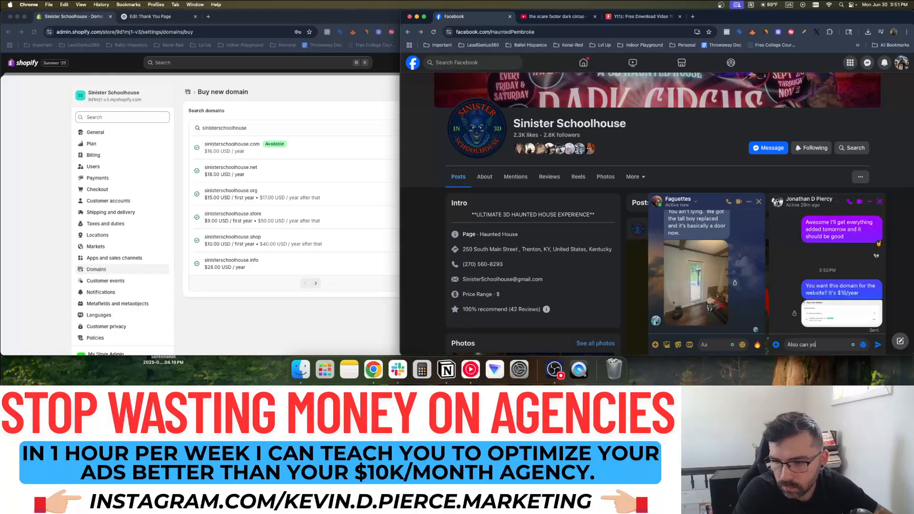
pyautogui.write('do yt')
pyautogui.press('BackSpace')
pyautogui.write('ou have the calendar ye')
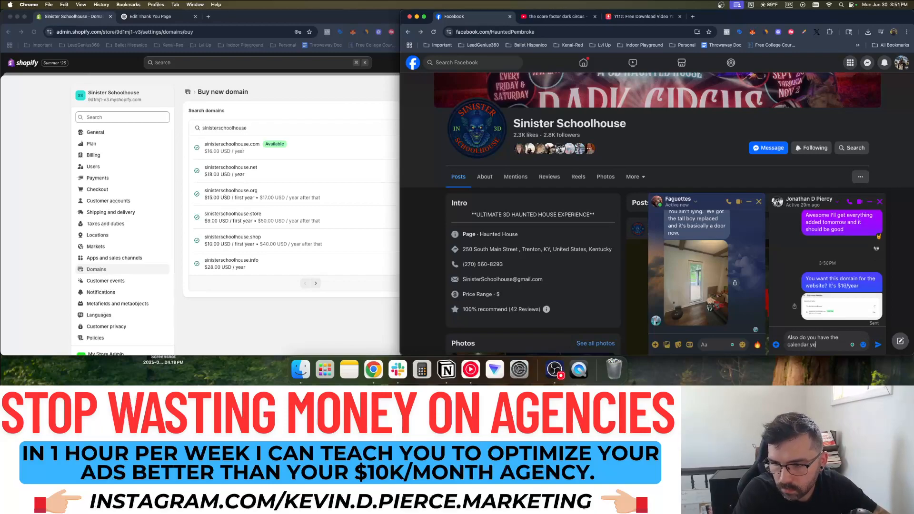
pyautogui.write('t or want to r')
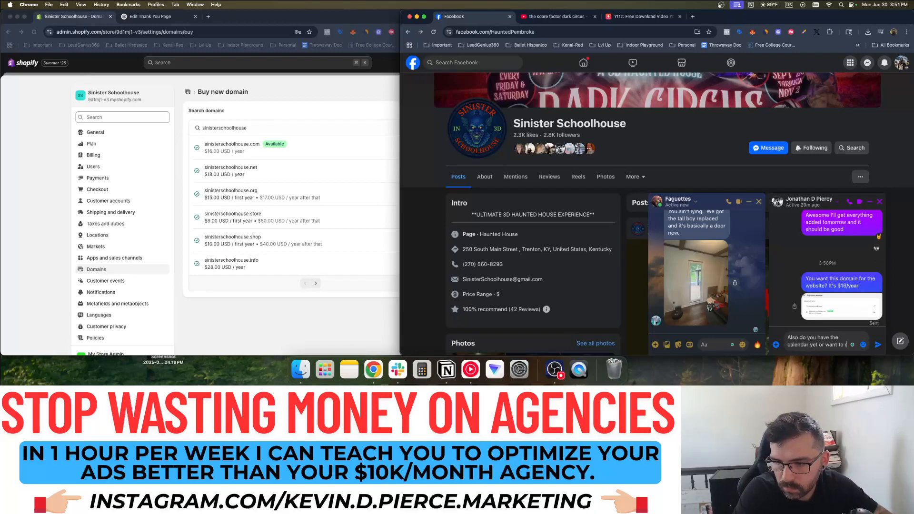
pyautogui.write('emove it for now?')
pyautogui.press('Return')
# Send 'Lastly how much are tickets?' to the client
pyautogui.write('Lastly how much are')
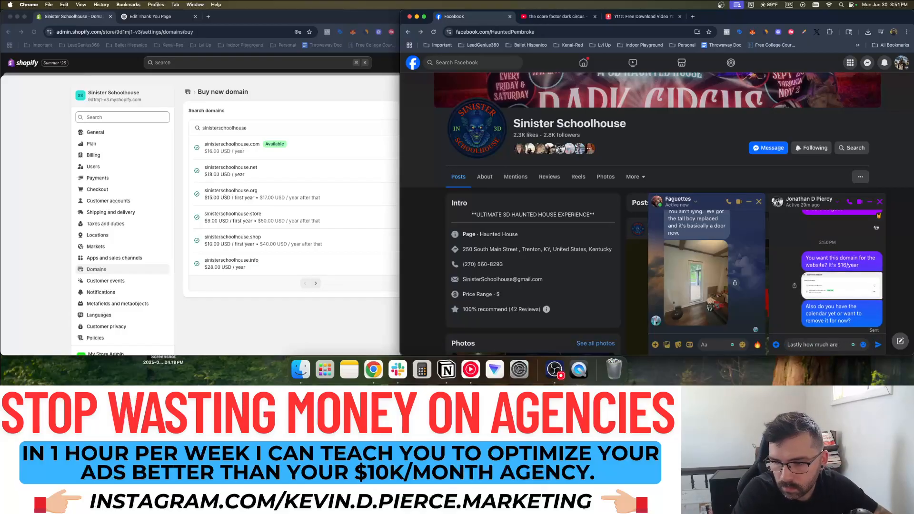
pyautogui.write(' ticket')
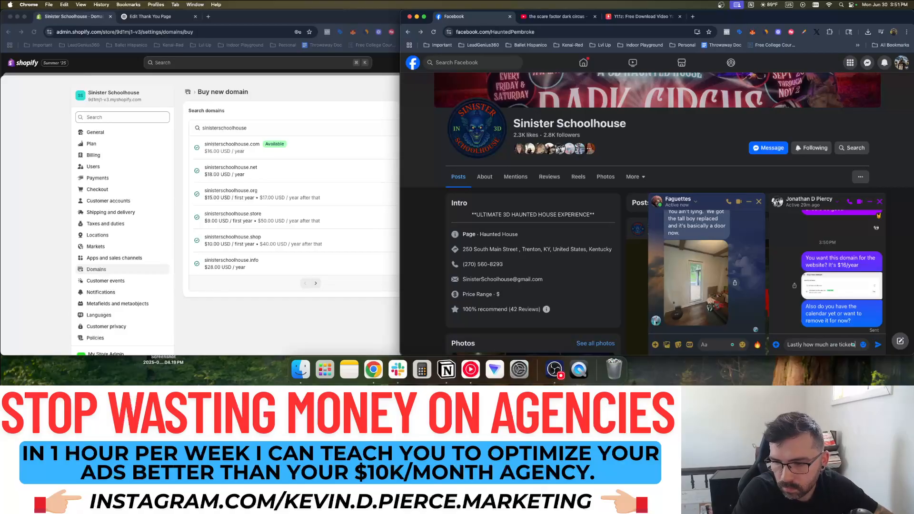
pyautogui.write('s/')
pyautogui.press('BackSpace')
pyautogui.write('?')
pyautogui.press('Return')
# Tell the client the website is visually and functionally done but needs final info and a domain
pyautogui.write('WEbsite')
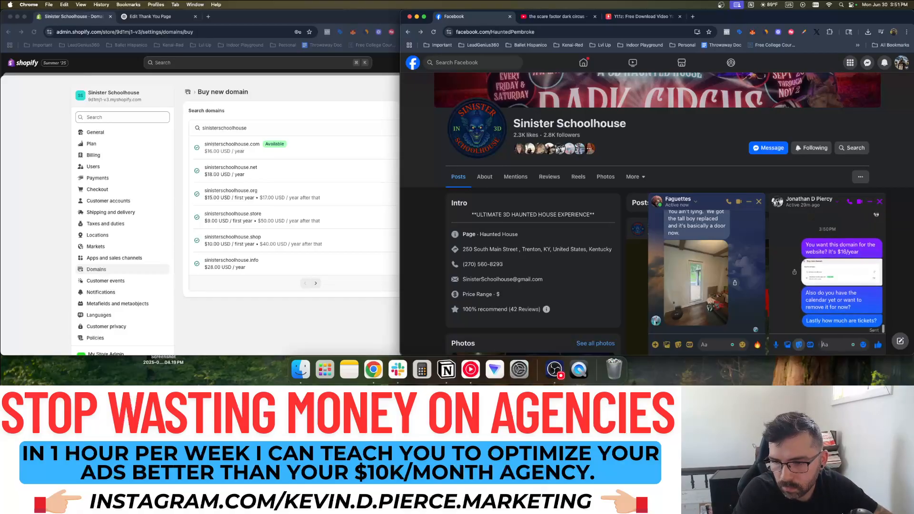
pyautogui.press('BackSpace')
pyautogui.press('BackSpace')
pyautogui.write('ebsite is')
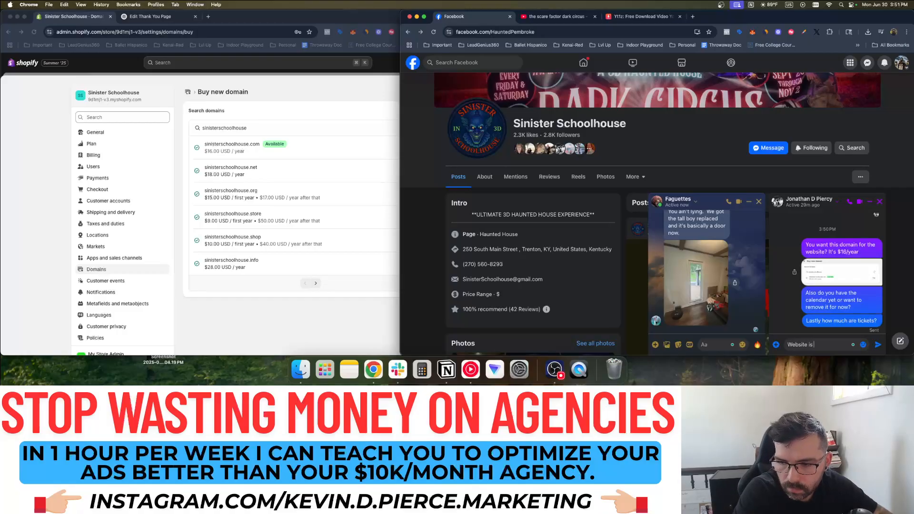
pyautogui.write(' visually and fu')
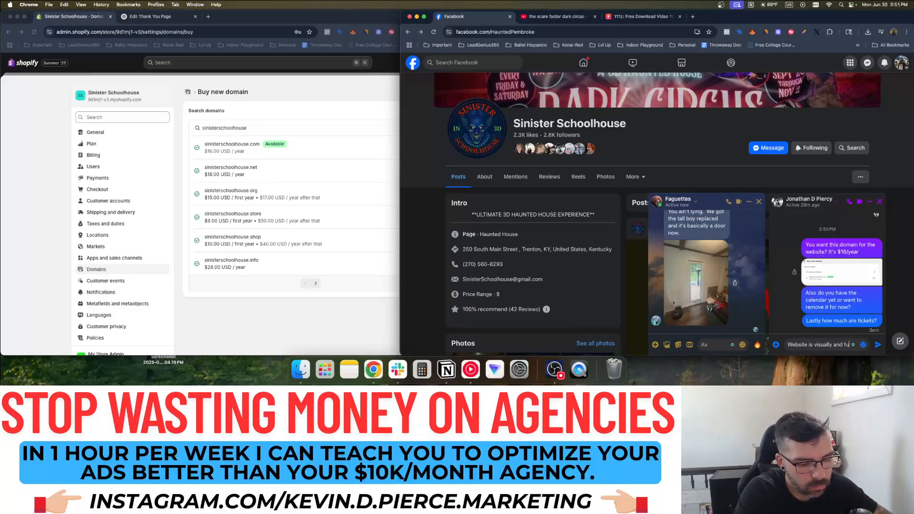
pyautogui.write('ncationally done th')
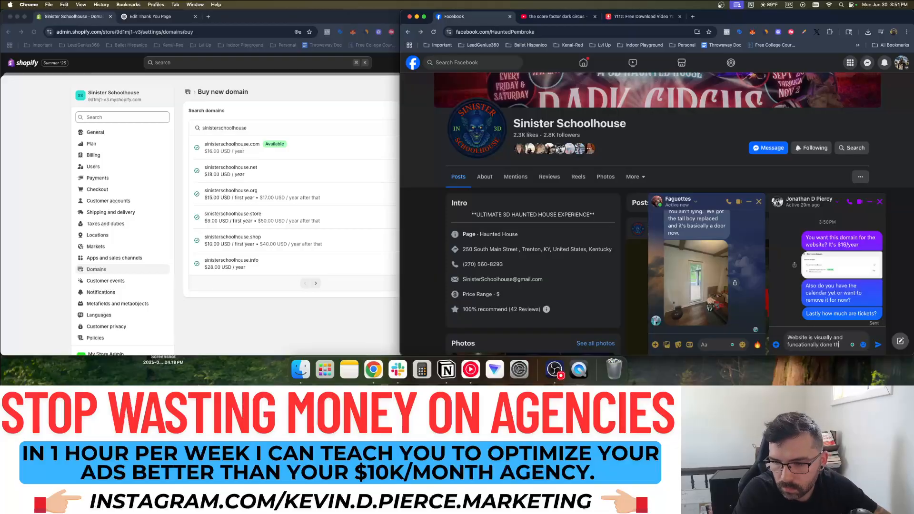
pyautogui.write('ough just need t')
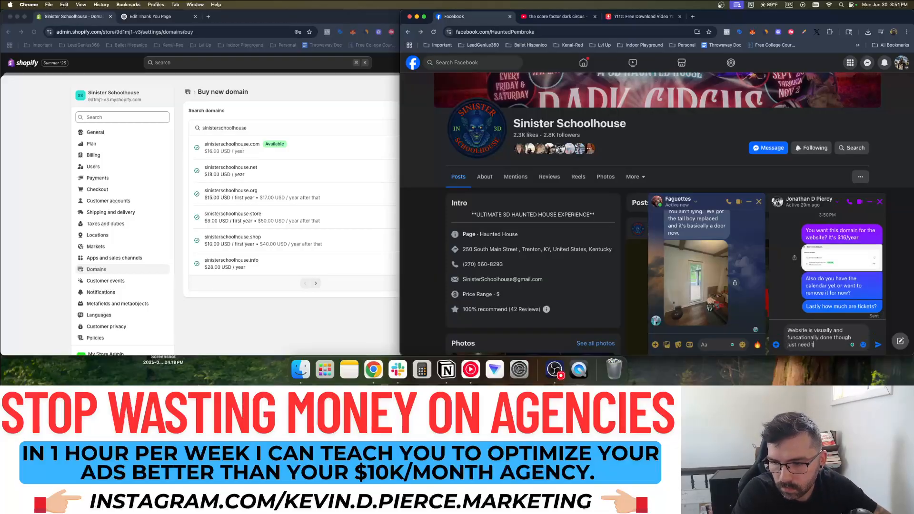
pyautogui.write('hose p')
pyautogui.press('BackSpace')
pyautogui.write('last')
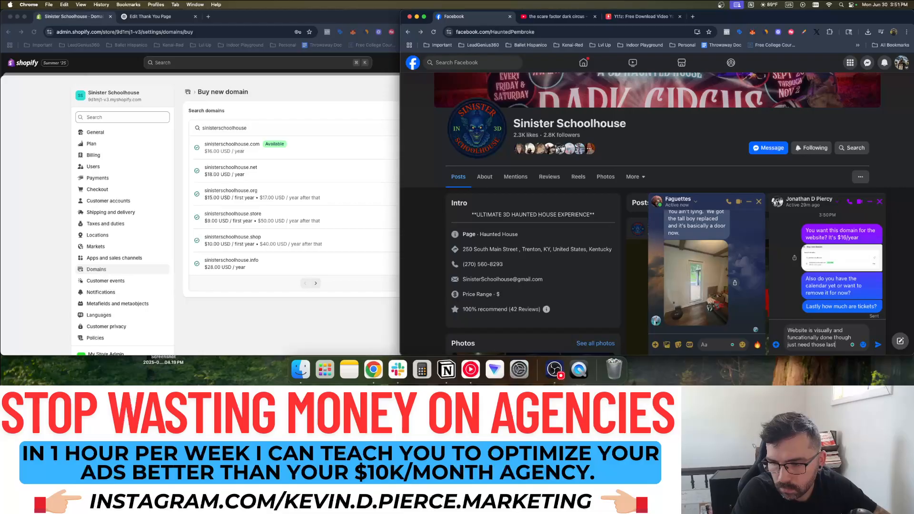
pyautogui.write(' bits of info and')
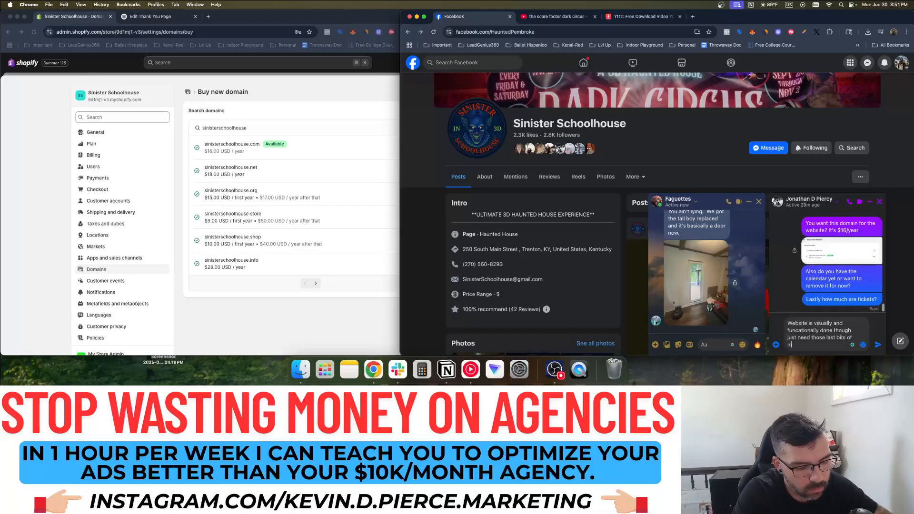
pyautogui.write(' to get domain for it.')
pyautogui.press('Return')
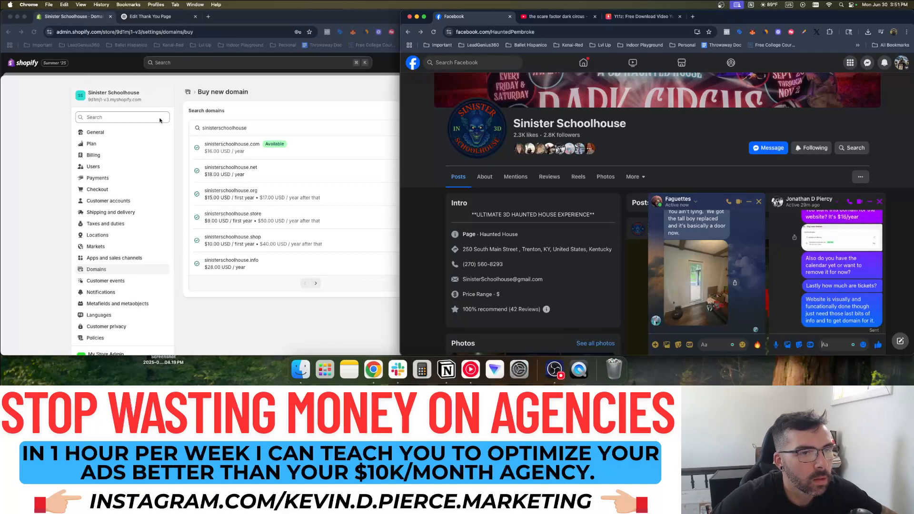
# Open the live storefront preview and send its link in the client chat
pyautogui.click(387, 85)
pyautogui.click(506, 85)
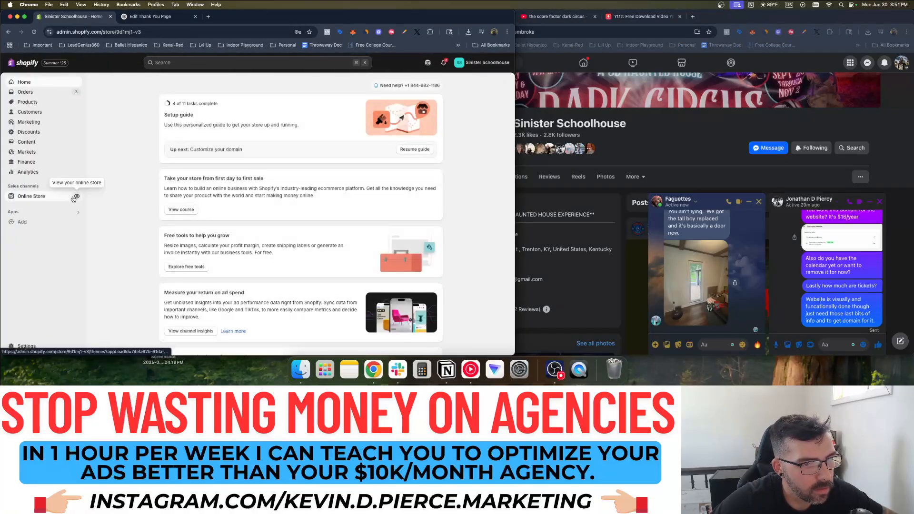
pyautogui.click(71, 198)
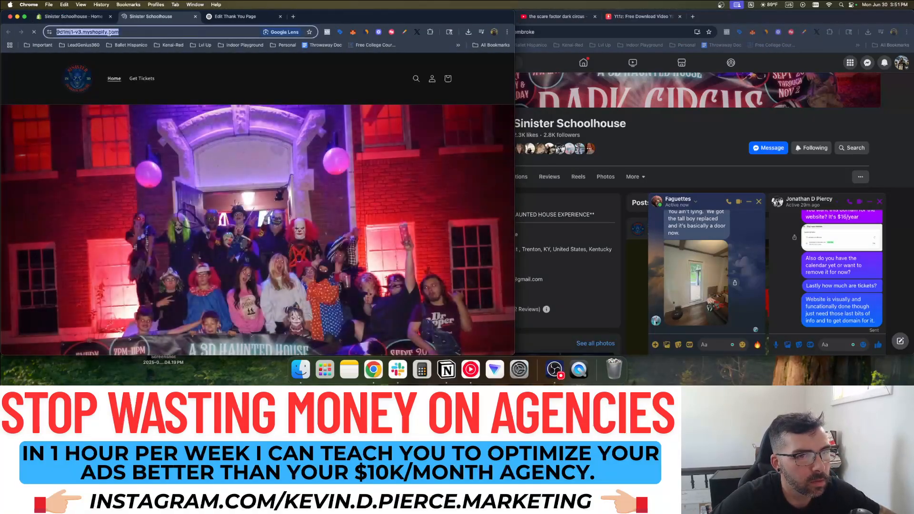
pyautogui.hotkey('ctrl', 'c')
pyautogui.click(852, 347)
pyautogui.hotkey('ctrl', 'v')
pyautogui.press('Return')
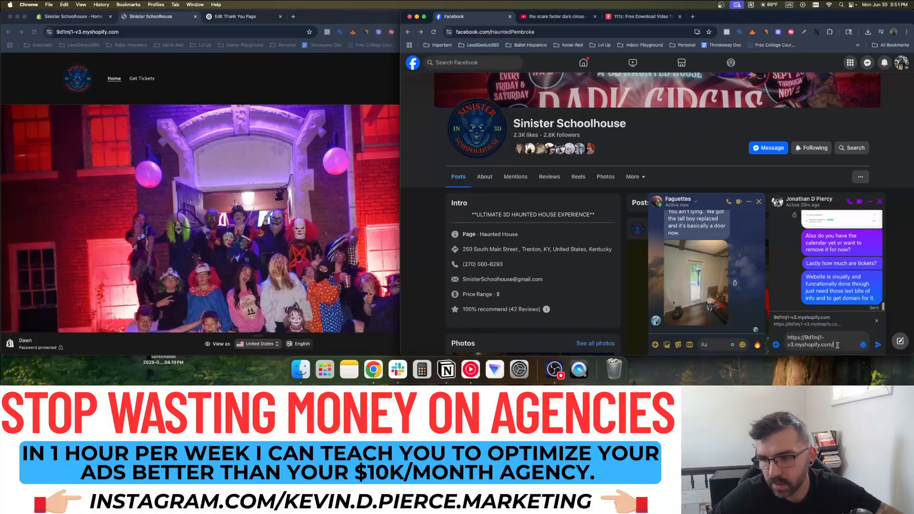
# Send a note that the Pennyrile best image was too small and blurry, then close the preview tab
pyautogui.write('Cou')
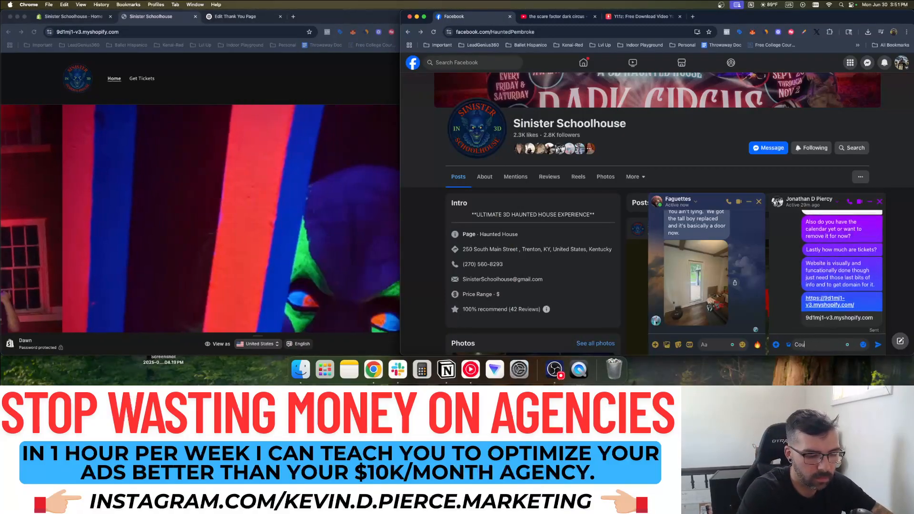
pyautogui.write("ldn't get Pernyri")
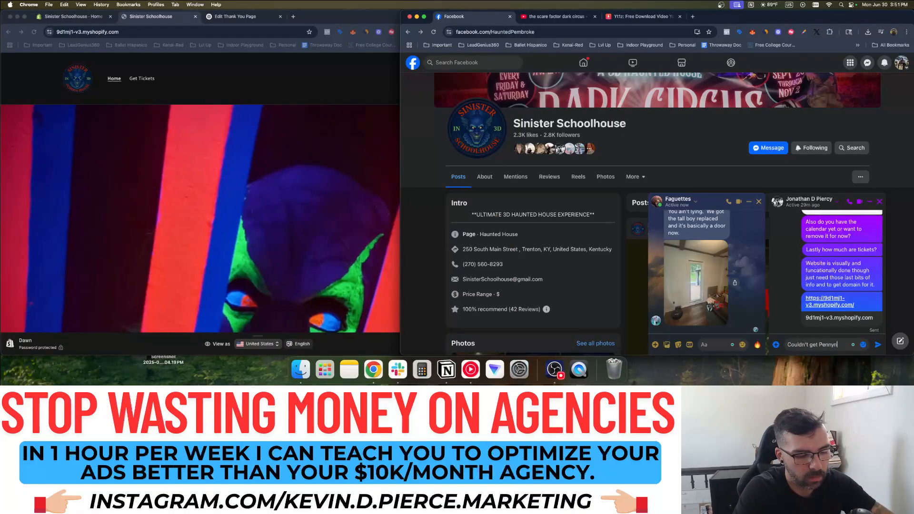
pyautogui.write('le best on btw the')
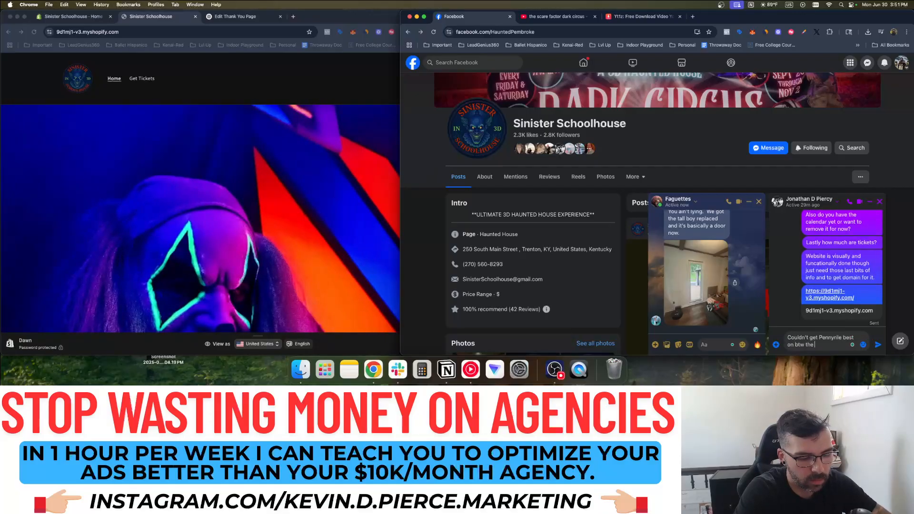
pyautogui.write(' image was too sm')
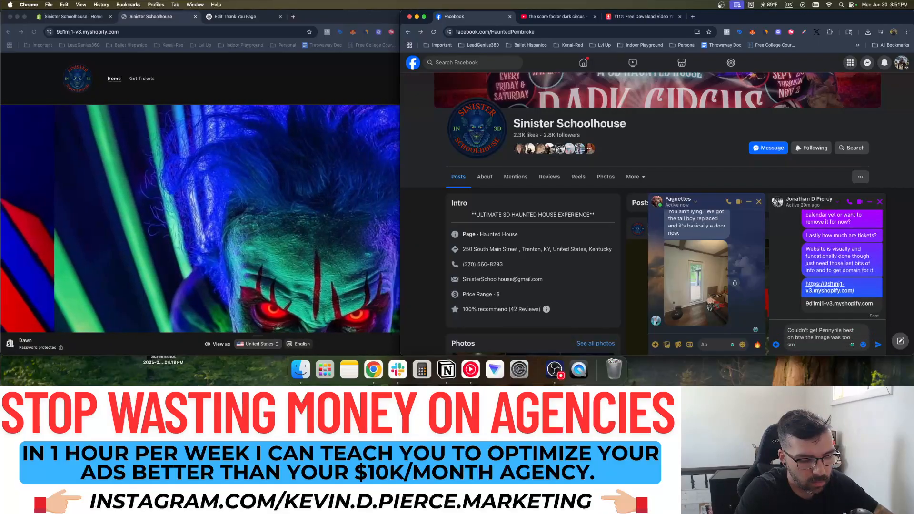
pyautogui.write('all and blurry')
pyautogui.press('Return')
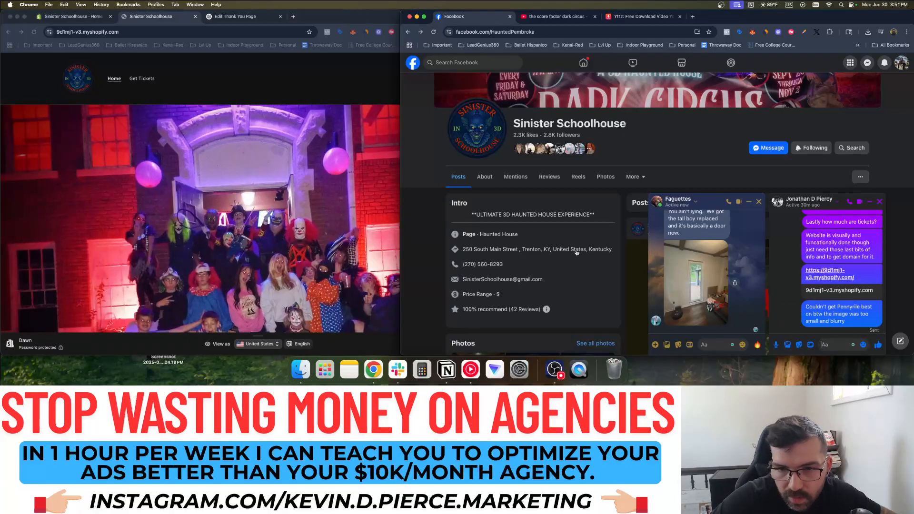
pyautogui.click(234, 17)
pyautogui.click(163, 19)
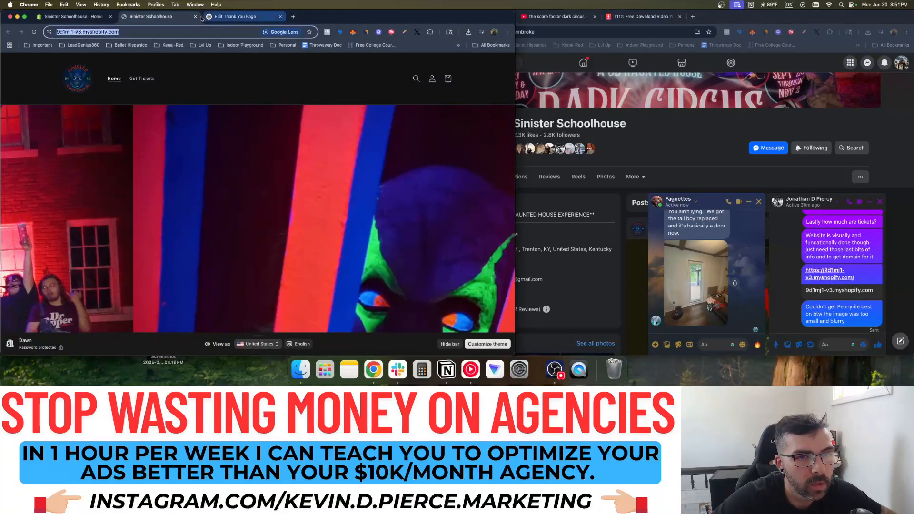
pyautogui.press('super+w')
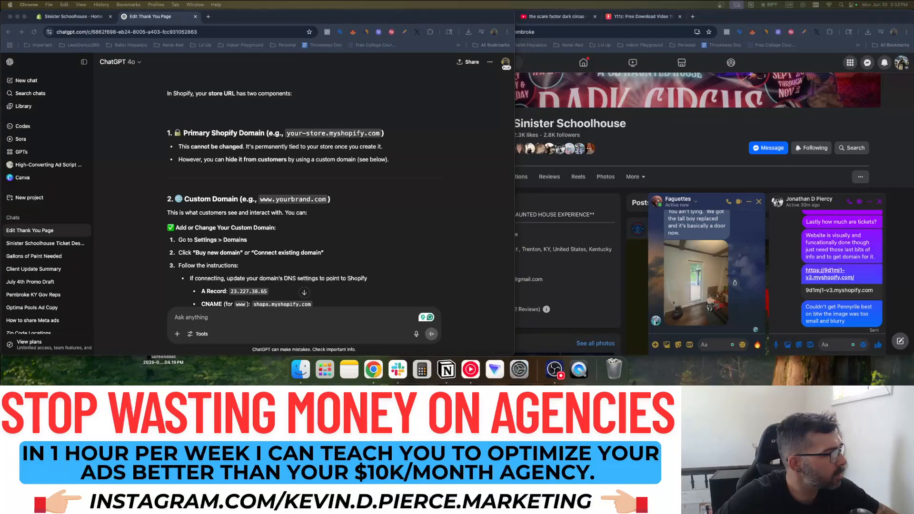
pyautogui.click(286, 318)
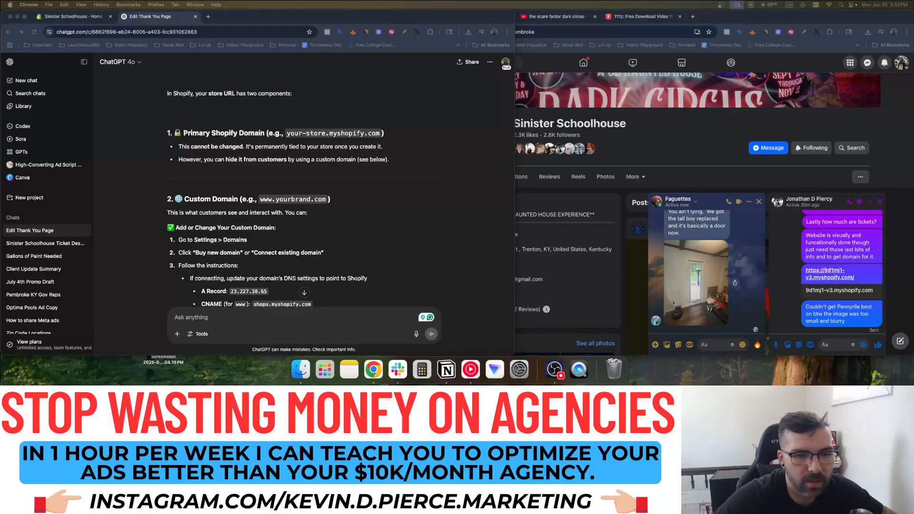
pyautogui.click(289, 17)
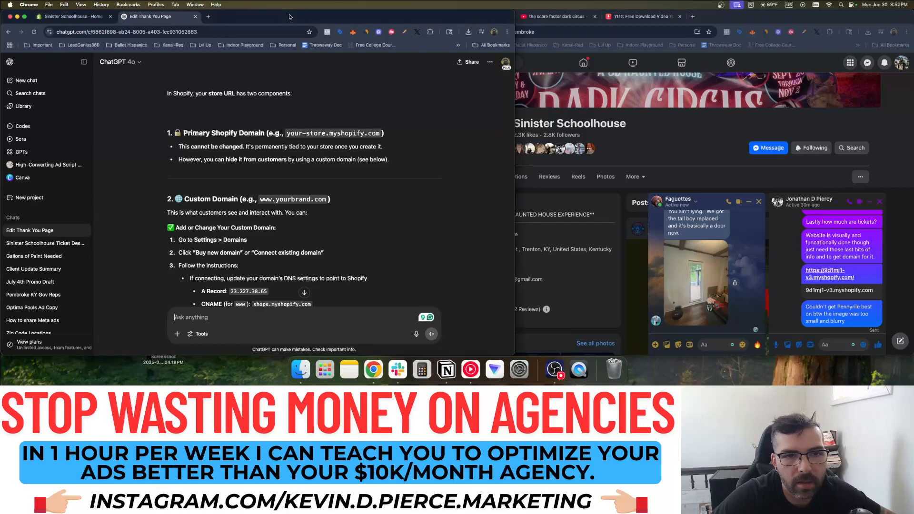
pyautogui.click(713, 18)
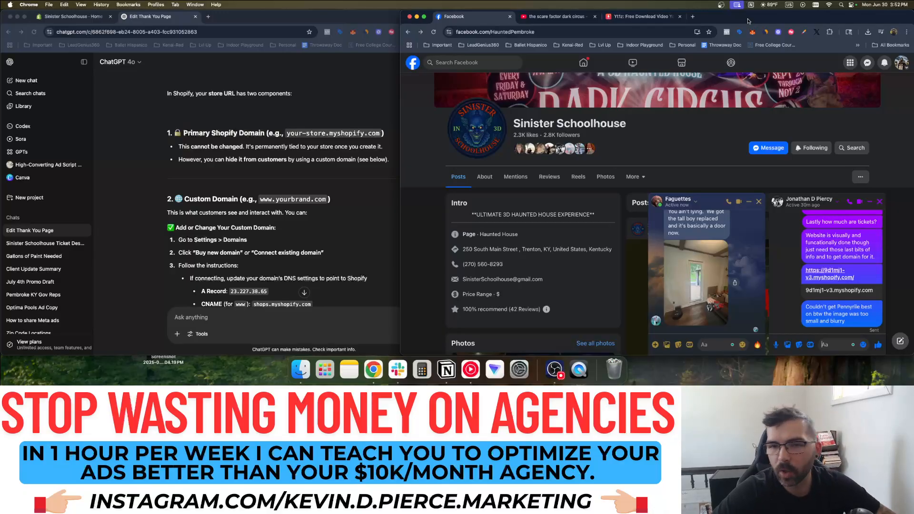
pyautogui.click(381, 19)
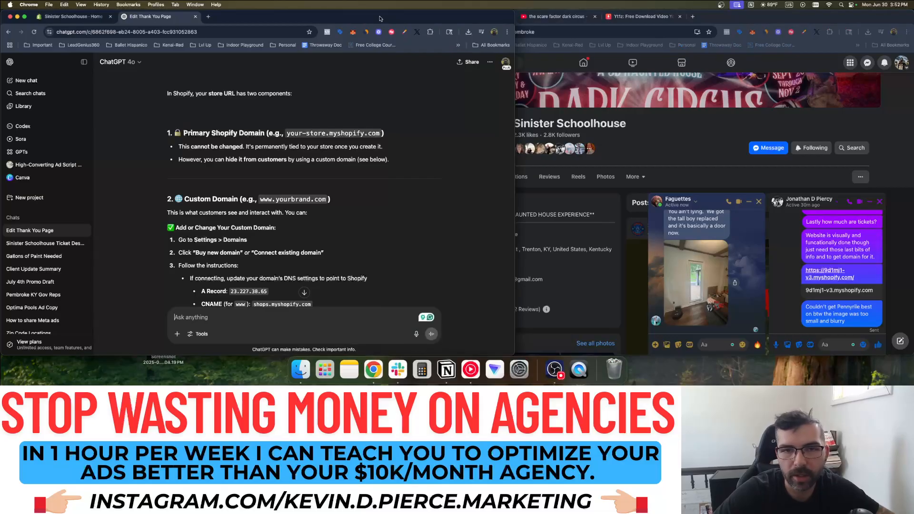
pyautogui.click(765, 20)
pyautogui.click(363, 20)
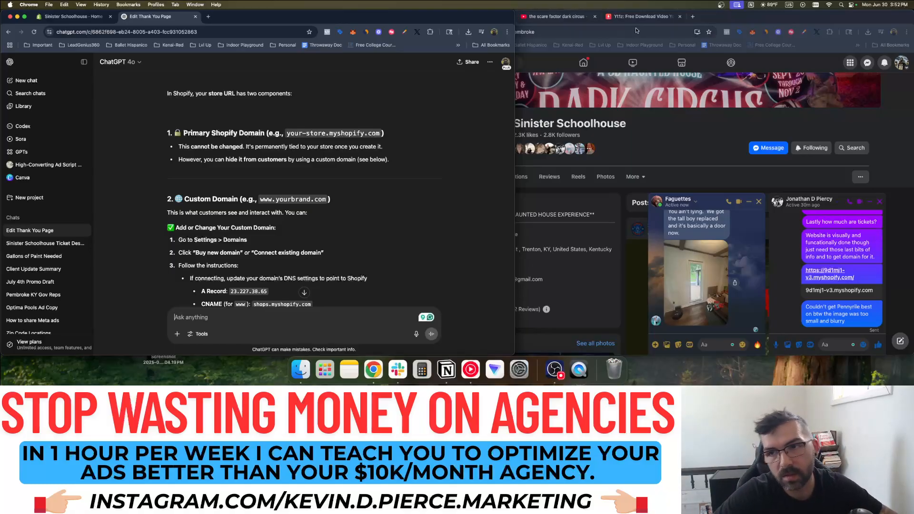
pyautogui.click(748, 22)
pyautogui.click(364, 22)
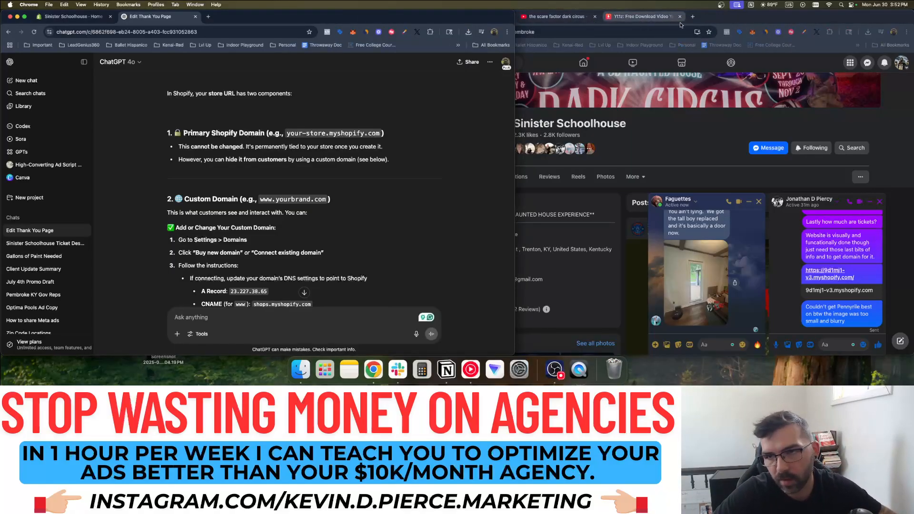
pyautogui.click(724, 20)
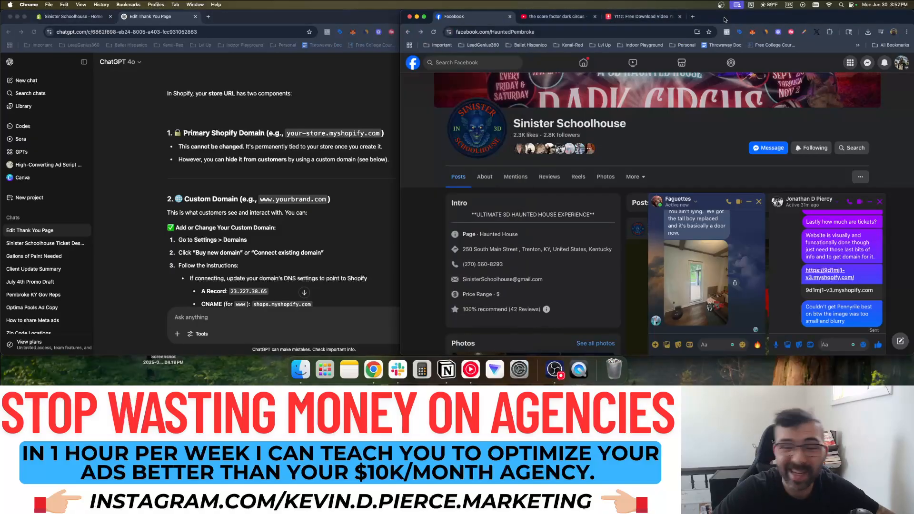
pyautogui.click(357, 23)
pyautogui.click(770, 17)
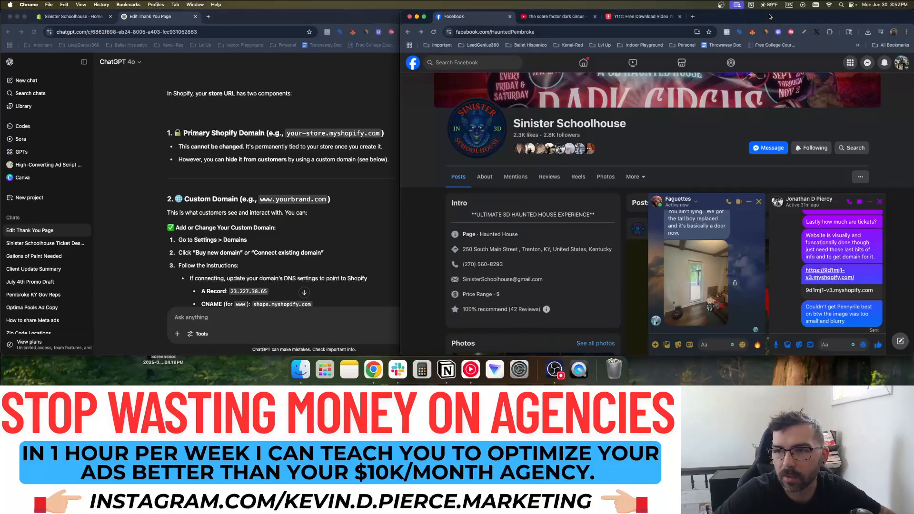
pyautogui.click(380, 16)
pyautogui.click(725, 19)
pyautogui.click(365, 21)
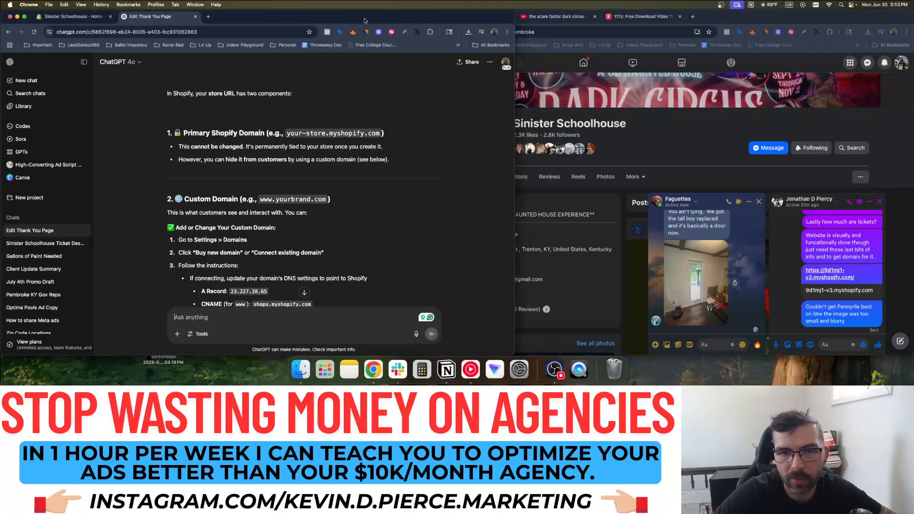
pyautogui.click(736, 24)
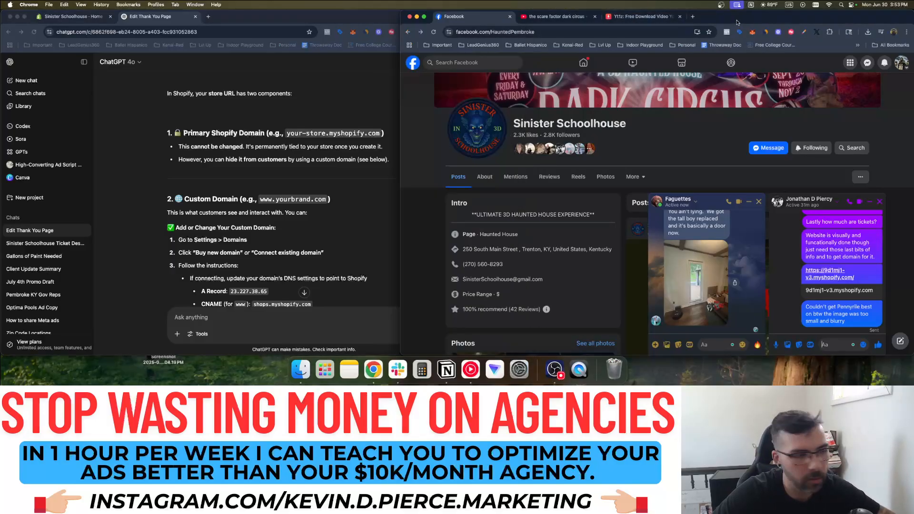